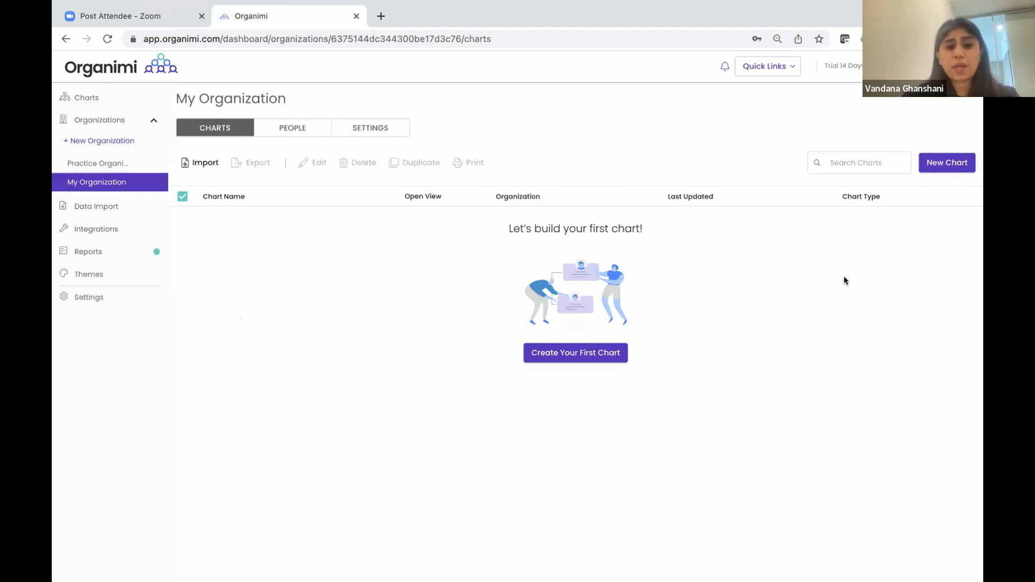
Start a new chart by importing chart and people data into My Organization
{"action": "left_click", "coordinate": [944, 163]}
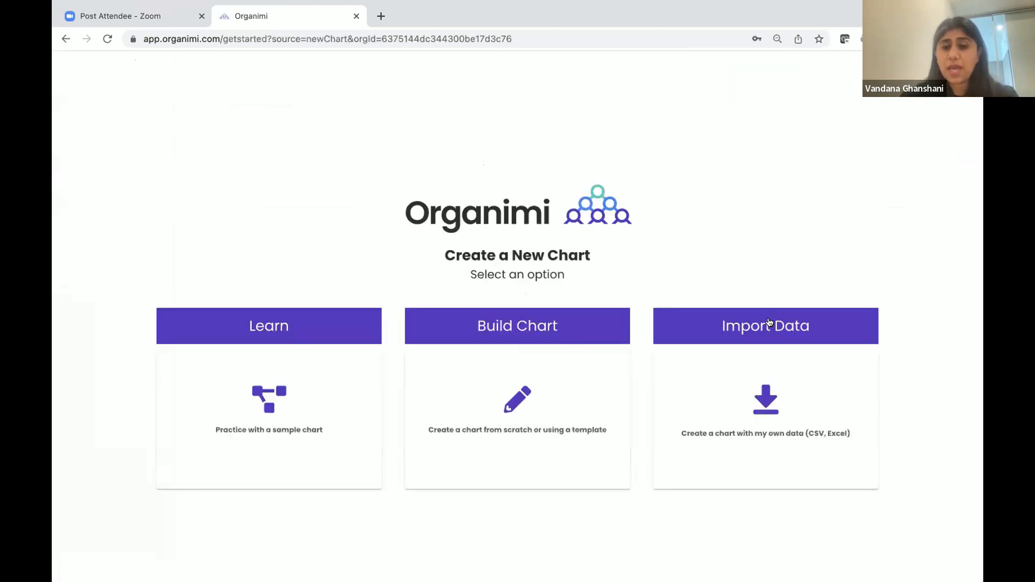
{"action": "left_click", "coordinate": [769, 323]}
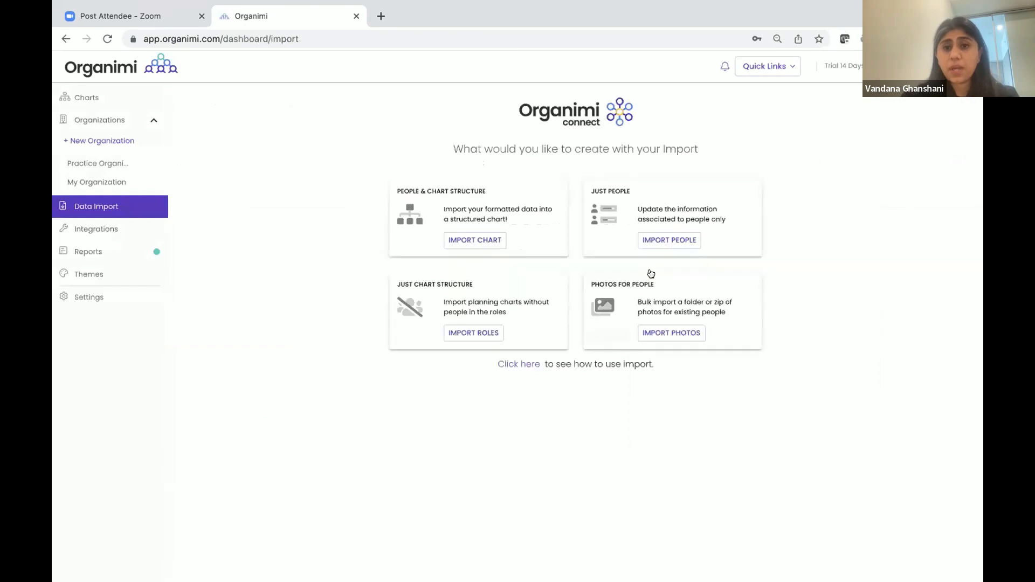
{"action": "left_click", "coordinate": [489, 240]}
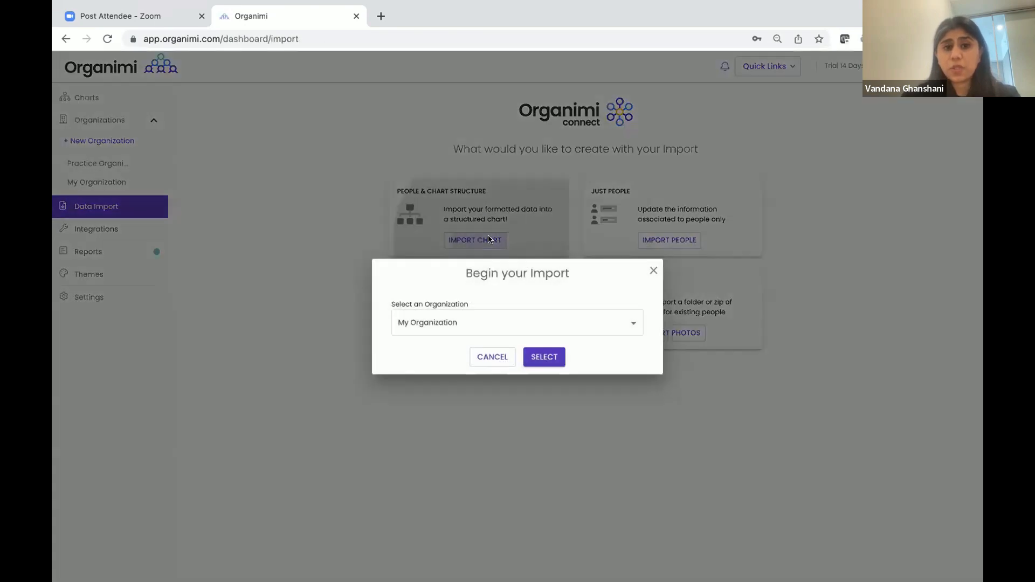
{"action": "left_click", "coordinate": [465, 323]}
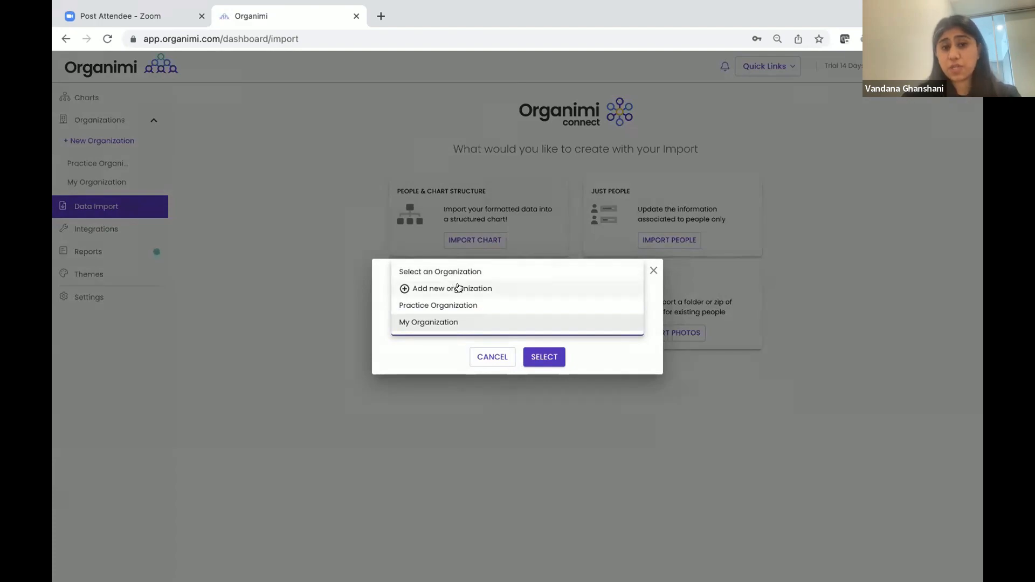
{"action": "left_click", "coordinate": [539, 360]}
{"action": "left_click", "coordinate": [539, 360]}
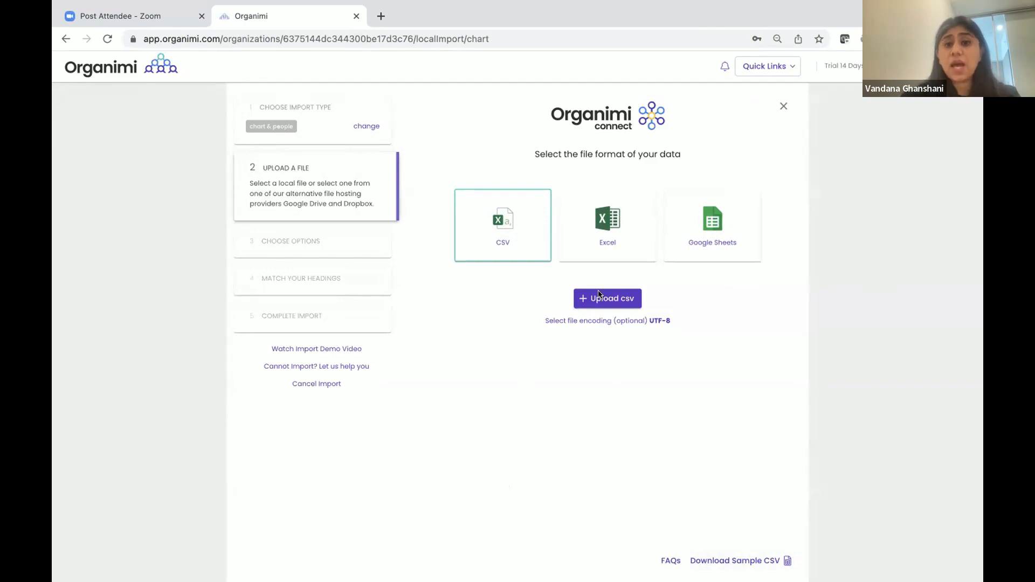
Keep CSV as the data format and launch Numbers to open the data file
{"action": "left_click", "coordinate": [503, 226]}
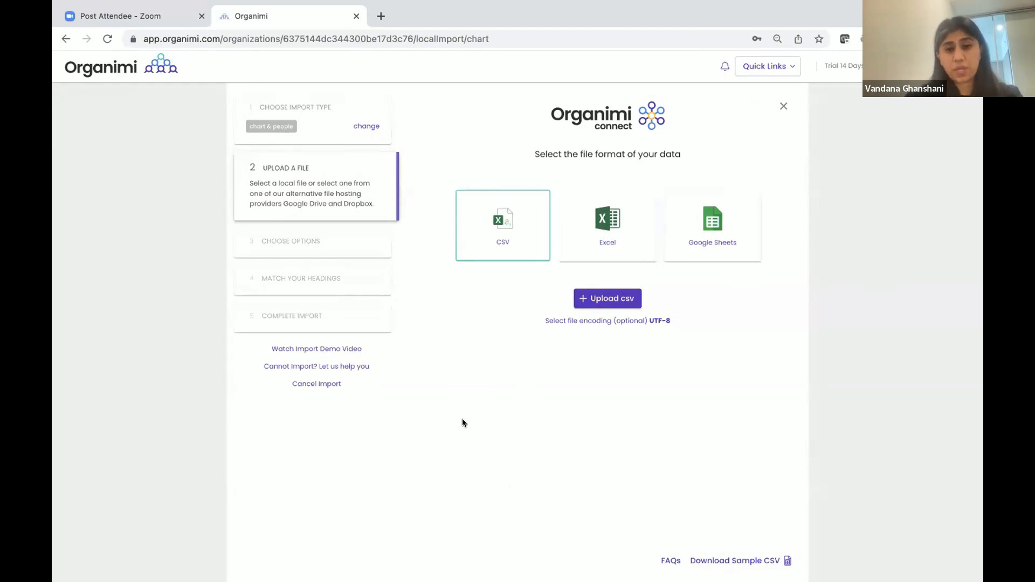
{"action": "left_click", "coordinate": [327, 563]}
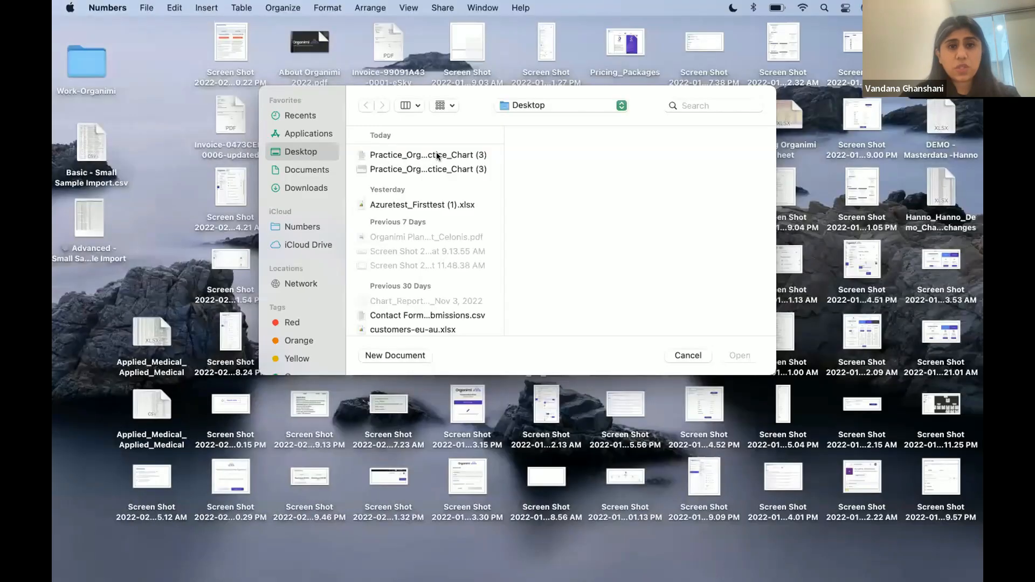
Open the Practice_Organization_Practice_Chart (3) CSV in Numbers in full screen
{"action": "left_click", "coordinate": [438, 155]}
{"action": "double_click", "coordinate": [438, 155]}
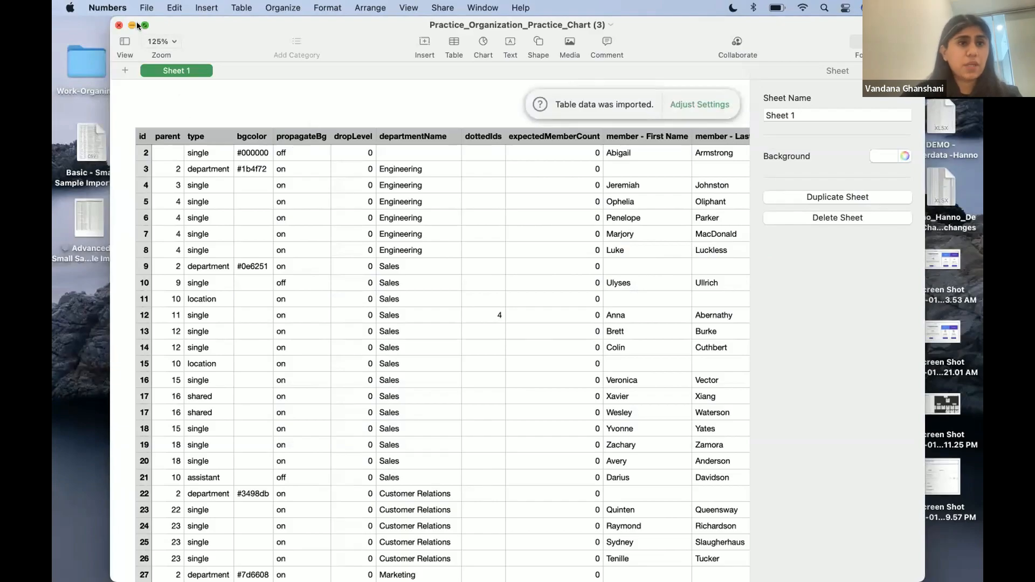
{"action": "left_click", "coordinate": [144, 25]}
{"action": "scroll", "coordinate": [441, 239], "scroll_direction": "right", "scroll_amount": 3}
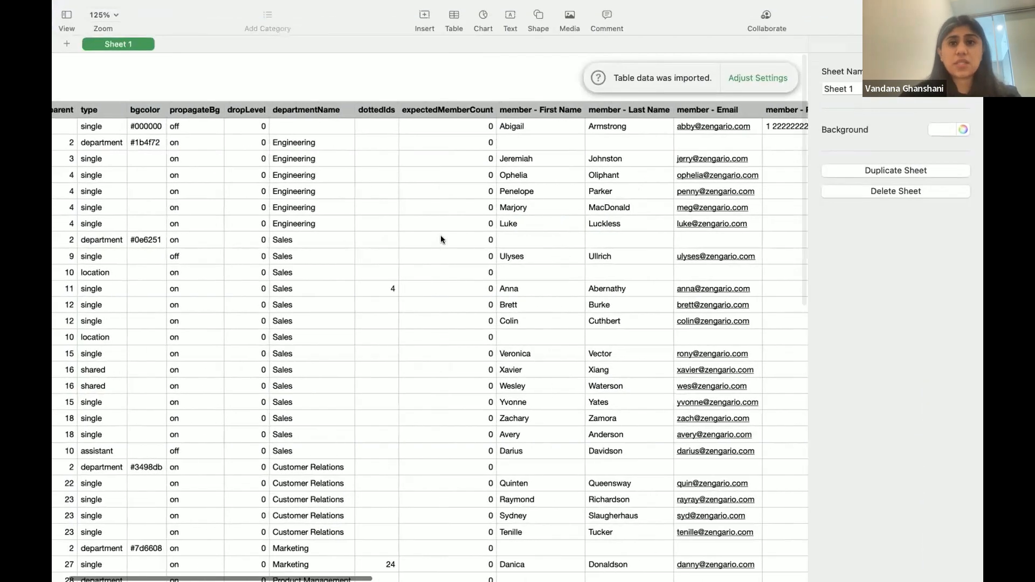
{"action": "scroll", "coordinate": [440, 239], "scroll_direction": "left", "scroll_amount": 3}
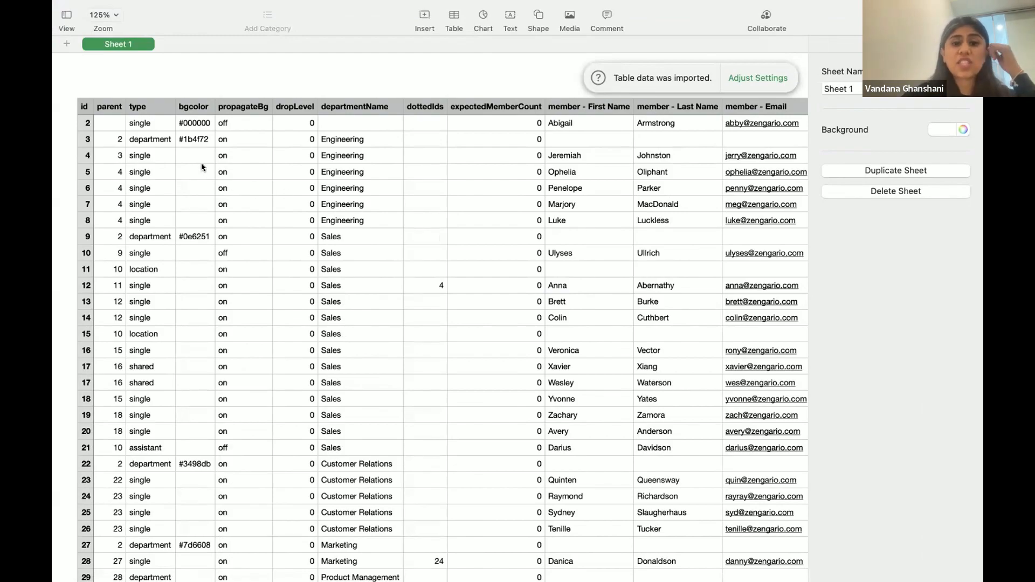
Inspect the id and parent headings and the department and location values in the type column
{"action": "left_click", "coordinate": [85, 107]}
{"action": "left_click", "coordinate": [108, 108]}
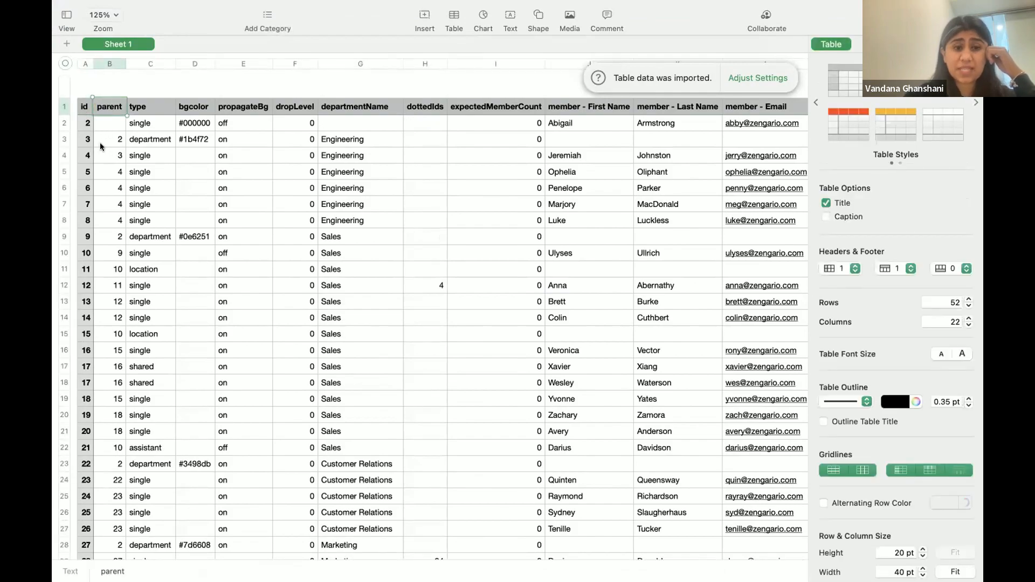
{"action": "scroll", "coordinate": [158, 163], "scroll_direction": "right", "scroll_amount": 2}
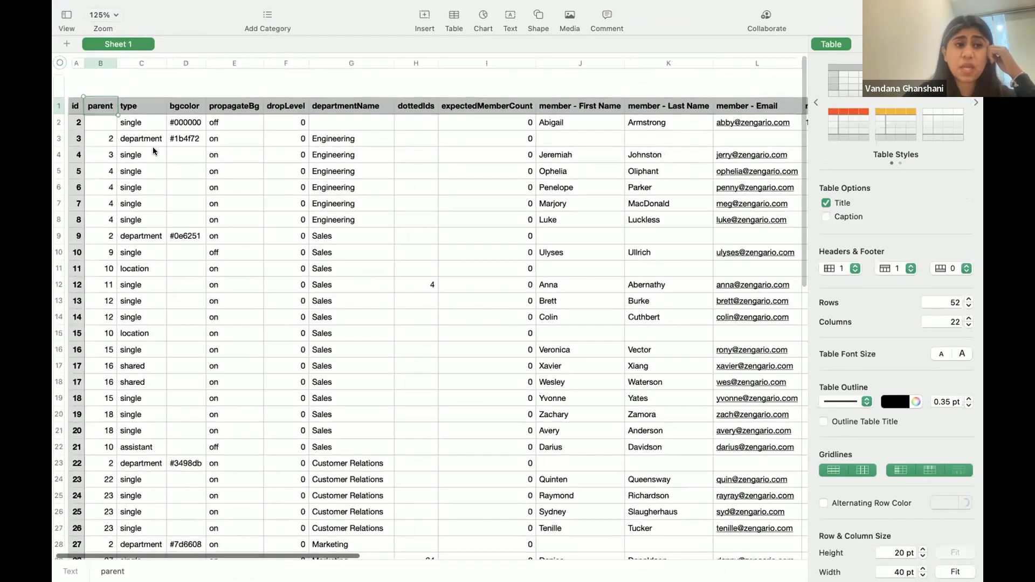
{"action": "scroll", "coordinate": [158, 163], "scroll_direction": "right", "scroll_amount": 1}
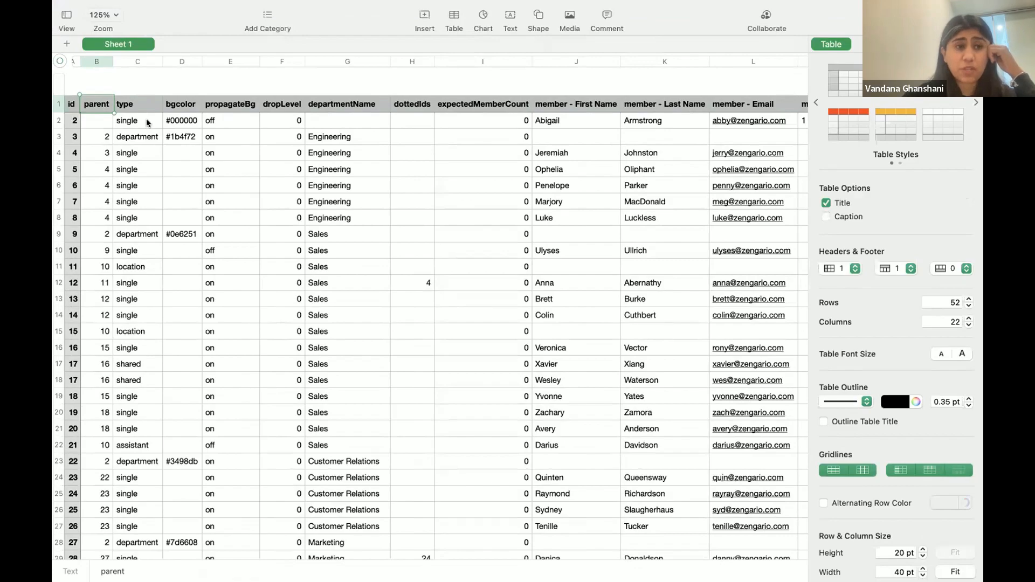
{"action": "left_click", "coordinate": [147, 122]}
{"action": "left_click", "coordinate": [148, 138]}
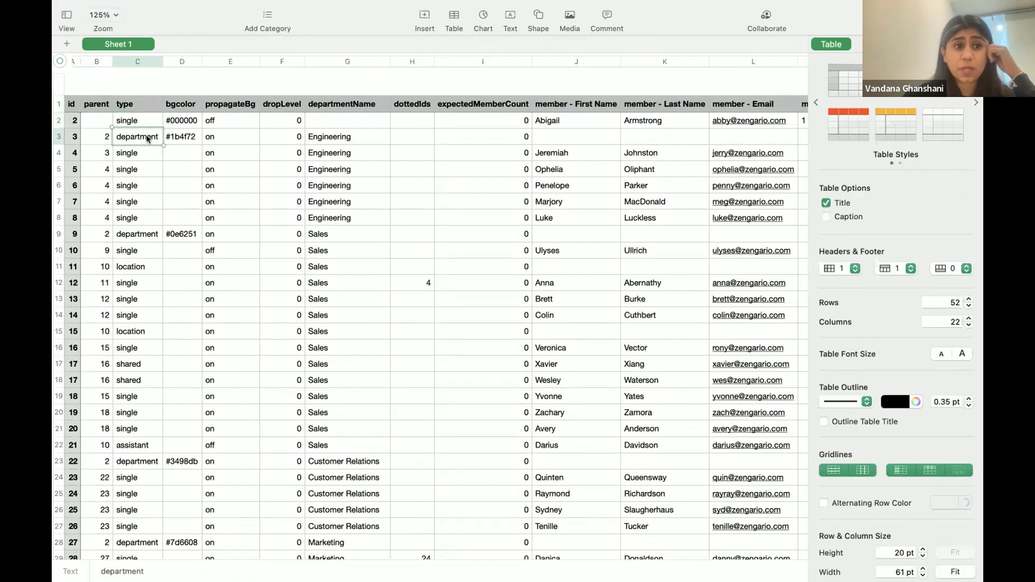
{"action": "left_click", "coordinate": [142, 284]}
{"action": "left_click", "coordinate": [143, 268]}
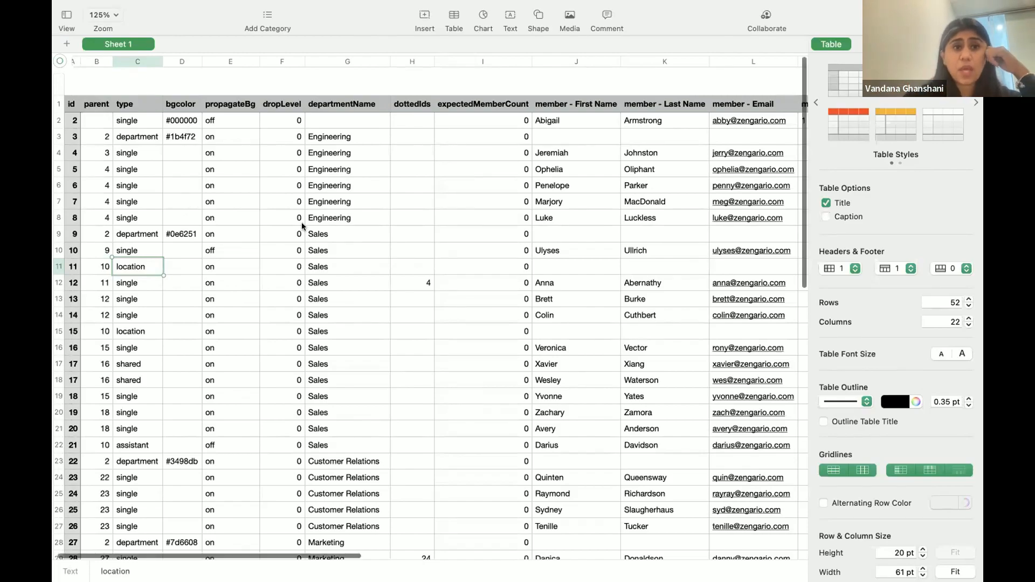
Scroll across and down the table to review the remaining member-detail columns
{"action": "scroll", "coordinate": [302, 222], "scroll_direction": "right", "scroll_amount": 2}
{"action": "scroll", "coordinate": [302, 222], "scroll_direction": "down", "scroll_amount": 1}
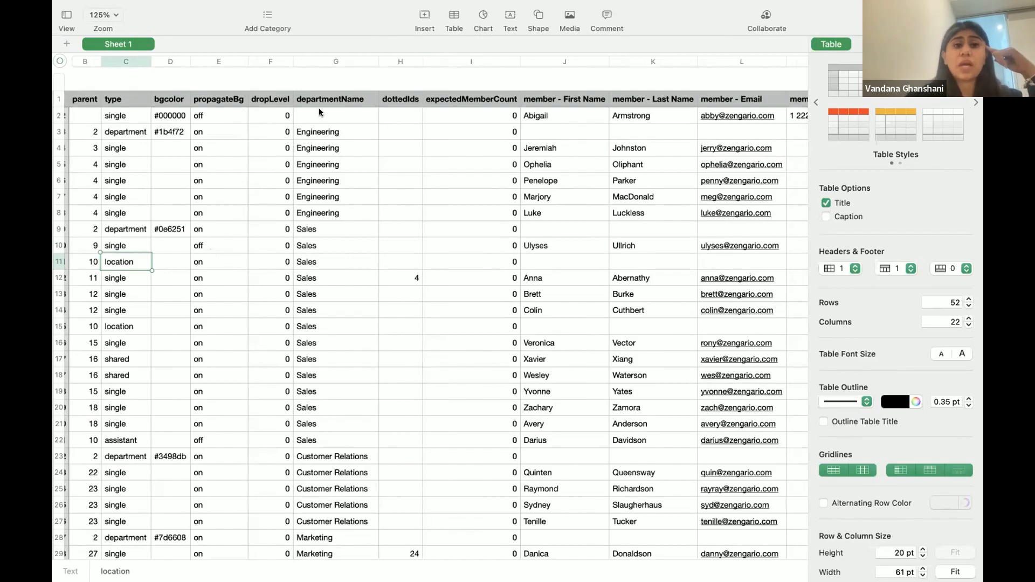
{"action": "scroll", "coordinate": [319, 112], "scroll_direction": "right", "scroll_amount": 3}
{"action": "scroll", "coordinate": [319, 112], "scroll_direction": "down", "scroll_amount": 1}
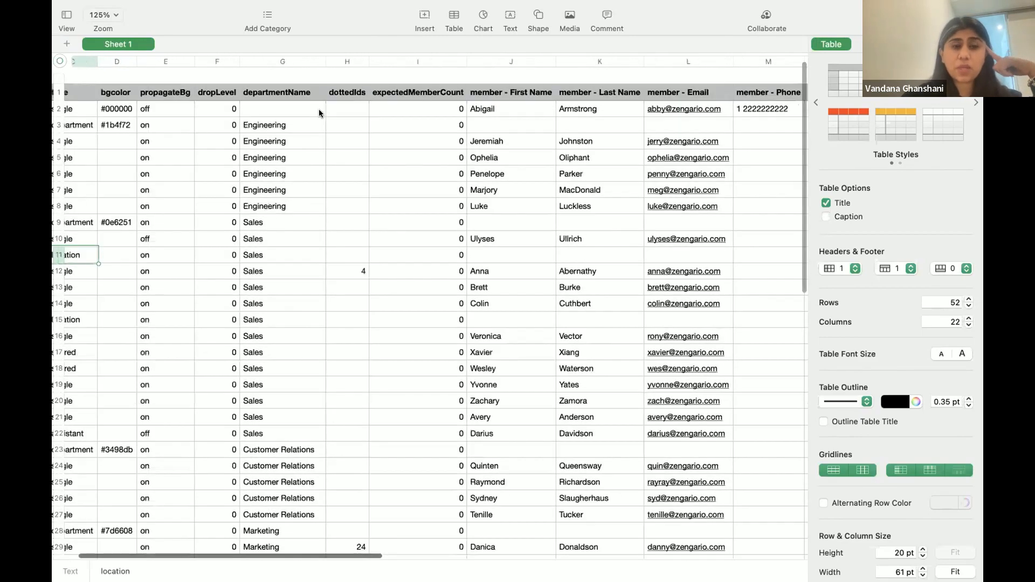
{"action": "scroll", "coordinate": [318, 113], "scroll_direction": "right", "scroll_amount": 1}
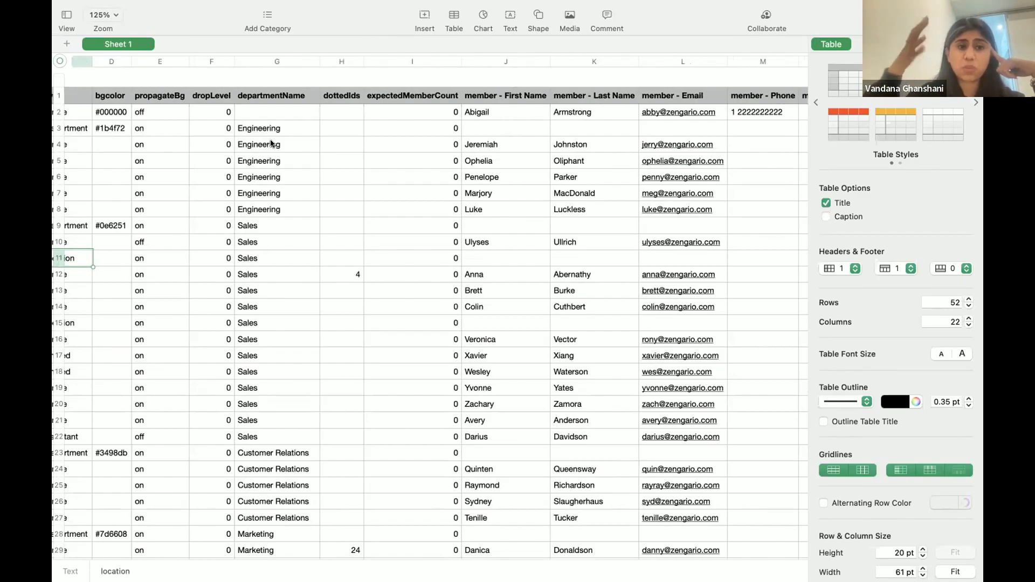
{"action": "scroll", "coordinate": [390, 137], "scroll_direction": "right", "scroll_amount": 3}
{"action": "scroll", "coordinate": [390, 137], "scroll_direction": "up", "scroll_amount": 1}
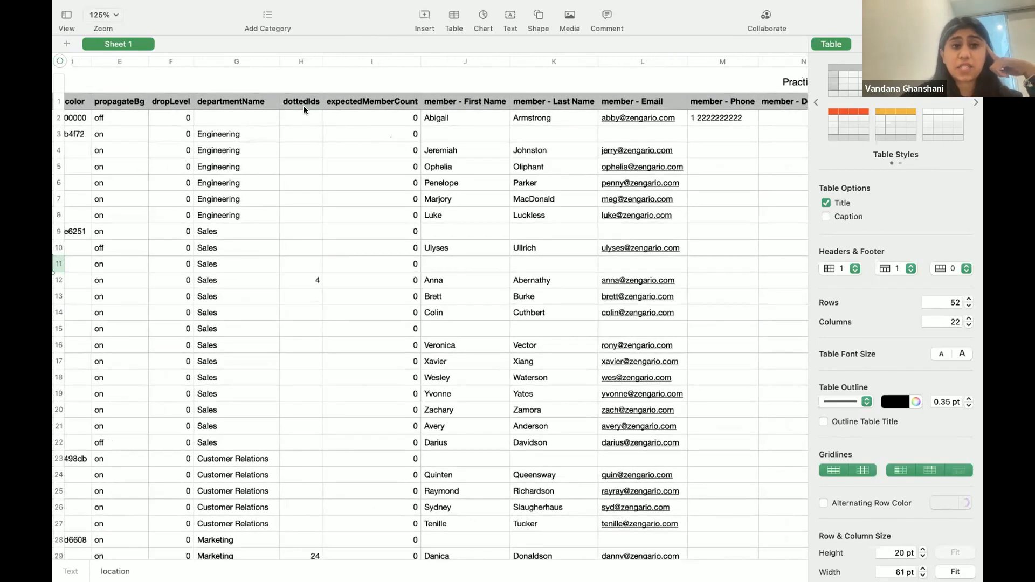
{"action": "left_click", "coordinate": [305, 104]}
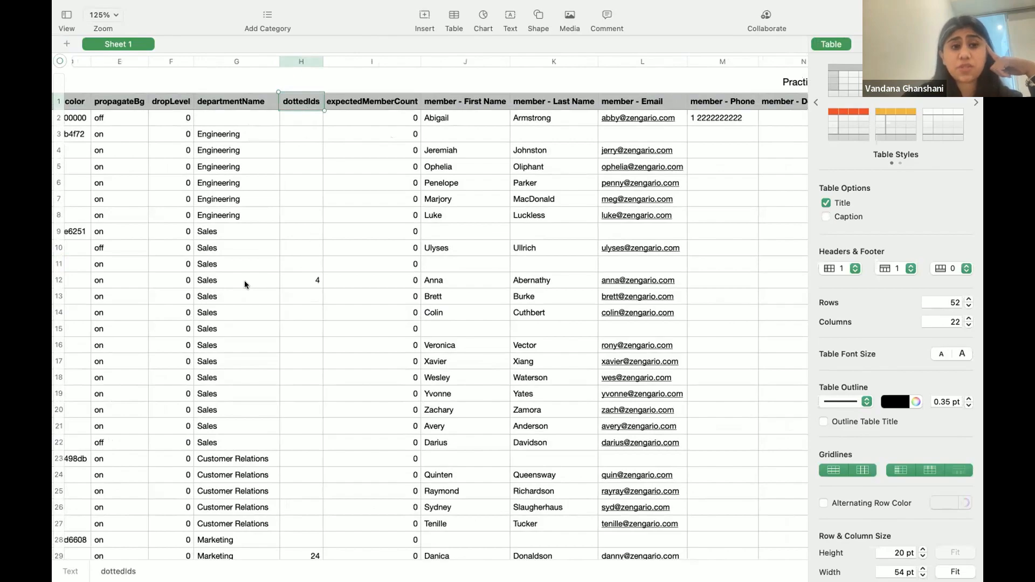
{"action": "scroll", "coordinate": [244, 280], "scroll_direction": "left", "scroll_amount": 3}
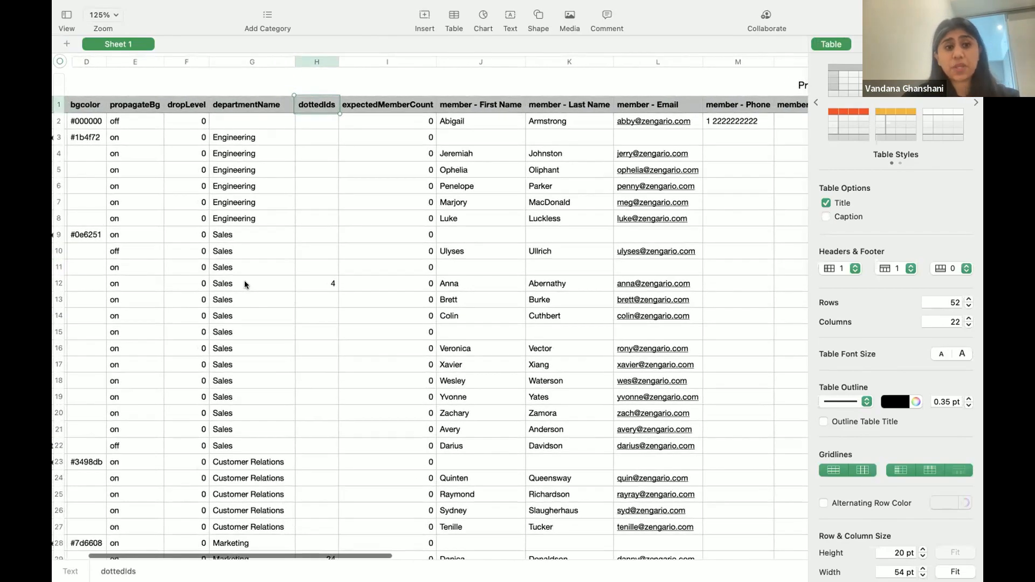
{"action": "scroll", "coordinate": [245, 284], "scroll_direction": "left", "scroll_amount": 3}
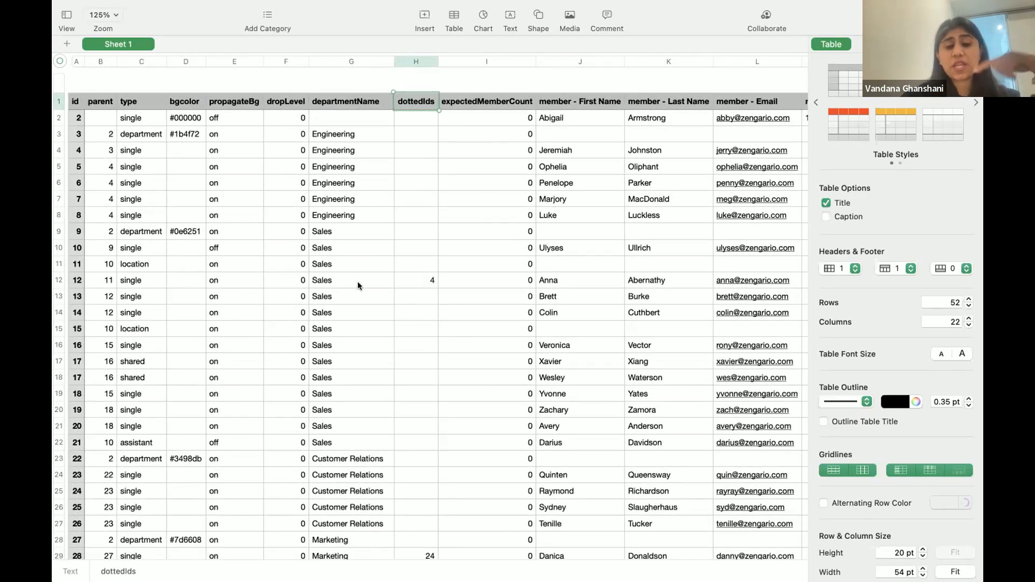
{"action": "scroll", "coordinate": [357, 281], "scroll_direction": "right", "scroll_amount": 5}
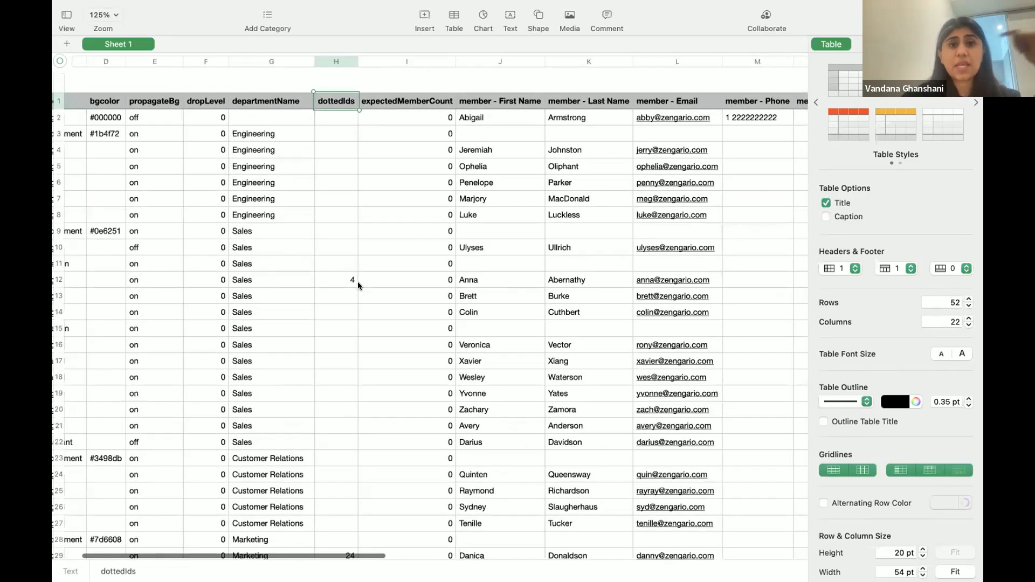
{"action": "scroll", "coordinate": [340, 276], "scroll_direction": "right", "scroll_amount": 4}
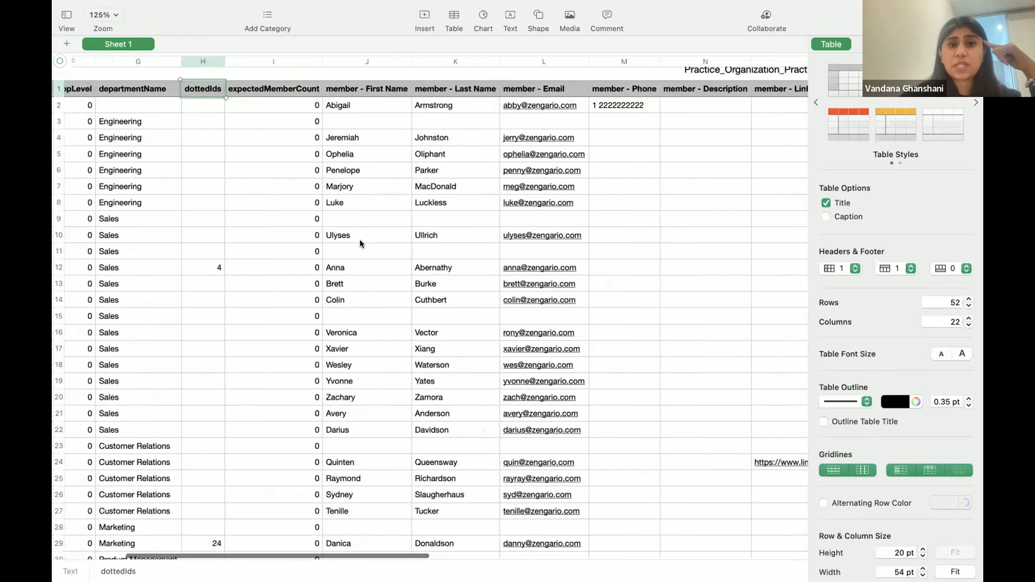
{"action": "scroll", "coordinate": [489, 226], "scroll_direction": "right", "scroll_amount": 5}
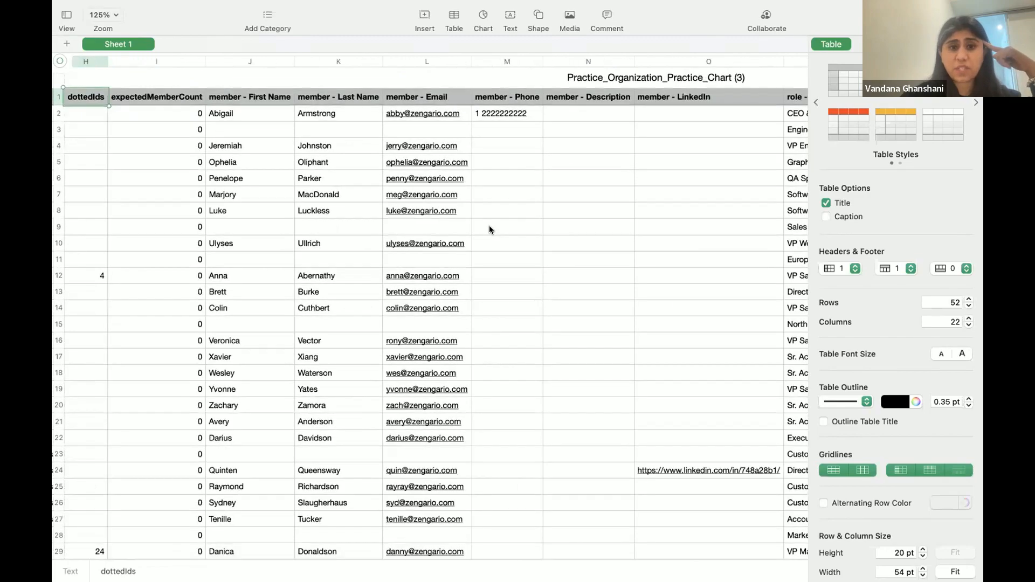
{"action": "scroll", "coordinate": [489, 226], "scroll_direction": "right", "scroll_amount": 3}
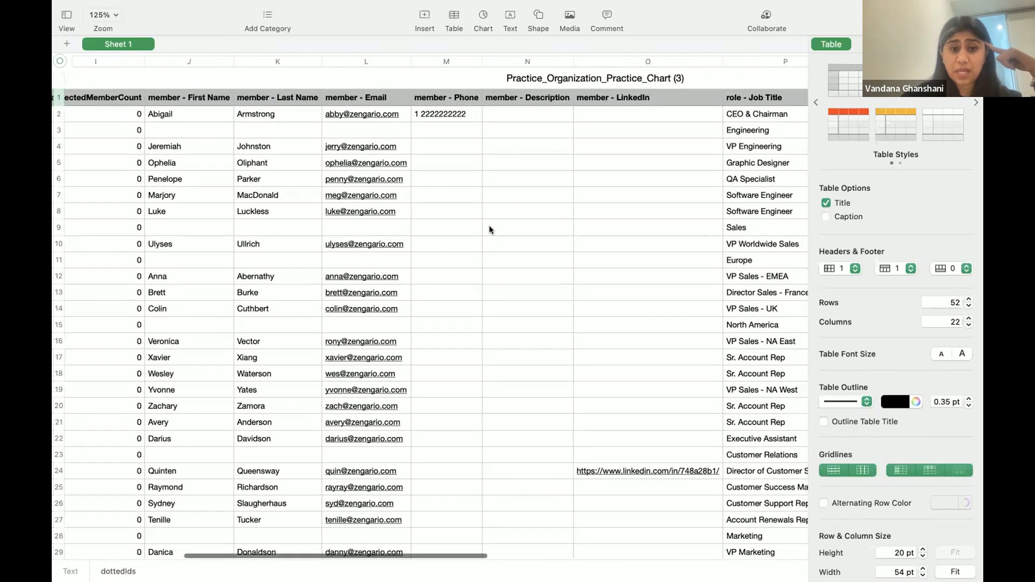
{"action": "scroll", "coordinate": [532, 131], "scroll_direction": "right", "scroll_amount": 3}
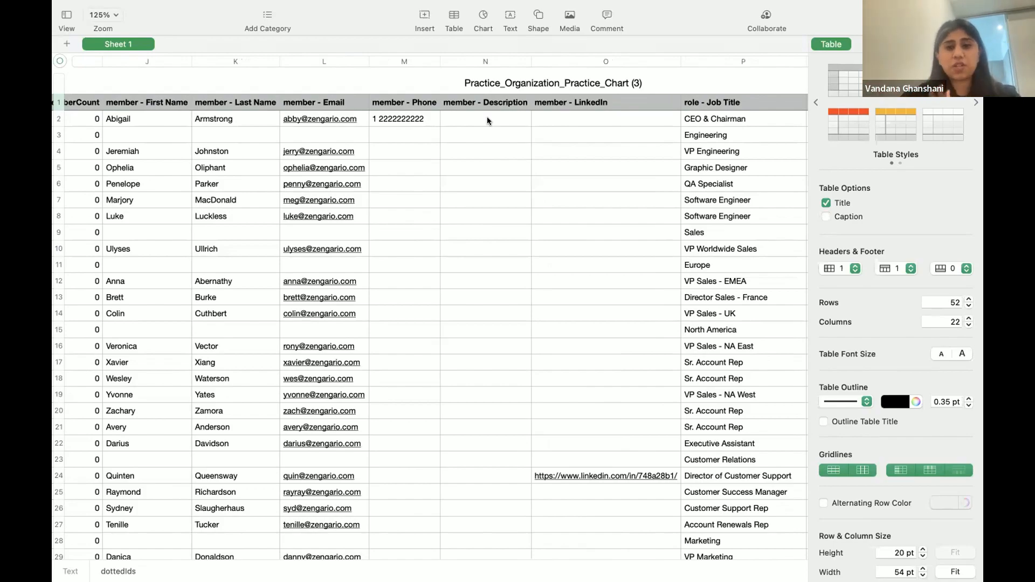
{"action": "scroll", "coordinate": [486, 117], "scroll_direction": "right", "scroll_amount": 3}
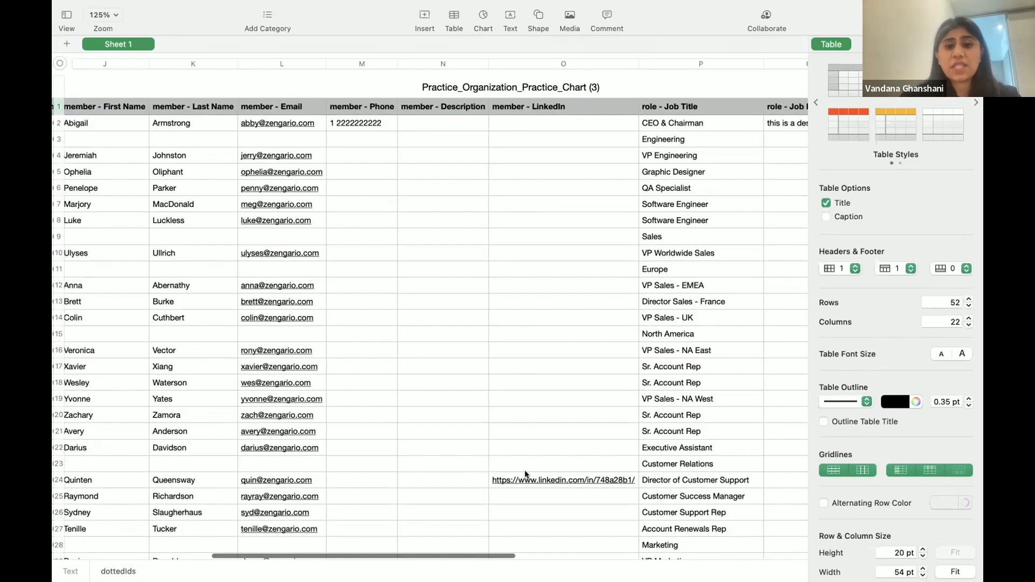
{"action": "left_click", "coordinate": [529, 482]}
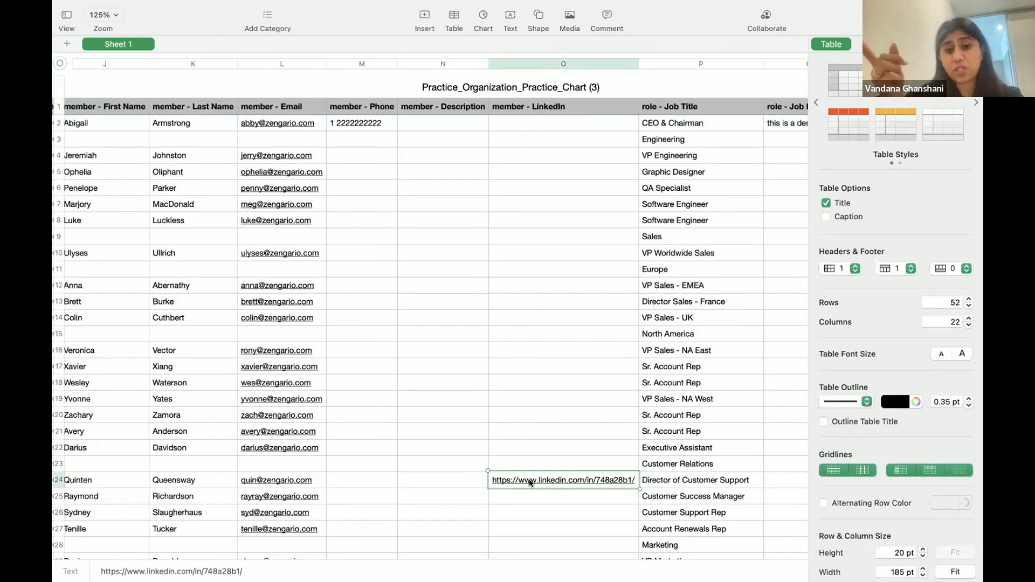
{"action": "scroll", "coordinate": [528, 479], "scroll_direction": "right", "scroll_amount": 5}
{"action": "scroll", "coordinate": [529, 478], "scroll_direction": "down", "scroll_amount": 1}
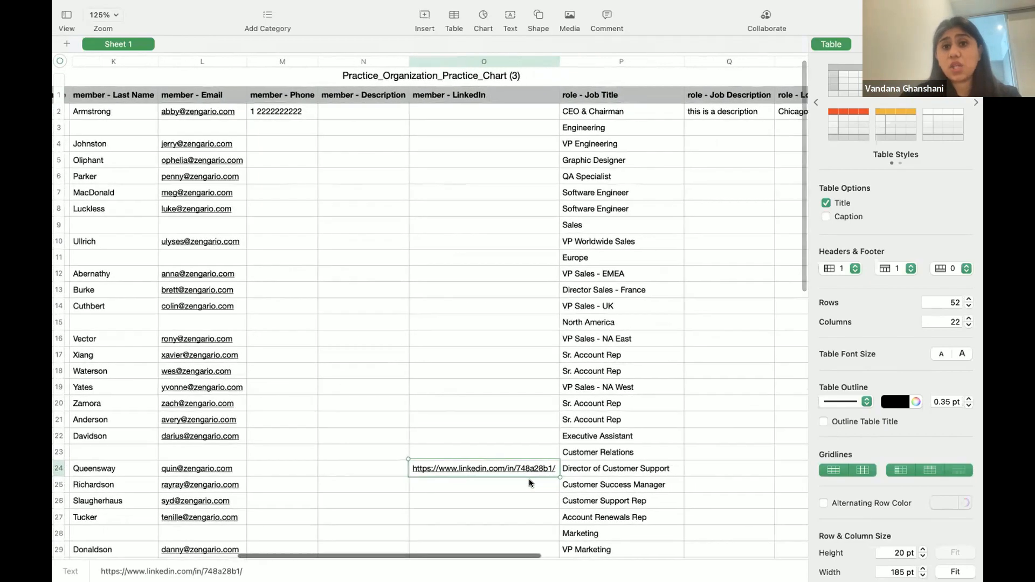
{"action": "scroll", "coordinate": [572, 292], "scroll_direction": "right", "scroll_amount": 5}
{"action": "scroll", "coordinate": [573, 292], "scroll_direction": "down", "scroll_amount": 1}
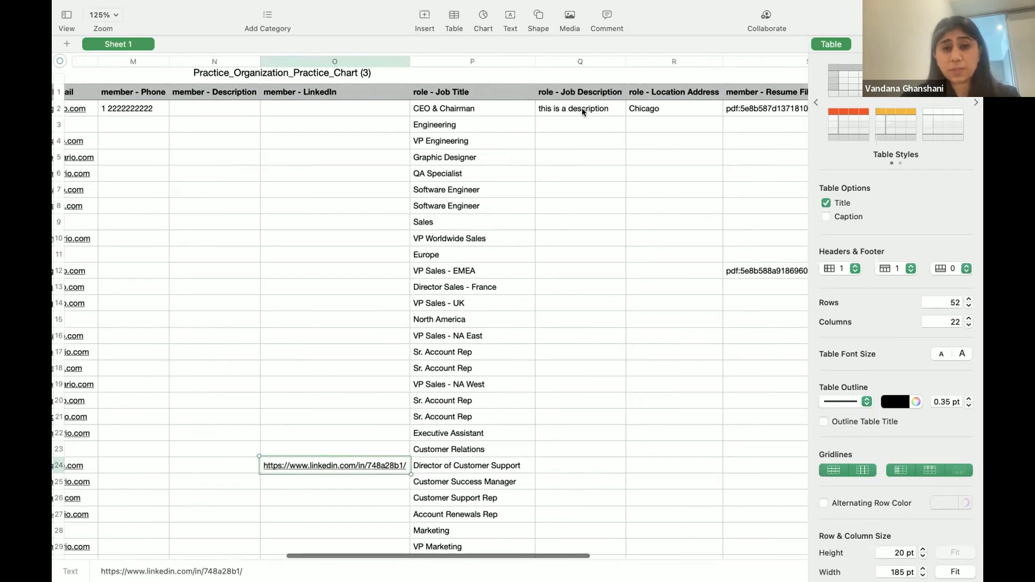
{"action": "scroll", "coordinate": [577, 131], "scroll_direction": "right", "scroll_amount": 2}
{"action": "scroll", "coordinate": [577, 131], "scroll_direction": "down", "scroll_amount": 1}
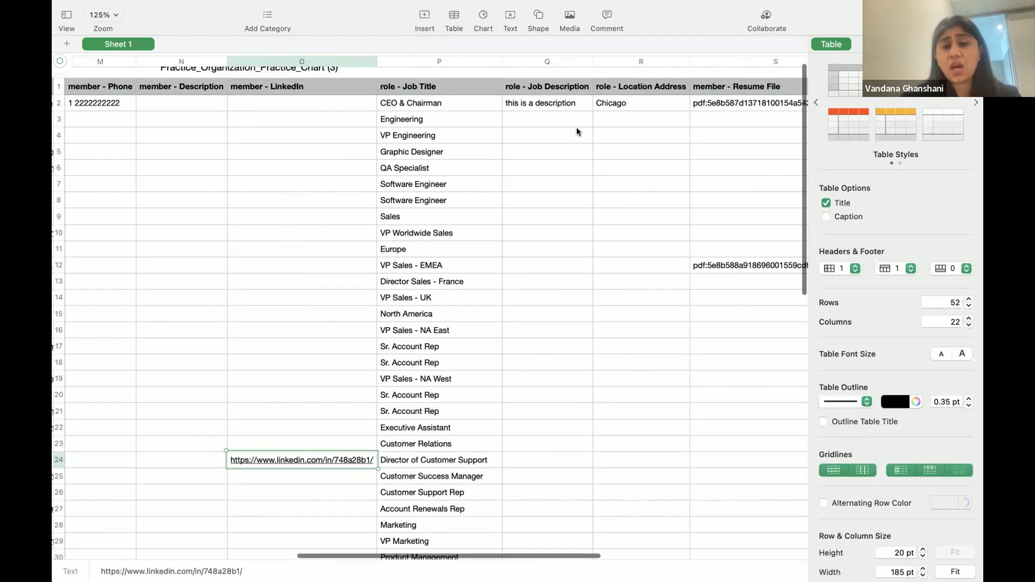
{"action": "scroll", "coordinate": [576, 131], "scroll_direction": "right", "scroll_amount": 2}
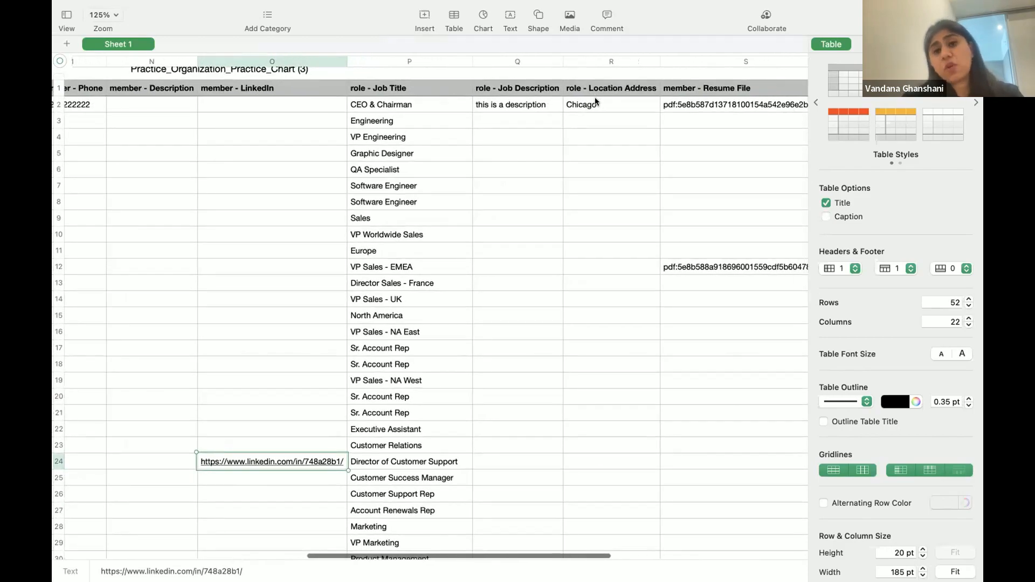
{"action": "scroll", "coordinate": [594, 100], "scroll_direction": "right", "scroll_amount": 1}
{"action": "scroll", "coordinate": [594, 100], "scroll_direction": "up", "scroll_amount": 1}
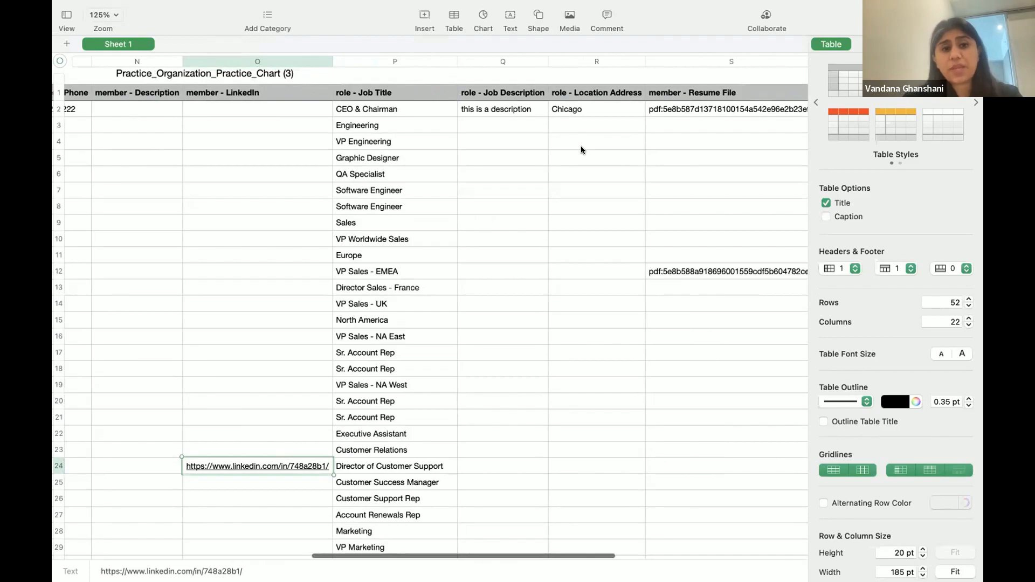
{"action": "scroll", "coordinate": [580, 145], "scroll_direction": "right", "scroll_amount": 3}
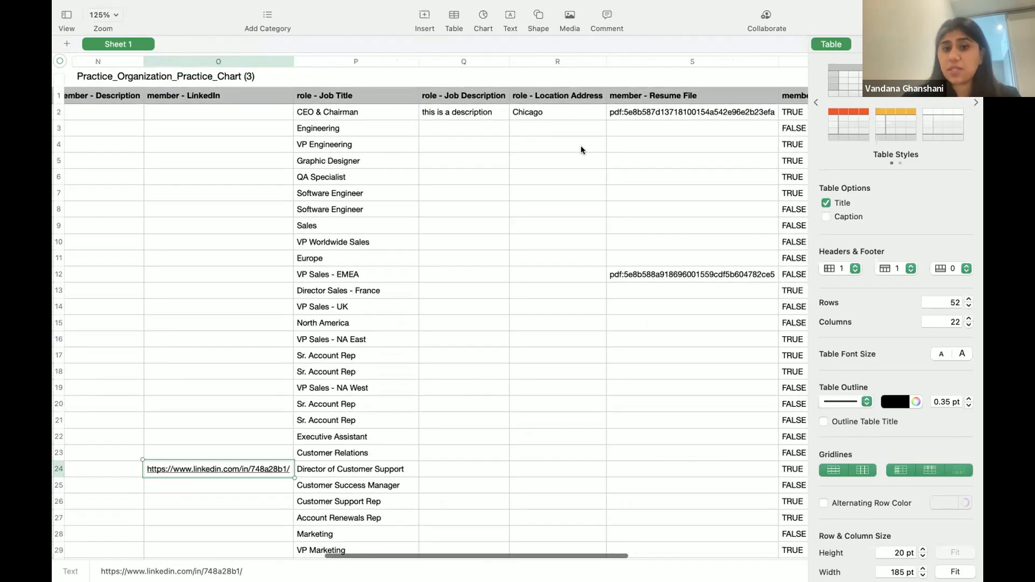
{"action": "scroll", "coordinate": [580, 146], "scroll_direction": "right", "scroll_amount": 2}
{"action": "scroll", "coordinate": [613, 150], "scroll_direction": "right", "scroll_amount": 3}
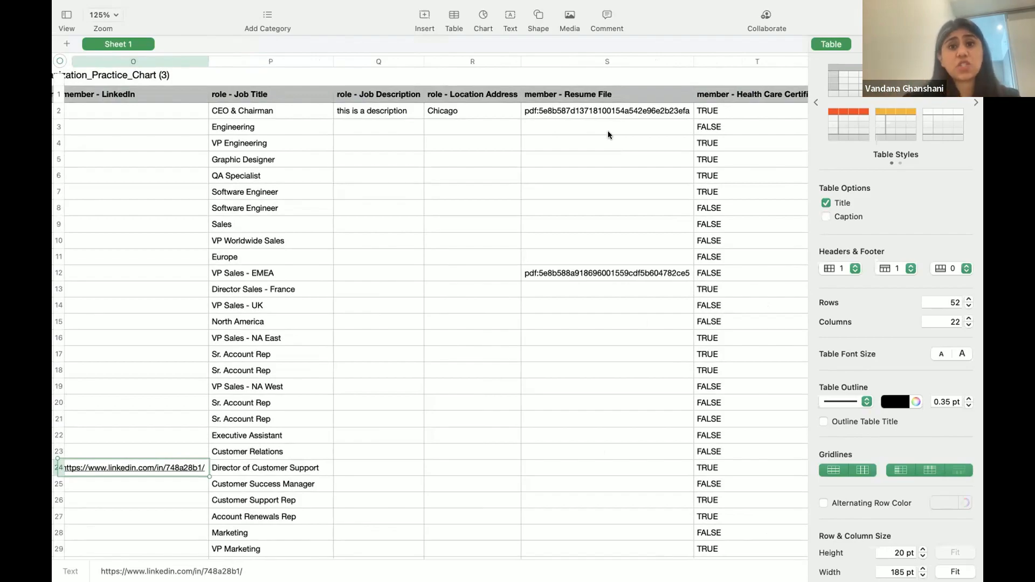
{"action": "left_click", "coordinate": [613, 110]}
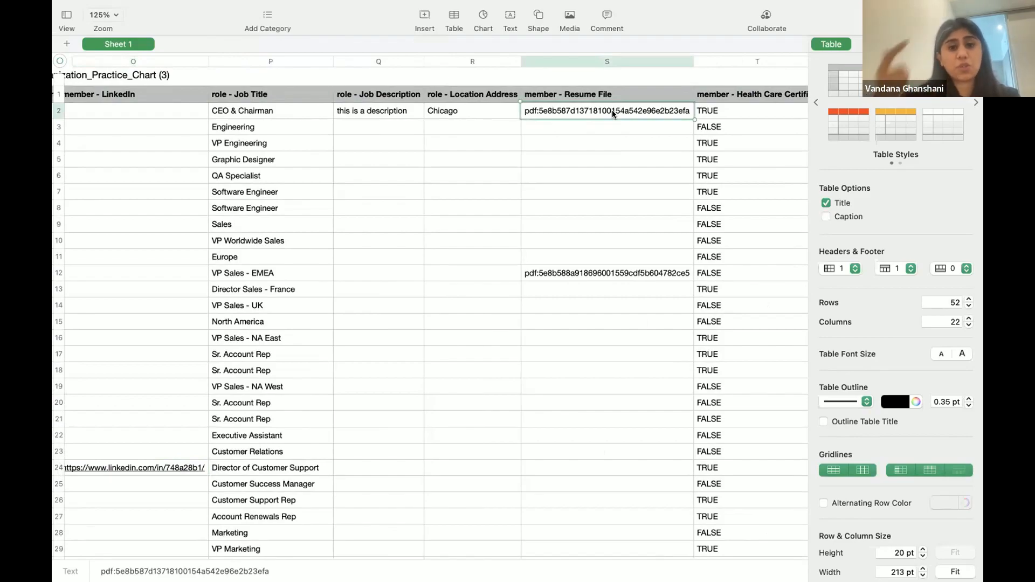
{"action": "scroll", "coordinate": [612, 110], "scroll_direction": "right", "scroll_amount": 3}
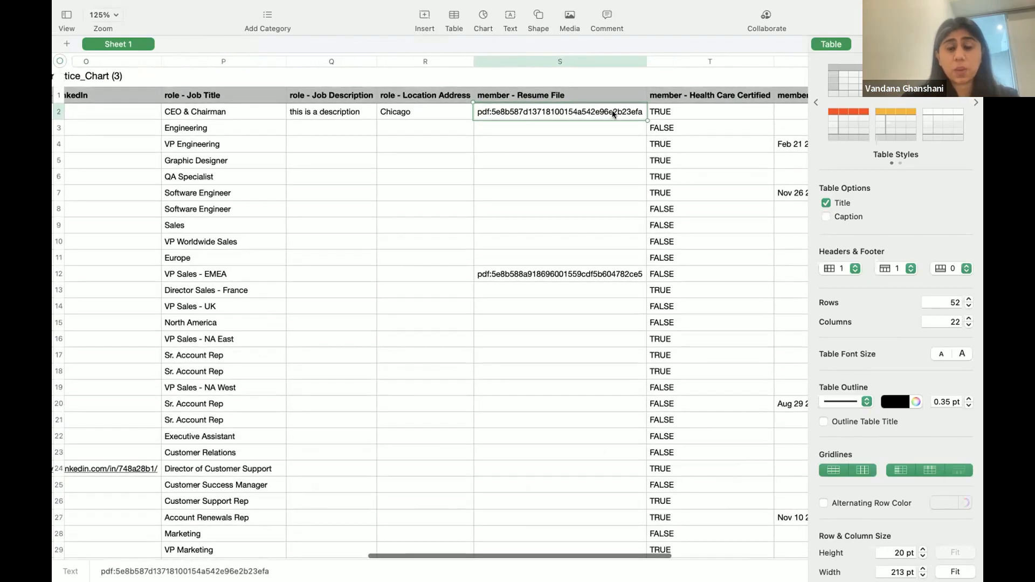
{"action": "scroll", "coordinate": [612, 114], "scroll_direction": "right", "scroll_amount": 4}
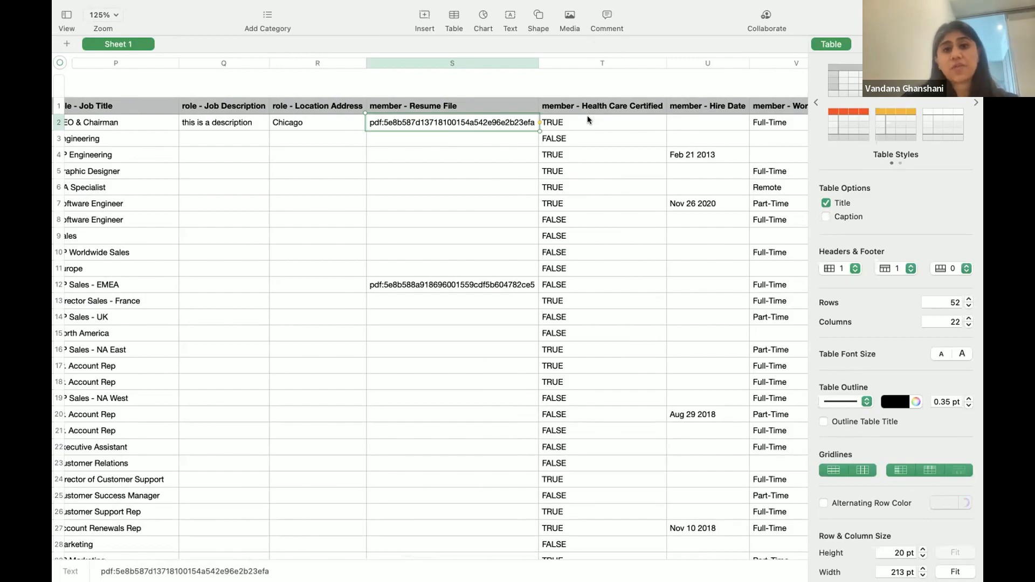
{"action": "scroll", "coordinate": [586, 126], "scroll_direction": "right", "scroll_amount": 3}
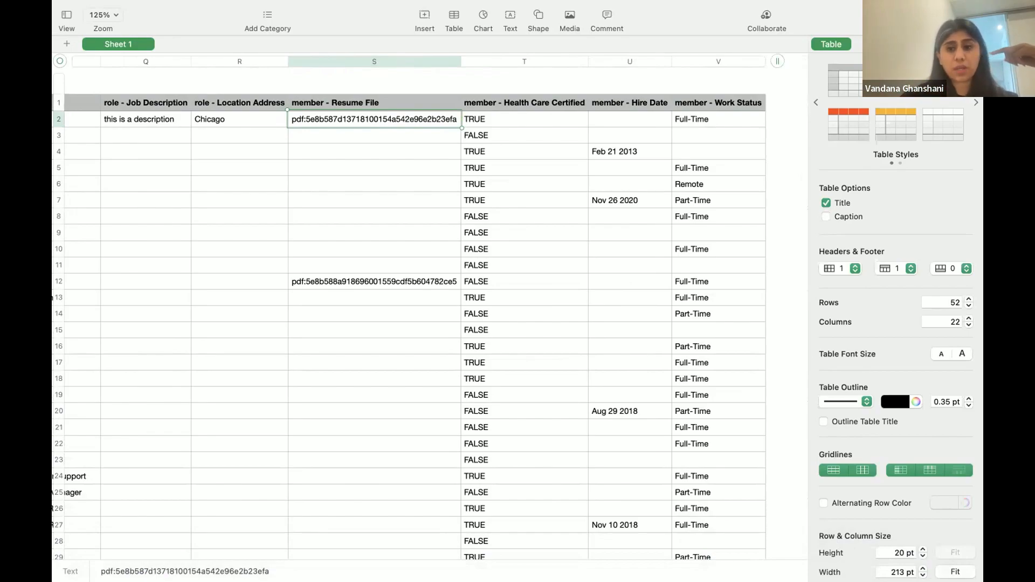
Upload the Practice_Organization_Practice_Chart (3) CSV from the Desktop into Organimi's import wizard
{"action": "mouse_move", "coordinate": [698, 571]}
{"action": "left_click", "coordinate": [661, 560]}
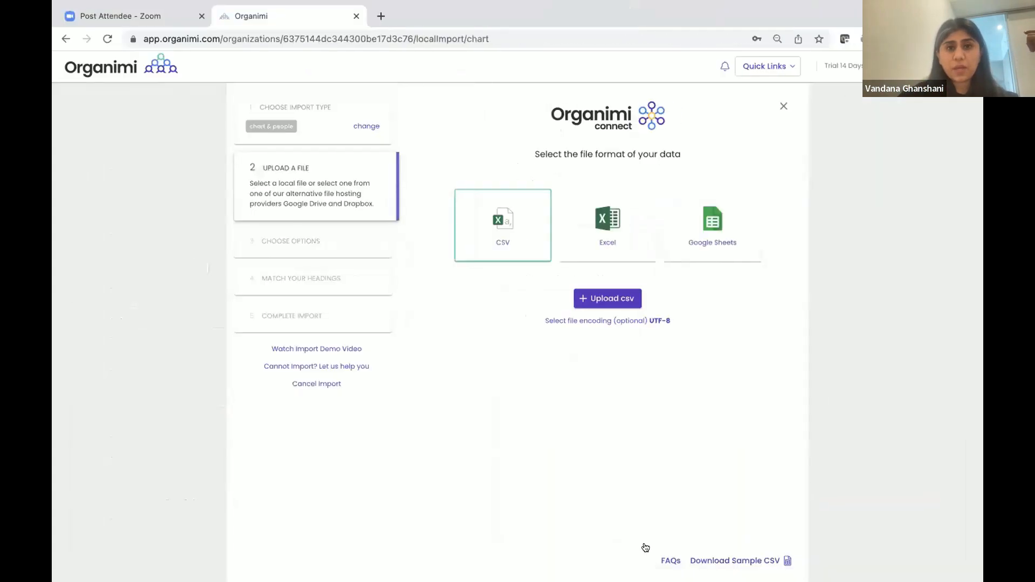
{"action": "left_click", "coordinate": [618, 300]}
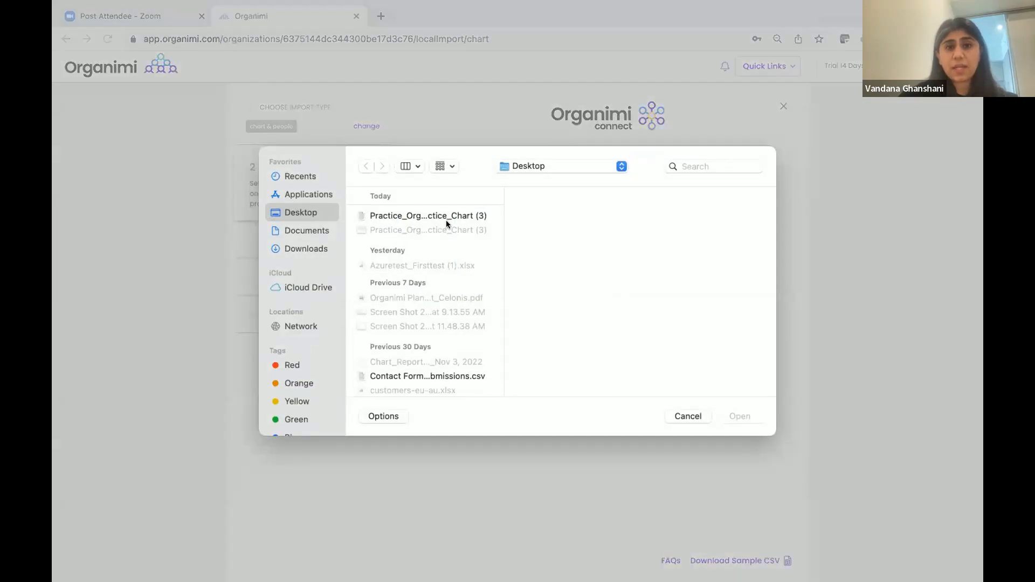
{"action": "left_click", "coordinate": [447, 217]}
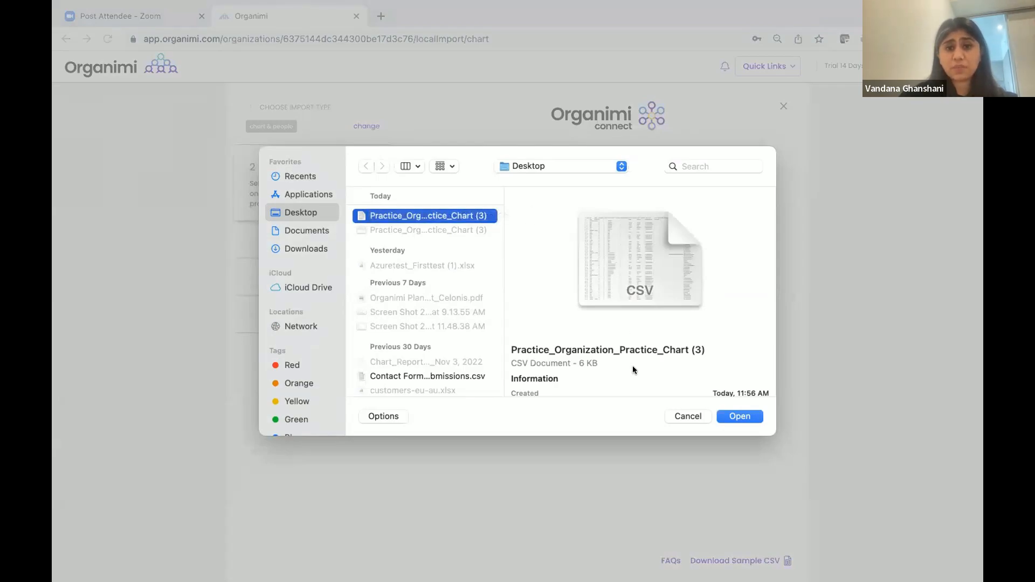
{"action": "left_click", "coordinate": [740, 416]}
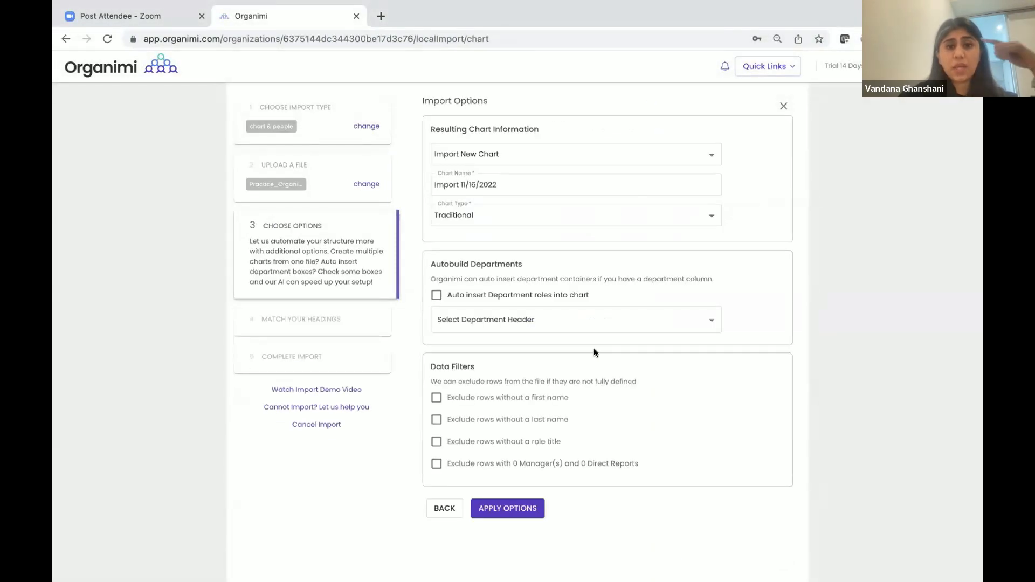
{"action": "left_click_drag", "start_coordinate": [499, 184], "coordinate": [392, 190]}
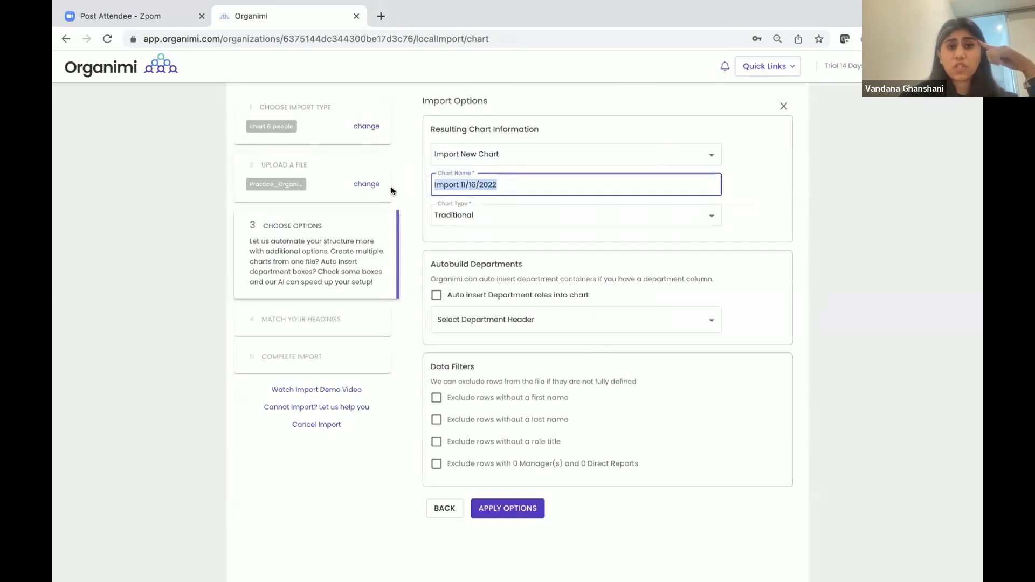
Name the chart 'Webinar Chart', keep Traditional type, auto-insert departments from departmentName, and apply
{"action": "type", "text": "Webuna"}
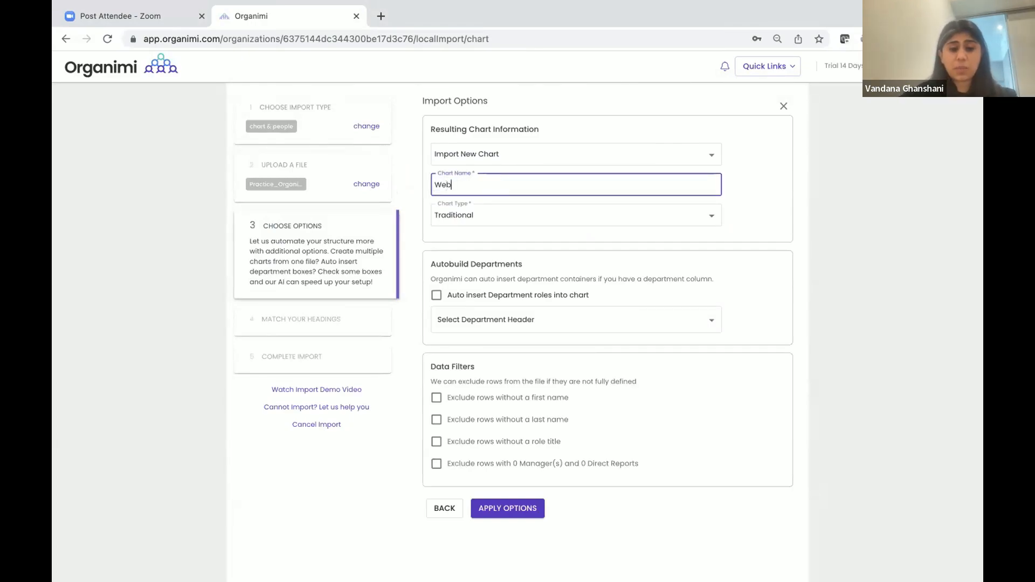
{"action": "key", "text": "BackSpace"}
{"action": "key", "text": "BackSpace"}
{"action": "key", "text": "BackSpace"}
{"action": "type", "text": "inar Chart"}
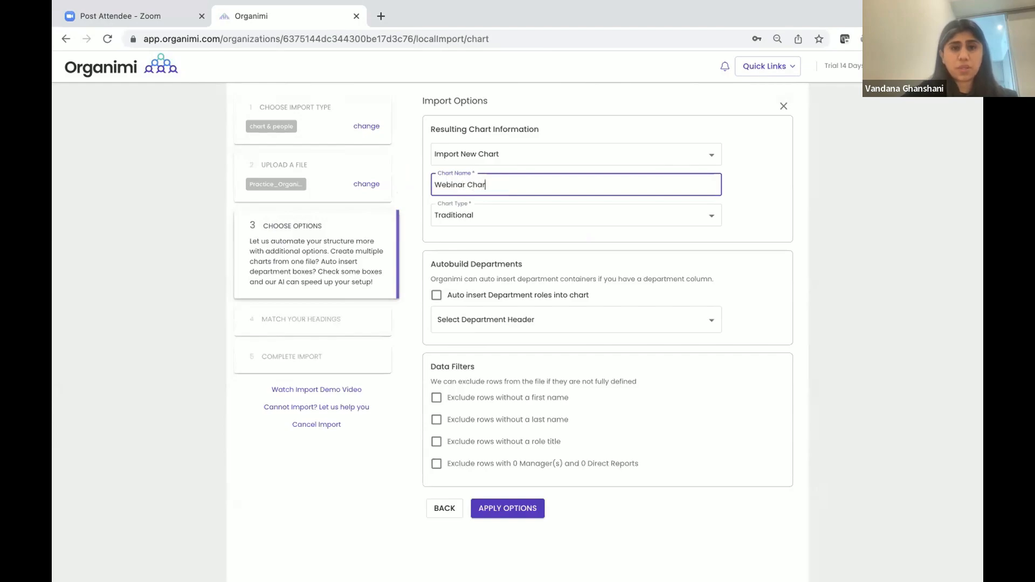
{"action": "left_click", "coordinate": [476, 220]}
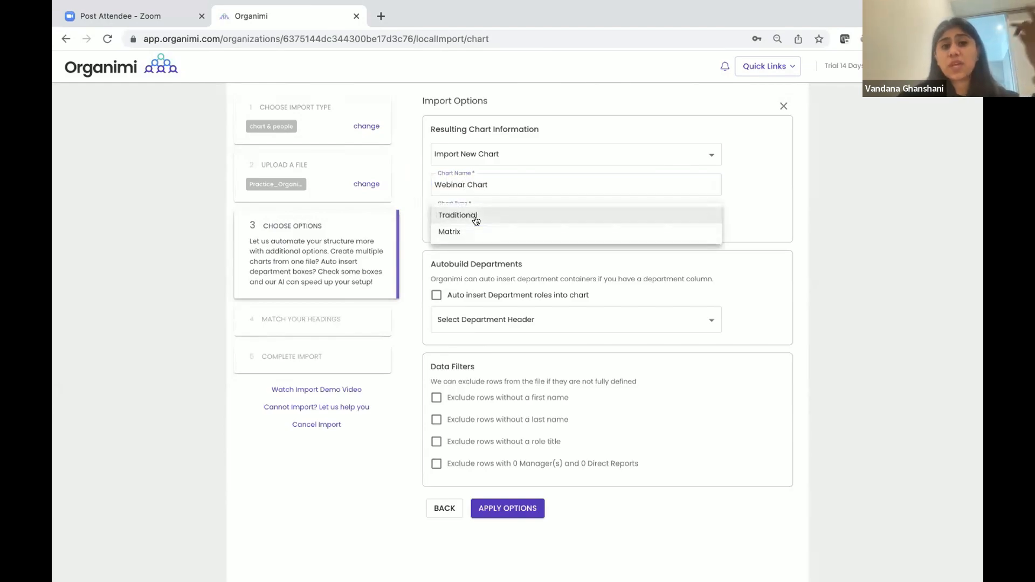
{"action": "left_click", "coordinate": [475, 216]}
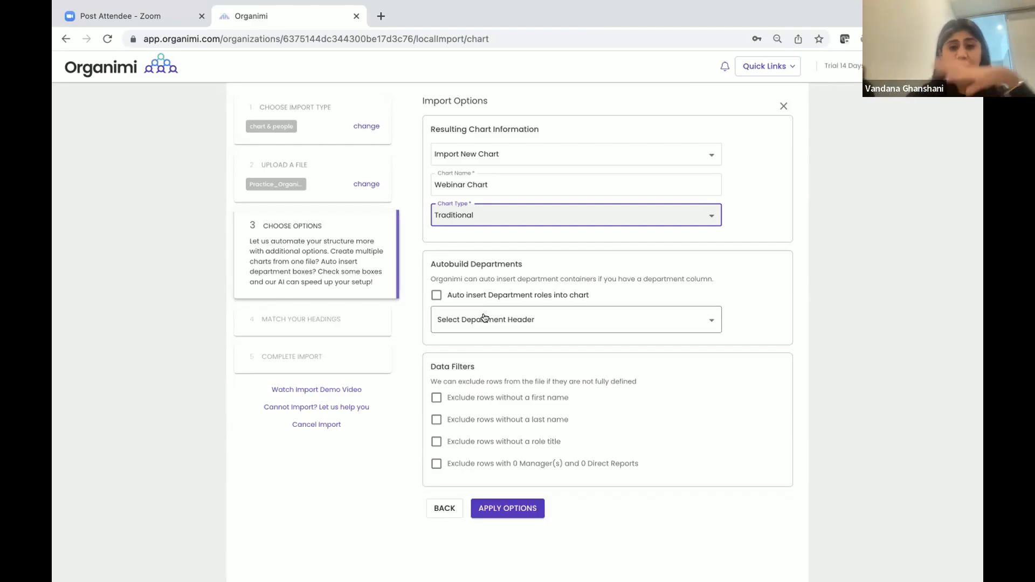
{"action": "left_click", "coordinate": [435, 297]}
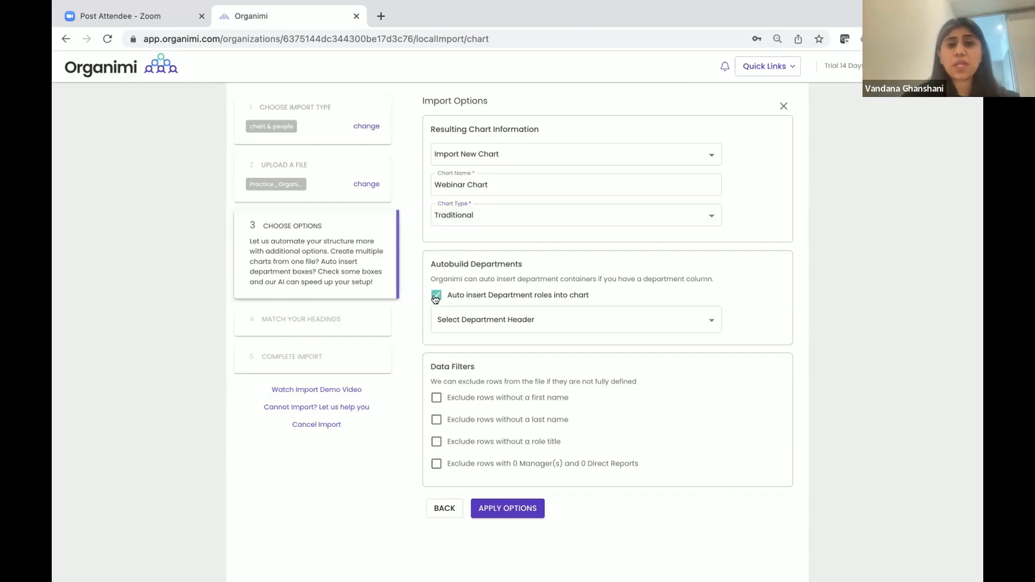
{"action": "left_click", "coordinate": [557, 318]}
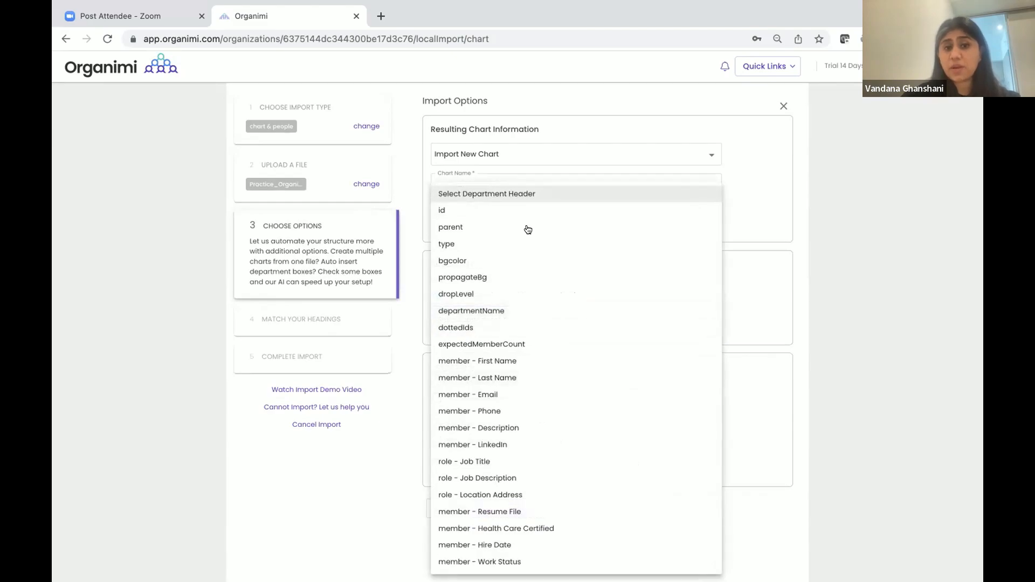
{"action": "left_click", "coordinate": [541, 314]}
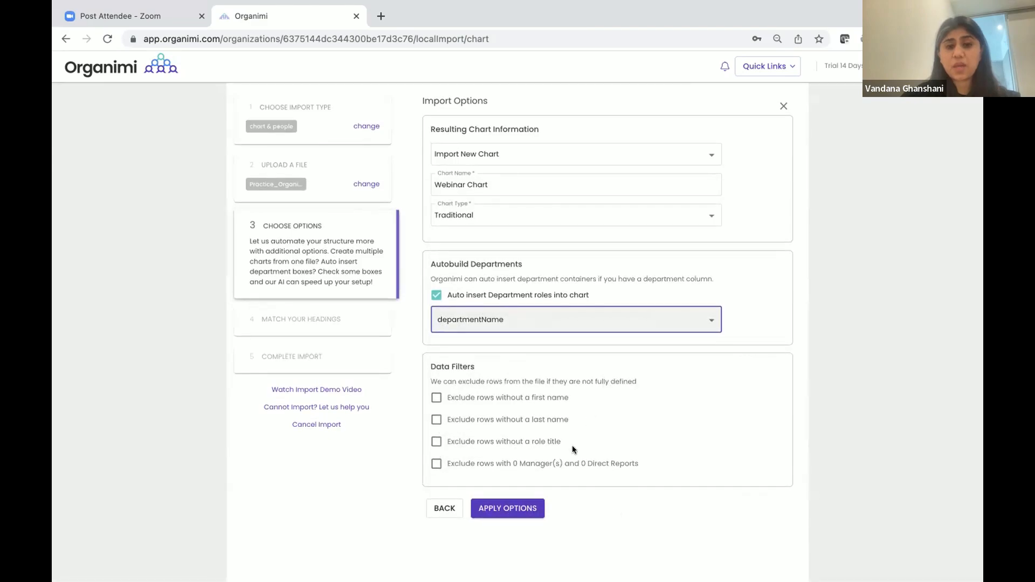
{"action": "left_click", "coordinate": [527, 509]}
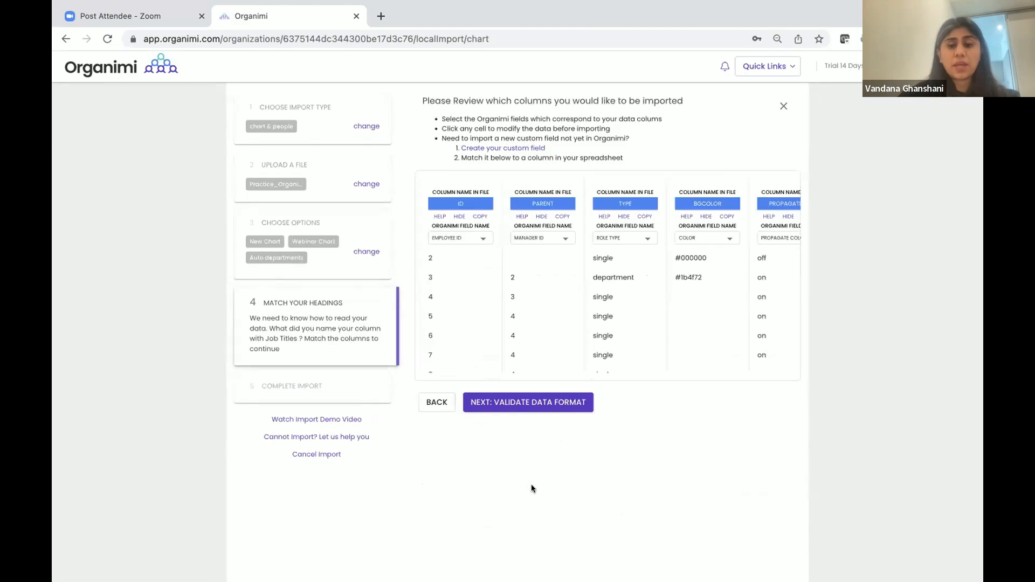
Review the heading matches and begin creating a custom field for the resume column
{"action": "scroll", "coordinate": [522, 290], "scroll_direction": "right", "scroll_amount": 2}
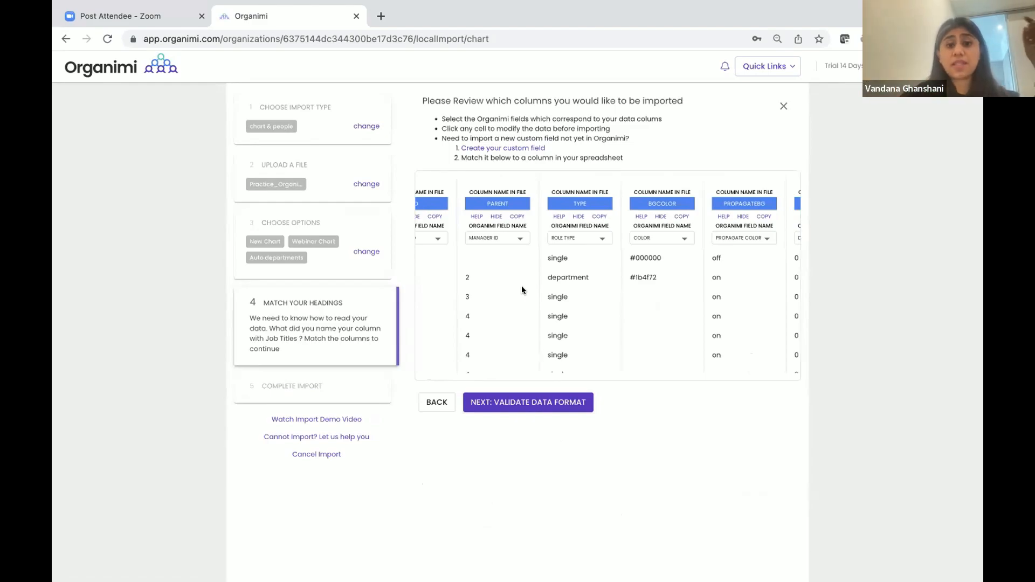
{"action": "scroll", "coordinate": [522, 290], "scroll_direction": "left", "scroll_amount": 2}
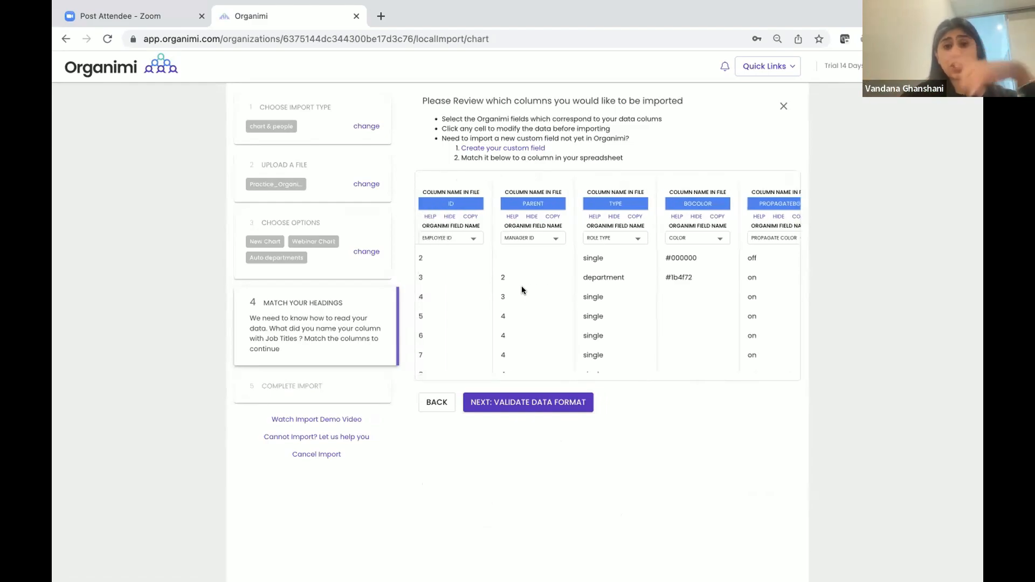
{"action": "scroll", "coordinate": [519, 267], "scroll_direction": "right", "scroll_amount": 2}
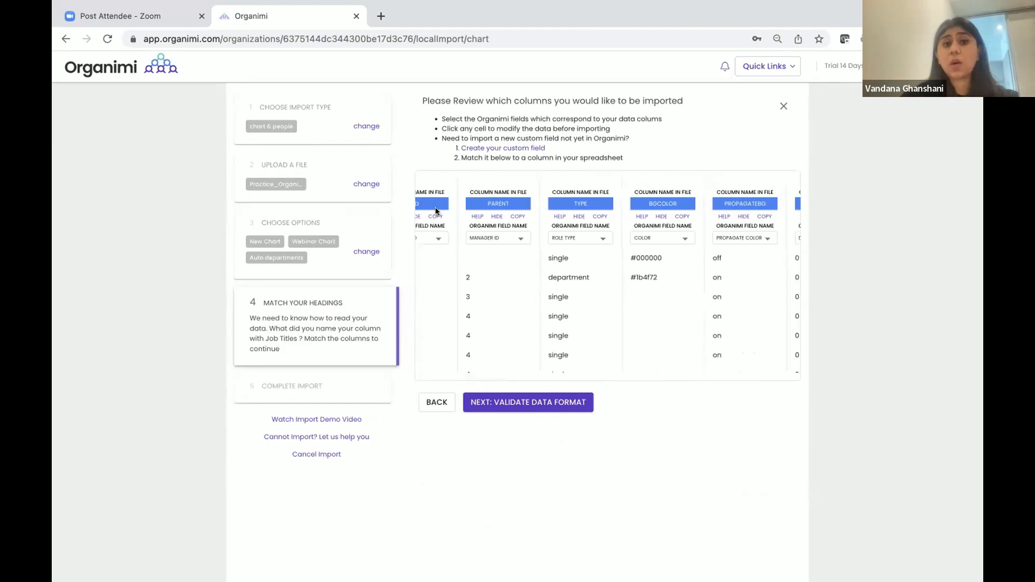
{"action": "scroll", "coordinate": [570, 210], "scroll_direction": "right", "scroll_amount": 15}
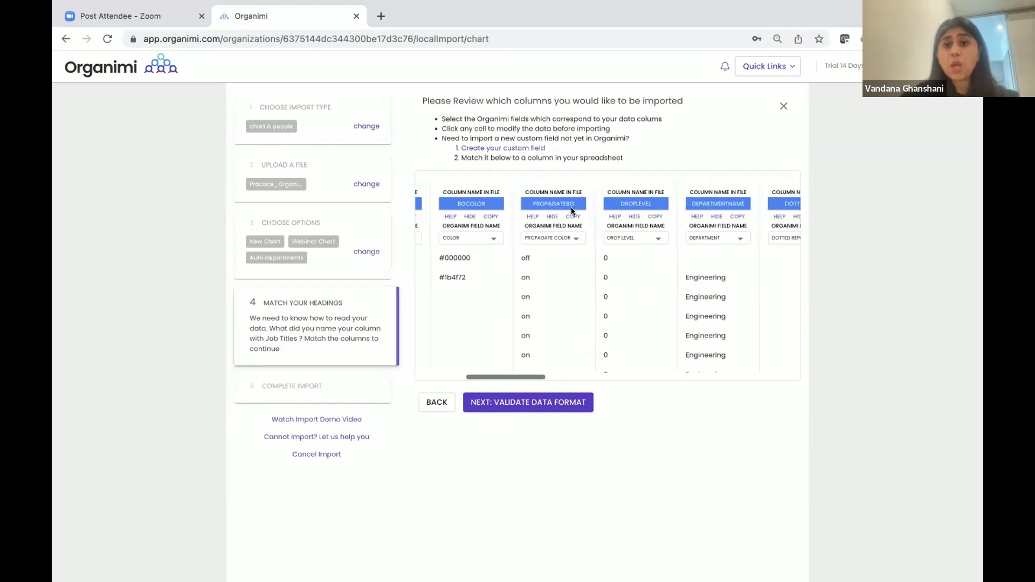
{"action": "scroll", "coordinate": [571, 210], "scroll_direction": "right", "scroll_amount": 12}
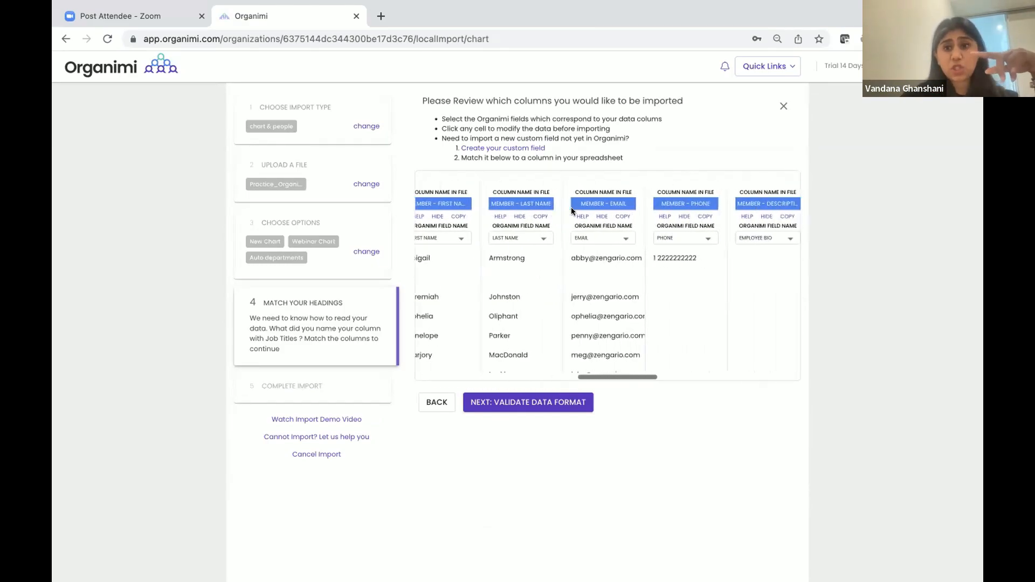
{"action": "scroll", "coordinate": [571, 207], "scroll_direction": "right", "scroll_amount": 20}
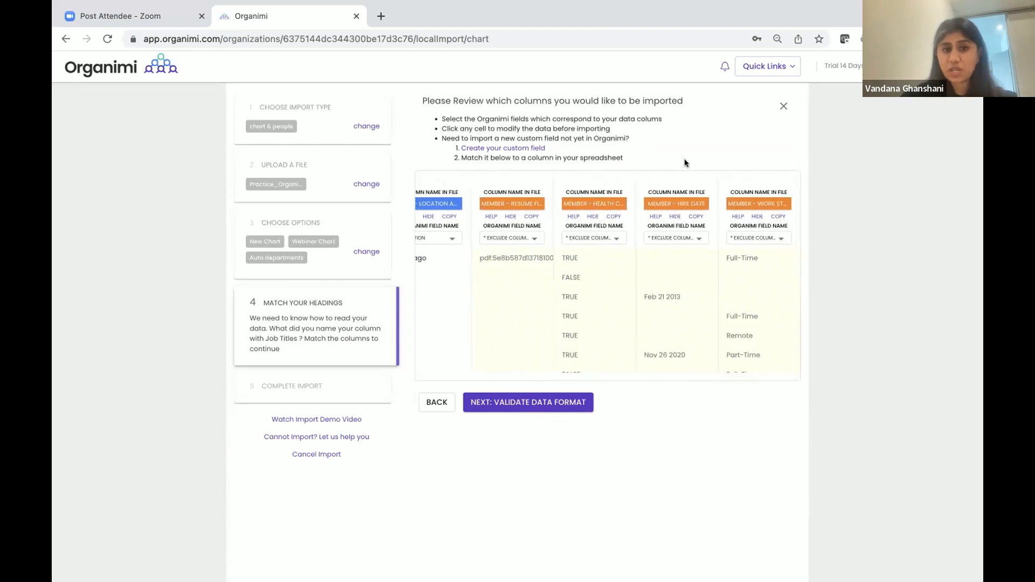
{"action": "left_click", "coordinate": [514, 235]}
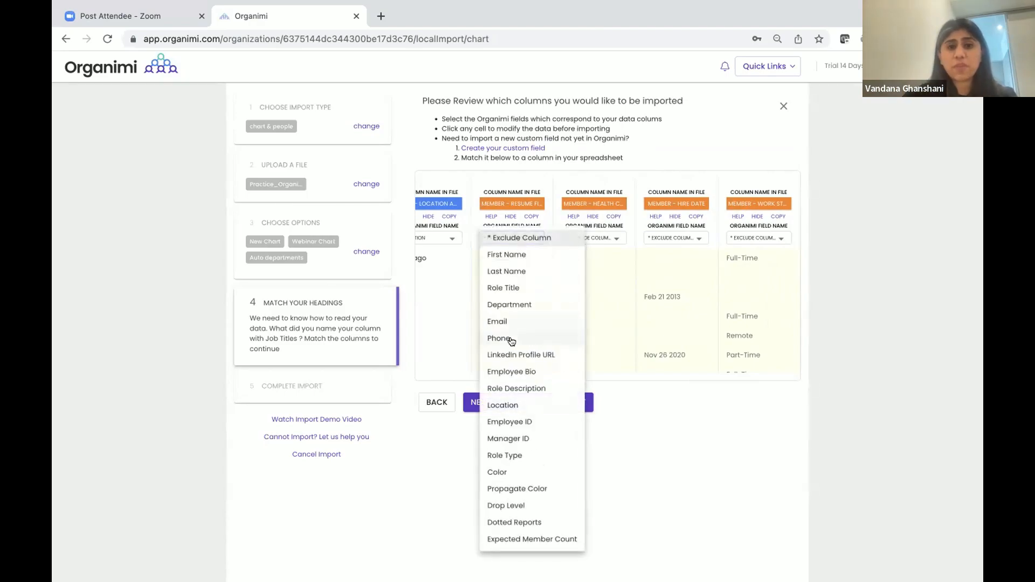
{"action": "left_click", "coordinate": [497, 147]}
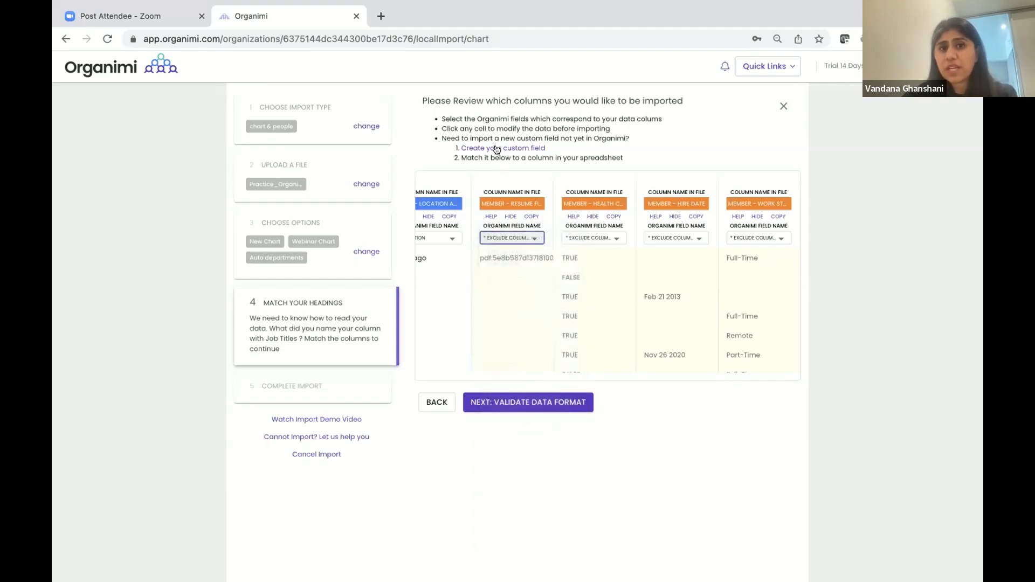
{"action": "left_click", "coordinate": [497, 149]}
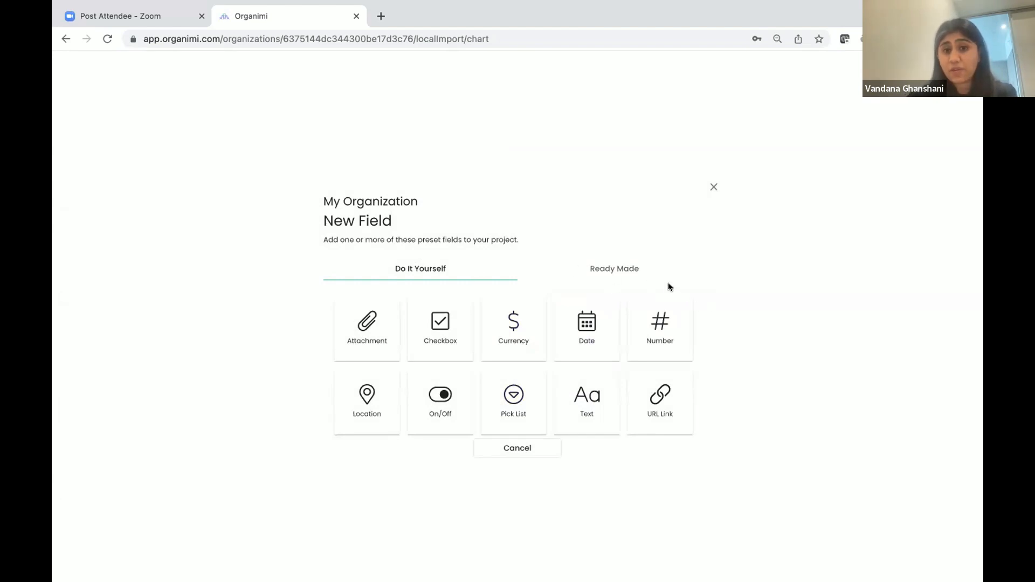
Create a custom Attachment field labelled 'Resume' for people
{"action": "scroll", "coordinate": [538, 354], "scroll_direction": "down", "scroll_amount": 1}
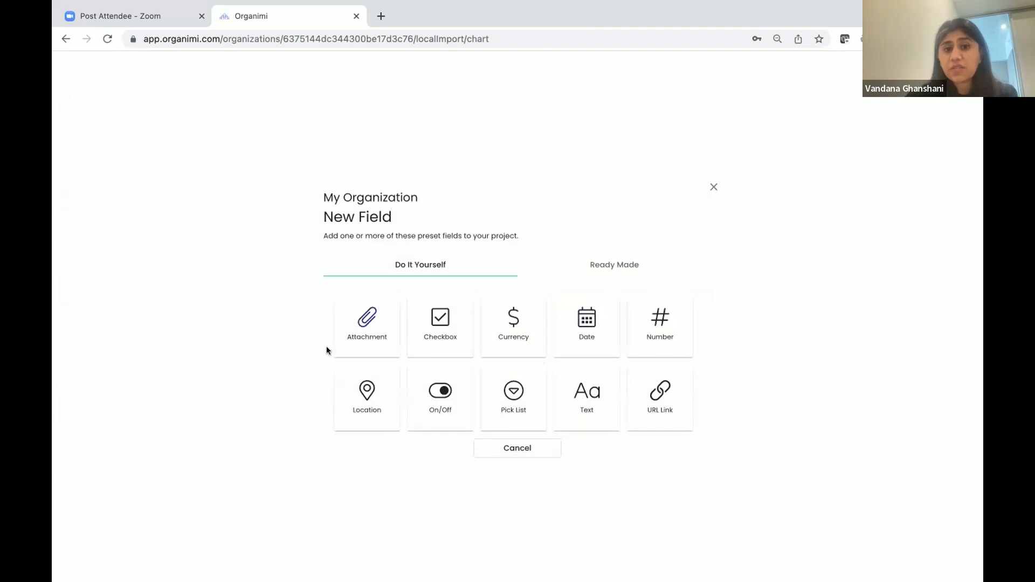
{"action": "left_click", "coordinate": [363, 334]}
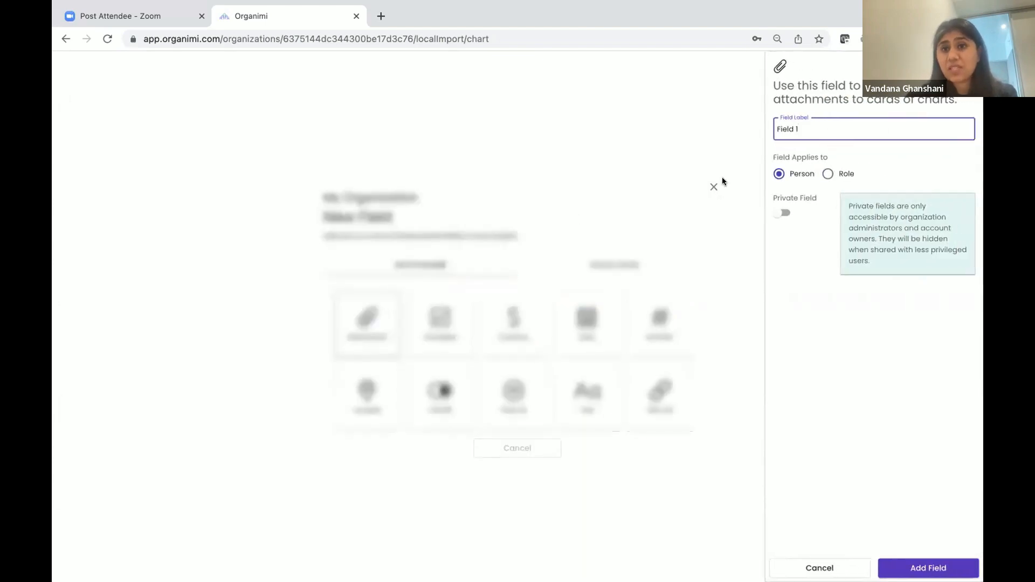
{"action": "key", "text": "BackSpace"}
{"action": "key", "text": "BackSpace"}
{"action": "key", "text": "BackSpace"}
{"action": "key", "text": "BackSpace"}
{"action": "key", "text": "BackSpace"}
{"action": "type", "text": "Resume"}
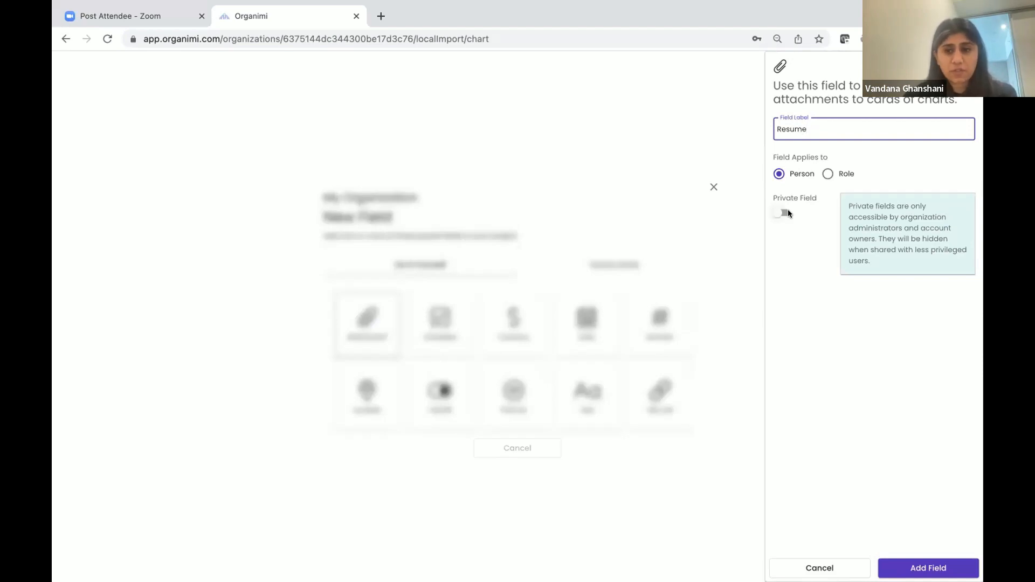
{"action": "left_click", "coordinate": [899, 568]}
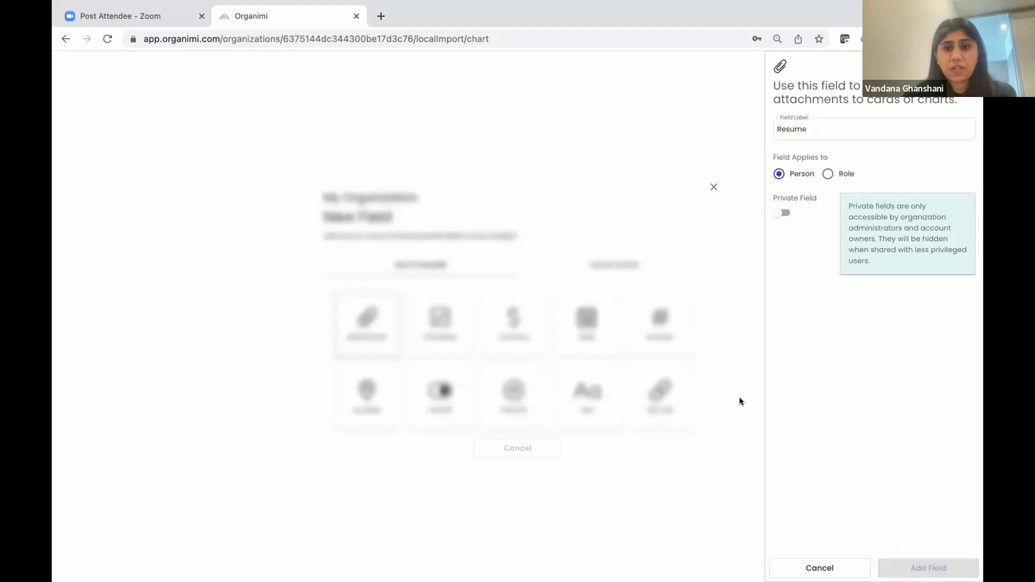
{"action": "left_click", "coordinate": [511, 238]}
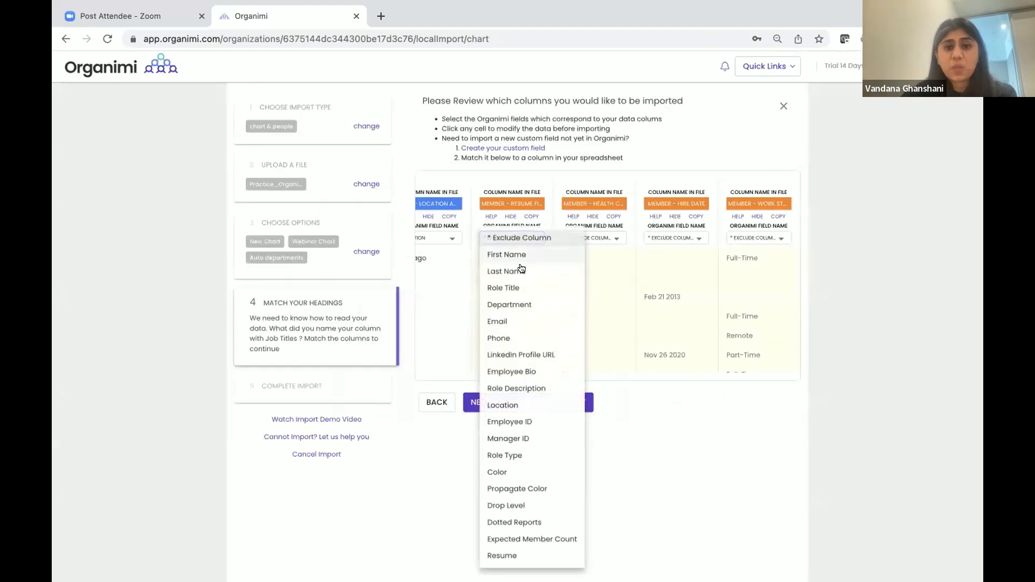
Map the resume column to Resume, validate the data format, and complete the import
{"action": "left_click", "coordinate": [500, 556]}
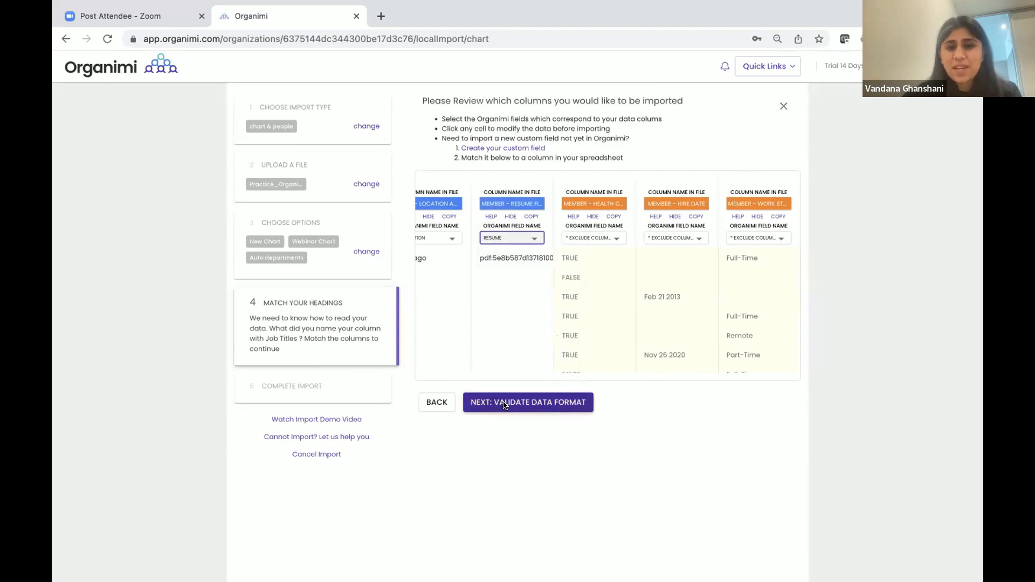
{"action": "scroll", "coordinate": [488, 293], "scroll_direction": "left", "scroll_amount": 10}
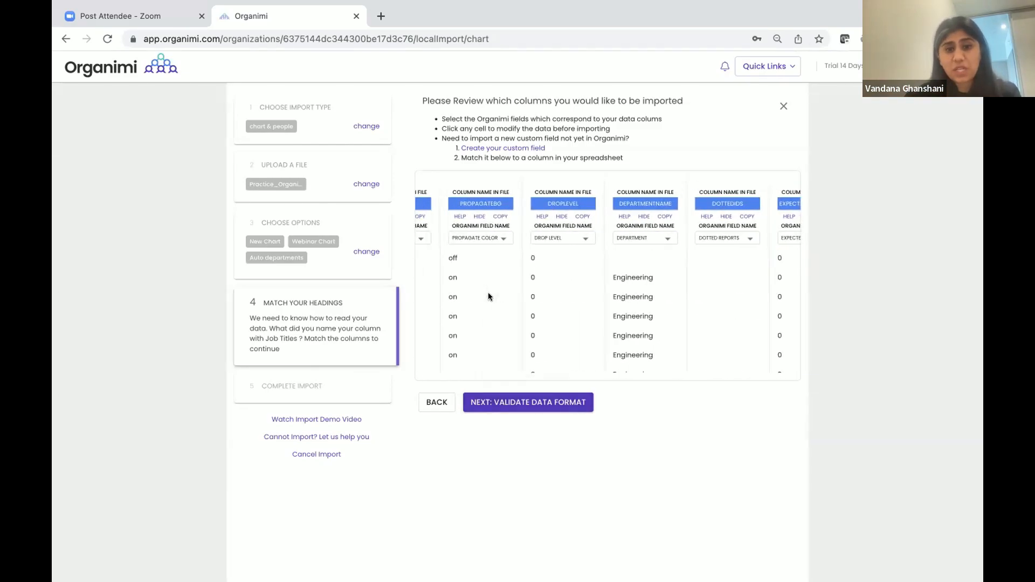
{"action": "left_click", "coordinate": [522, 403]}
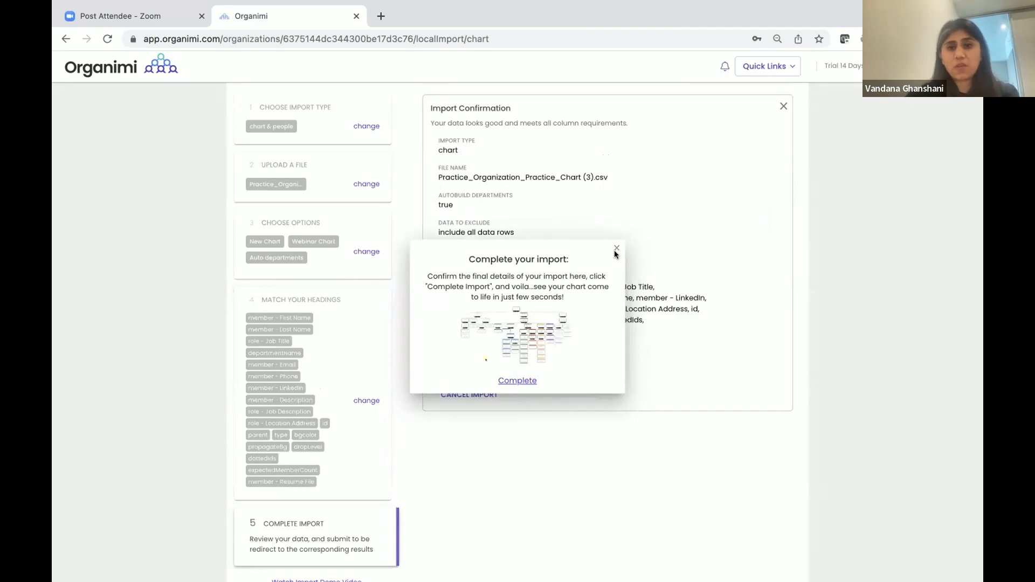
{"action": "left_click", "coordinate": [519, 380]}
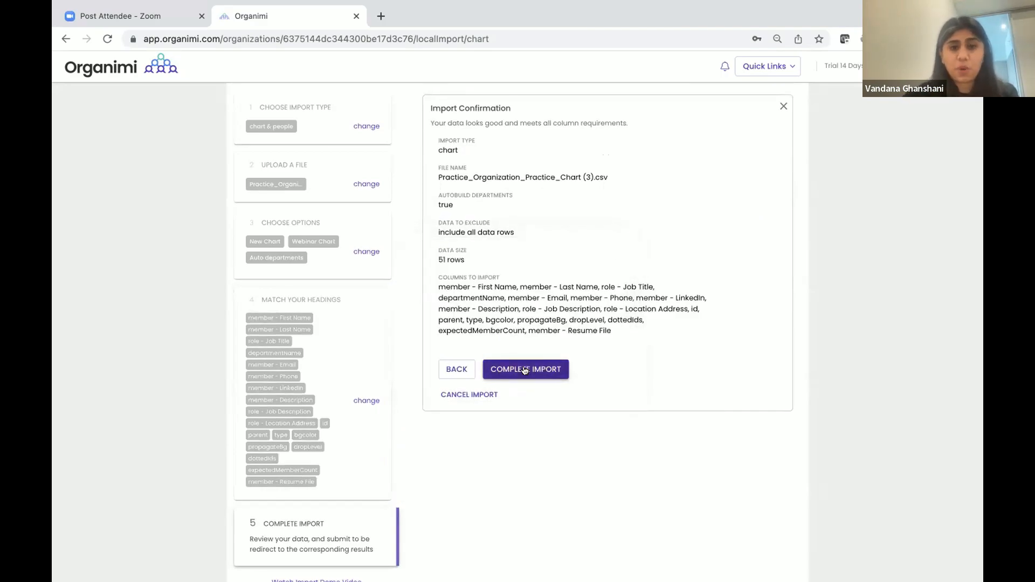
{"action": "left_click", "coordinate": [524, 370]}
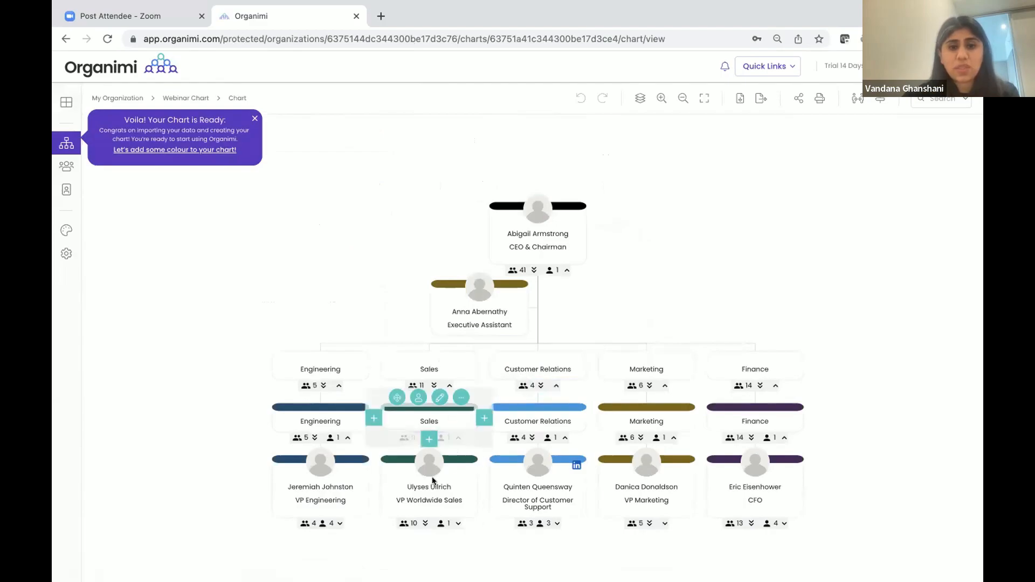
{"action": "mouse_move", "coordinate": [738, 378]}
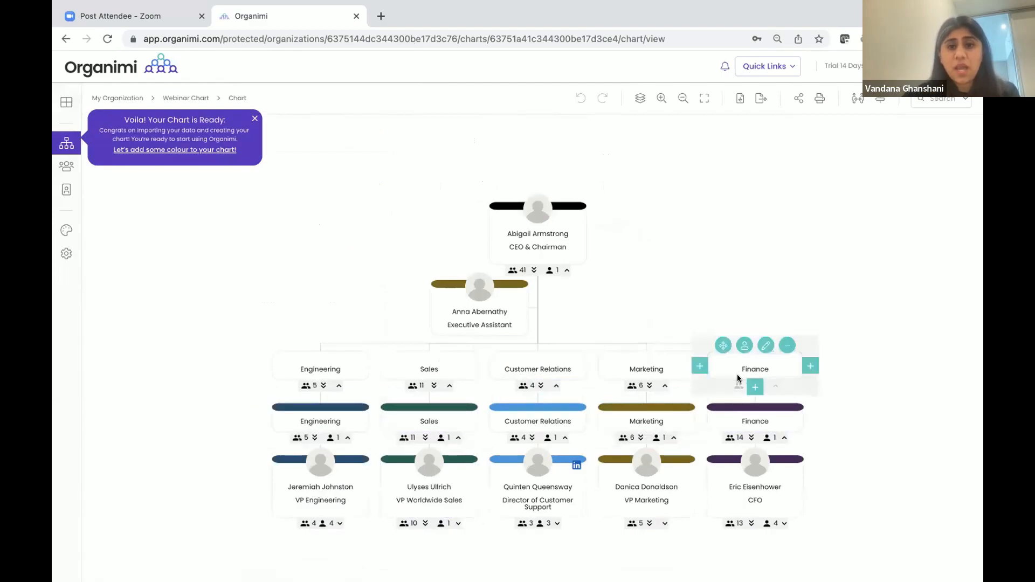
{"action": "mouse_move", "coordinate": [325, 379]}
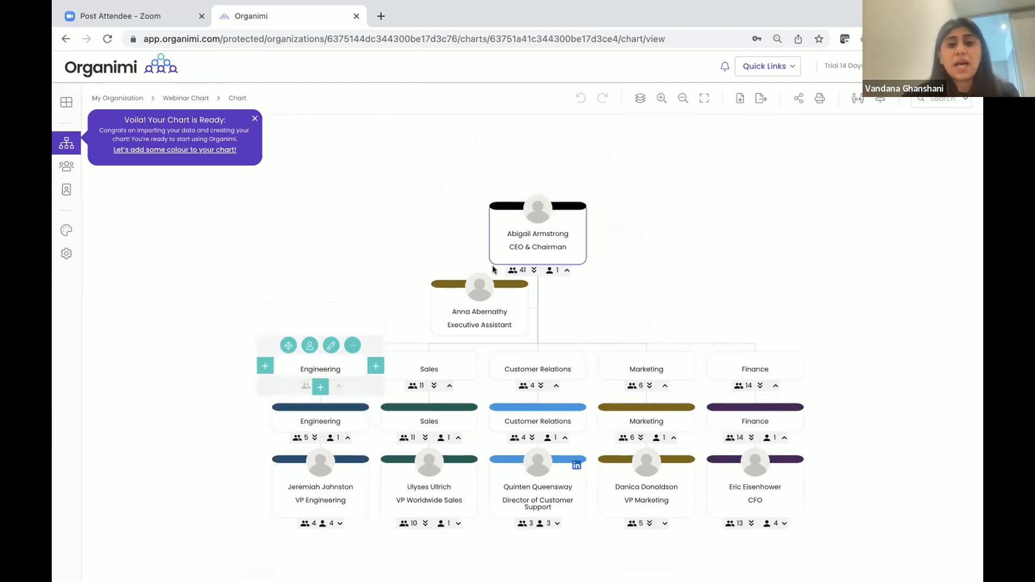
{"action": "mouse_move", "coordinate": [543, 216]}
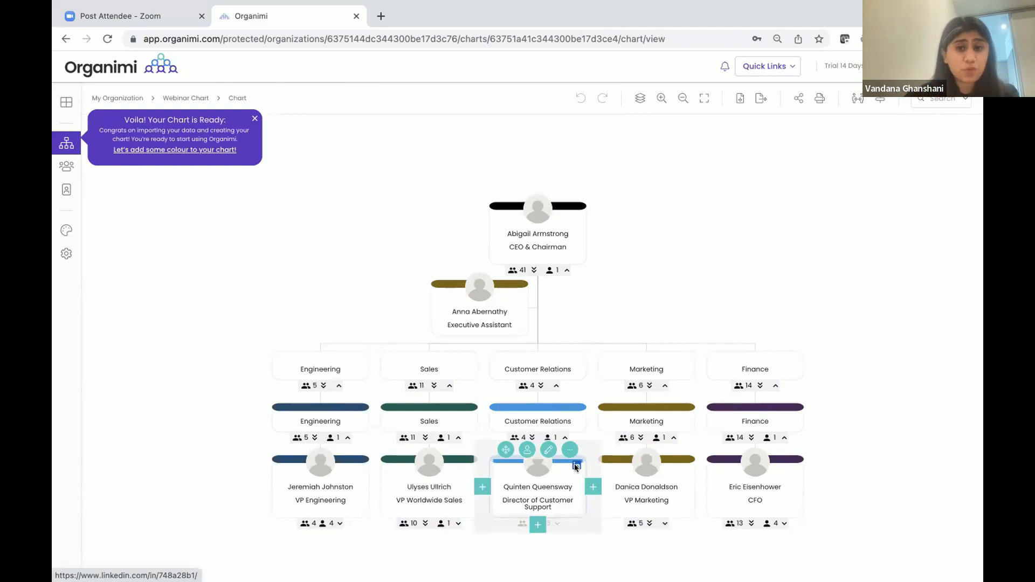
{"action": "left_click", "coordinate": [548, 450]}
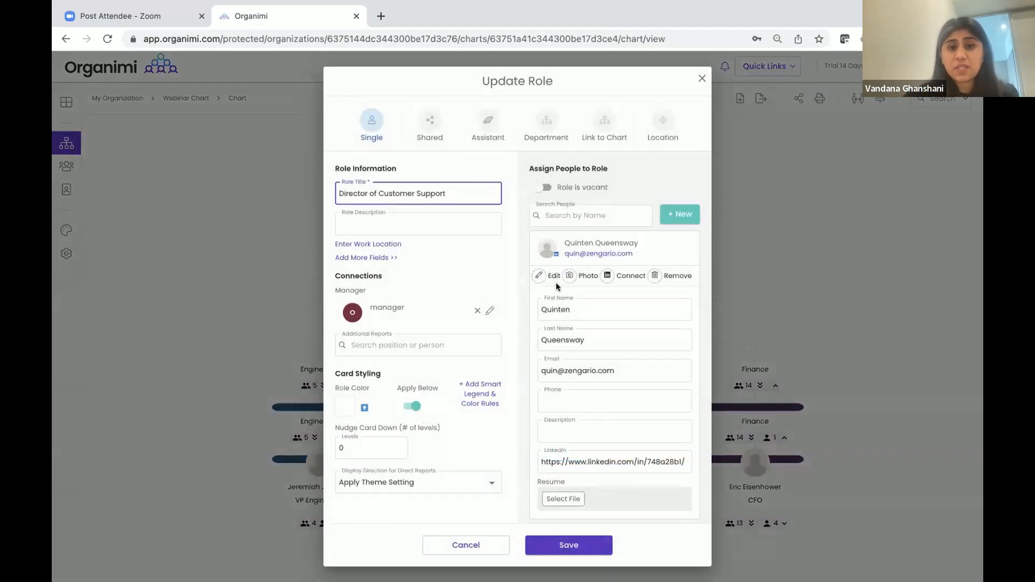
{"action": "scroll", "coordinate": [555, 283], "scroll_direction": "down", "scroll_amount": 1}
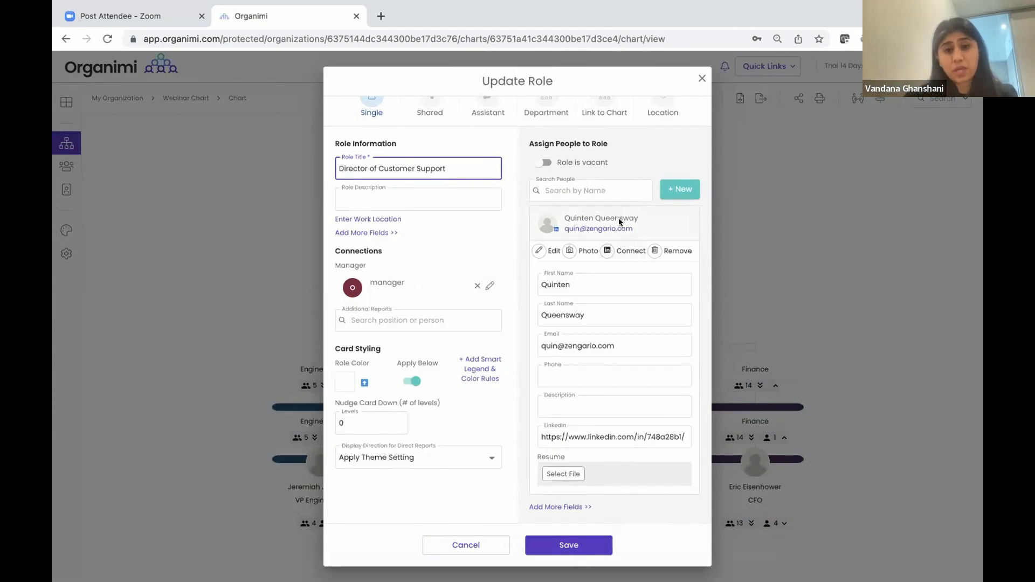
{"action": "left_click", "coordinate": [702, 78]}
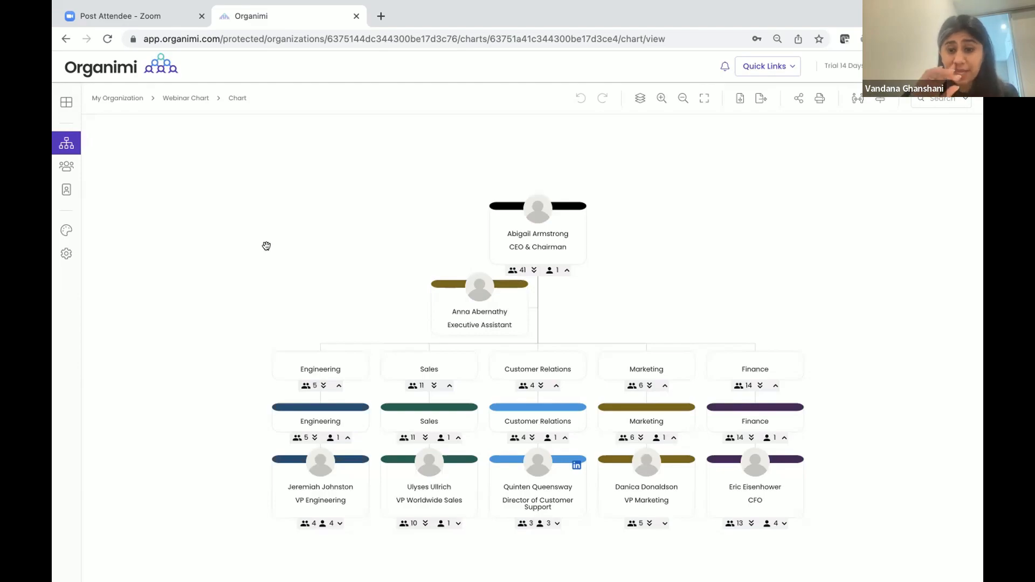
Return to My Organization's charts, start and cancel a blank chart, then go to Integrations
{"action": "left_click", "coordinate": [117, 98]}
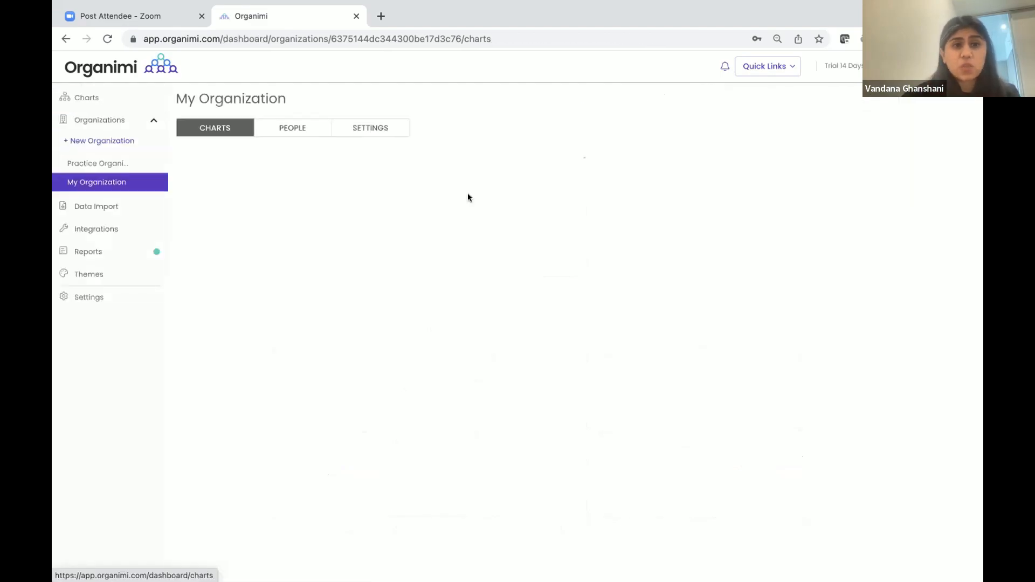
{"action": "left_click", "coordinate": [946, 154]}
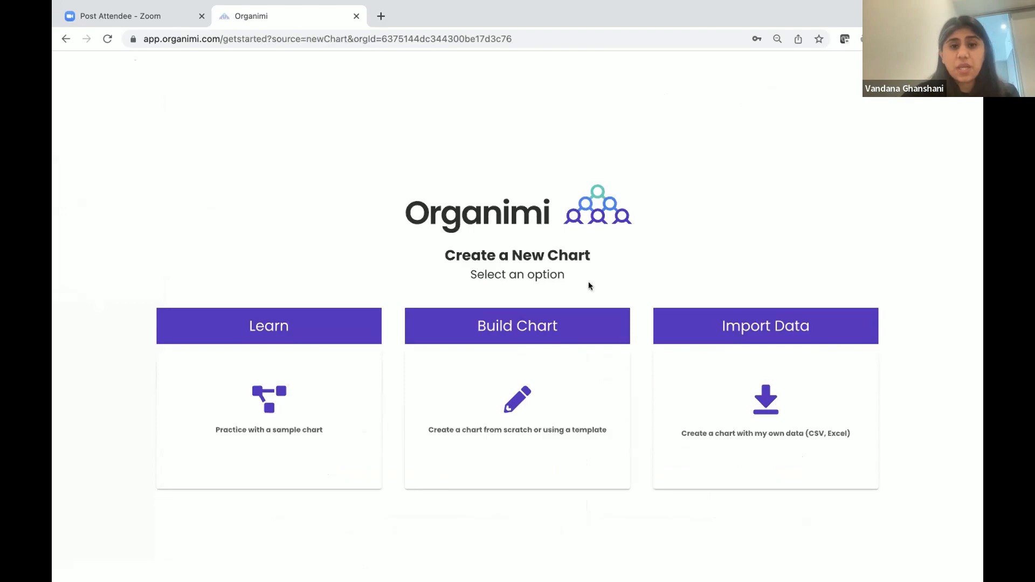
{"action": "left_click", "coordinate": [521, 334]}
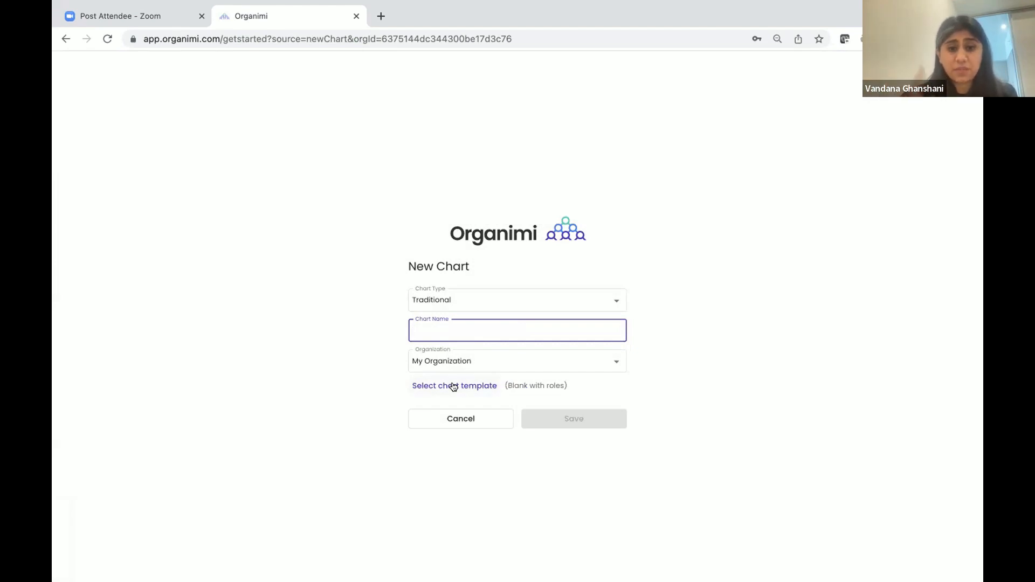
{"action": "left_click", "coordinate": [461, 419]}
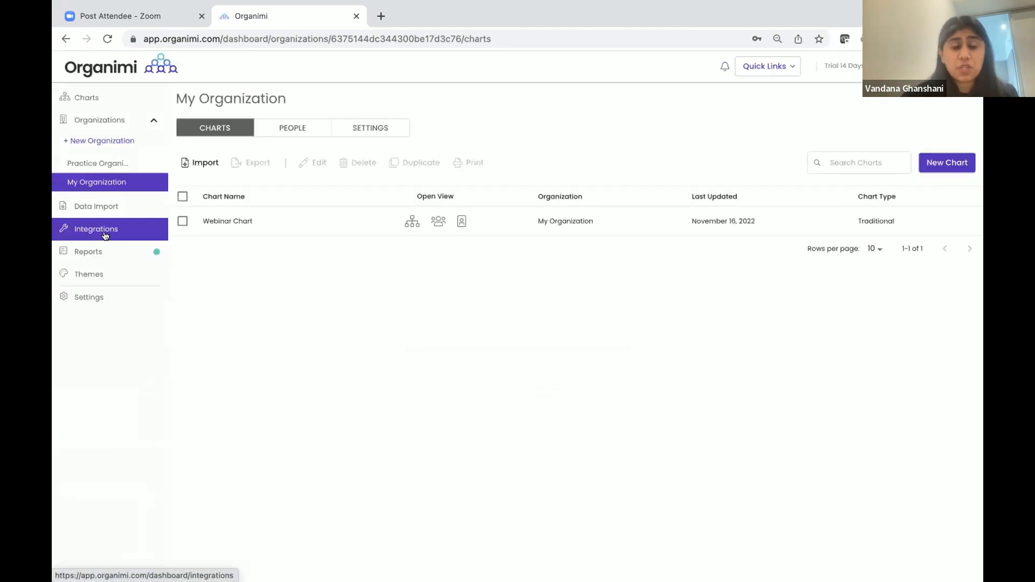
{"action": "left_click", "coordinate": [106, 234]}
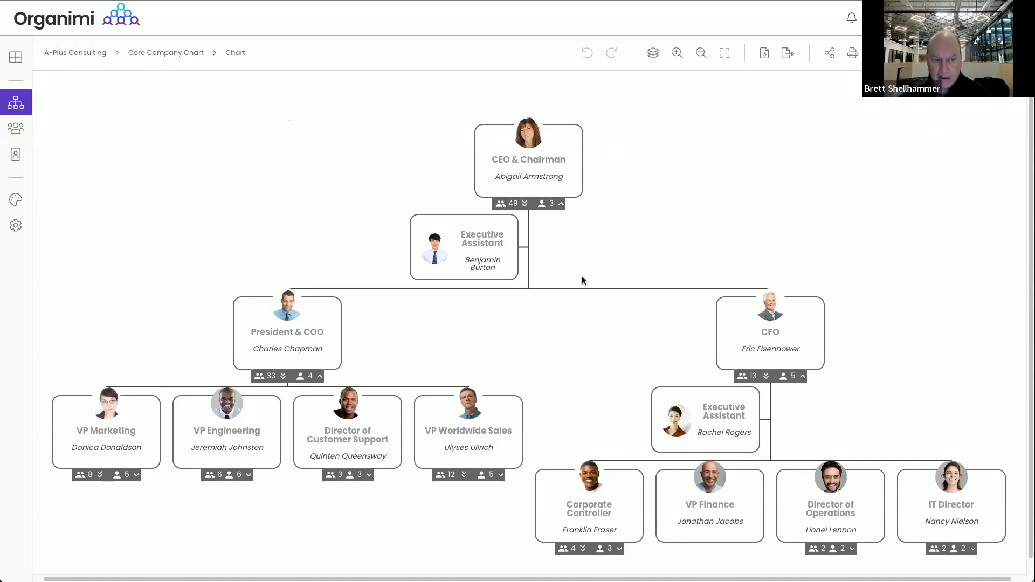
{"action": "left_click", "coordinate": [79, 52]}
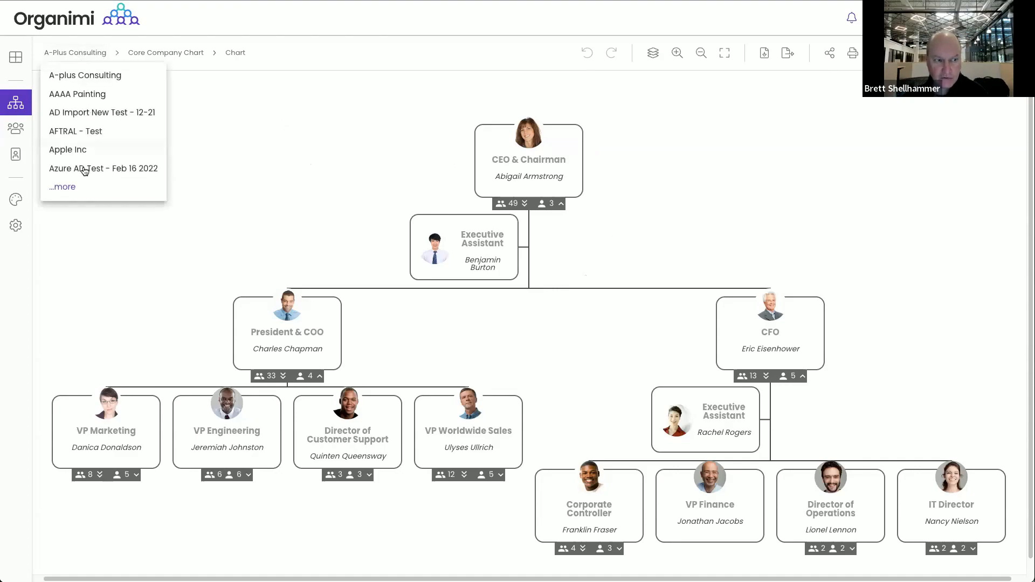
{"action": "left_click", "coordinate": [62, 189]}
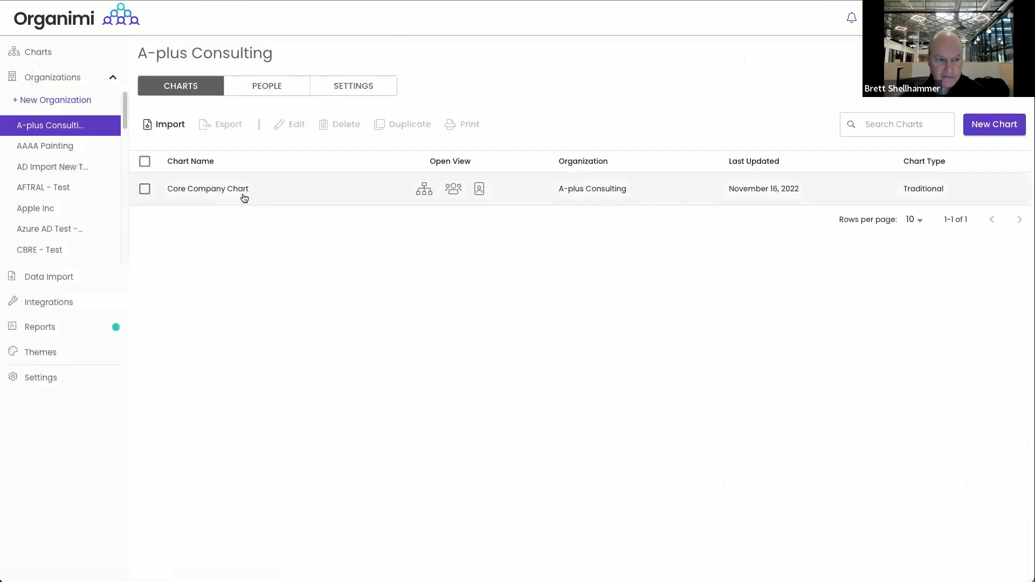
{"action": "left_click", "coordinate": [353, 89]}
{"action": "left_click", "coordinate": [357, 130]}
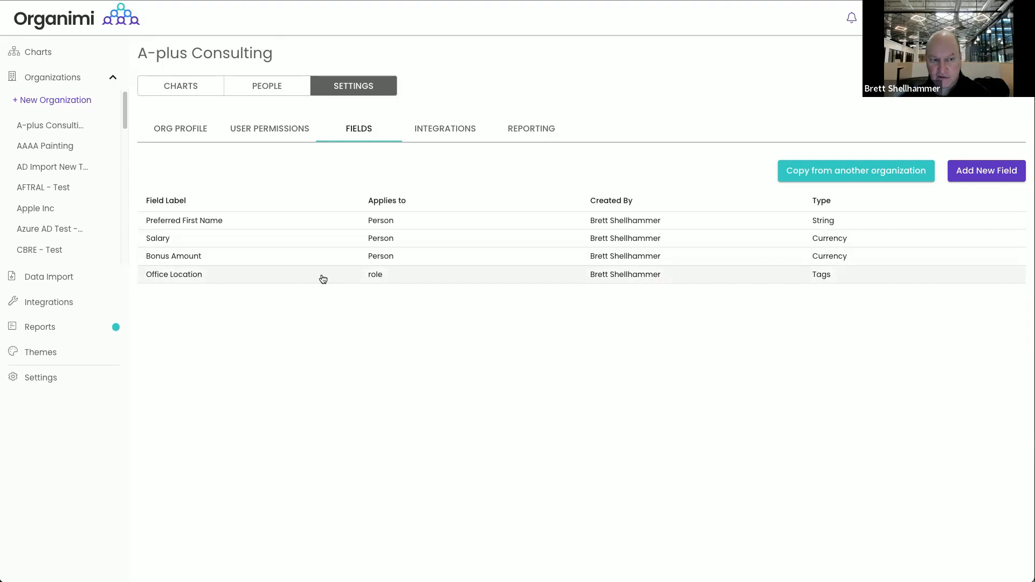
{"action": "left_click", "coordinate": [177, 90]}
{"action": "left_click", "coordinate": [186, 188]}
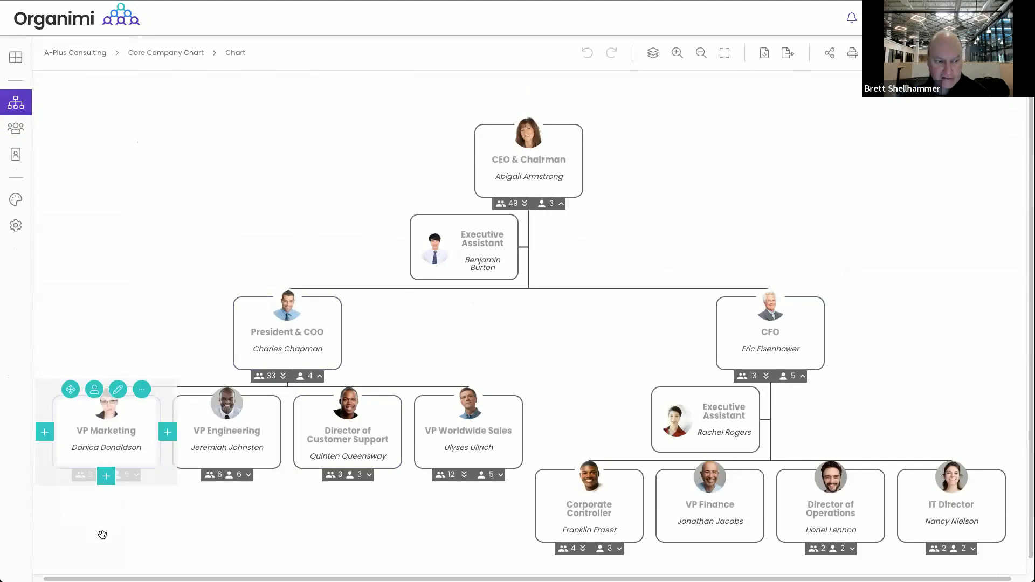
Add a vacant 'Jr. Product Manager' role beside the second Product Manager under VP Marketing
{"action": "left_click", "coordinate": [93, 474]}
{"action": "scroll", "coordinate": [93, 473], "scroll_direction": "down", "scroll_amount": 3}
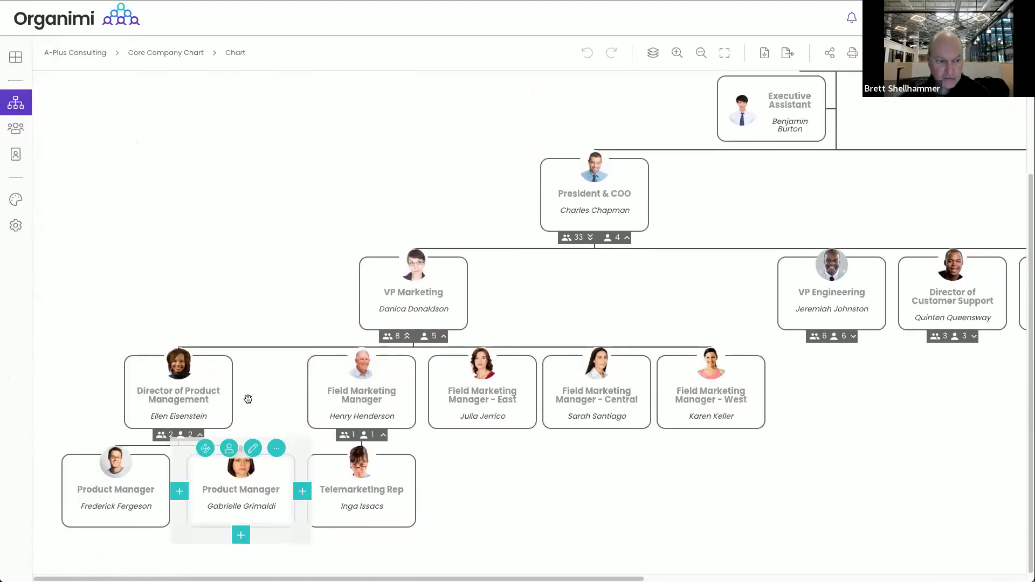
{"action": "left_click", "coordinate": [300, 491]}
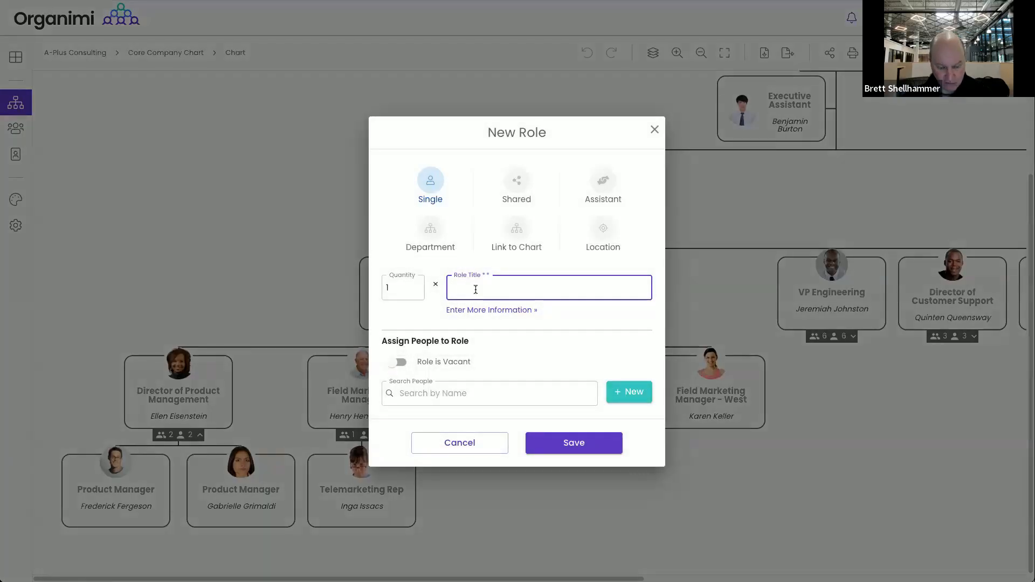
{"action": "type", "text": "Jr"}
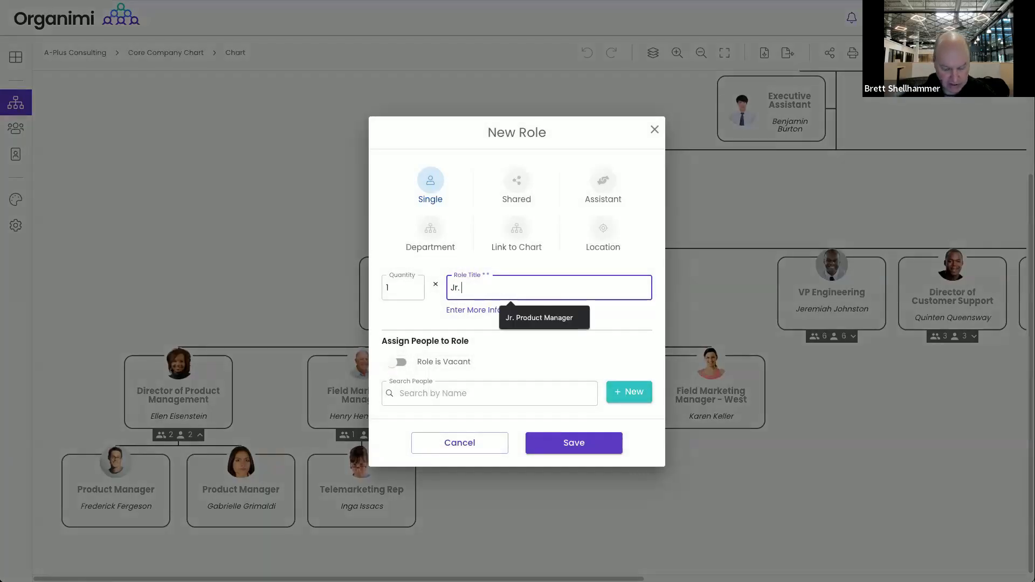
{"action": "type", "text": ". Product Mang"}
{"action": "key", "text": "BackSpace"}
{"action": "type", "text": "ager"}
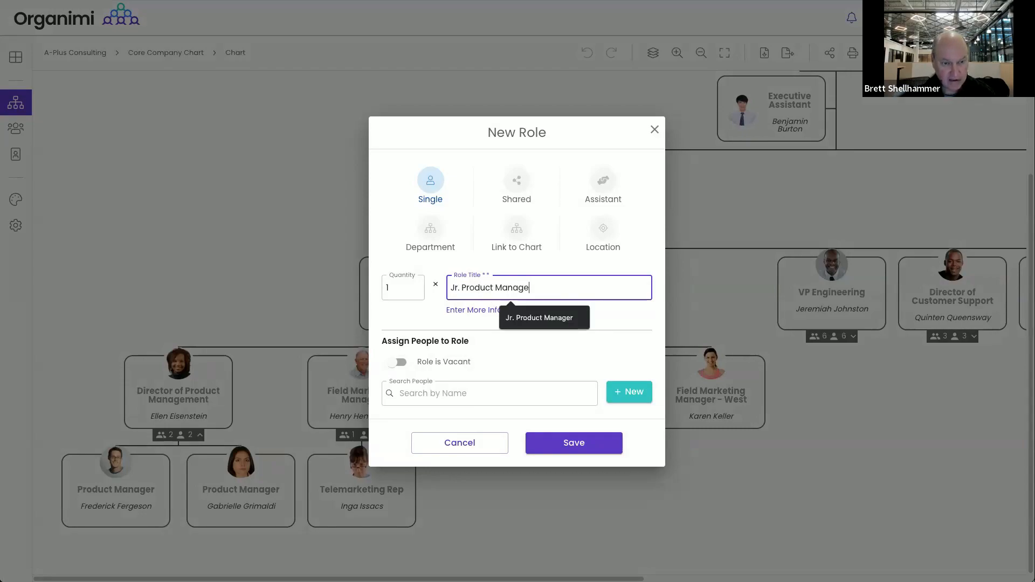
{"action": "left_click", "coordinate": [402, 366]}
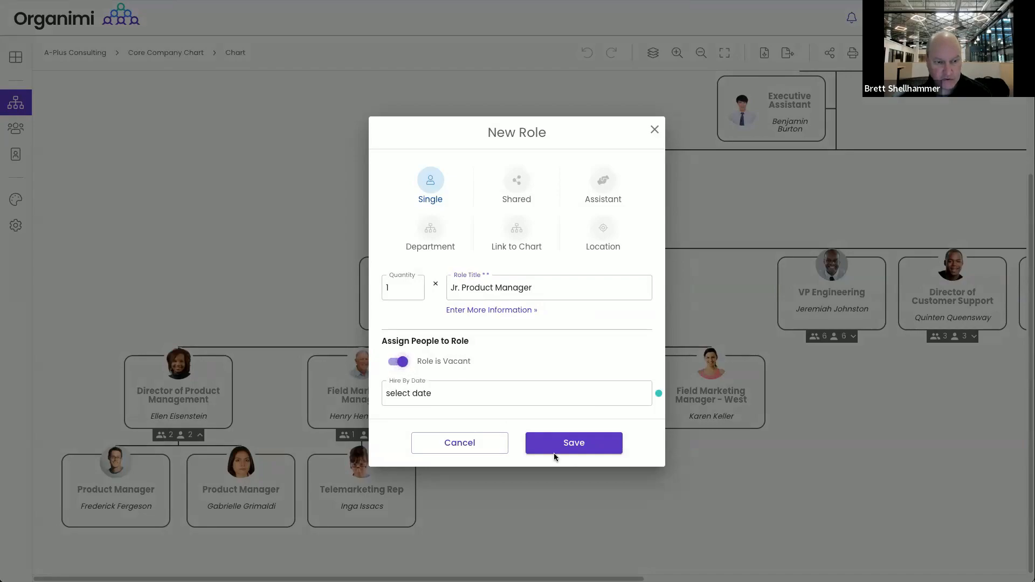
{"action": "left_click", "coordinate": [573, 442]}
{"action": "mouse_move", "coordinate": [366, 491]}
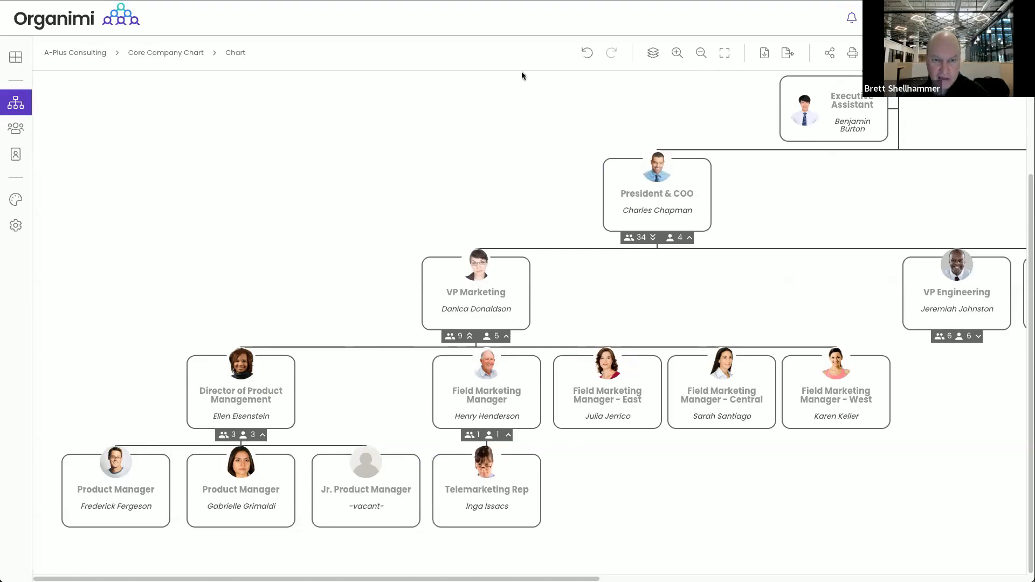
Filter the people list by unassigned, all and assigned people, then close it
{"action": "left_click", "coordinate": [895, 52]}
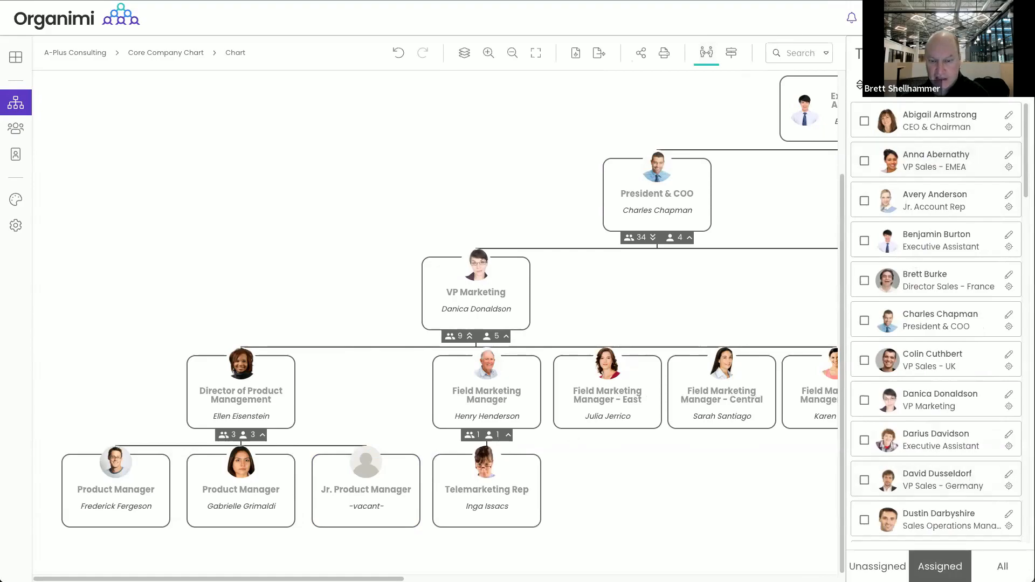
{"action": "left_click", "coordinate": [880, 566]}
{"action": "left_click", "coordinate": [1002, 565]}
{"action": "left_click", "coordinate": [940, 566]}
{"action": "left_click", "coordinate": [706, 52]}
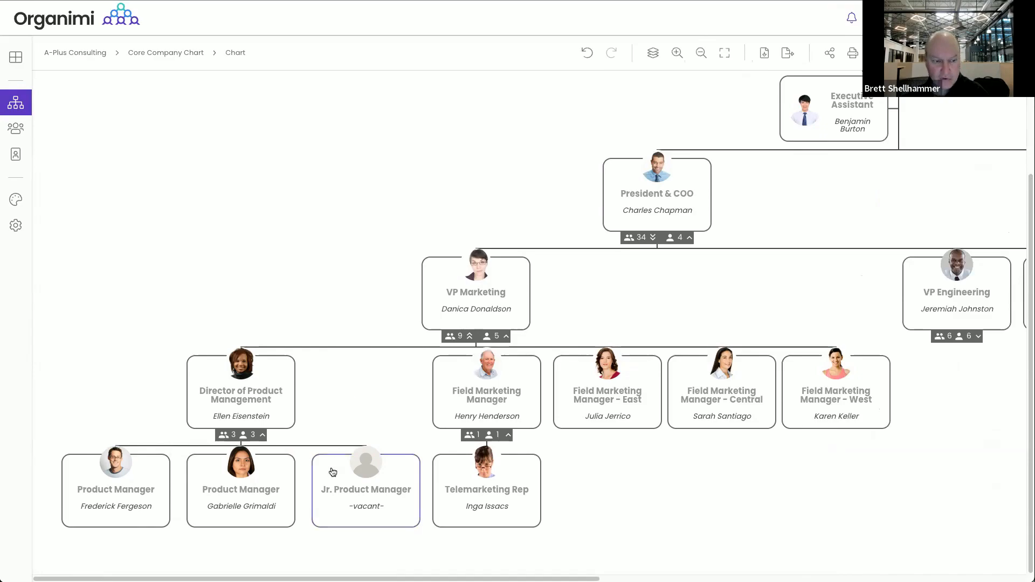
{"action": "mouse_move", "coordinate": [342, 501]}
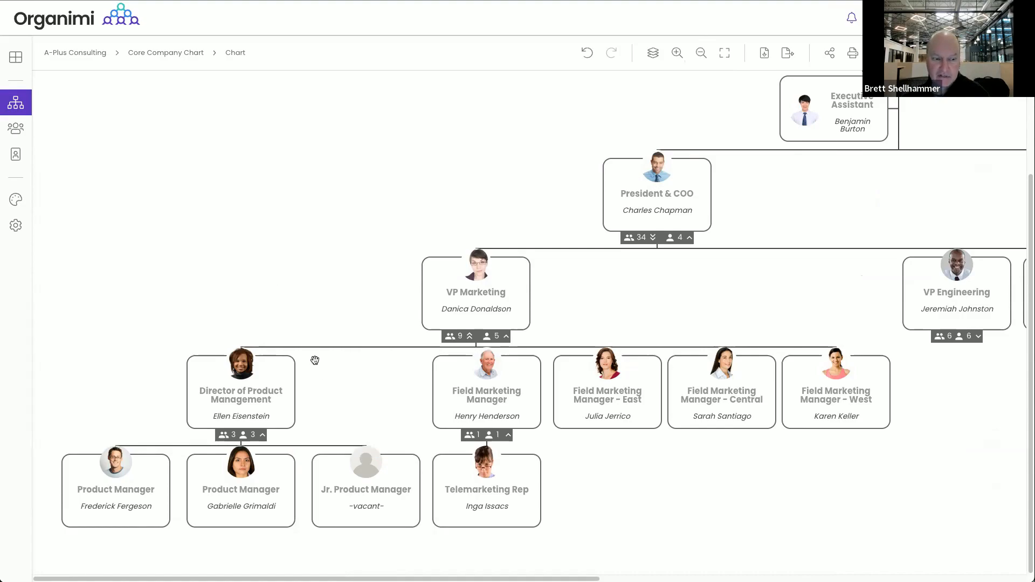
Review the Director of Product Management's role details, then close the panel
{"action": "left_click", "coordinate": [262, 401]}
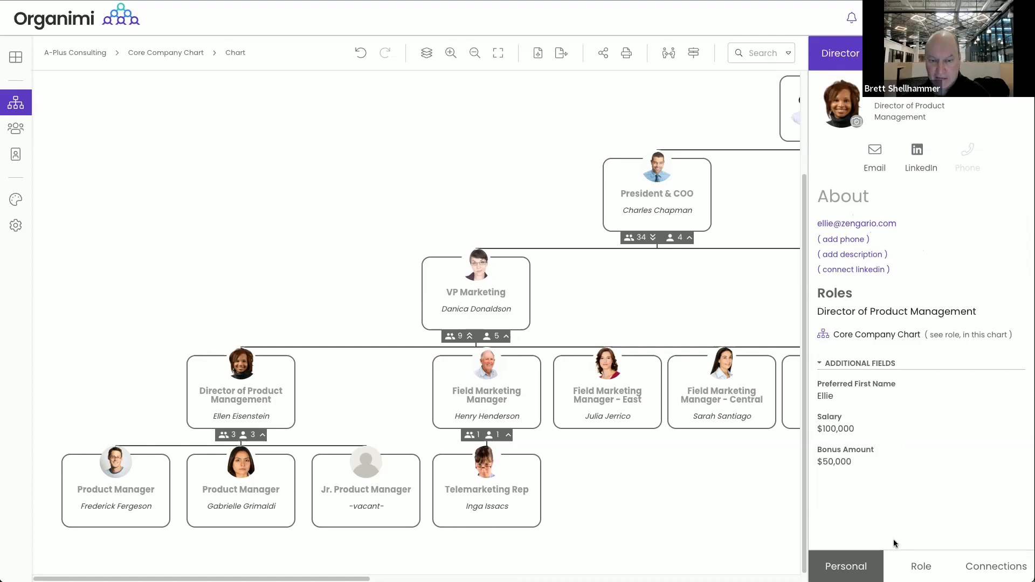
{"action": "left_click", "coordinate": [907, 565]}
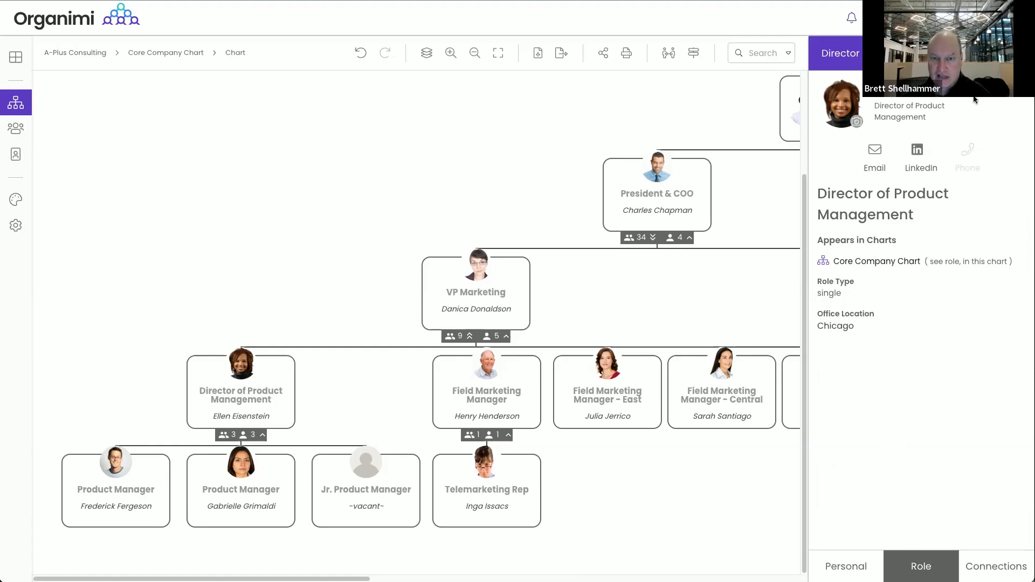
{"action": "left_click", "coordinate": [1020, 53]}
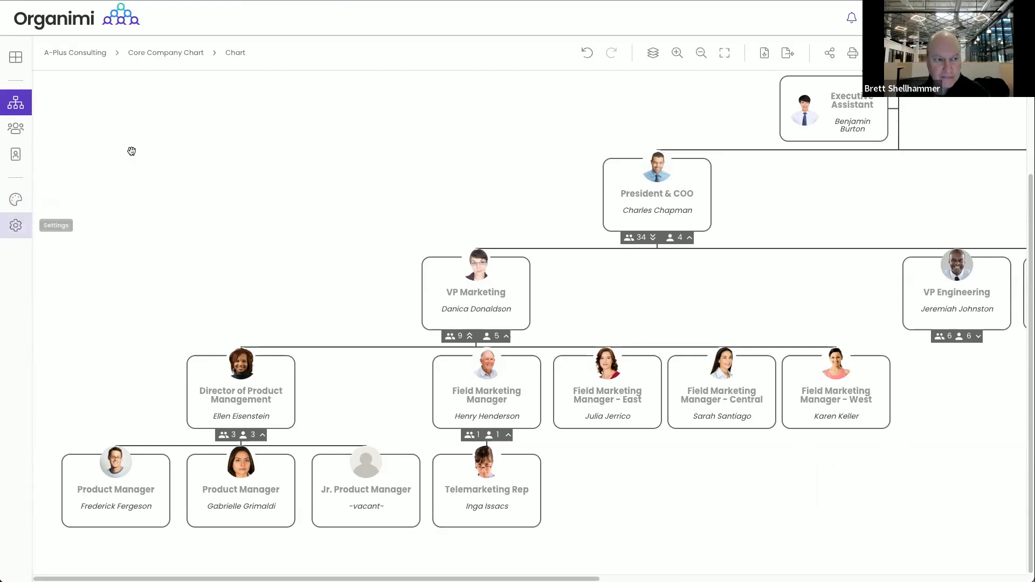
Go to A-plus Consulting's Settings > Fields and open the Office Location field for editing
{"action": "mouse_move", "coordinate": [92, 52]}
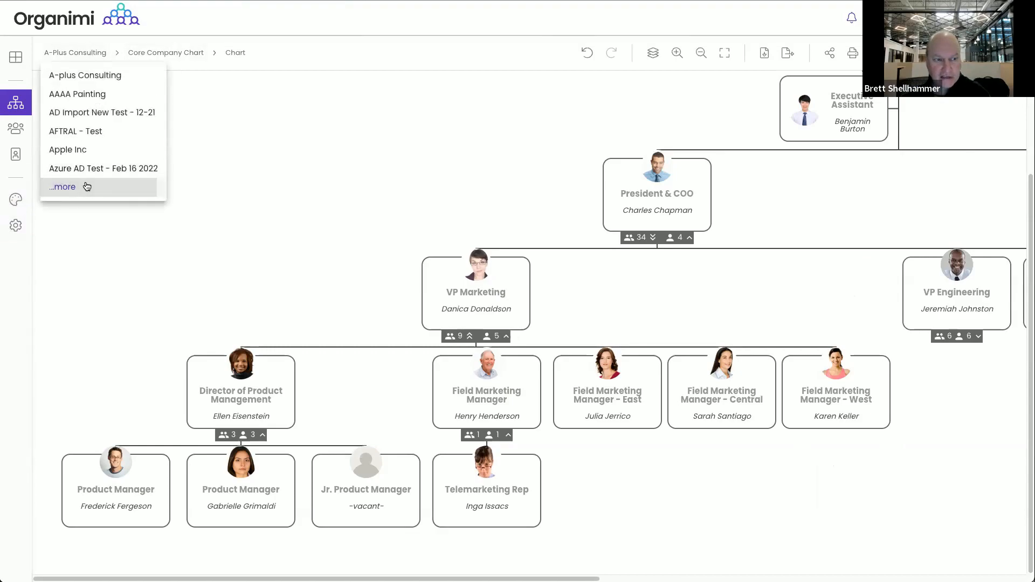
{"action": "left_click", "coordinate": [70, 187]}
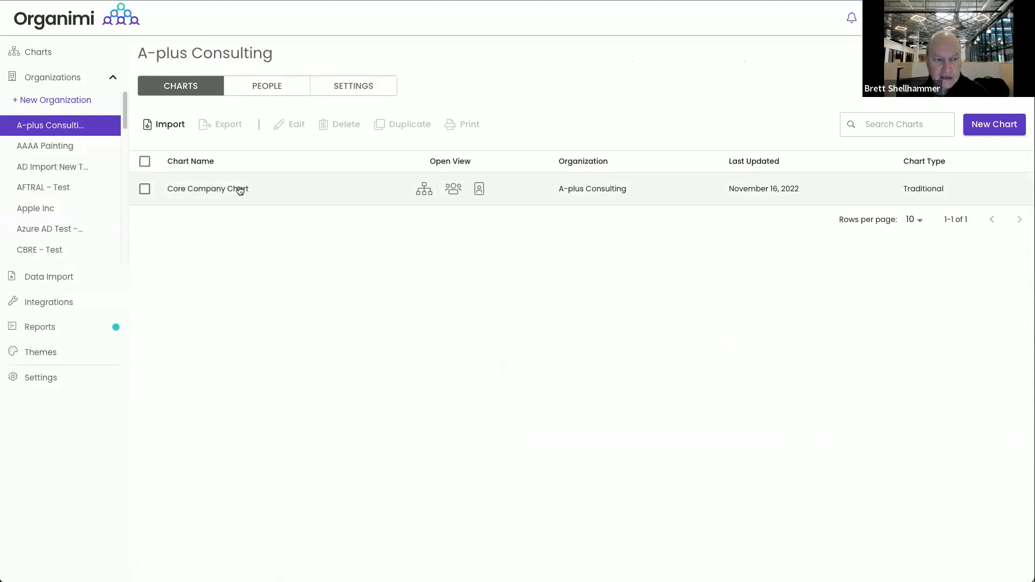
{"action": "left_click", "coordinate": [354, 91]}
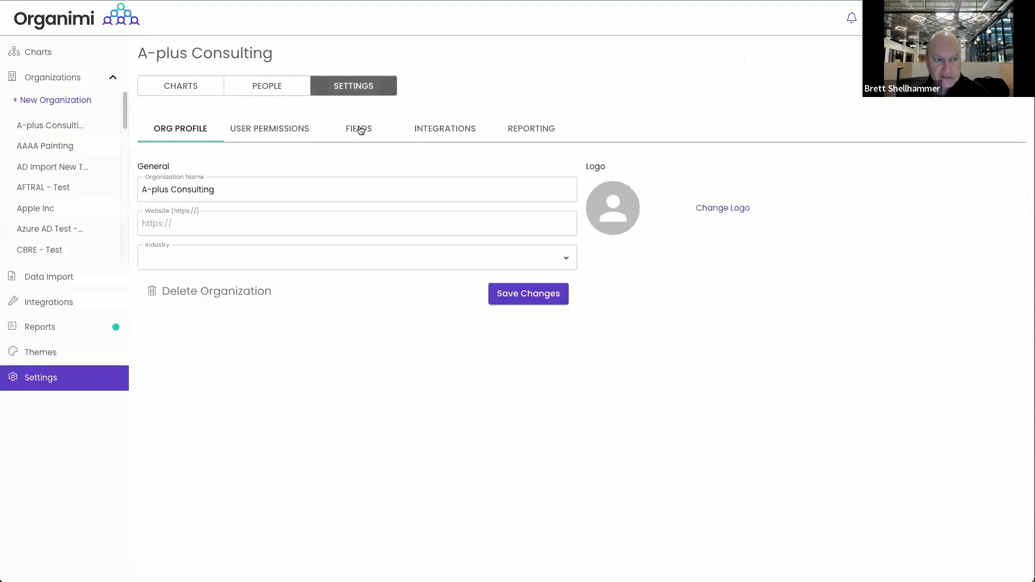
{"action": "left_click", "coordinate": [360, 128]}
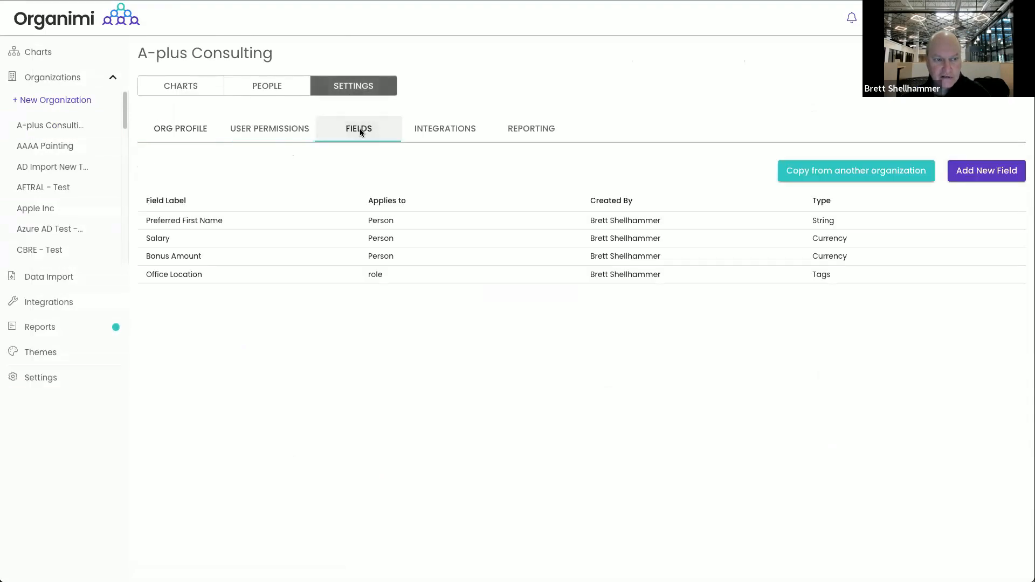
{"action": "left_click", "coordinate": [446, 281]}
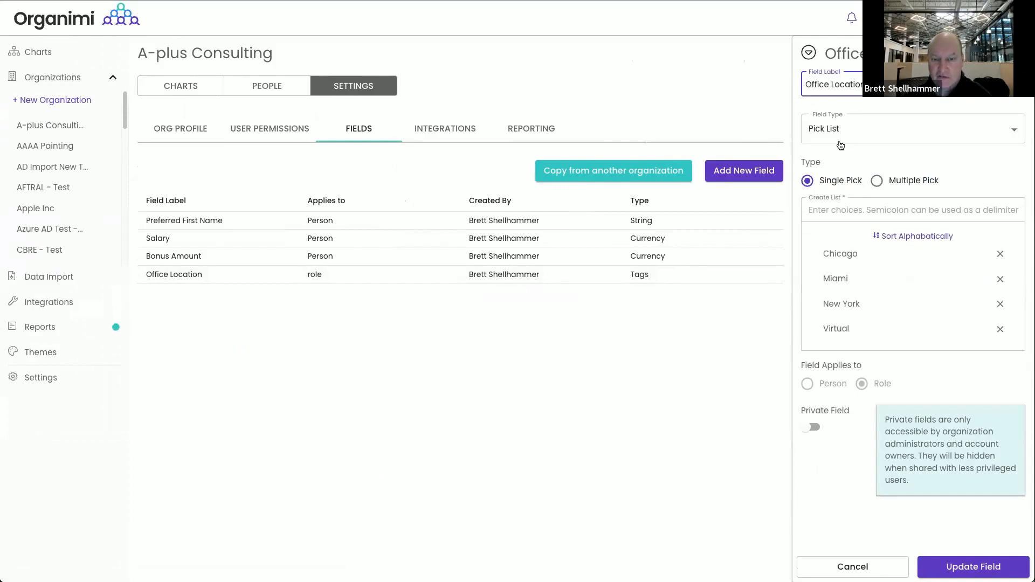
Add Seattle to the Office Location pick list, sort it alphabetically, and save the field
{"action": "left_click", "coordinate": [844, 210]}
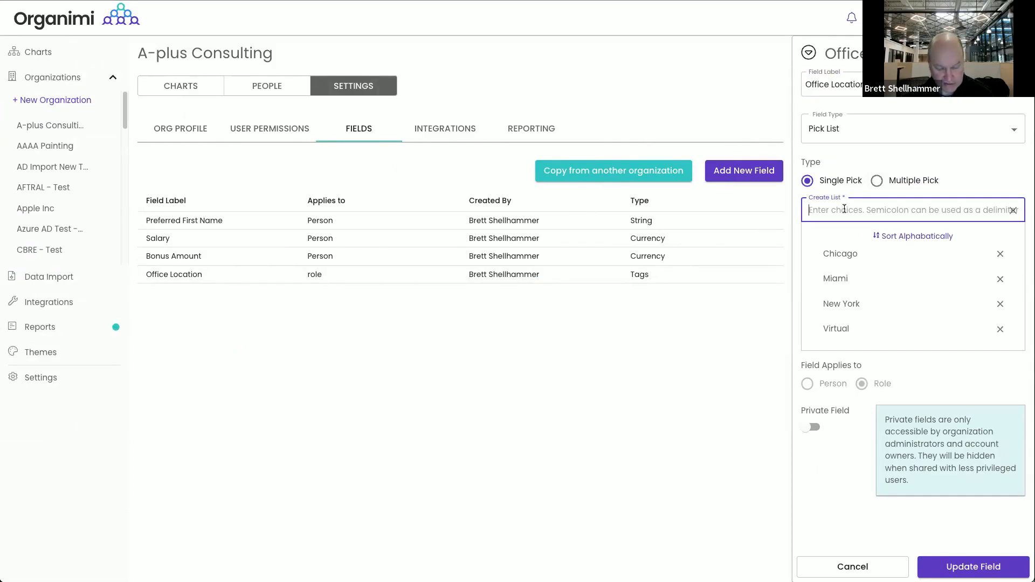
{"action": "type", "text": "Sea"}
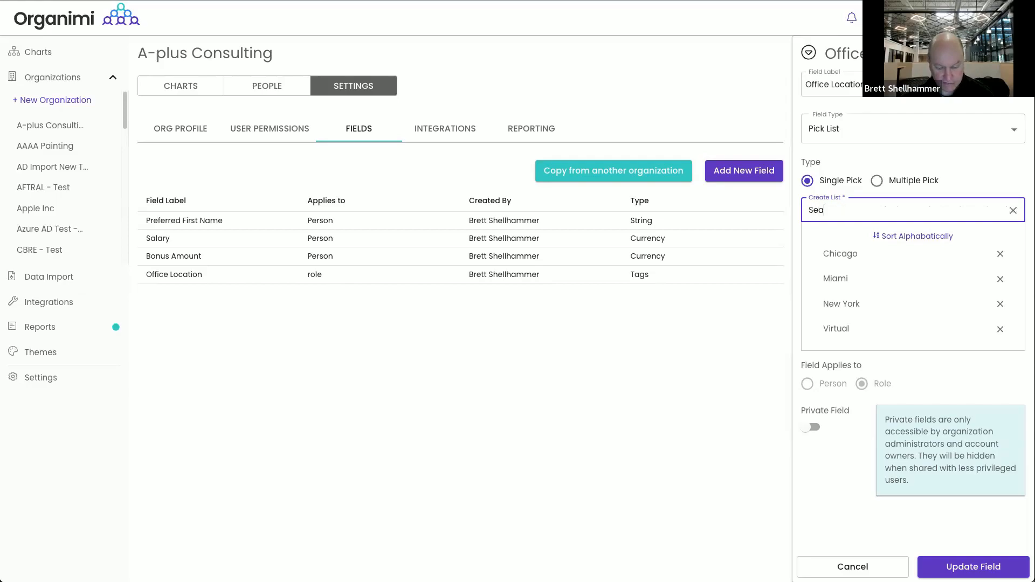
{"action": "type", "text": "ttle"}
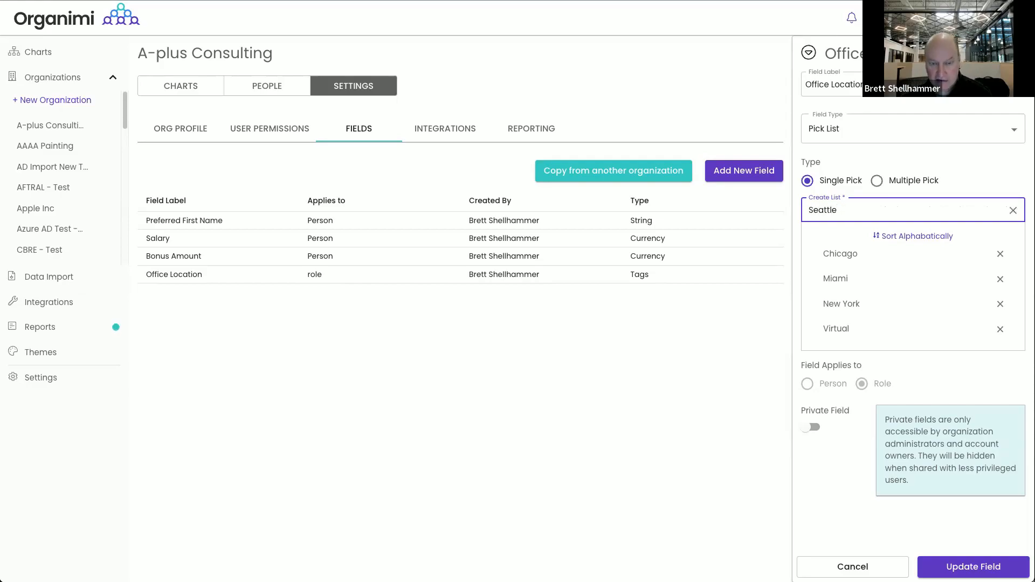
{"action": "key", "text": "Return"}
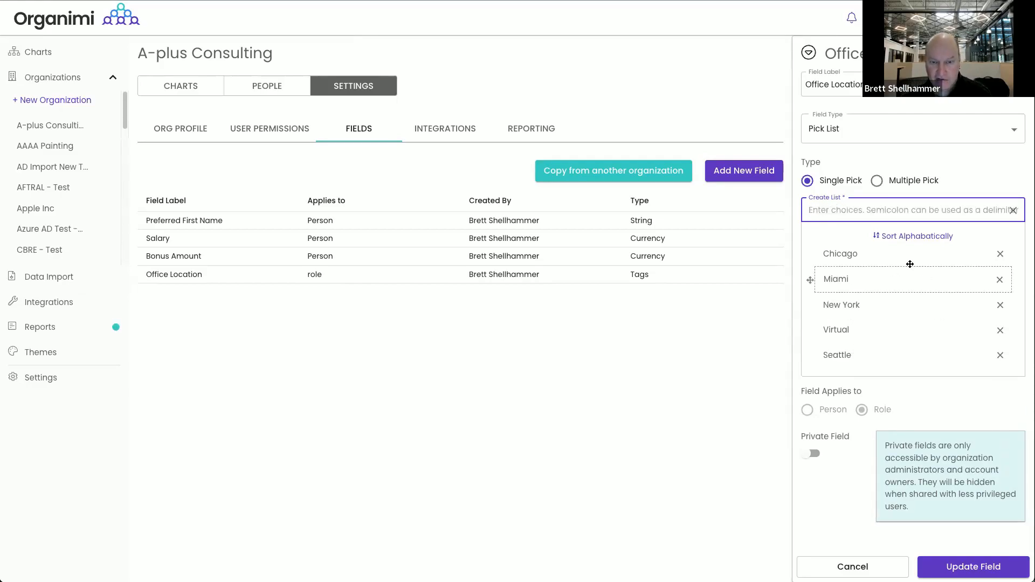
{"action": "left_click", "coordinate": [920, 237]}
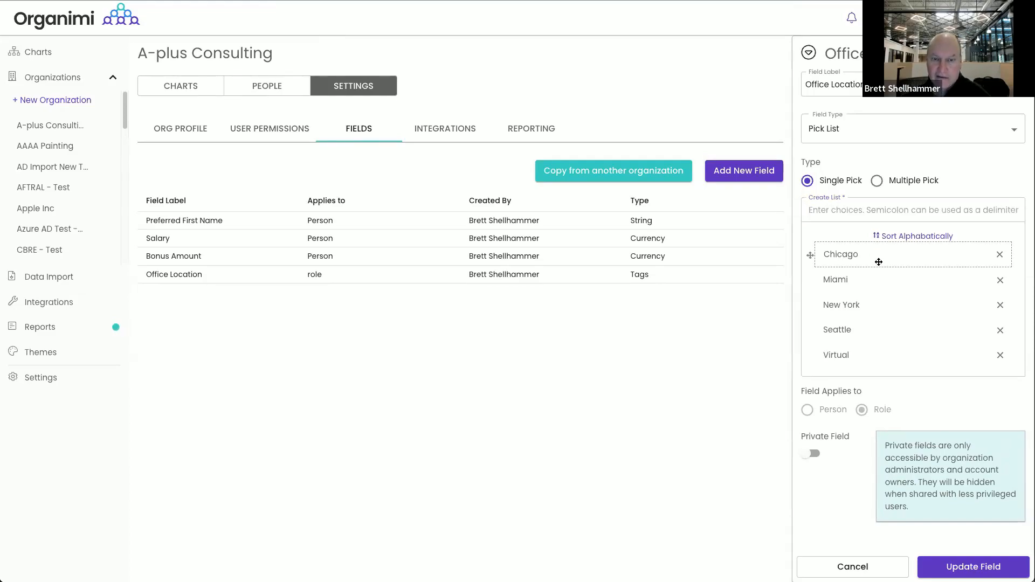
{"action": "left_click", "coordinate": [877, 181]}
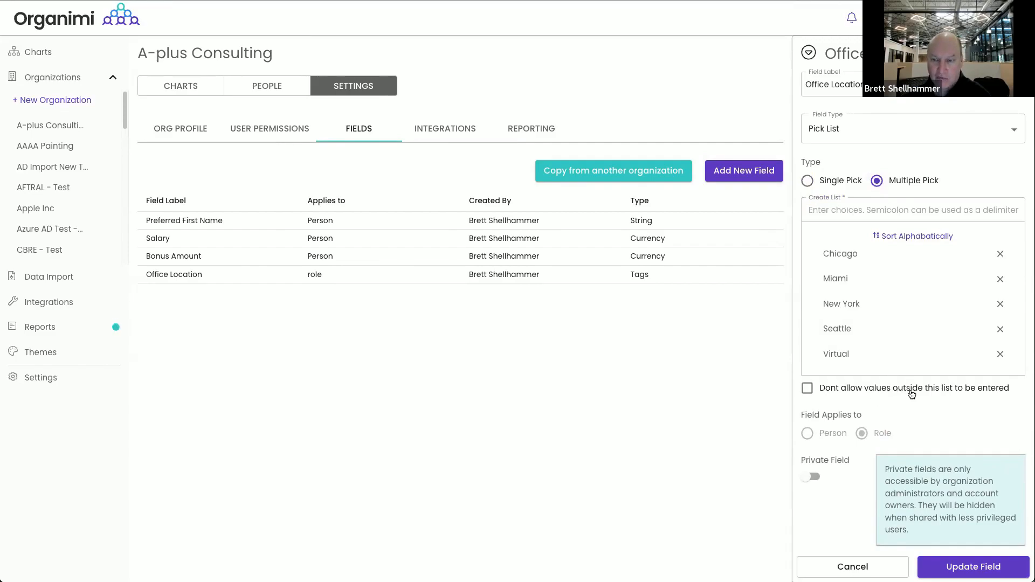
{"action": "left_click", "coordinate": [807, 392]}
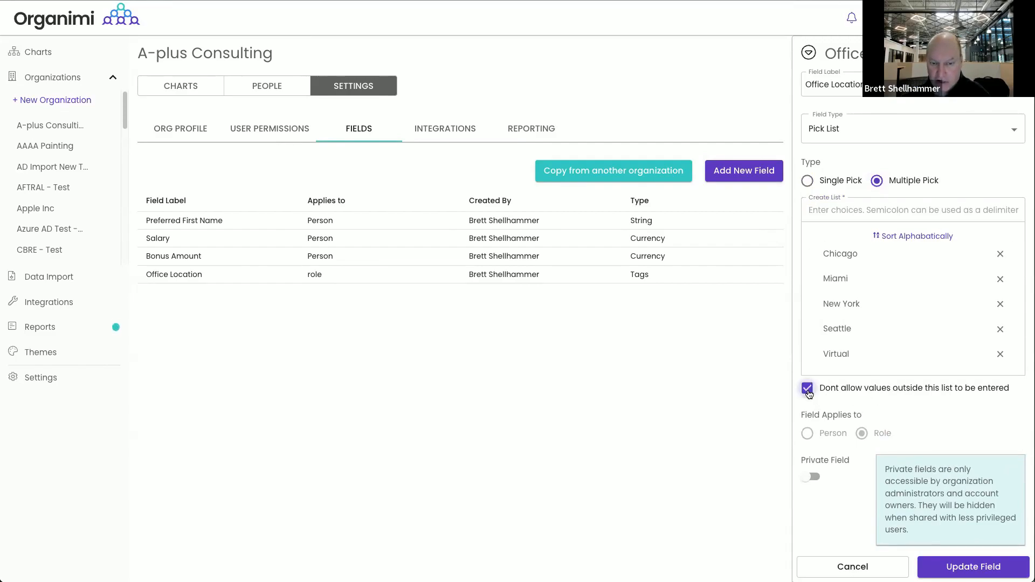
{"action": "left_click", "coordinate": [811, 187]}
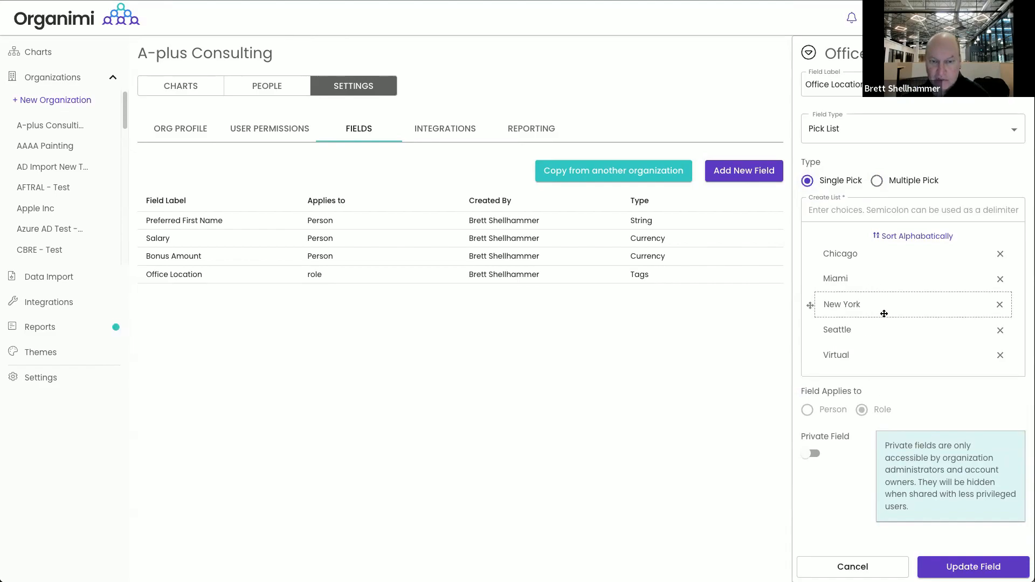
{"action": "left_click", "coordinate": [965, 568]}
Open the Salary field's settings, then view the organization's user permissions
{"action": "left_click", "coordinate": [258, 241]}
{"action": "mouse_move", "coordinate": [825, 283]}
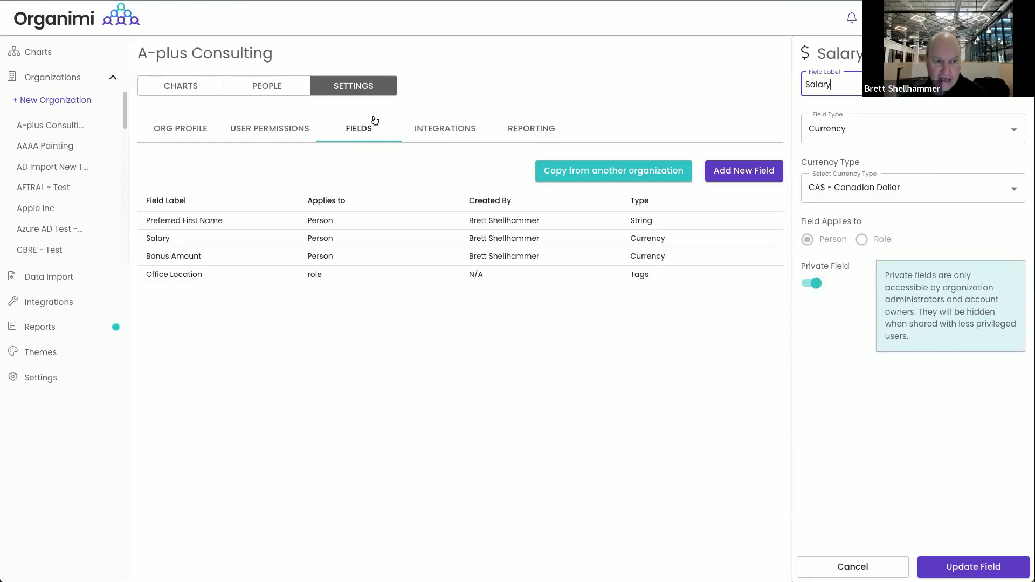
{"action": "left_click", "coordinate": [282, 132]}
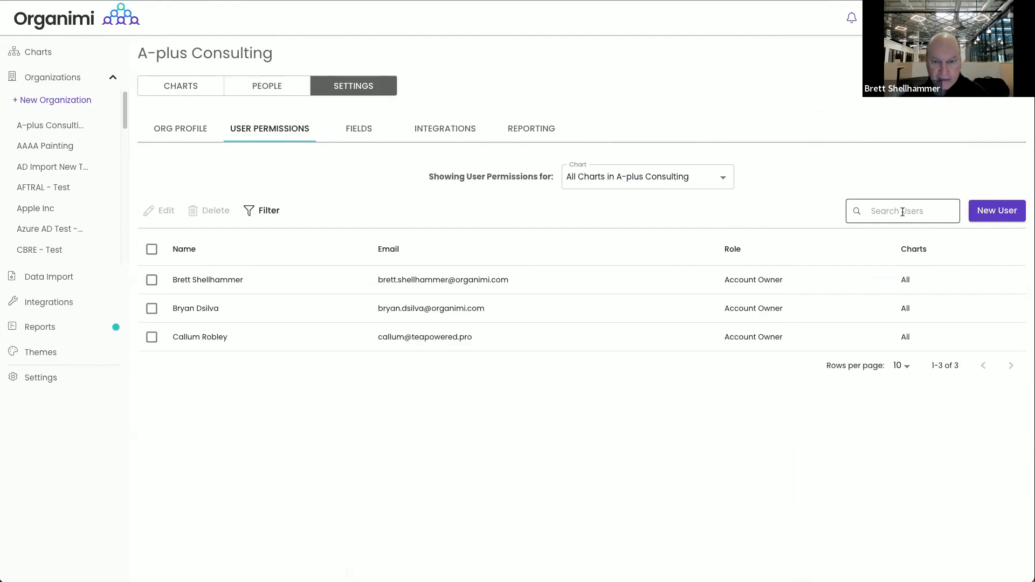
Start inviting a Viewer with Core Company Chart access, cancel it, and return to Fields
{"action": "left_click", "coordinate": [995, 215]}
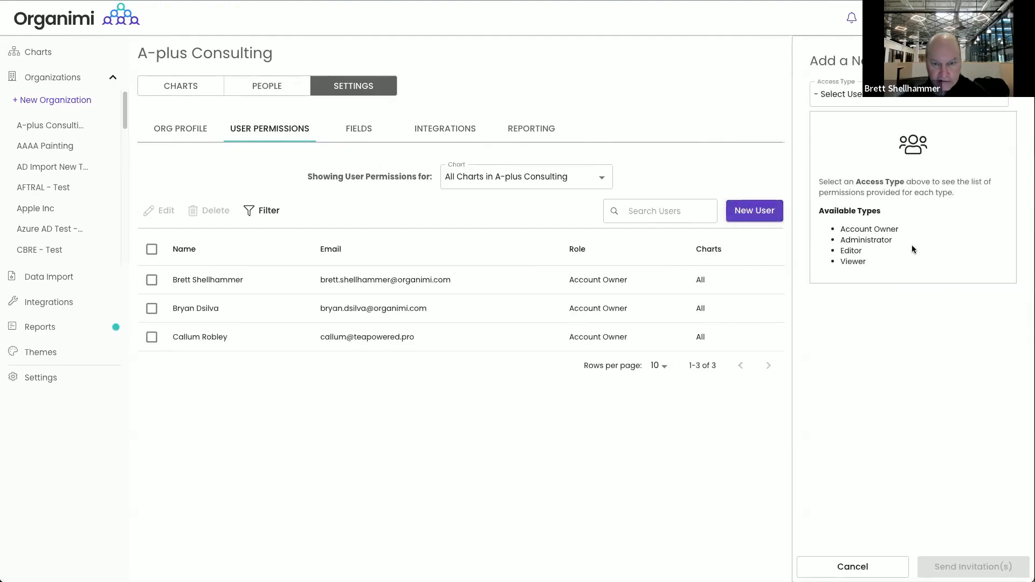
{"action": "left_click", "coordinate": [843, 95]}
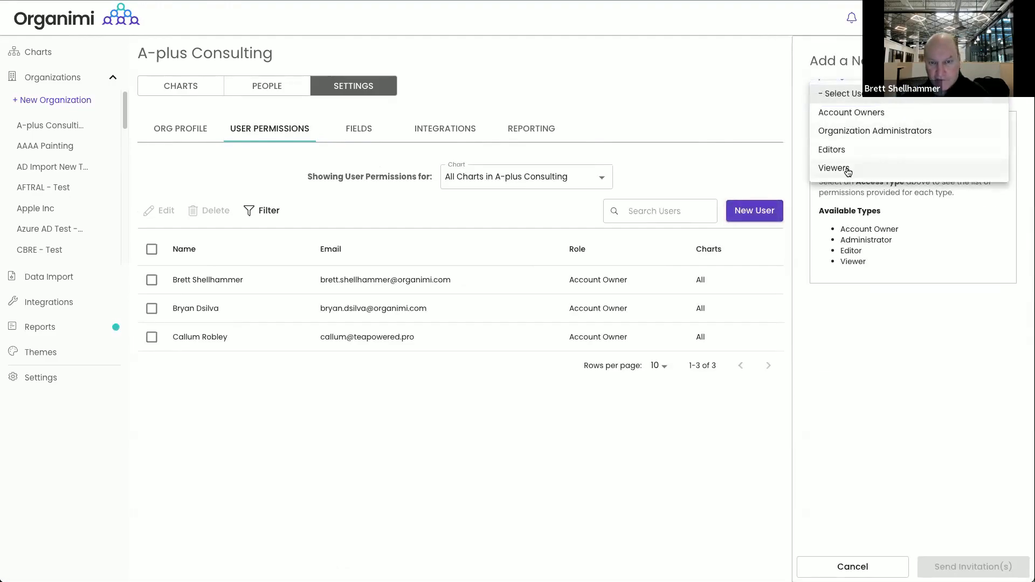
{"action": "left_click", "coordinate": [846, 169]}
{"action": "left_click", "coordinate": [816, 165]}
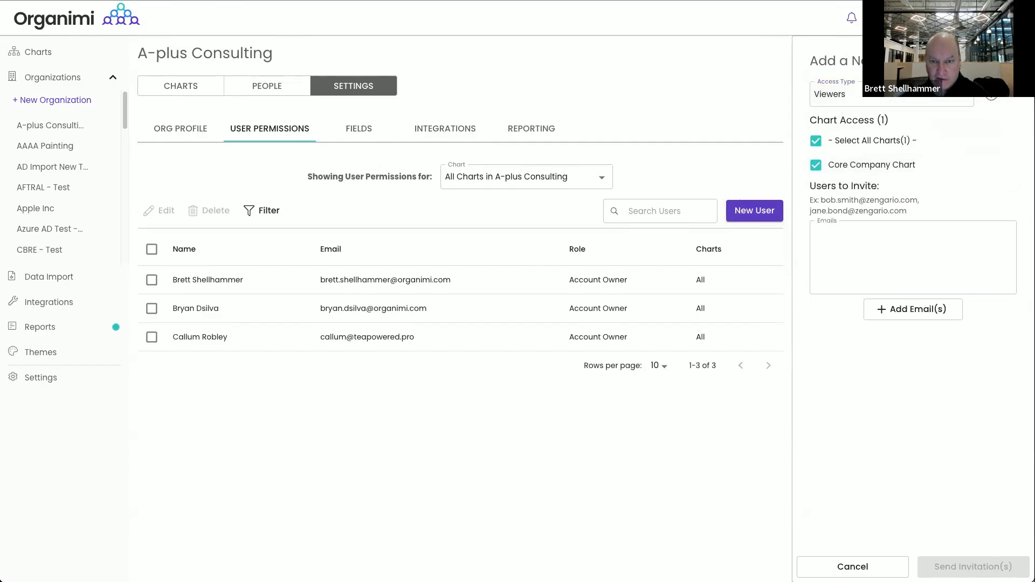
{"action": "left_click", "coordinate": [1011, 60]}
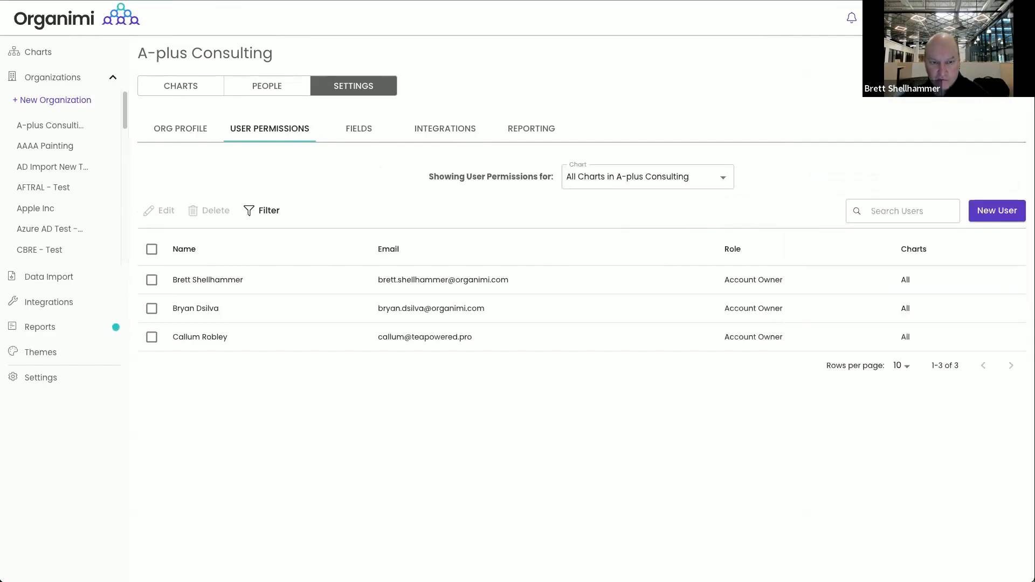
{"action": "left_click", "coordinate": [356, 130]}
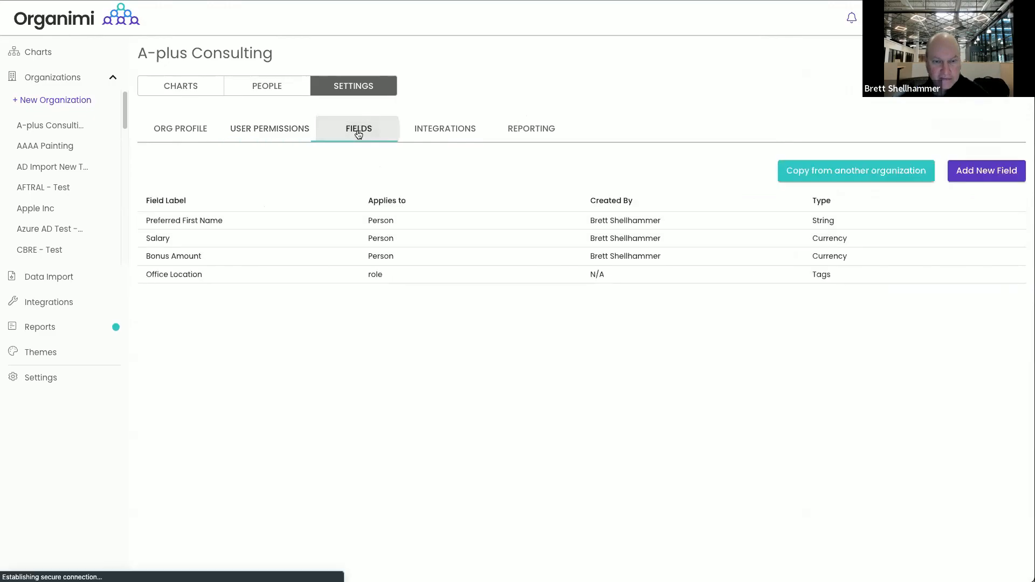
Start a new custom field, close the field chooser, and return to the charts list
{"action": "left_click", "coordinate": [997, 171]}
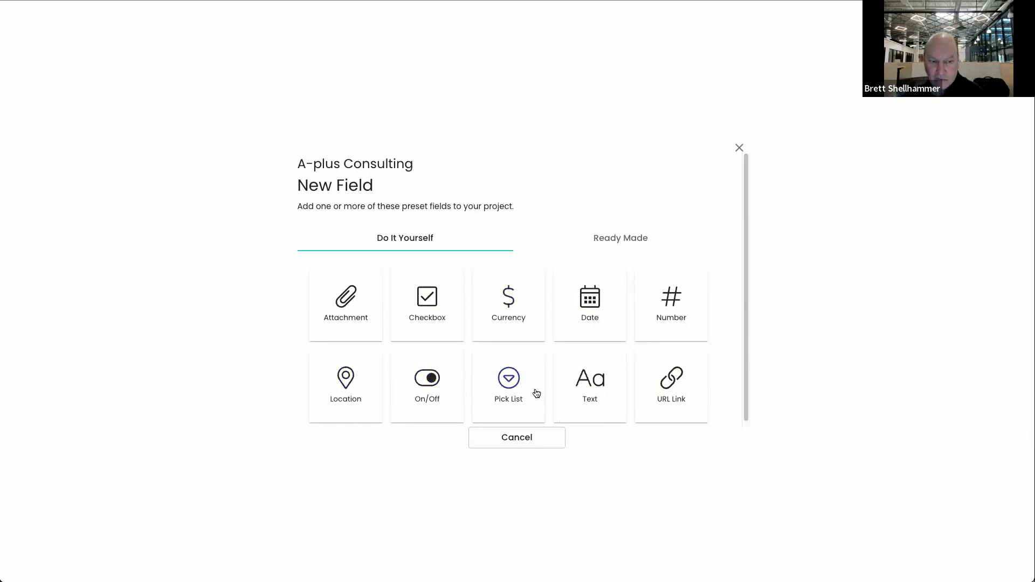
{"action": "left_click", "coordinate": [739, 149]}
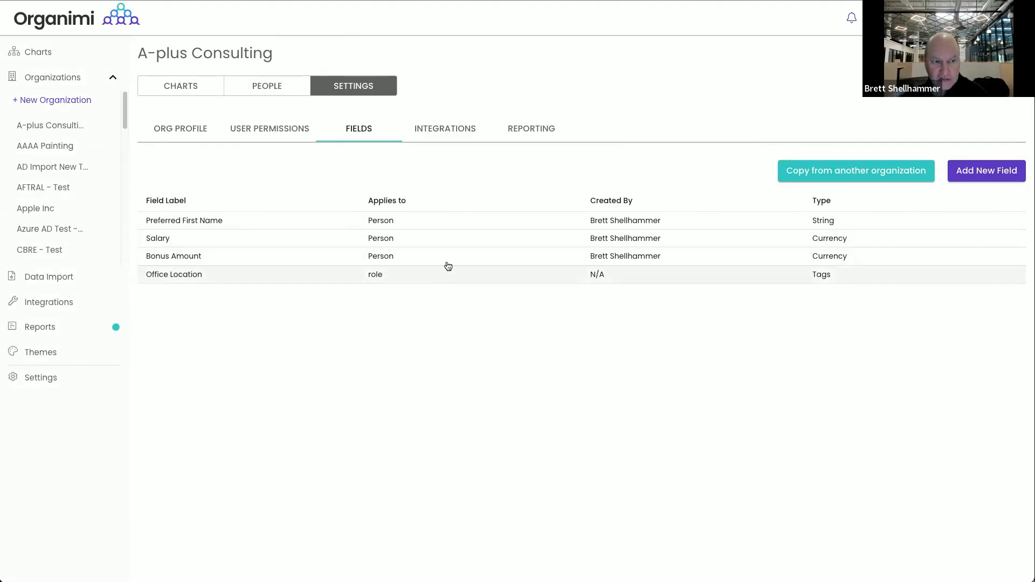
{"action": "left_click", "coordinate": [181, 87]}
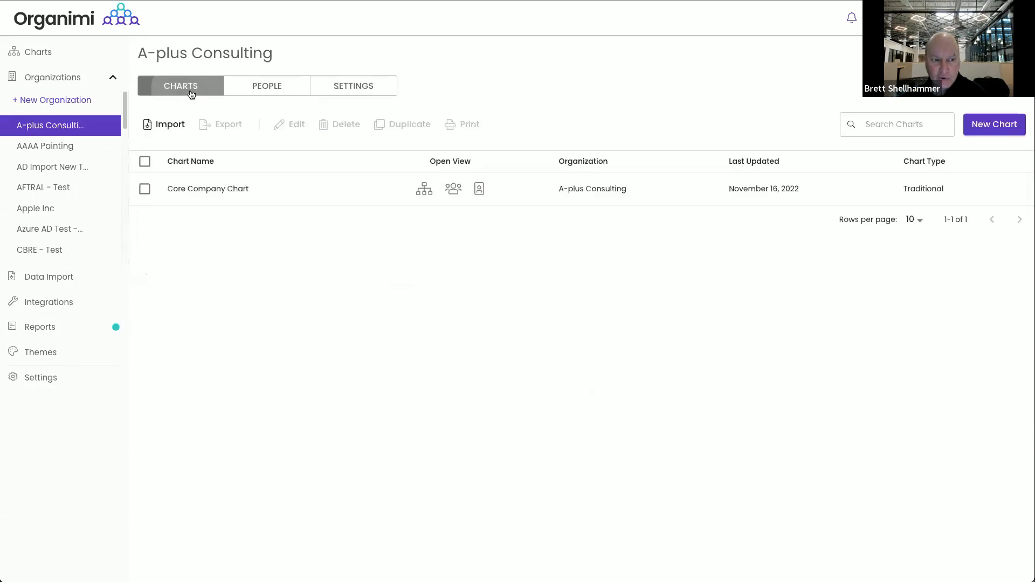
{"action": "left_click", "coordinate": [196, 190]}
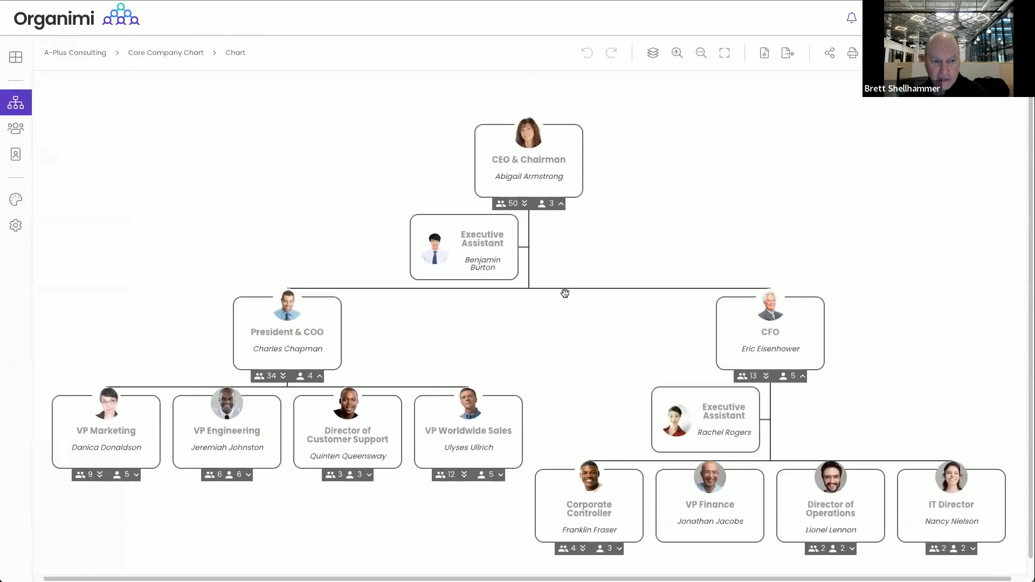
{"action": "left_click", "coordinate": [290, 335]}
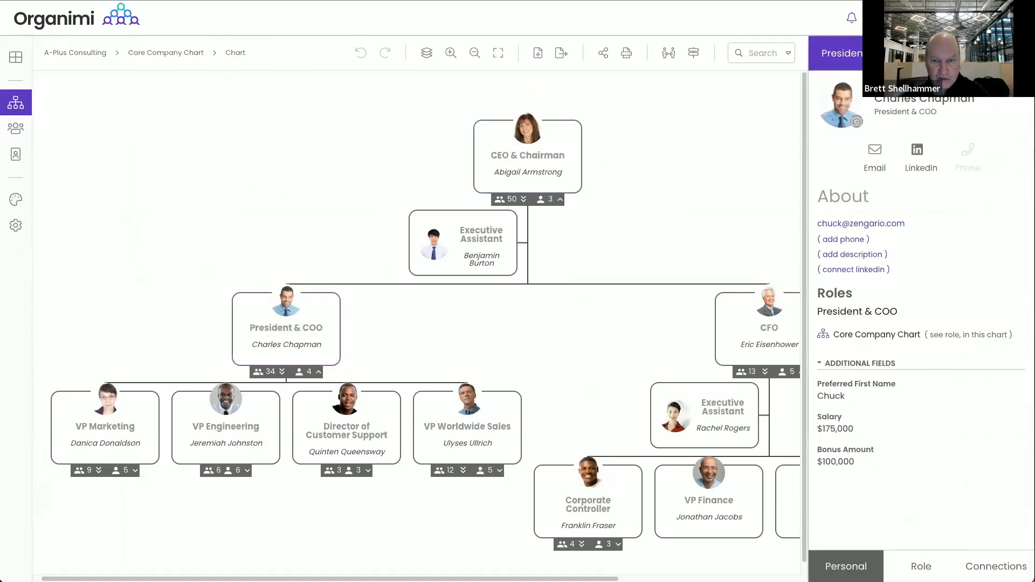
{"action": "left_click", "coordinate": [694, 171]}
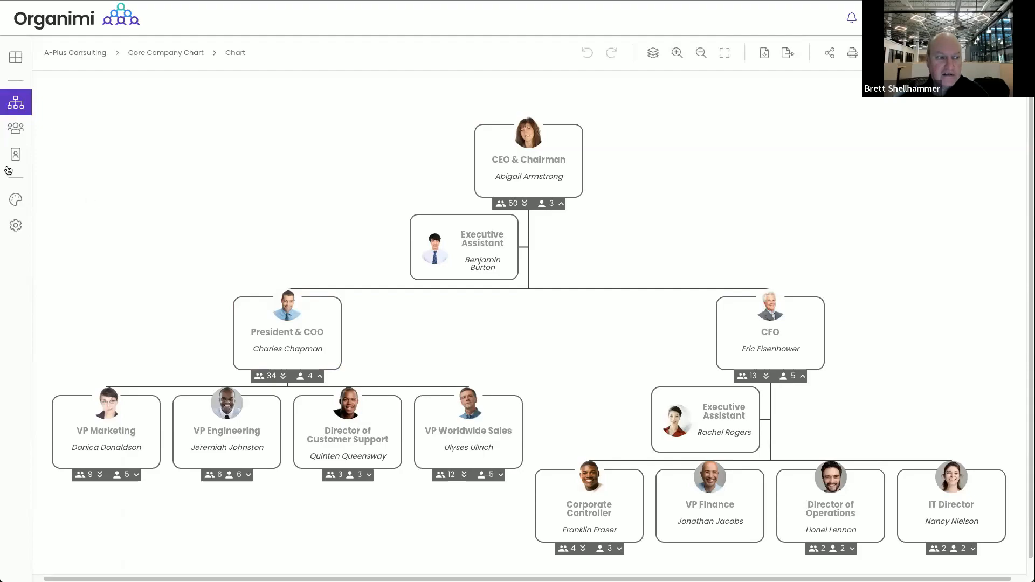
{"action": "left_click", "coordinate": [16, 204]}
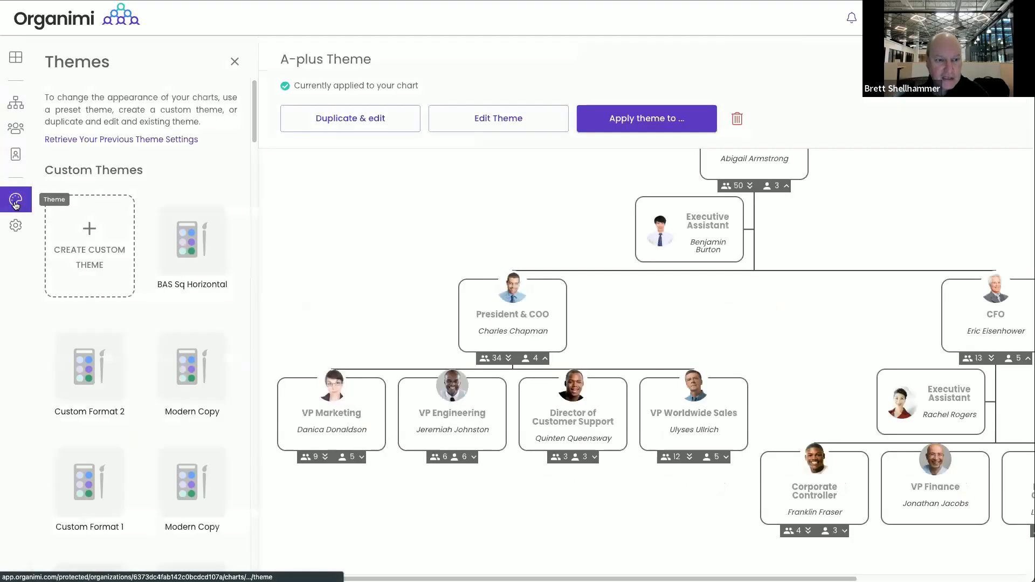
Edit the A-plus Theme to show Office Location at font size 12 with a square border
{"action": "left_click", "coordinate": [500, 122]}
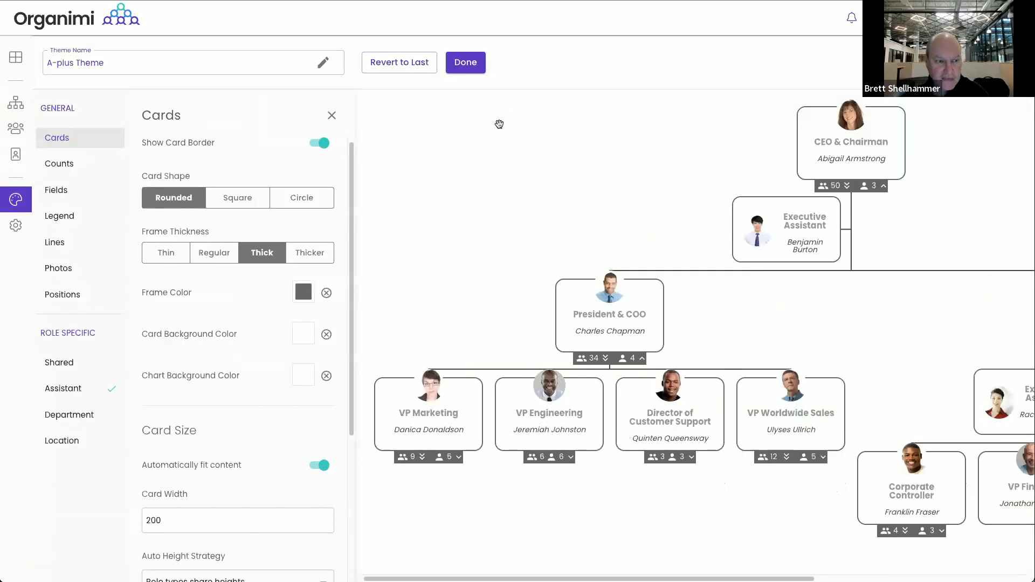
{"action": "left_click", "coordinate": [61, 191]}
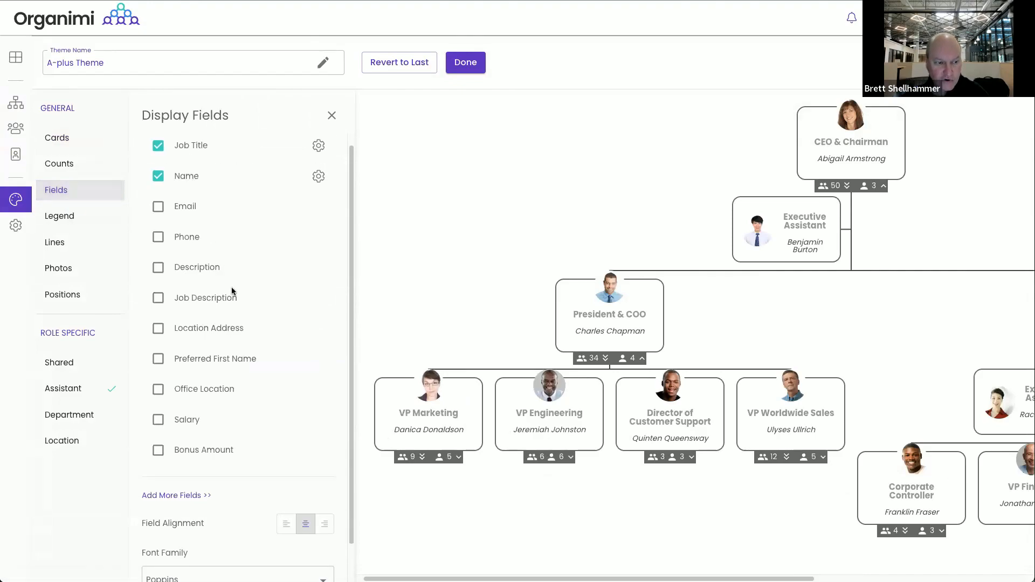
{"action": "left_click", "coordinate": [158, 389]}
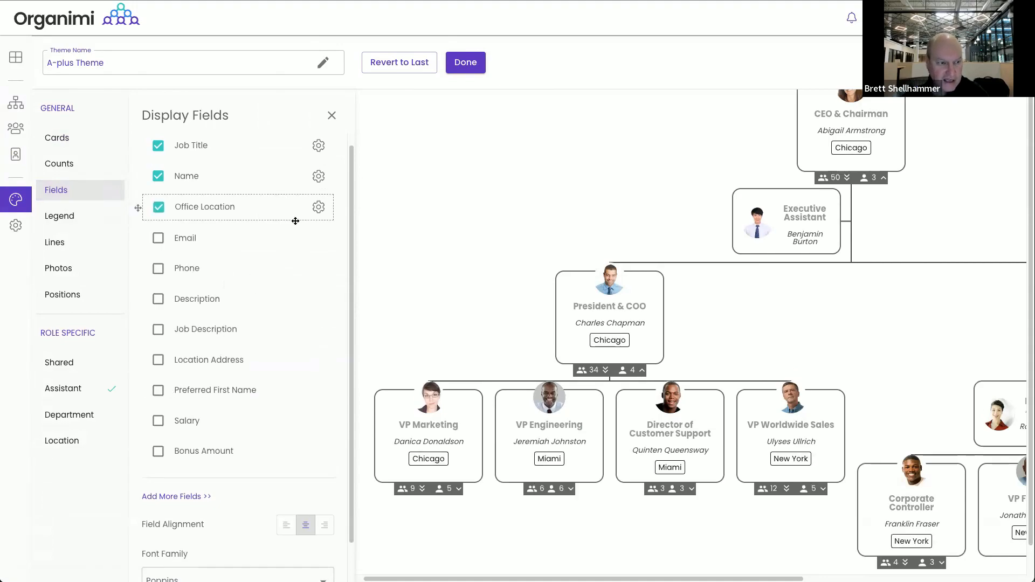
{"action": "left_click", "coordinate": [319, 207]}
{"action": "left_click", "coordinate": [307, 254]}
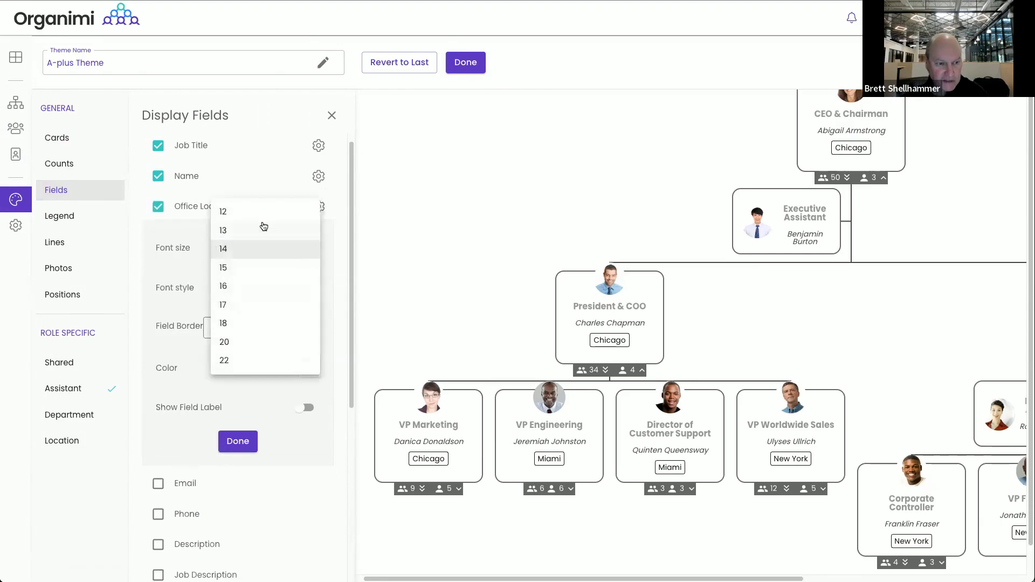
{"action": "left_click", "coordinate": [257, 217]}
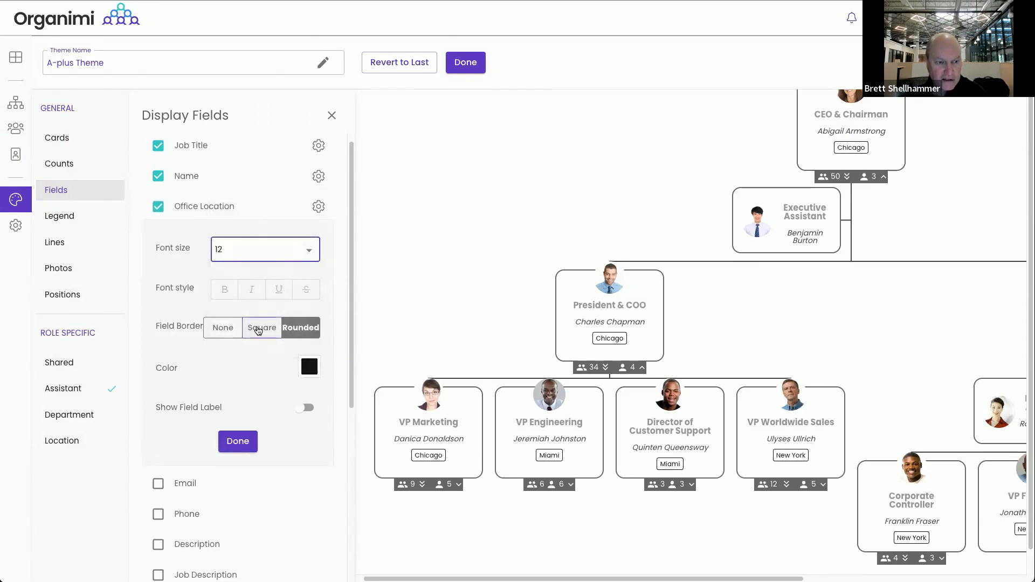
{"action": "left_click", "coordinate": [257, 331]}
{"action": "left_click", "coordinate": [211, 334]}
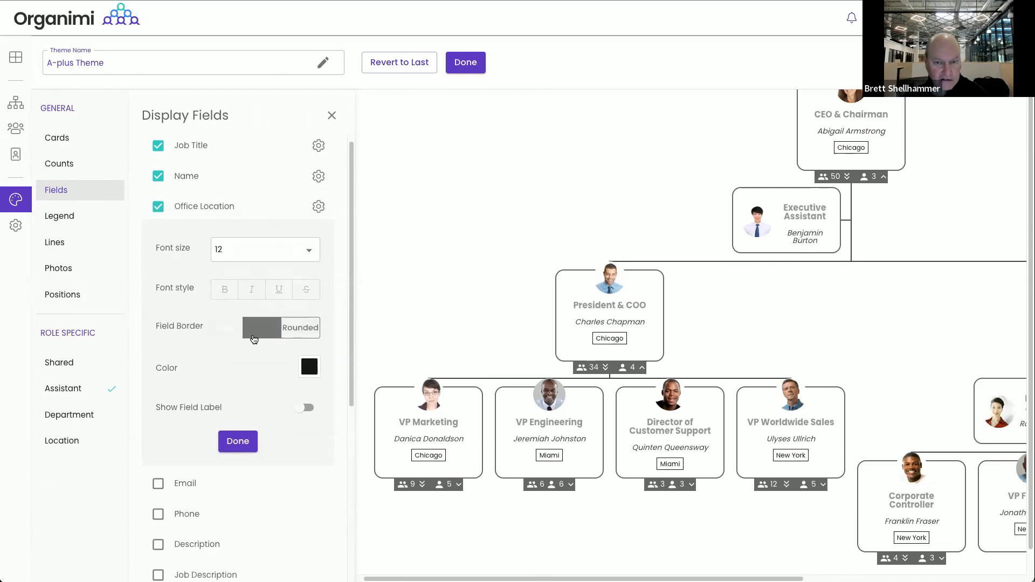
{"action": "left_click", "coordinate": [254, 326]}
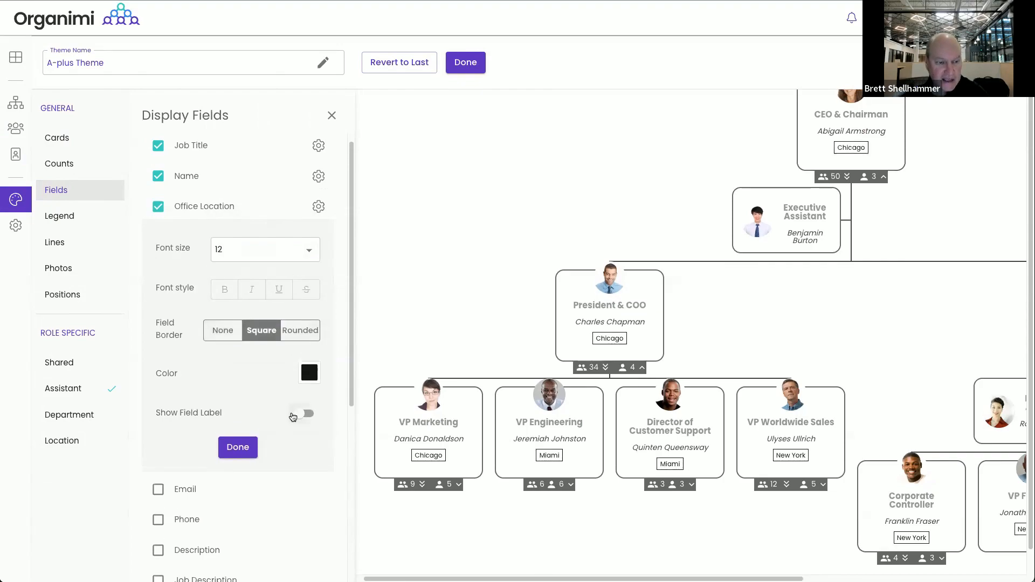
{"action": "left_click", "coordinate": [238, 447]}
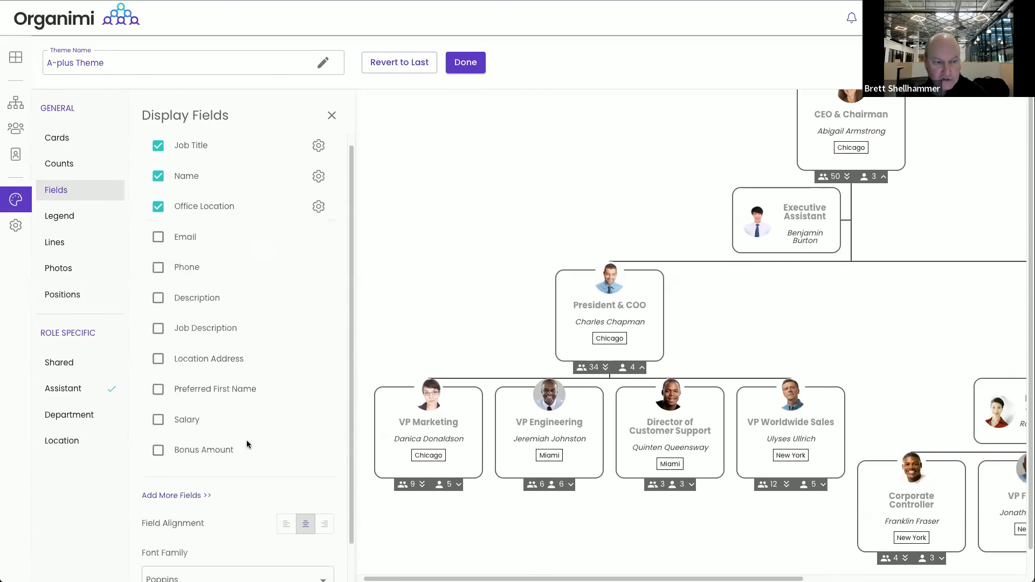
Move Office Location above Name and show Preferred First Name at font size 12
{"action": "left_click_drag", "start_coordinate": [193, 210], "coordinate": [193, 169]}
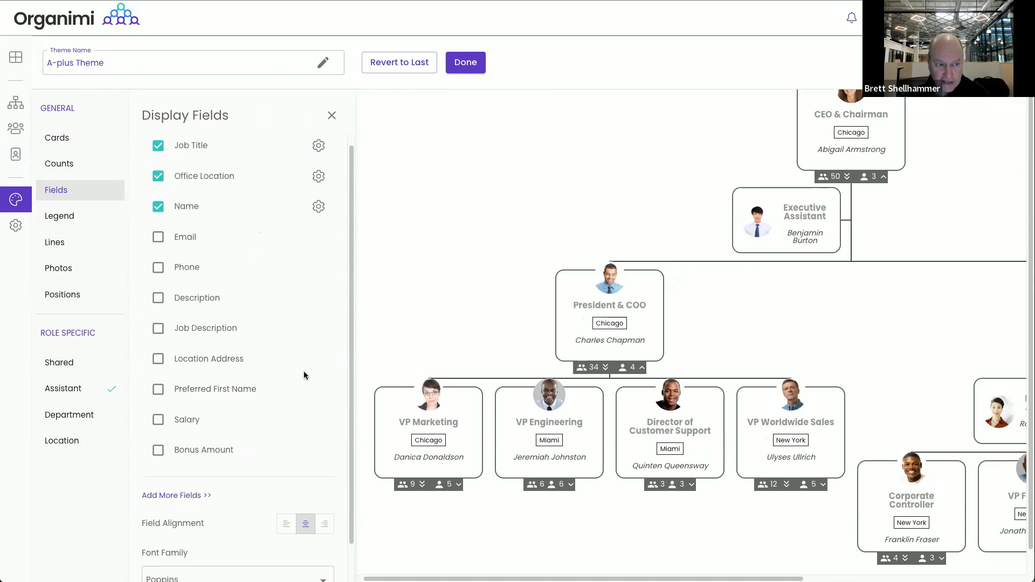
{"action": "left_click", "coordinate": [158, 389]}
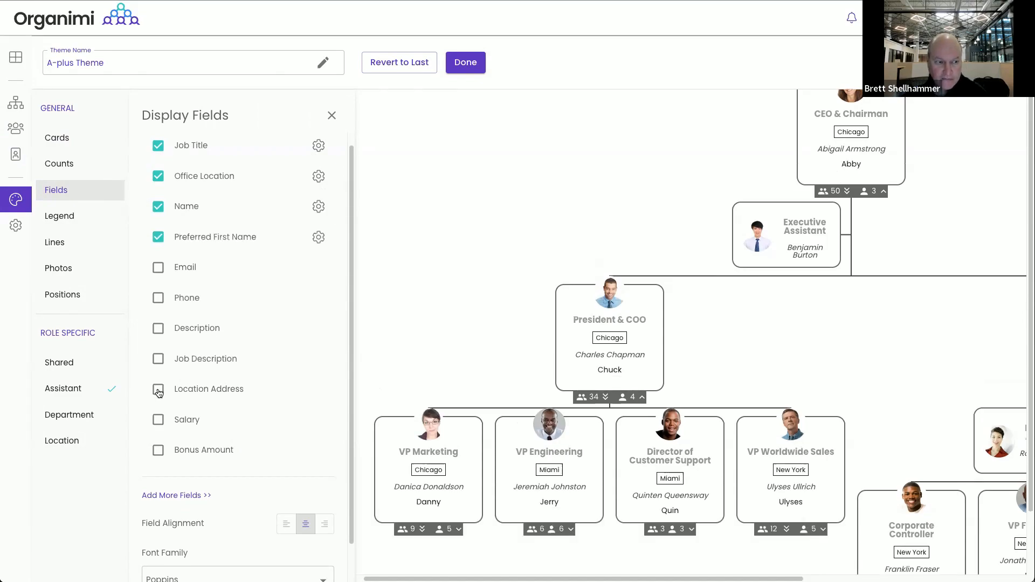
{"action": "left_click", "coordinate": [318, 237]}
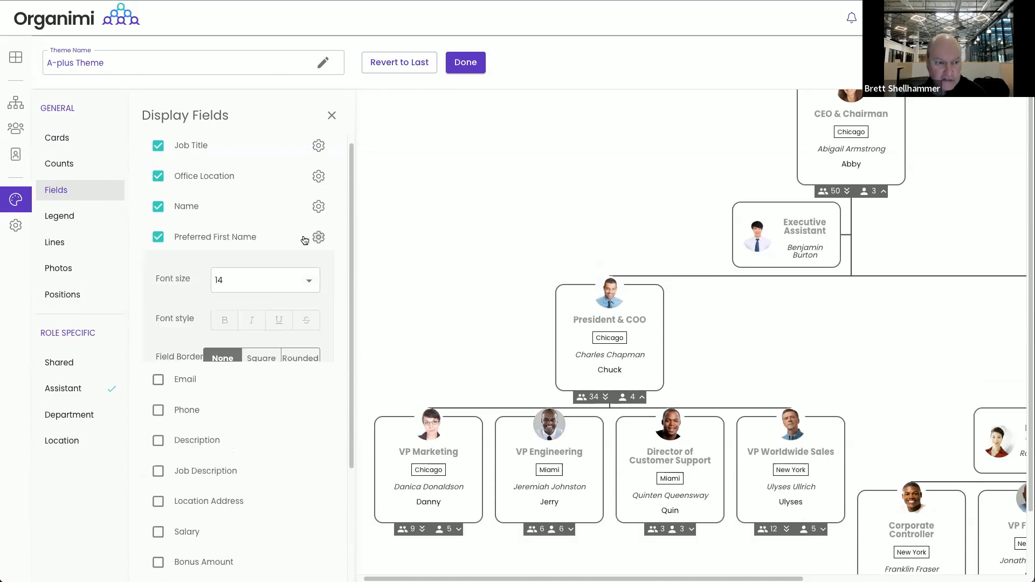
{"action": "left_click", "coordinate": [293, 280]}
{"action": "left_click", "coordinate": [277, 241]}
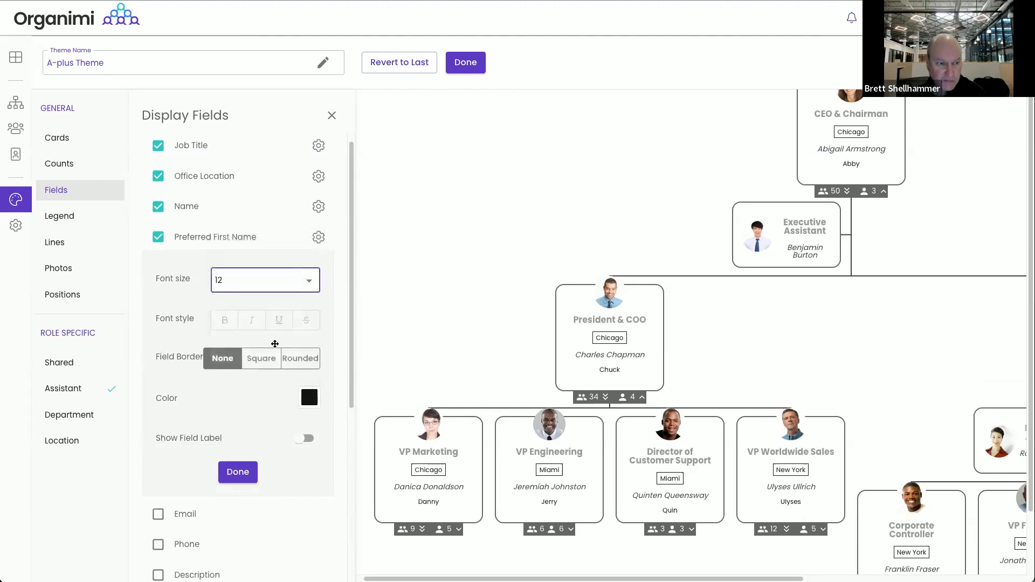
Colour the preferred first names dark grey #666666 and give them square borders
{"action": "left_click", "coordinate": [302, 399]}
{"action": "left_click", "coordinate": [385, 417]}
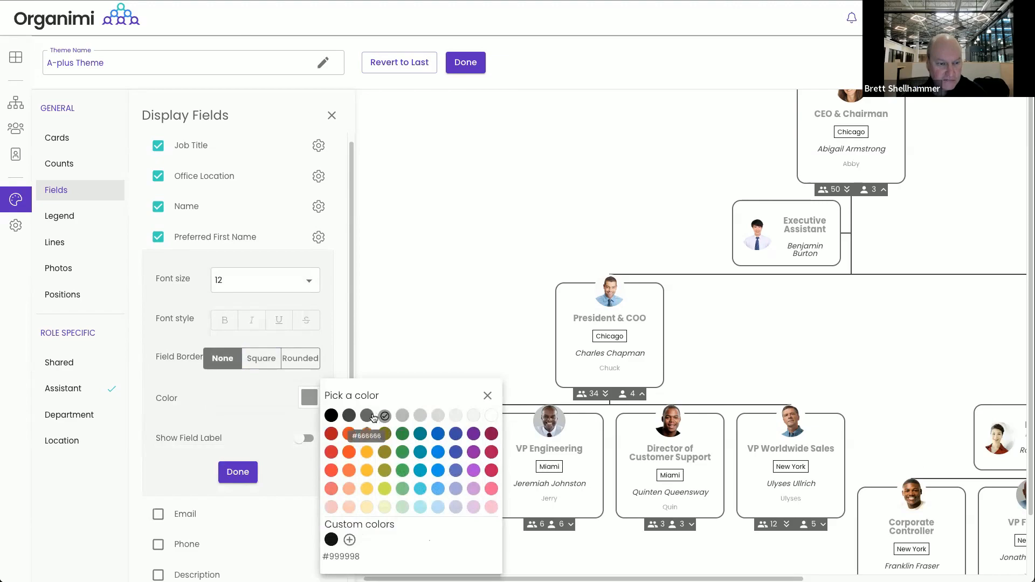
{"action": "left_click", "coordinate": [368, 416]}
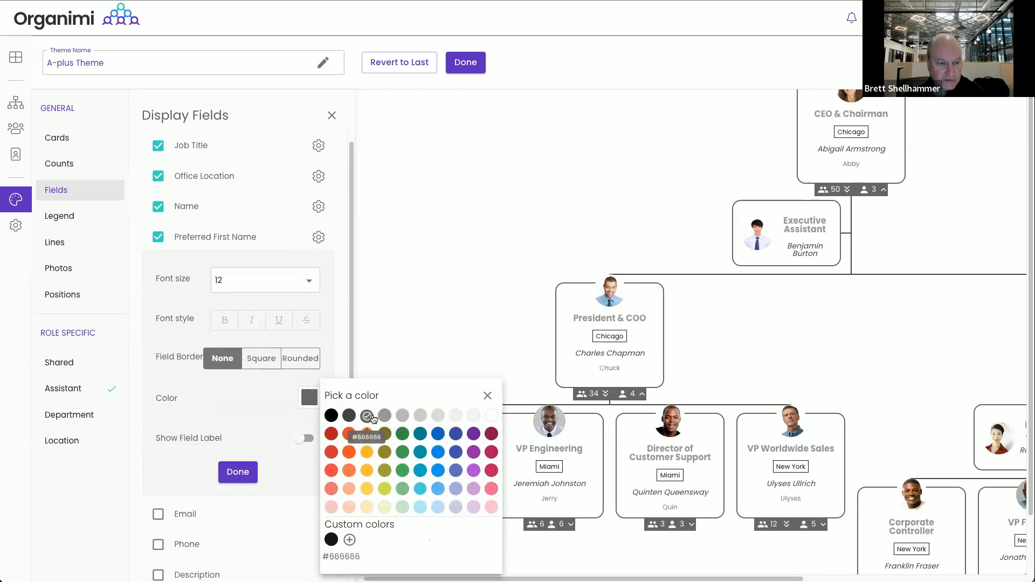
{"action": "left_click", "coordinate": [196, 291]}
{"action": "left_click", "coordinate": [275, 361]}
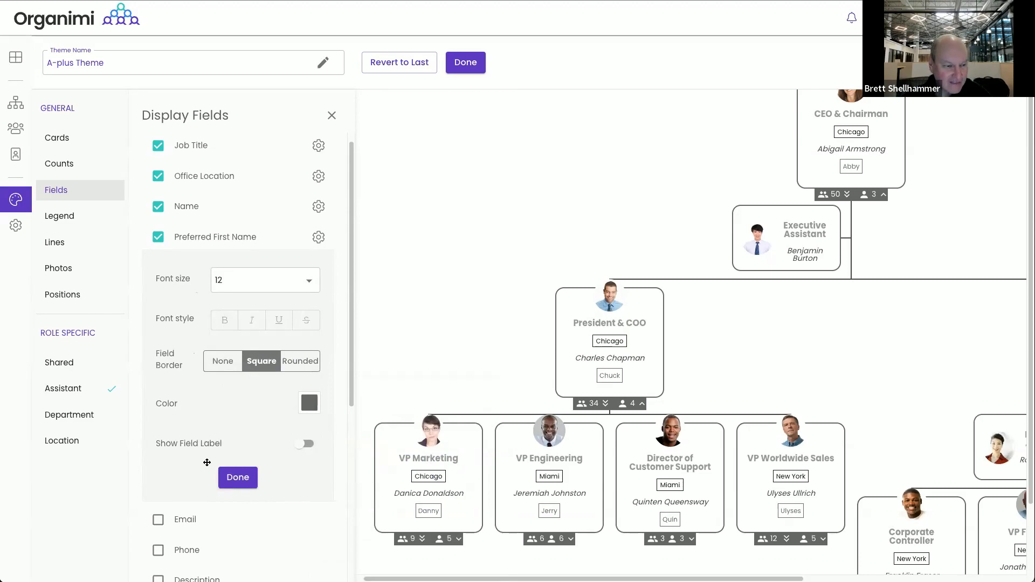
Preview Salary and Bonus Amount on the cards, then hide both again
{"action": "left_click", "coordinate": [238, 478]}
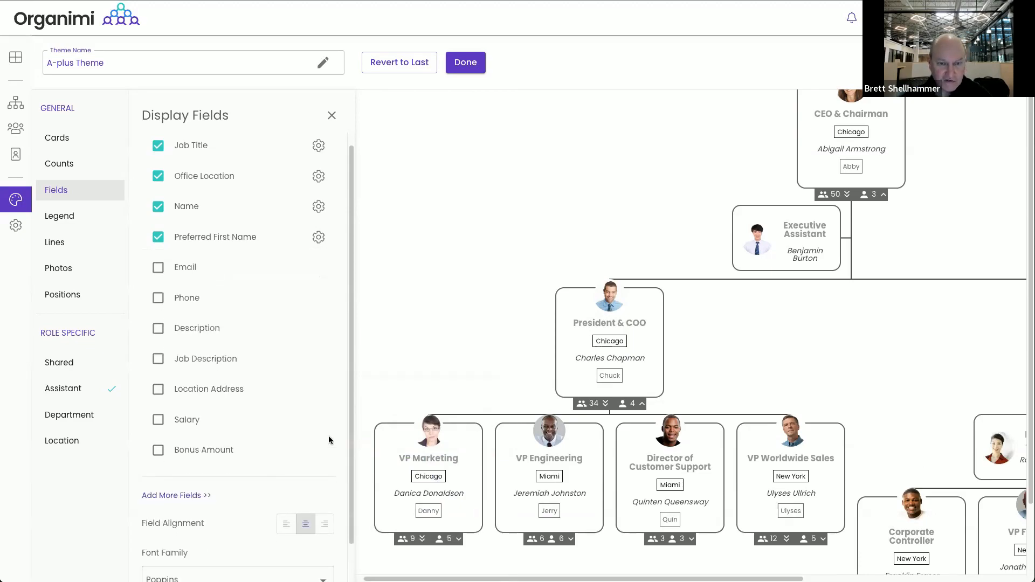
{"action": "mouse_move", "coordinate": [532, 346]}
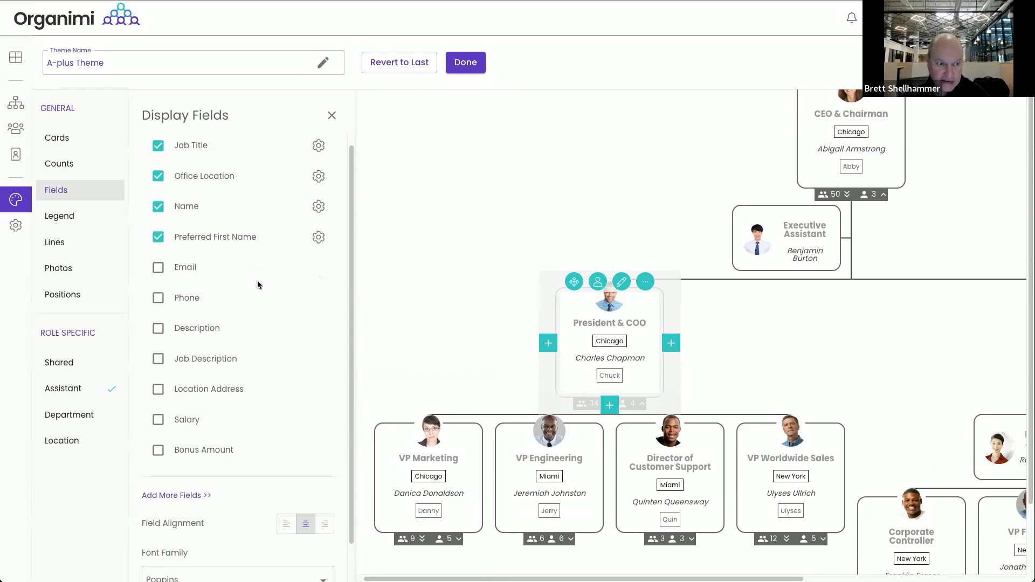
{"action": "left_click", "coordinate": [159, 419]}
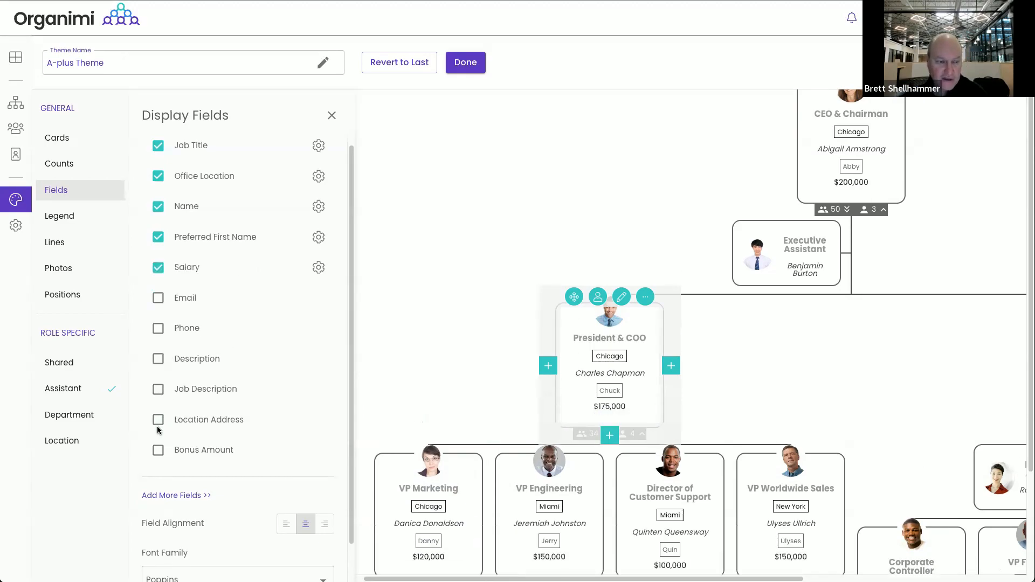
{"action": "left_click", "coordinate": [158, 454]}
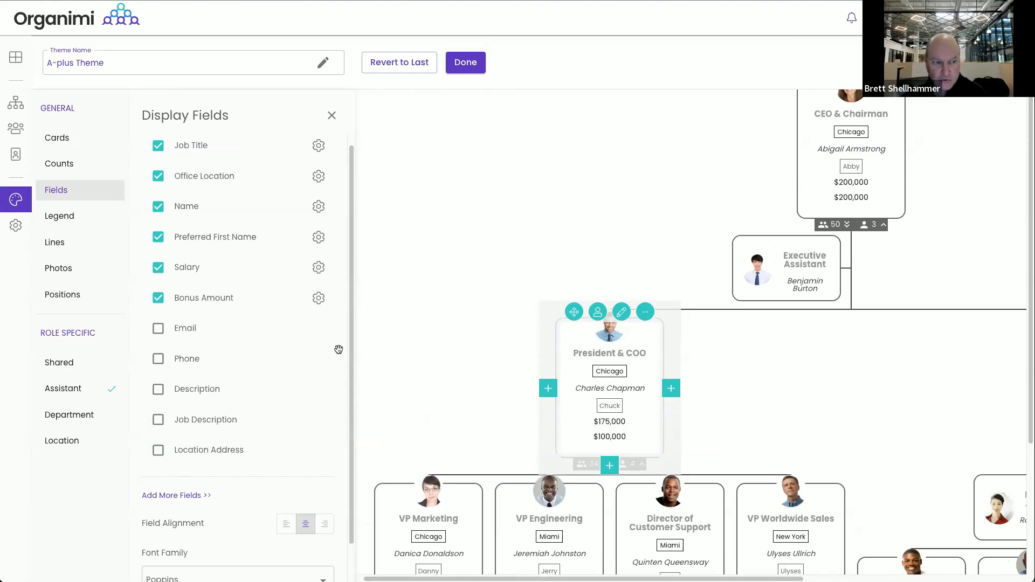
{"action": "left_click", "coordinate": [159, 296]}
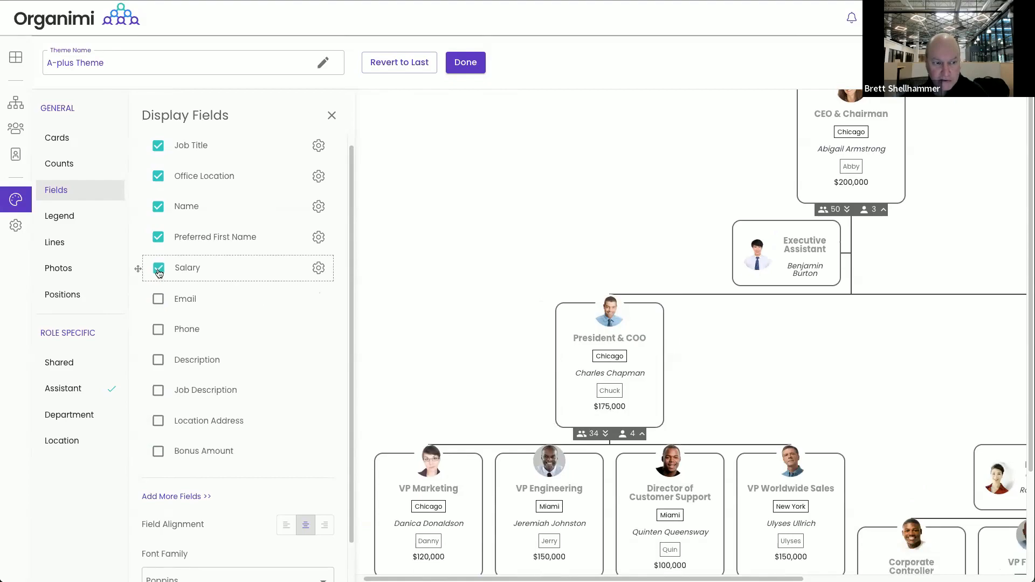
{"action": "left_click", "coordinate": [158, 269]}
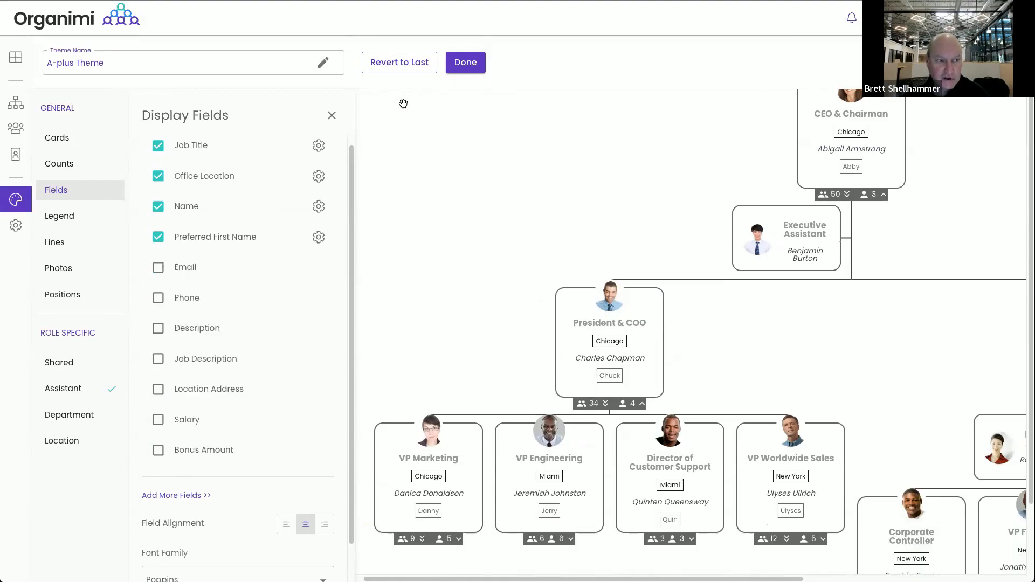
Save the A-plus Theme and return to A-Plus Consulting's Settings > Fields list
{"action": "left_click", "coordinate": [466, 67]}
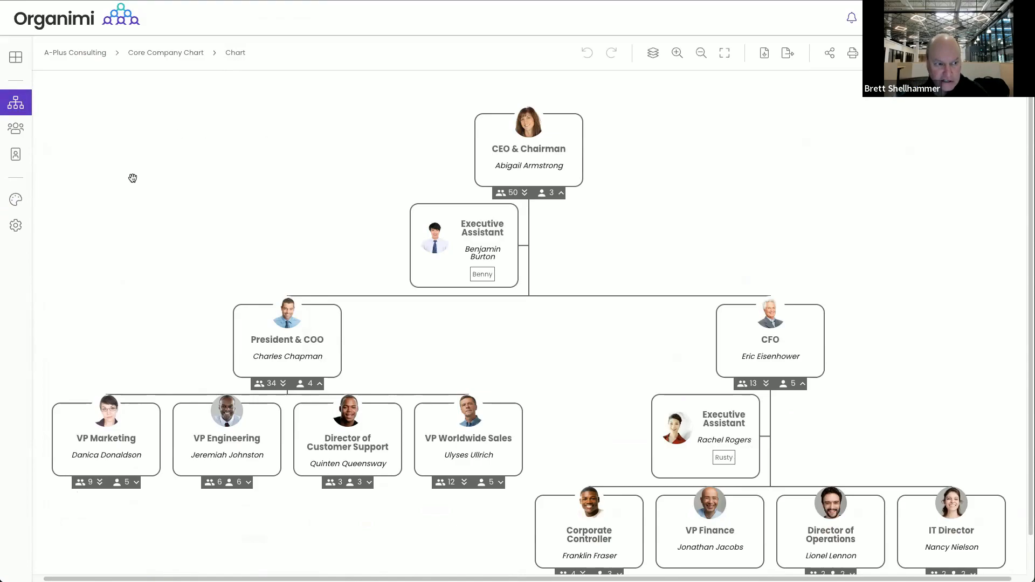
{"action": "left_click", "coordinate": [76, 53]}
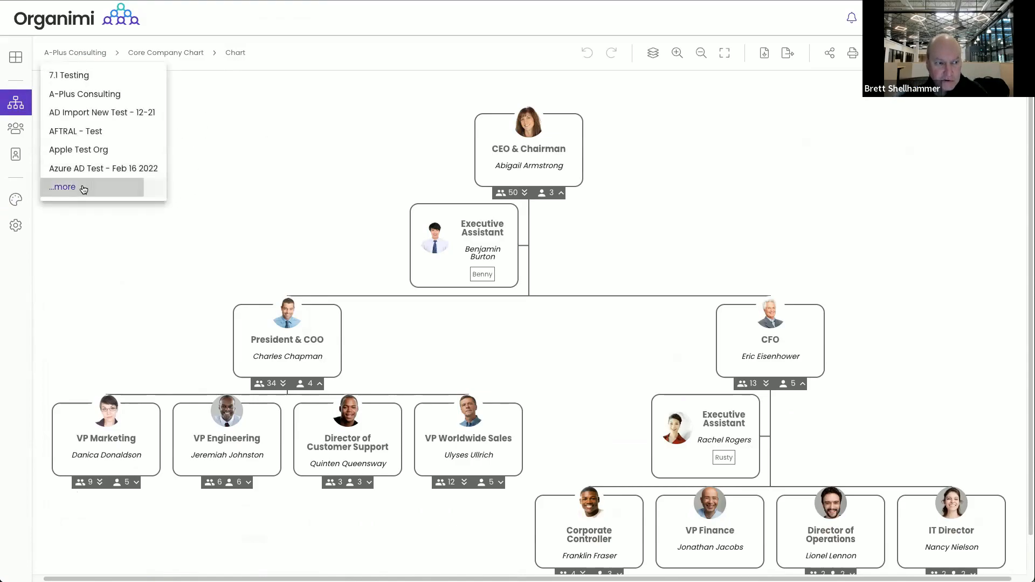
{"action": "left_click", "coordinate": [68, 187]}
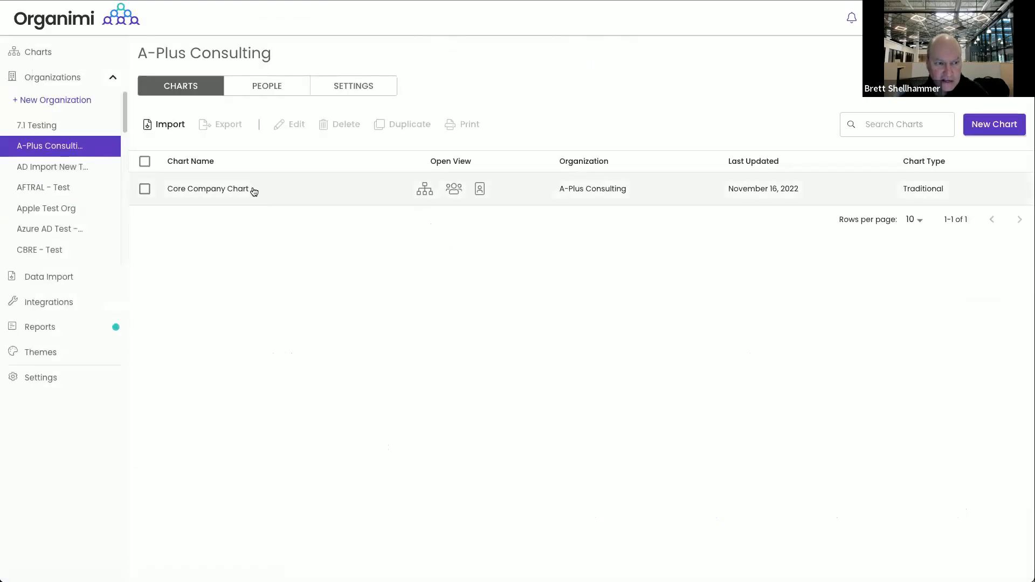
{"action": "left_click", "coordinate": [356, 88]}
{"action": "left_click", "coordinate": [358, 129]}
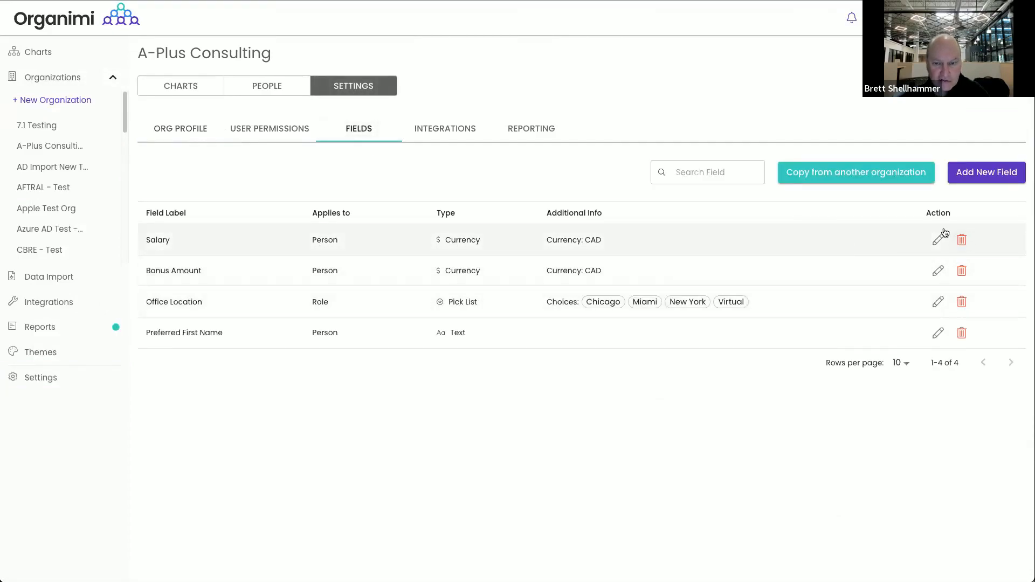
Inspect the Salary field's settings and close them without changes
{"action": "mouse_move", "coordinate": [221, 247]}
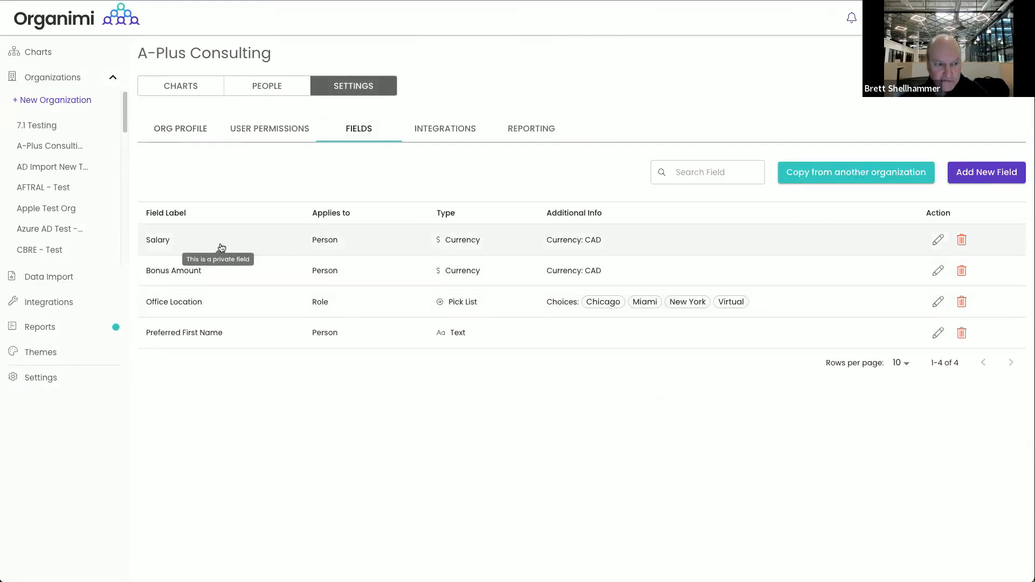
{"action": "left_click", "coordinate": [208, 246]}
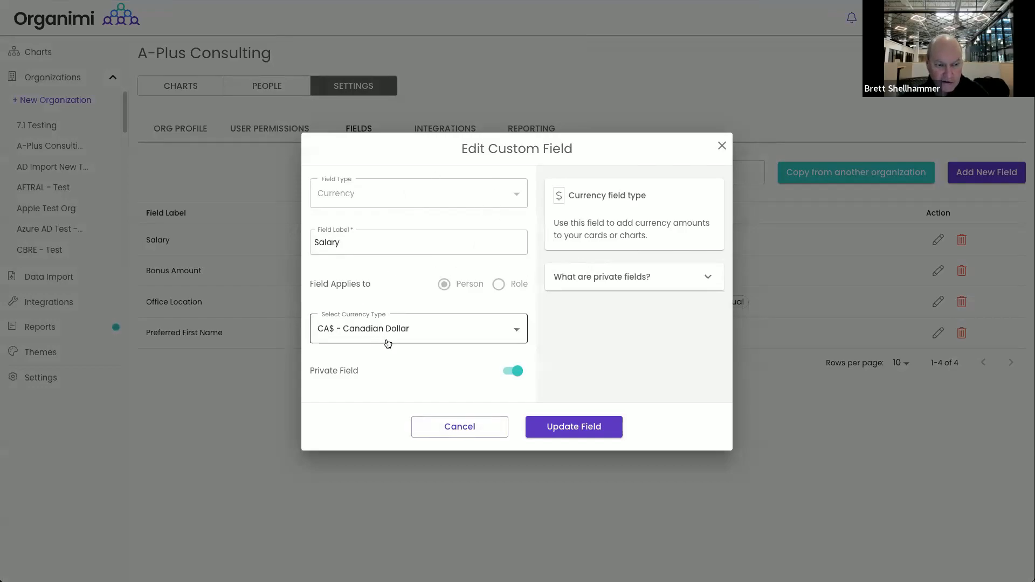
{"action": "left_click", "coordinate": [463, 434]}
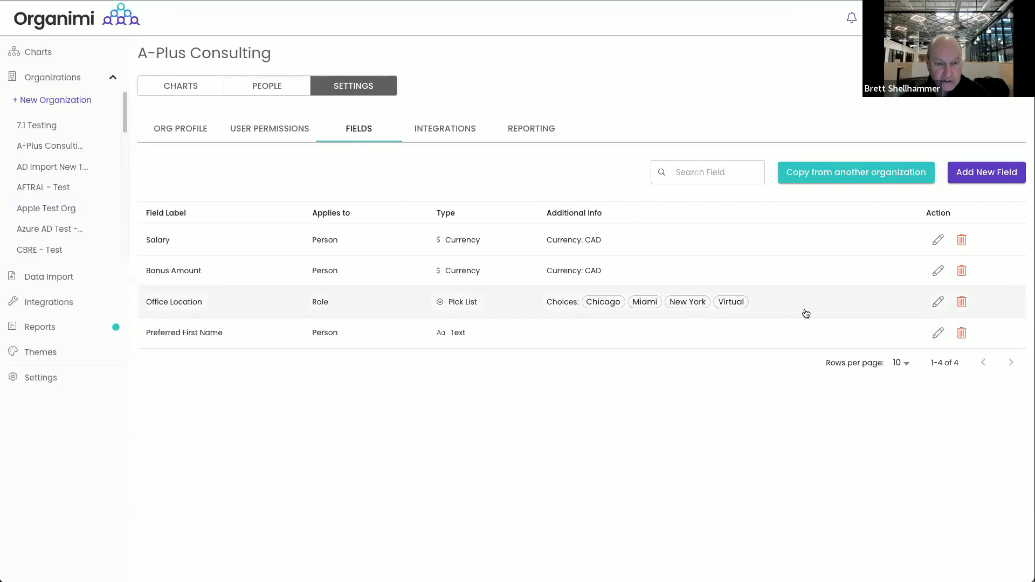
Re-save the Office Location field, keeping the choices Chicago, Miami, New York and Virtual
{"action": "left_click", "coordinate": [938, 301]}
{"action": "left_click", "coordinate": [368, 292]}
{"action": "type", "text": "Seattle"}
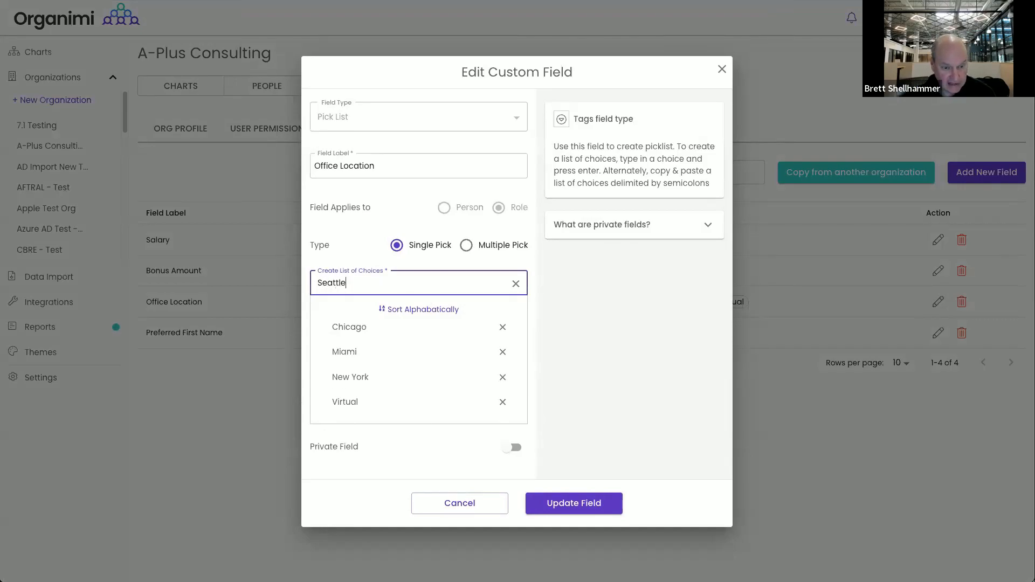
{"action": "left_click", "coordinate": [585, 518]}
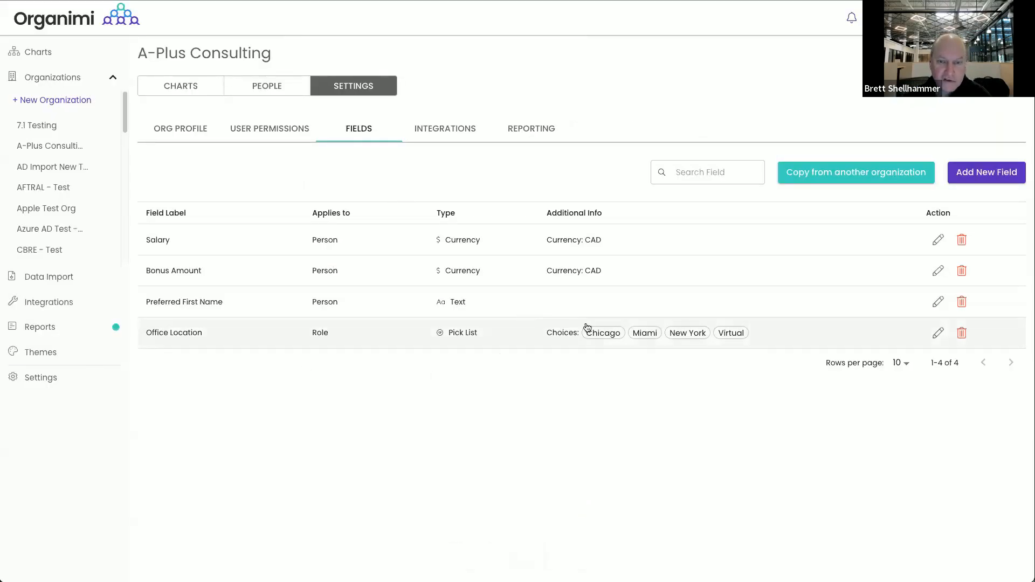
Start a new Computed custom field labeled 'Full Name'
{"action": "left_click", "coordinate": [976, 175]}
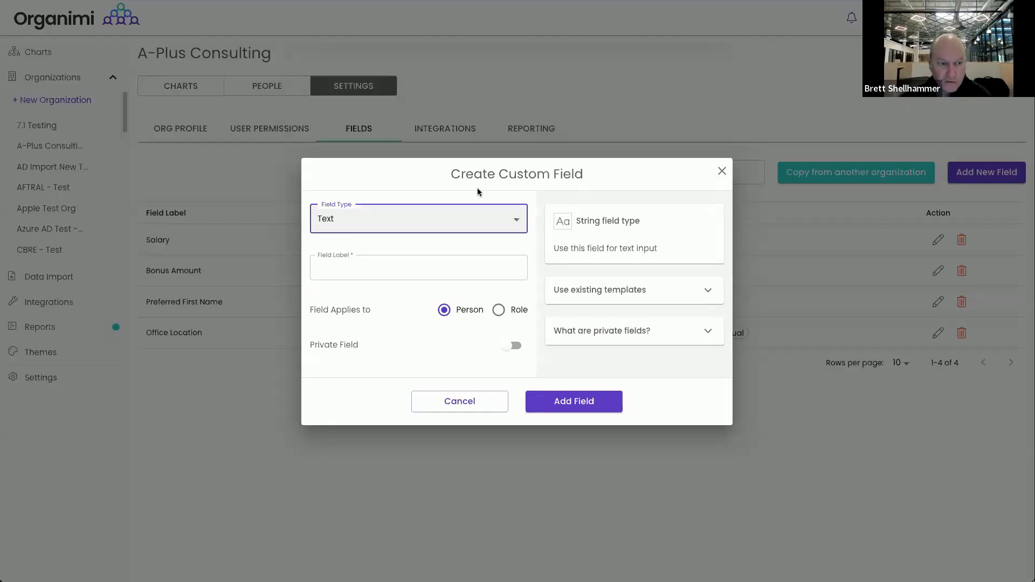
{"action": "left_click", "coordinate": [429, 227]}
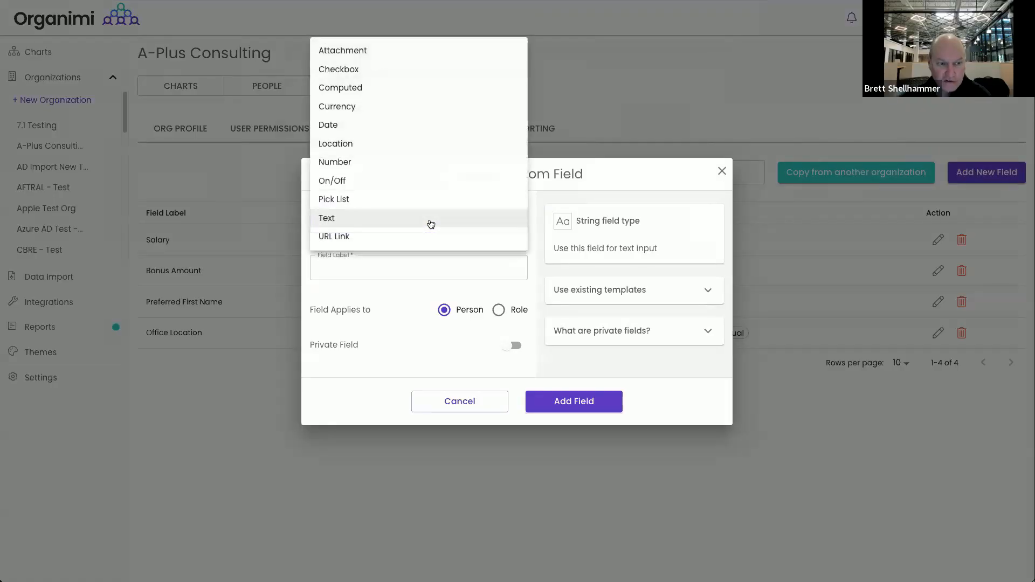
{"action": "left_click", "coordinate": [357, 89]}
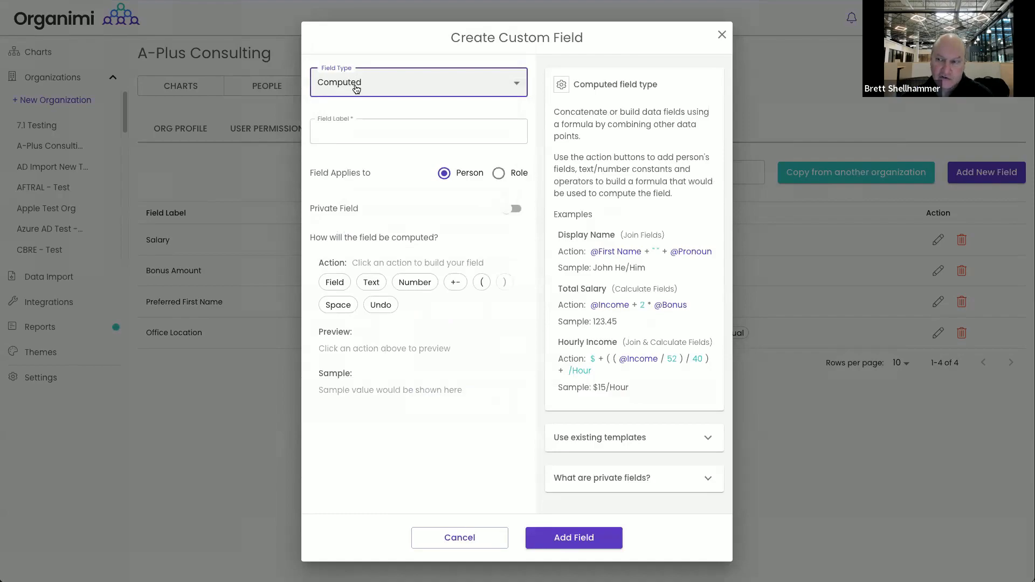
{"action": "left_click", "coordinate": [361, 131]}
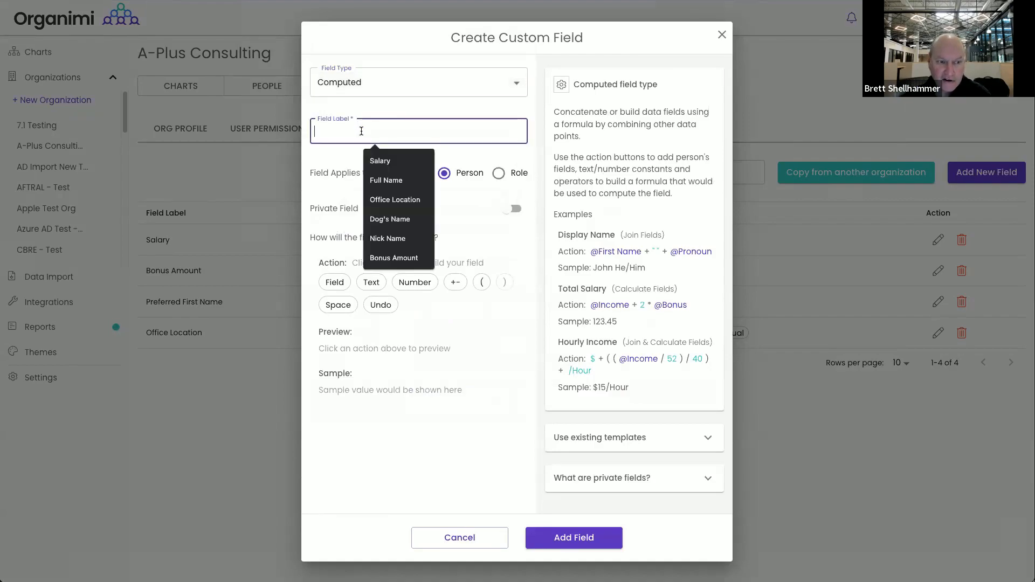
{"action": "type", "text": "Full"}
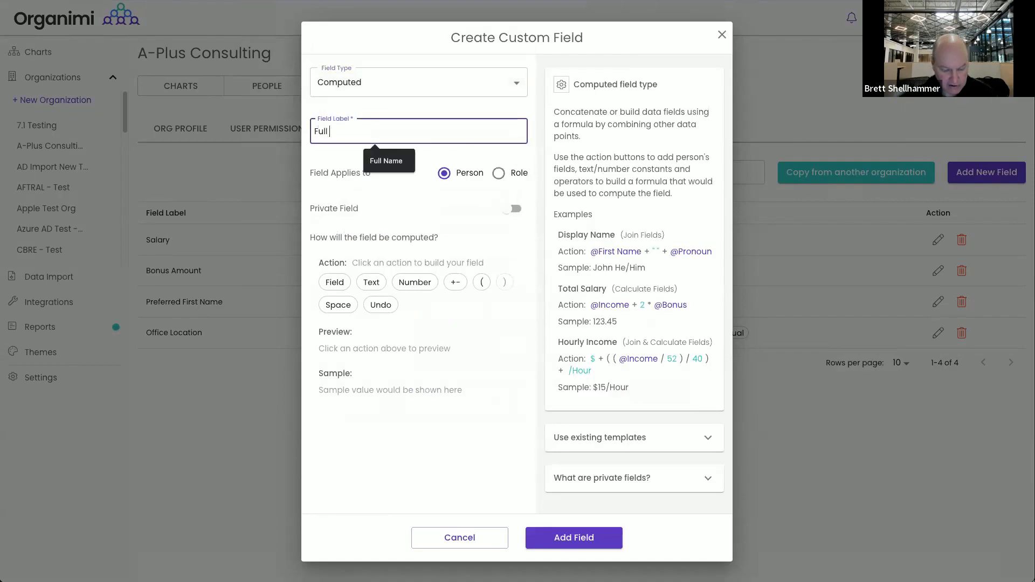
{"action": "type", "text": " Name"}
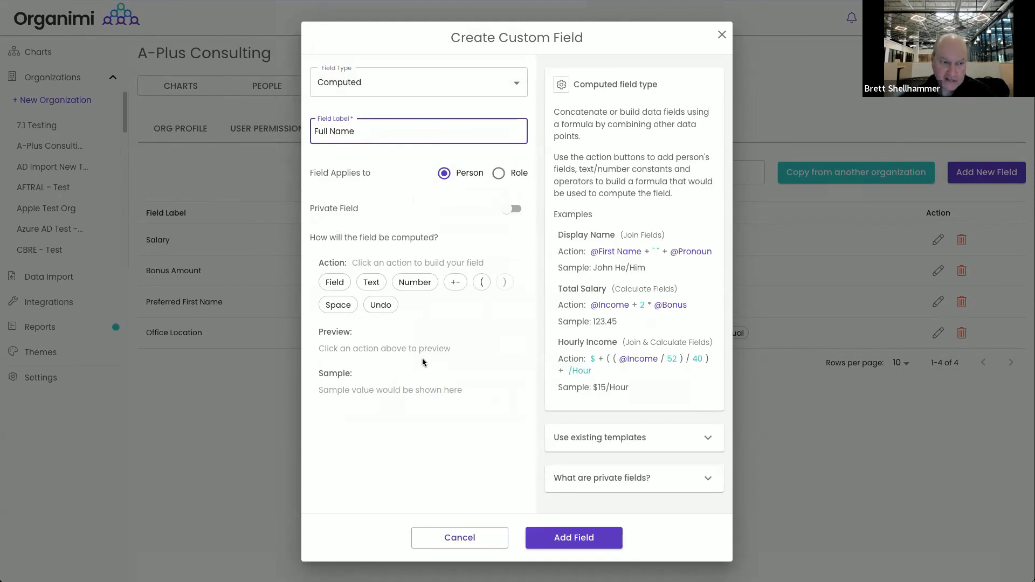
Build its formula from Preferred First Name, a space and Last Name, and create the field
{"action": "left_click", "coordinate": [333, 285]}
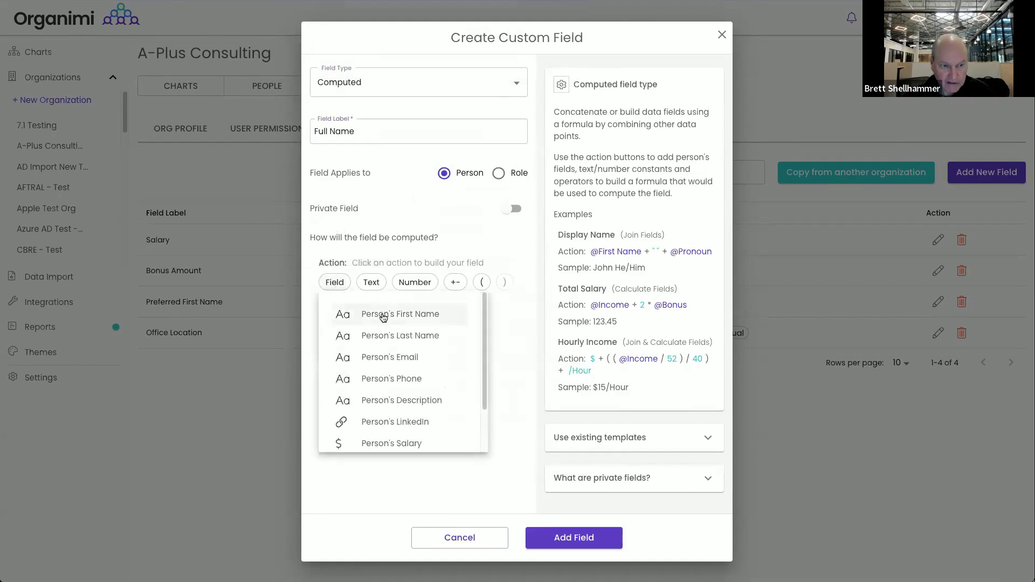
{"action": "scroll", "coordinate": [402, 415], "scroll_direction": "down", "scroll_amount": 2}
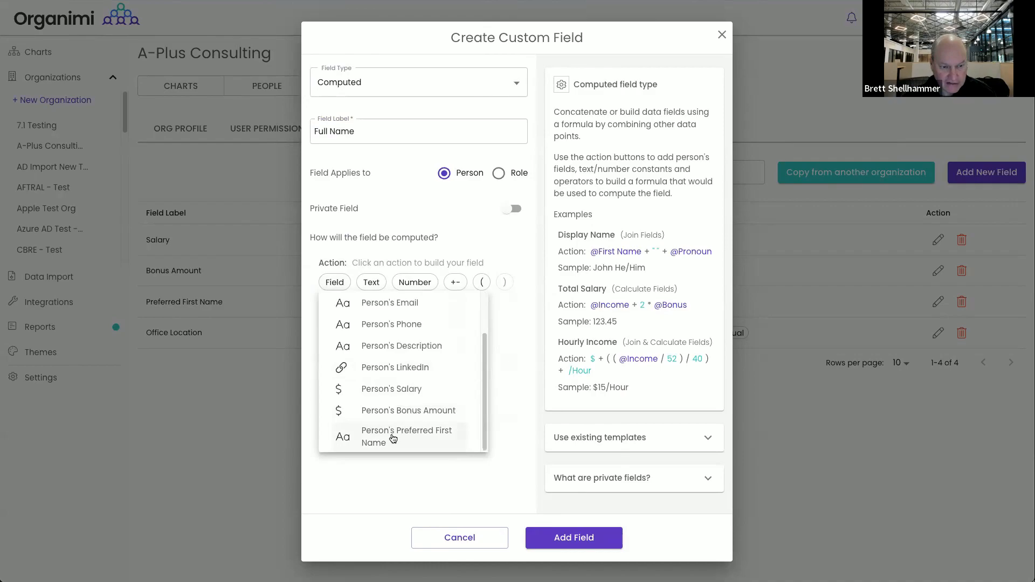
{"action": "left_click", "coordinate": [396, 437]}
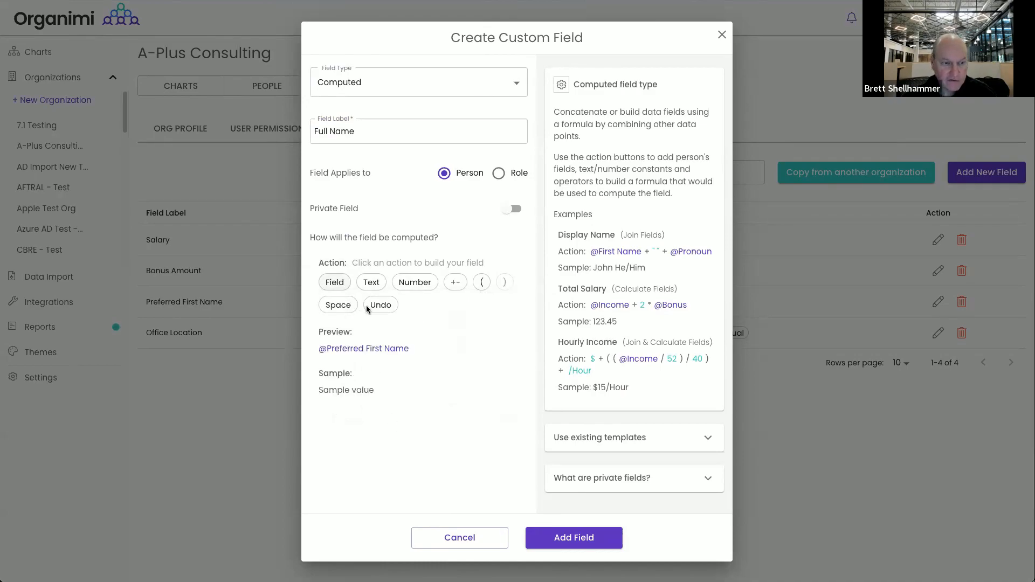
{"action": "left_click", "coordinate": [338, 307]}
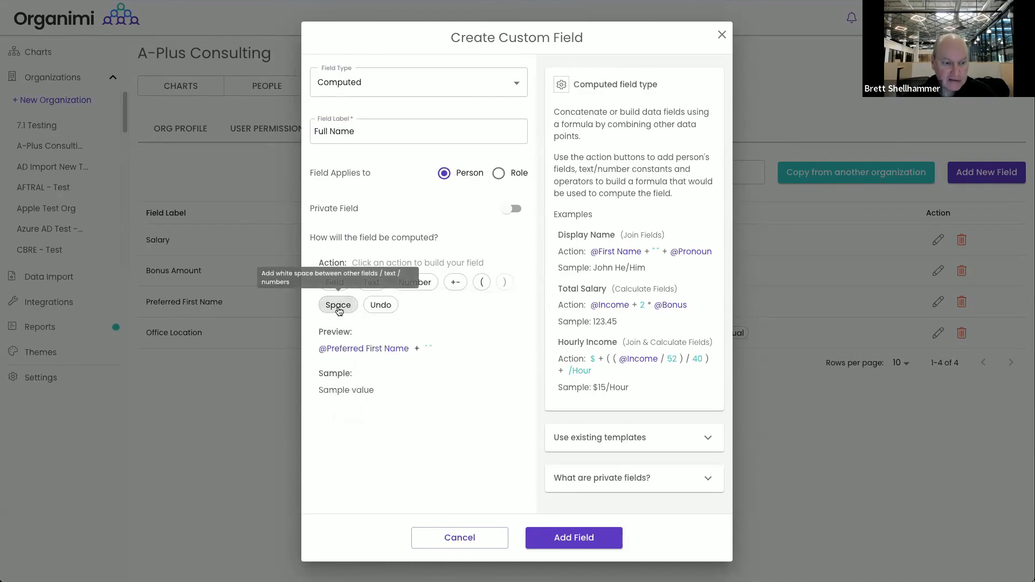
{"action": "left_click", "coordinate": [335, 283]}
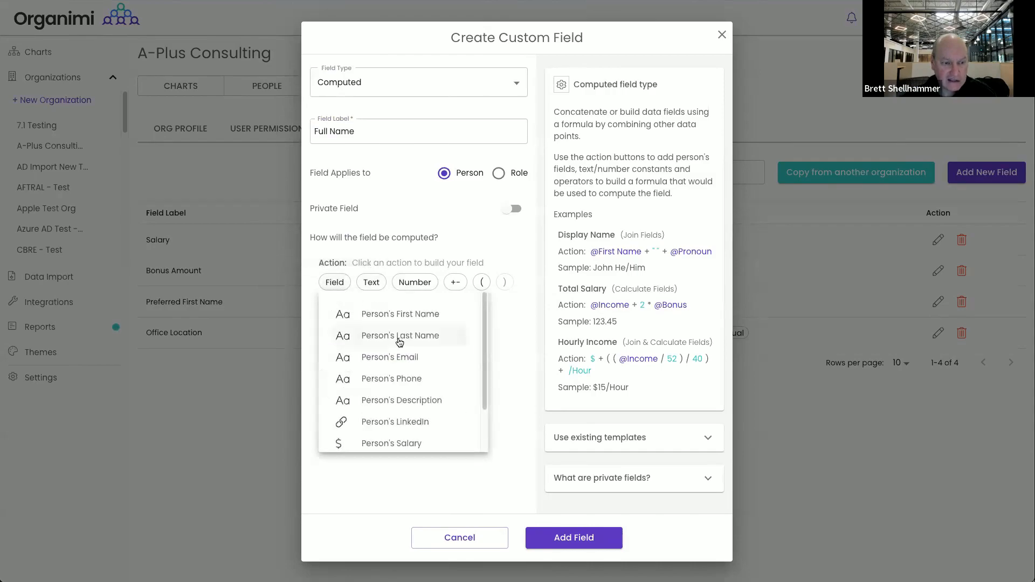
{"action": "left_click", "coordinate": [399, 338]}
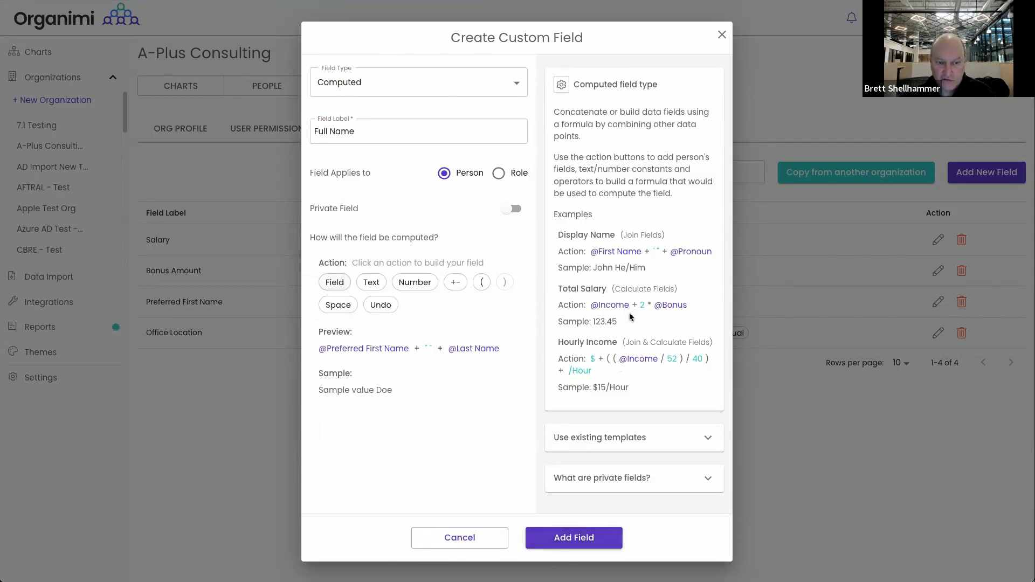
{"action": "left_click", "coordinate": [575, 540]}
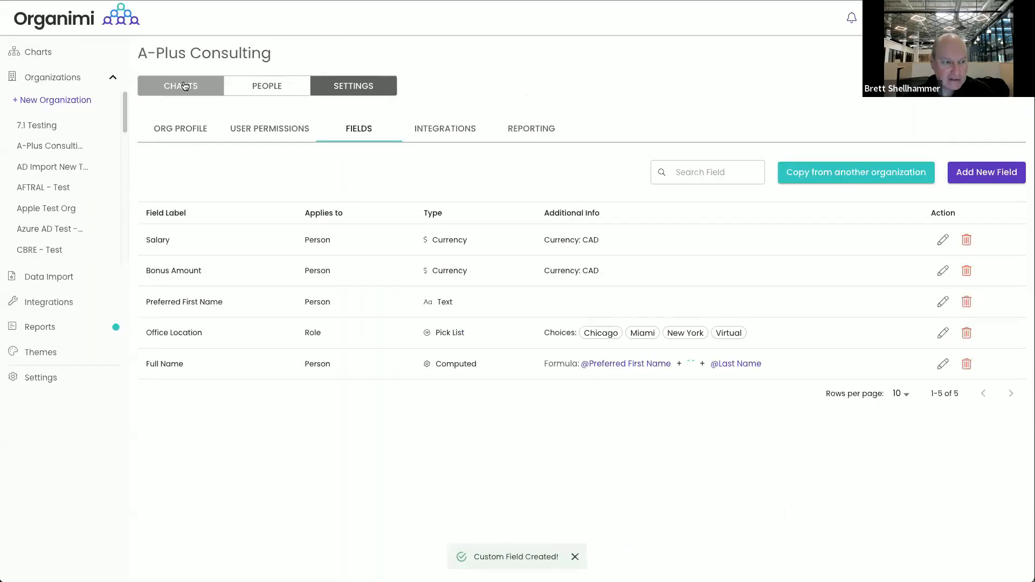
{"action": "left_click", "coordinate": [180, 87]}
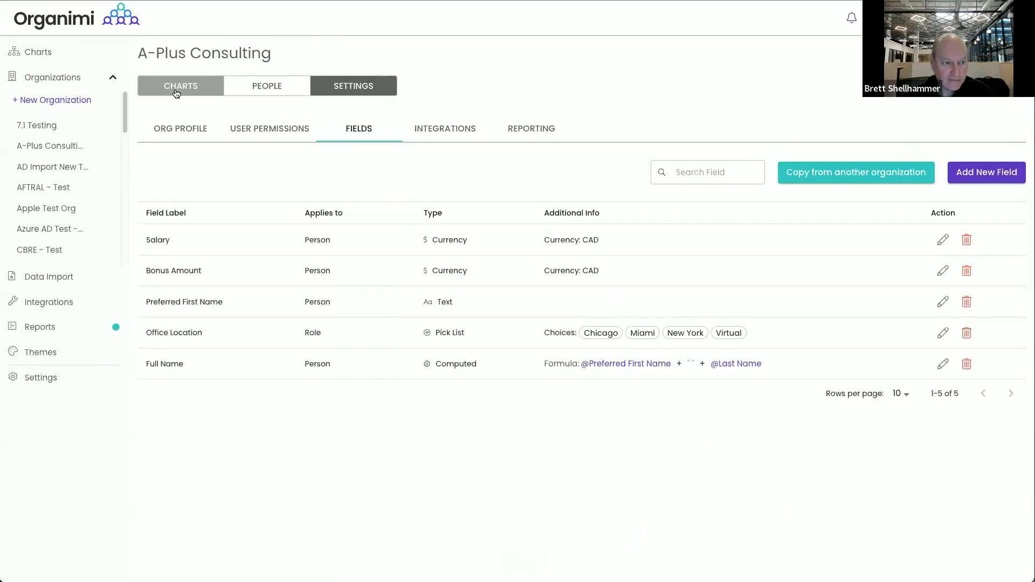
In the Core Company Chart's A-Plus Theme fields, add Full Name to the cards
{"action": "left_click", "coordinate": [187, 190]}
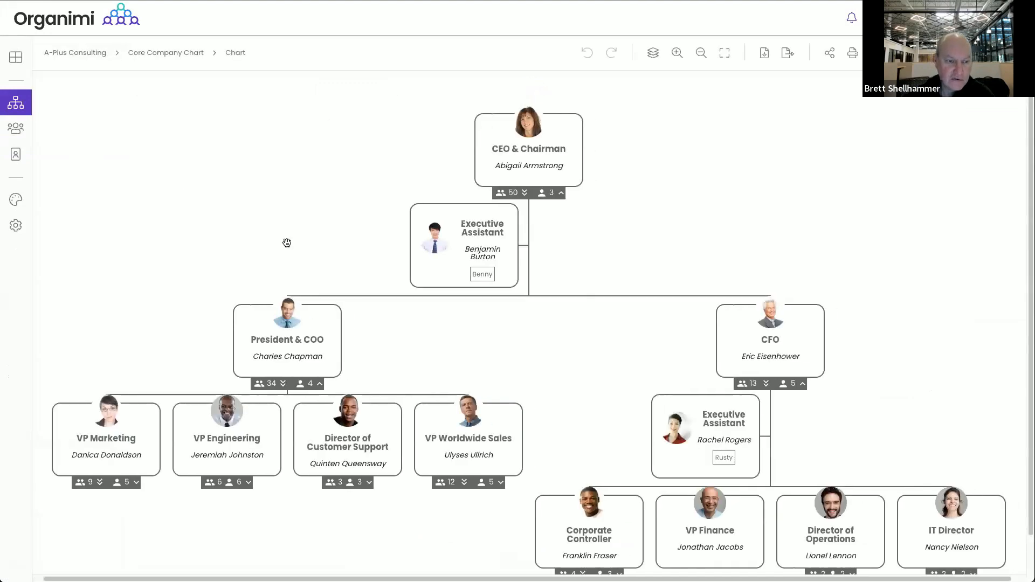
{"action": "left_click", "coordinate": [505, 274]}
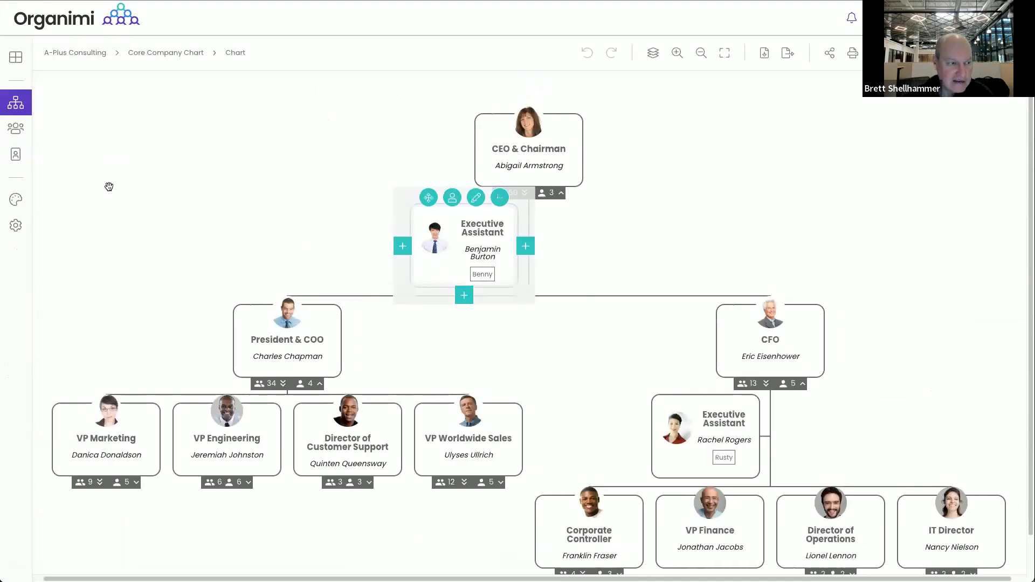
{"action": "left_click", "coordinate": [16, 199]}
{"action": "left_click", "coordinate": [469, 120]}
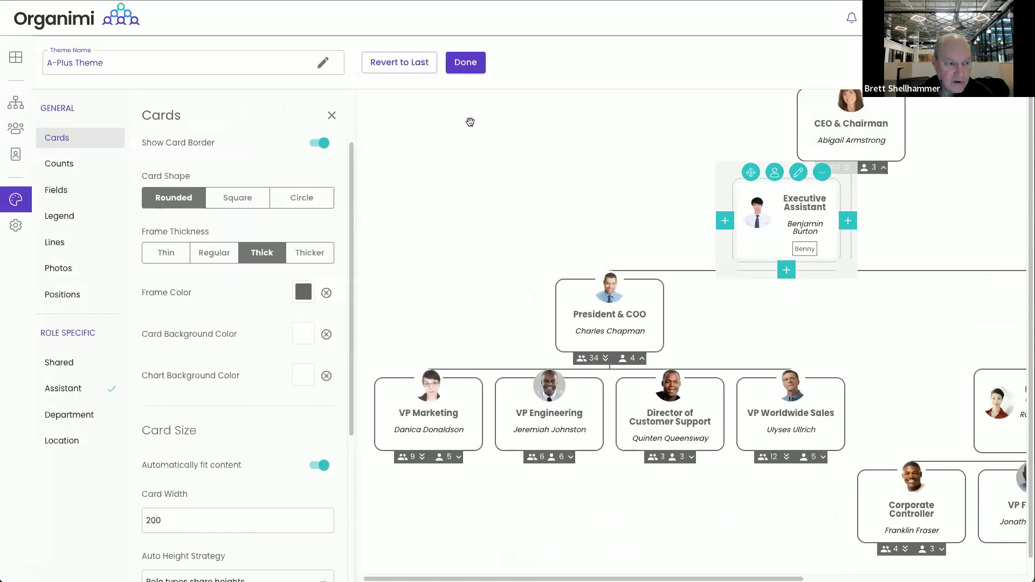
{"action": "left_click", "coordinate": [53, 190]}
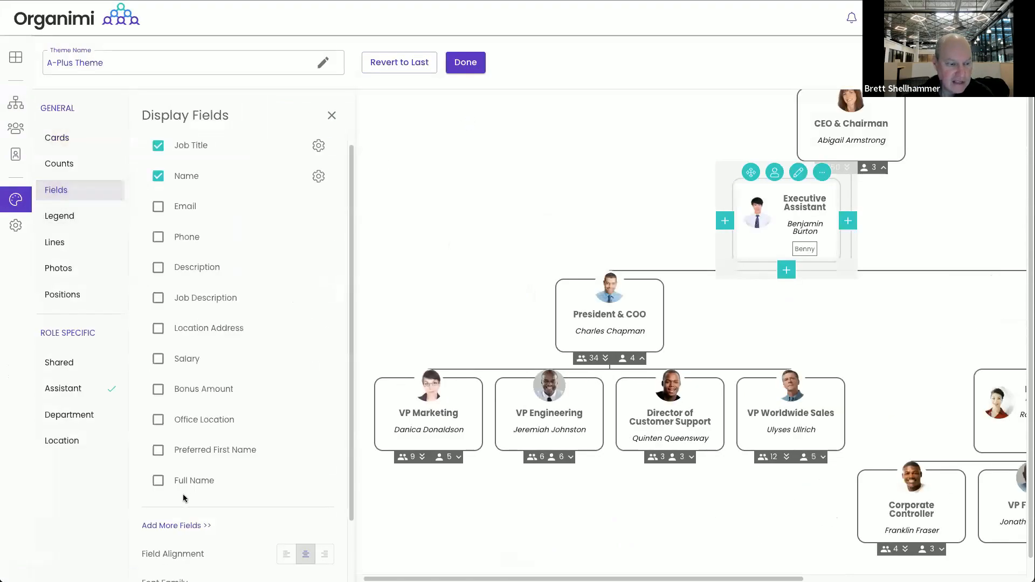
{"action": "left_click", "coordinate": [156, 481]}
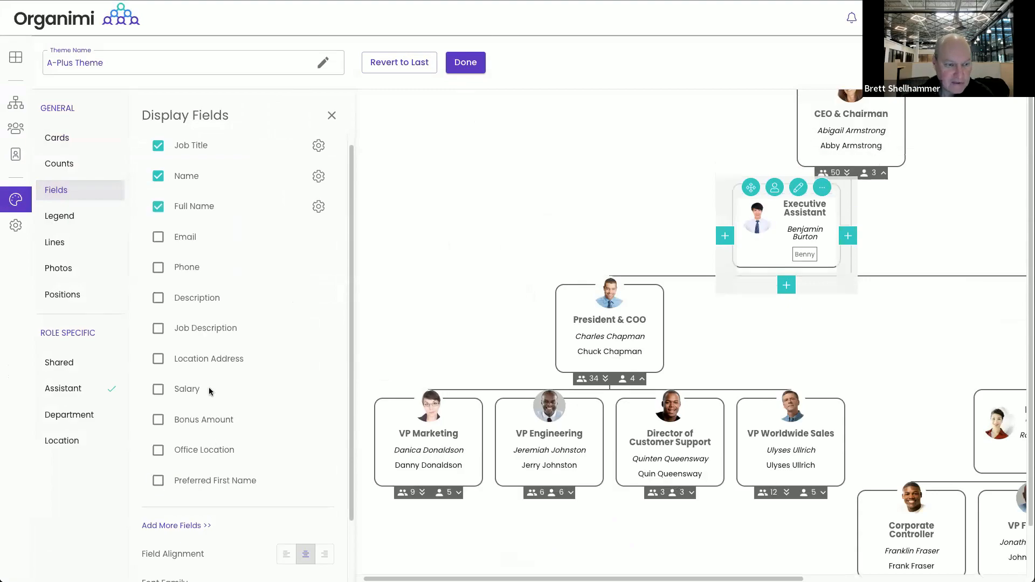
Make Full Name italic at font size 14 and hide the Name field on cards
{"action": "left_click", "coordinate": [318, 206]}
{"action": "left_click", "coordinate": [311, 251]}
{"action": "left_click", "coordinate": [272, 250]}
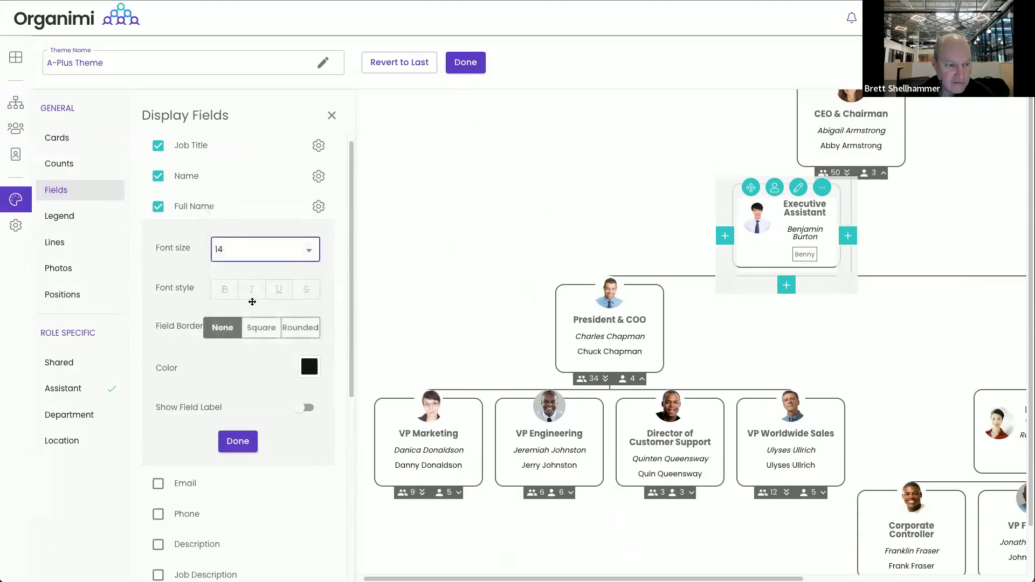
{"action": "left_click", "coordinate": [251, 292]}
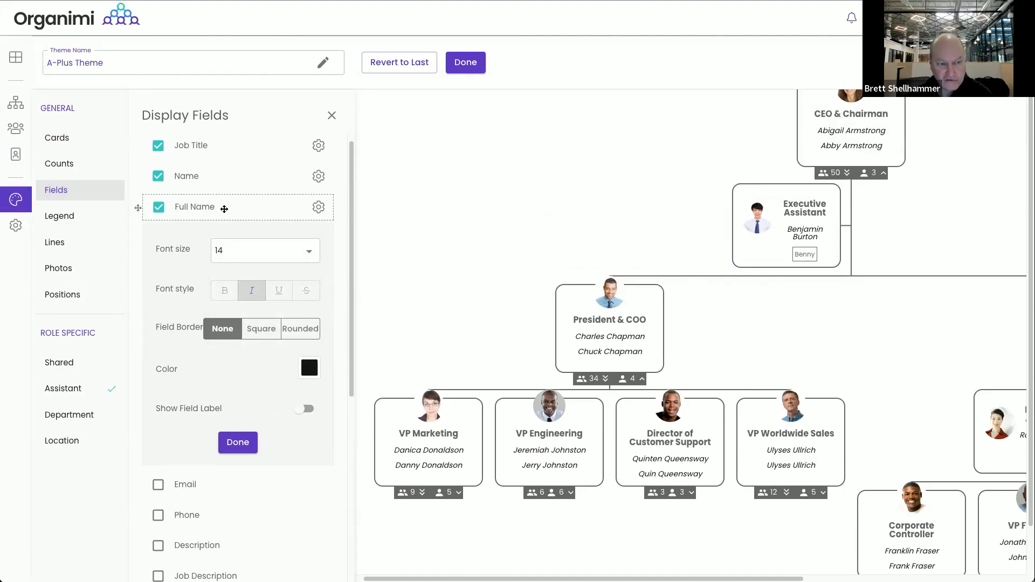
{"action": "left_click", "coordinate": [238, 442]}
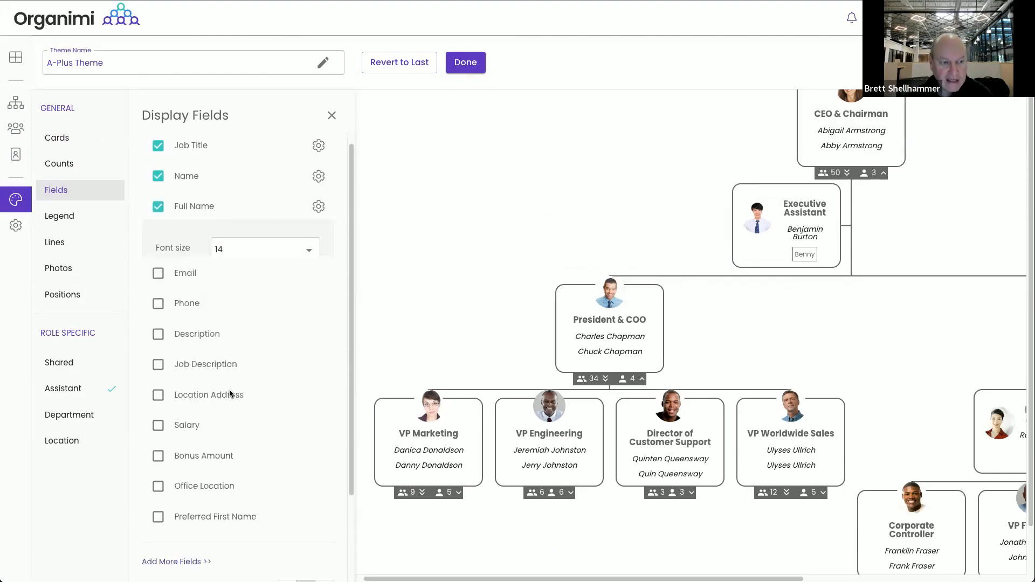
{"action": "left_click", "coordinate": [159, 178]}
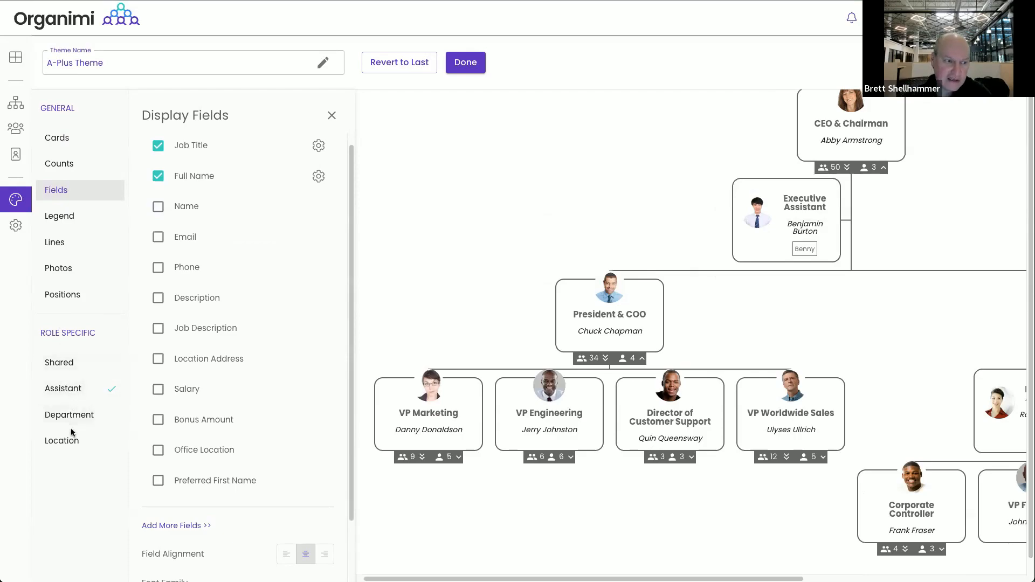
For assistant roles, hide Preferred First Name and show Full Name on cards
{"action": "left_click", "coordinate": [65, 389]}
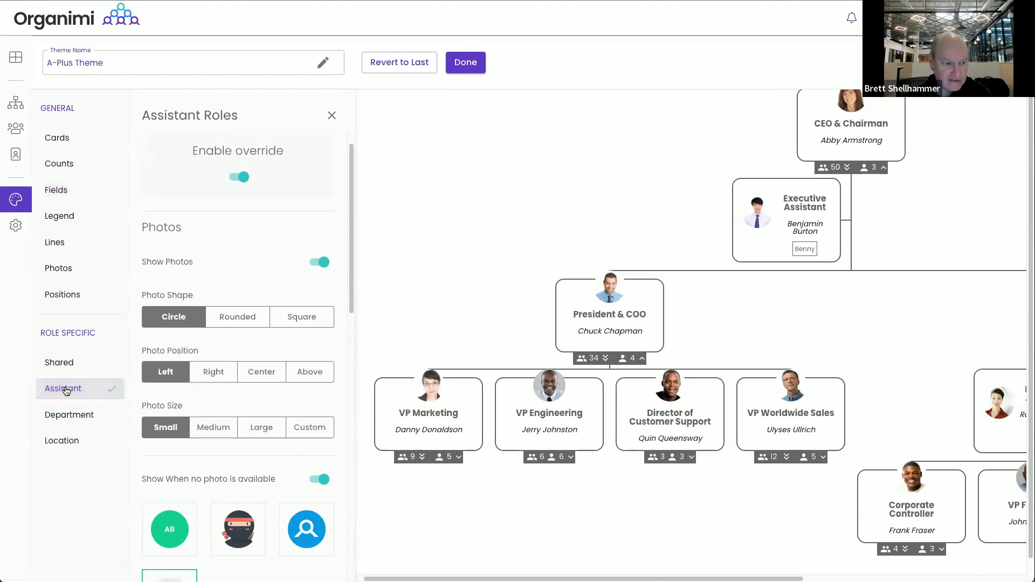
{"action": "scroll", "coordinate": [176, 376], "scroll_direction": "down", "scroll_amount": 7}
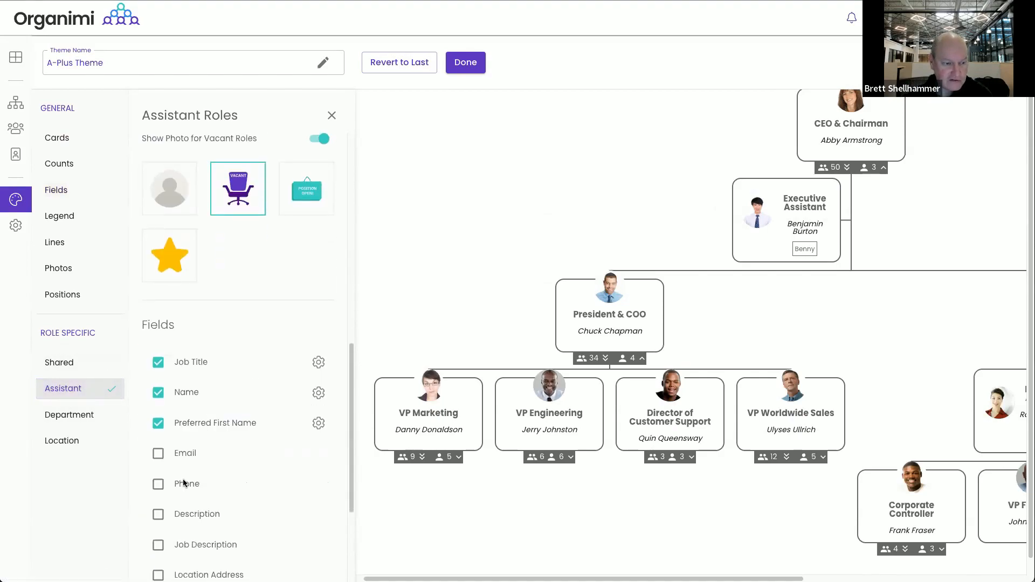
{"action": "scroll", "coordinate": [212, 428], "scroll_direction": "down", "scroll_amount": 1}
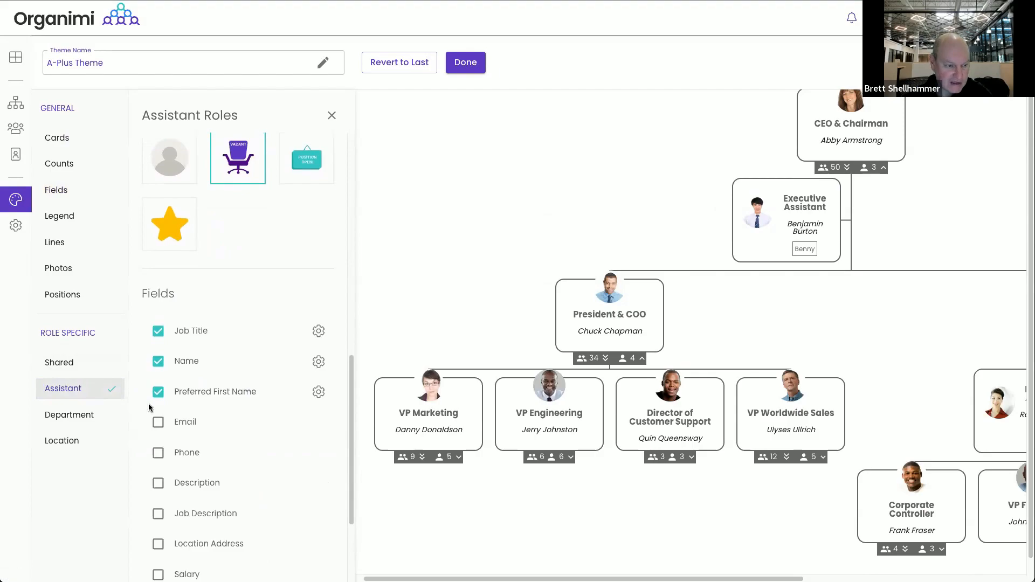
{"action": "left_click", "coordinate": [174, 401]}
{"action": "scroll", "coordinate": [173, 485], "scroll_direction": "down", "scroll_amount": 4}
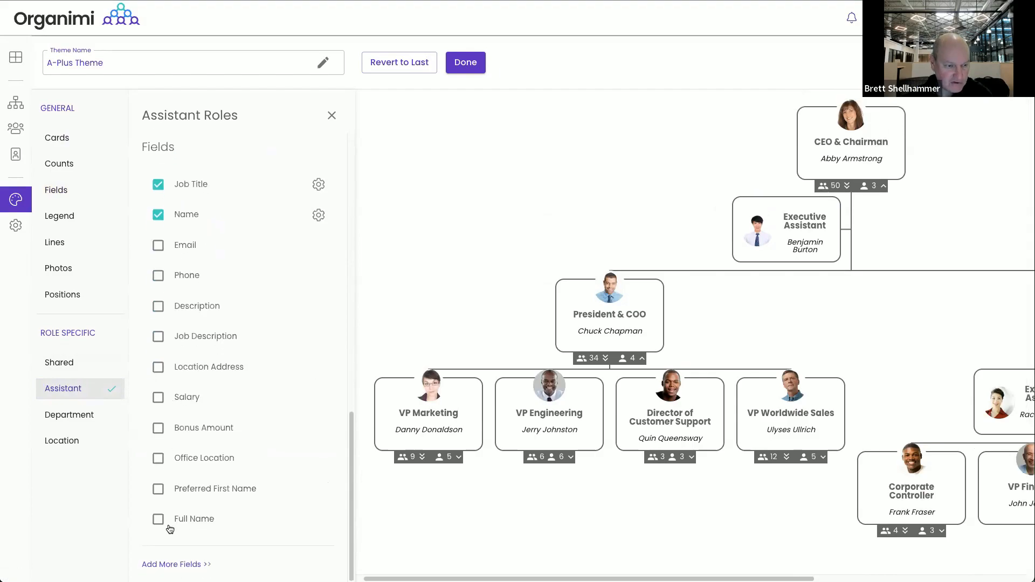
{"action": "left_click", "coordinate": [158, 520]}
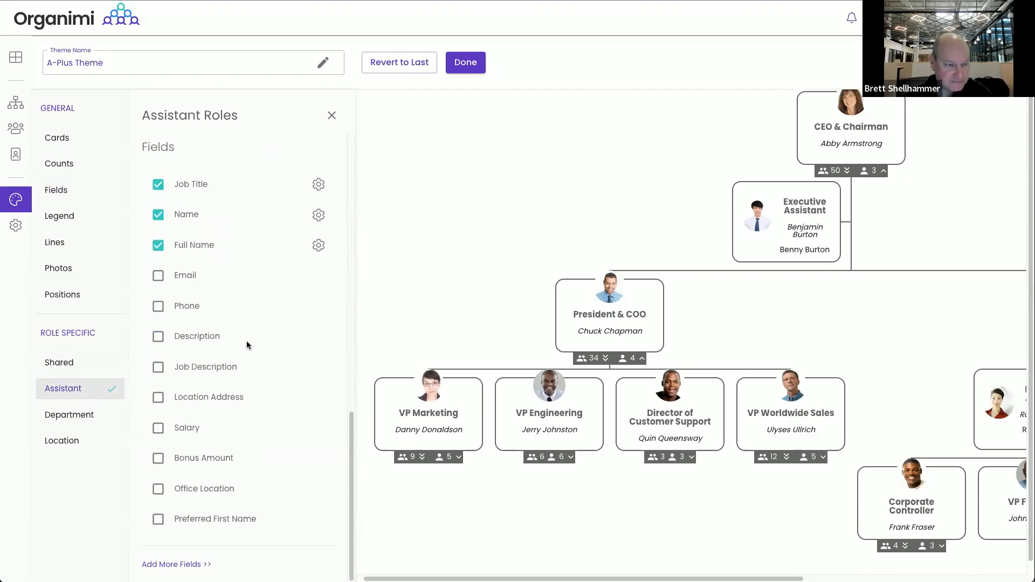
Make the assistant-card Full Name italic and hide the separate Name field
{"action": "left_click", "coordinate": [319, 246]}
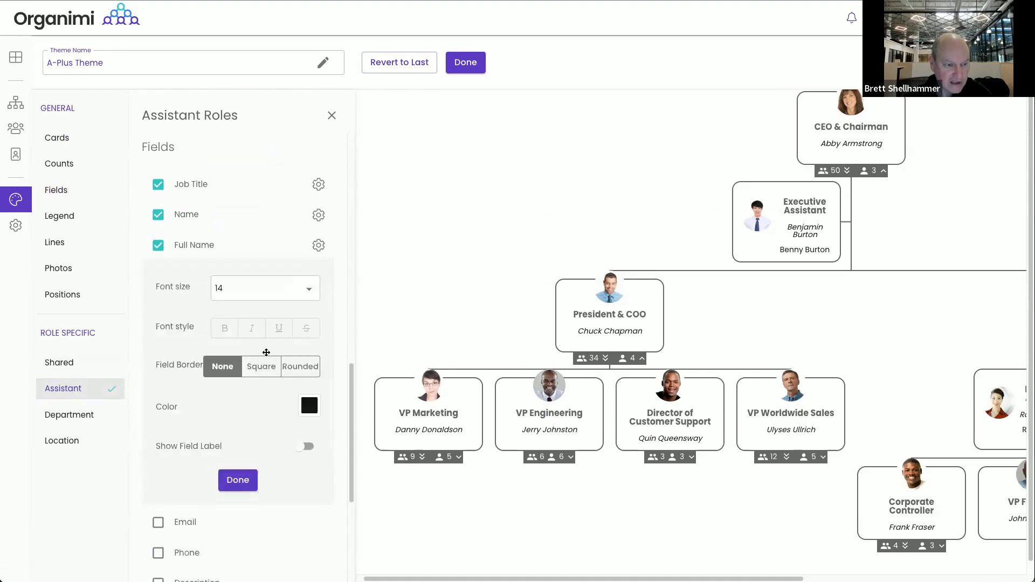
{"action": "left_click", "coordinate": [252, 328]}
{"action": "left_click", "coordinate": [238, 480]}
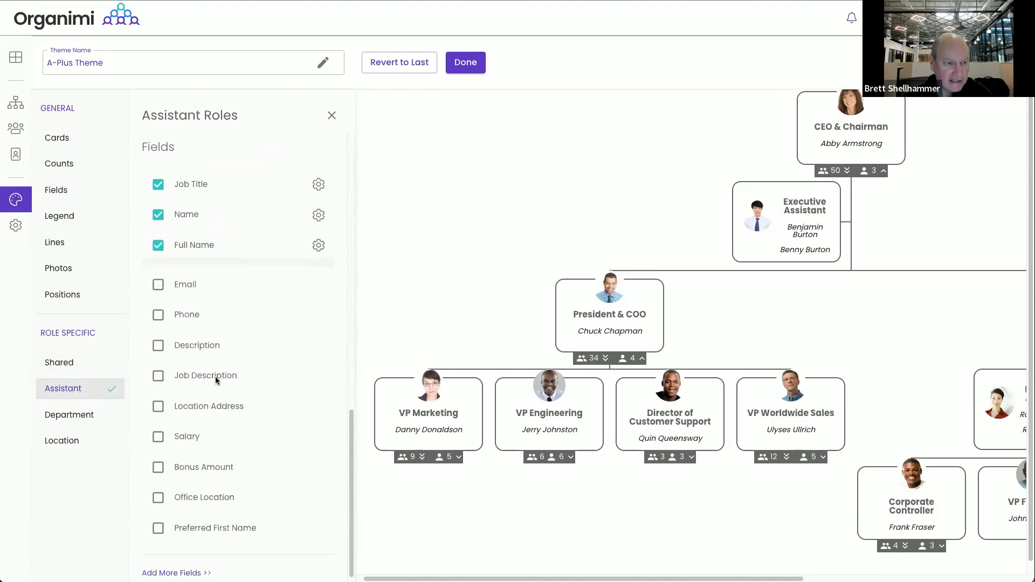
{"action": "left_click", "coordinate": [159, 216]}
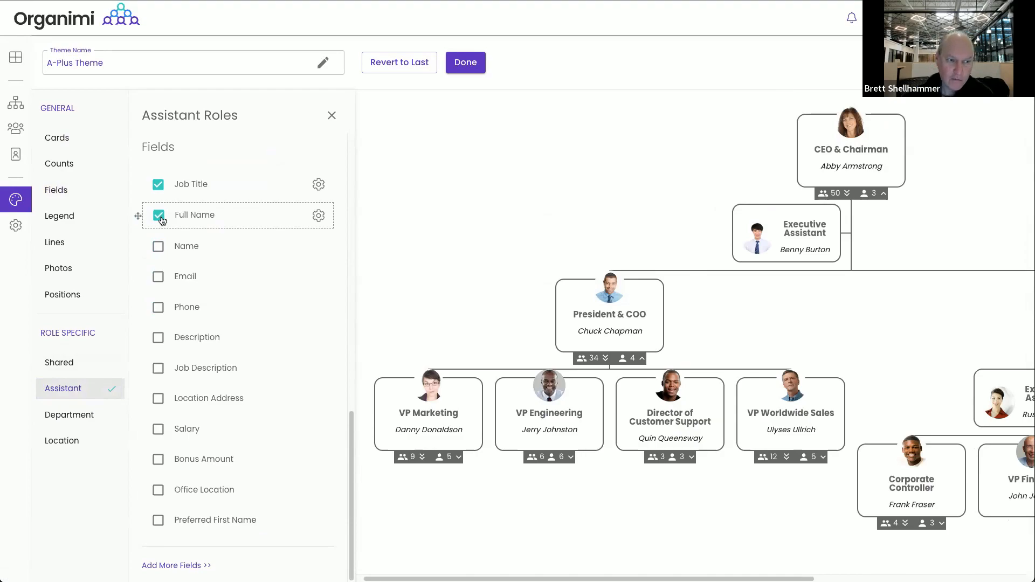
{"action": "mouse_move", "coordinate": [766, 240]}
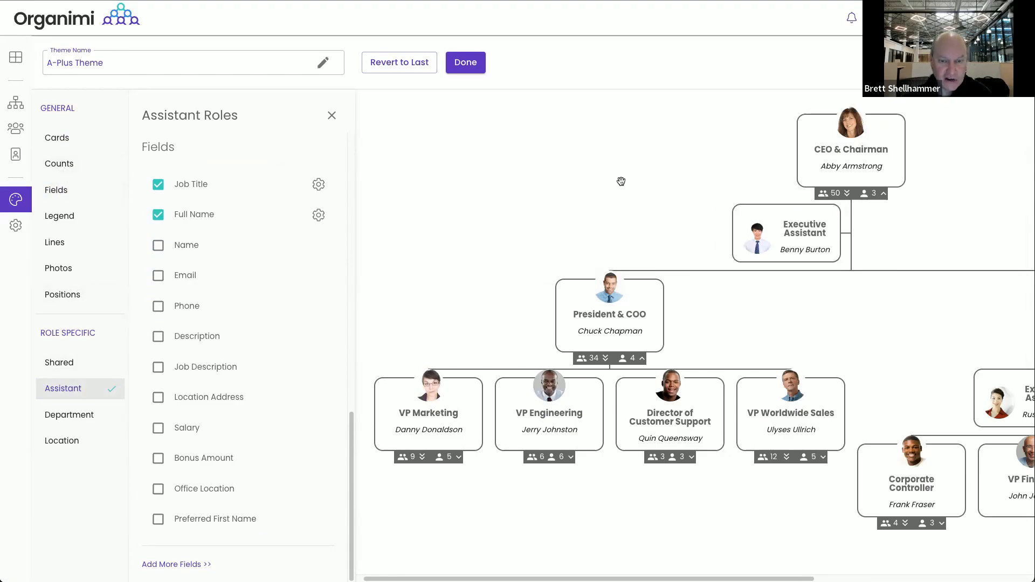
{"action": "mouse_move", "coordinate": [833, 168]}
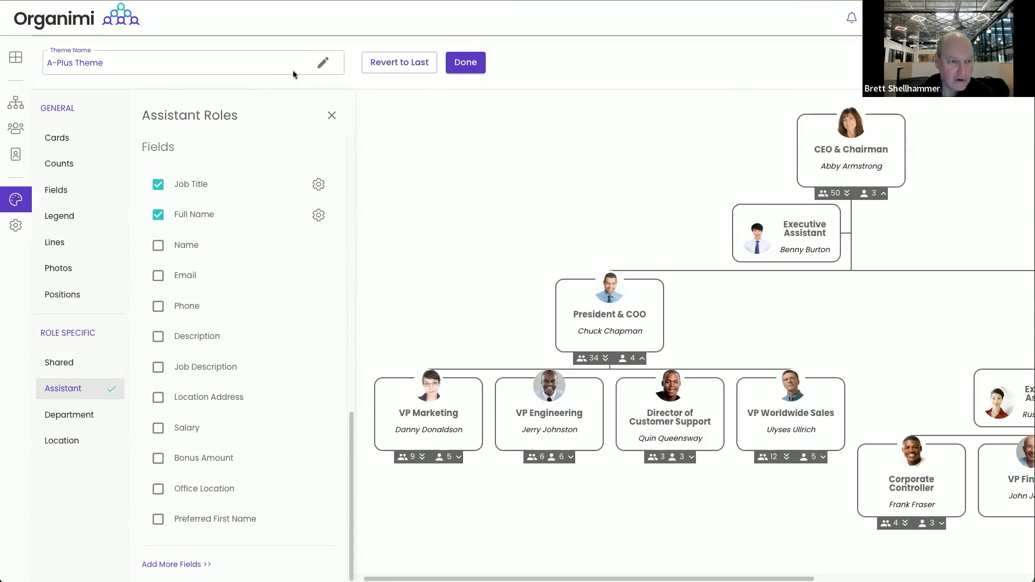
Close the theme editor and go to A-Plus Consulting's Settings > Fields list
{"action": "left_click", "coordinate": [465, 63]}
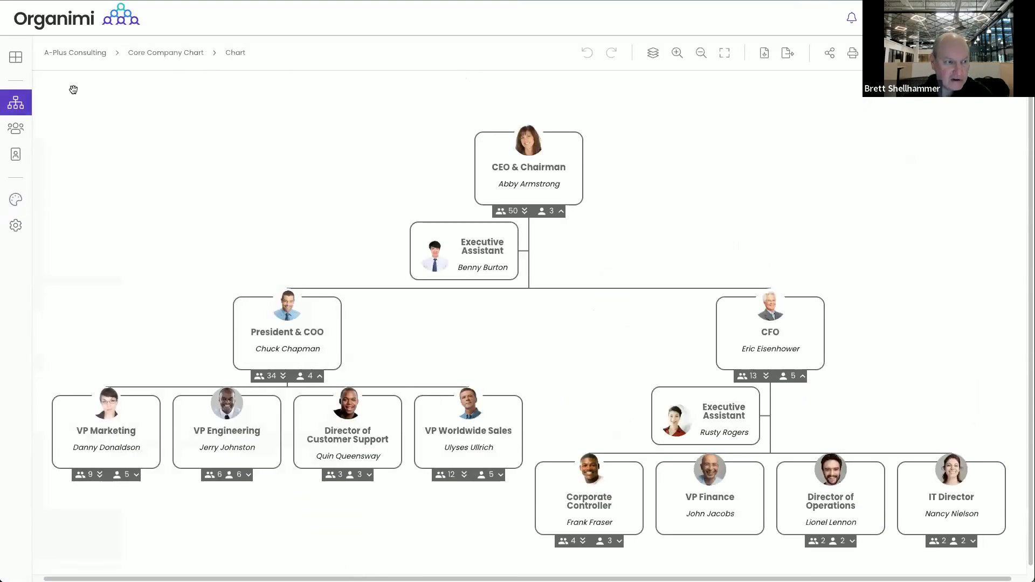
{"action": "left_click", "coordinate": [75, 52]}
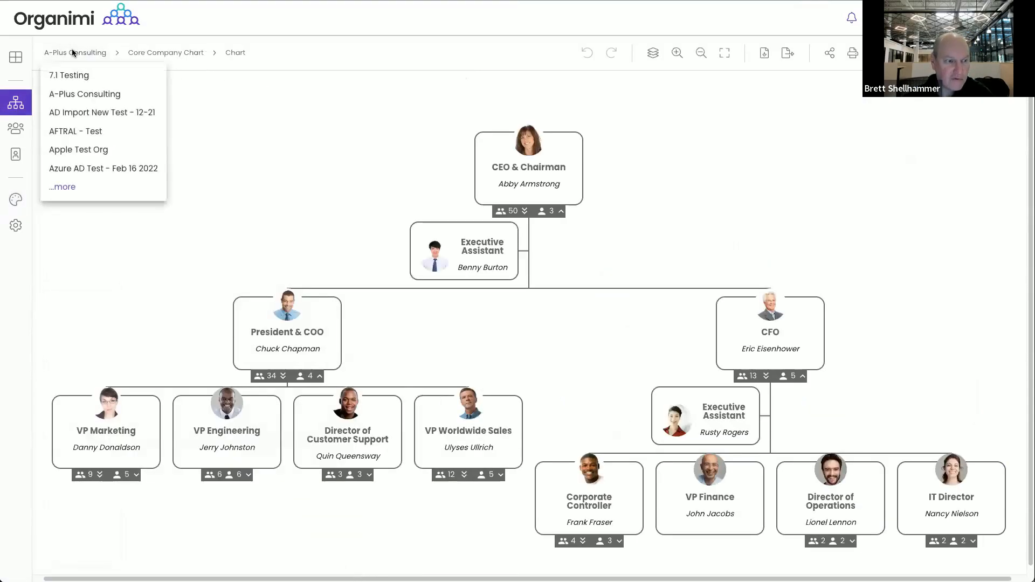
{"action": "left_click", "coordinate": [72, 186]}
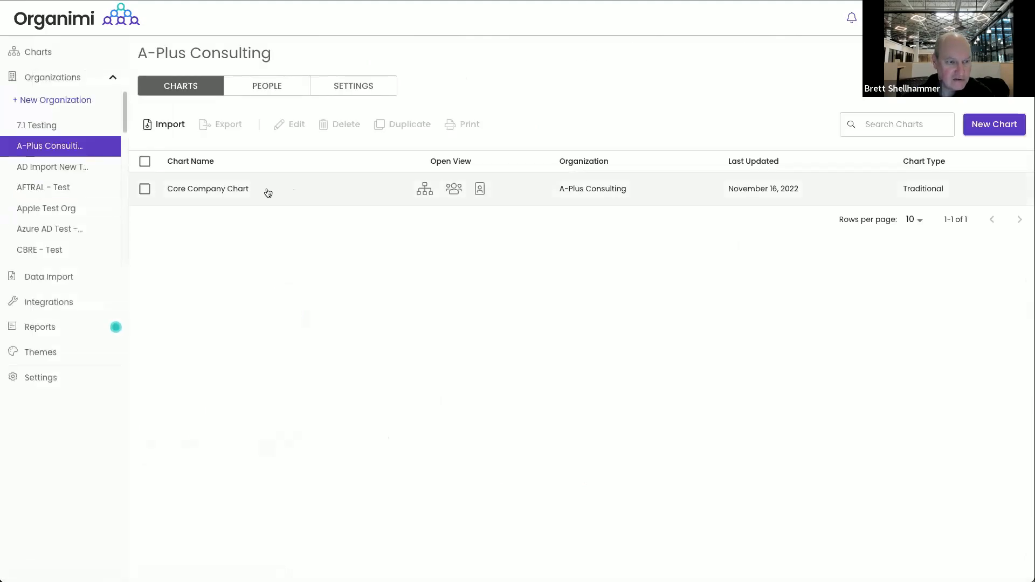
{"action": "left_click", "coordinate": [384, 85]}
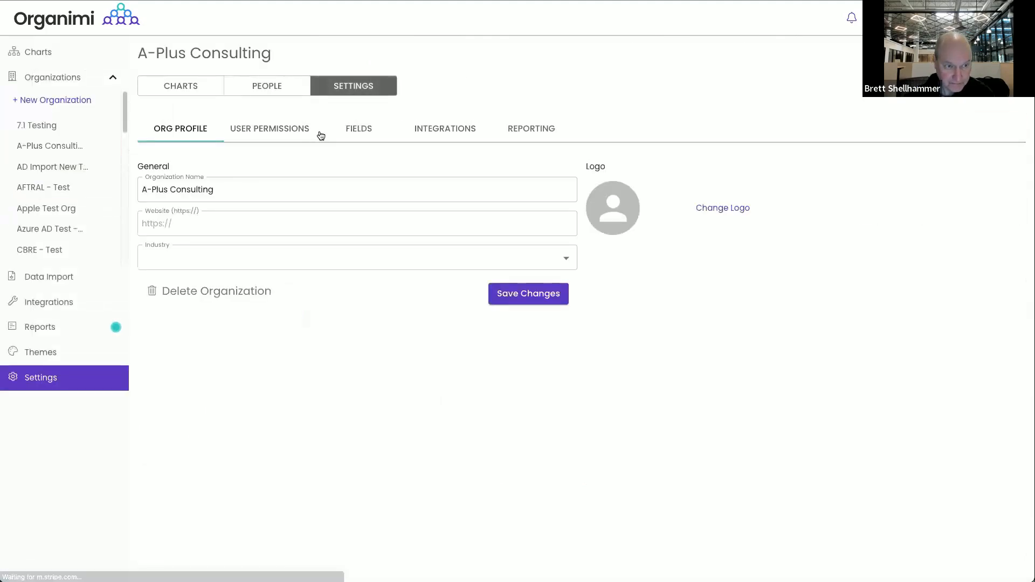
{"action": "left_click", "coordinate": [355, 129]}
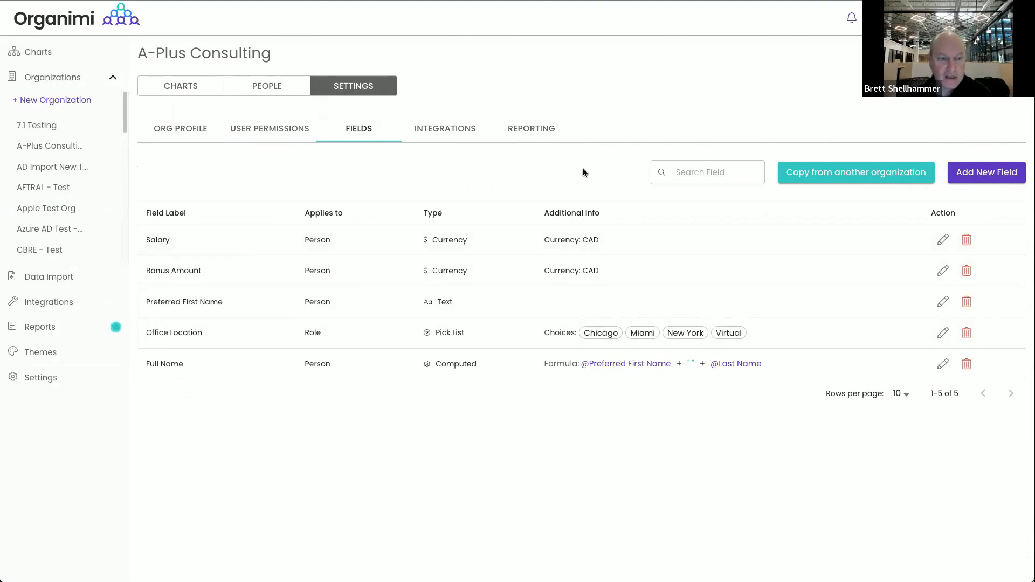
Start a new Computed custom field labeled OTE
{"action": "left_click", "coordinate": [979, 173]}
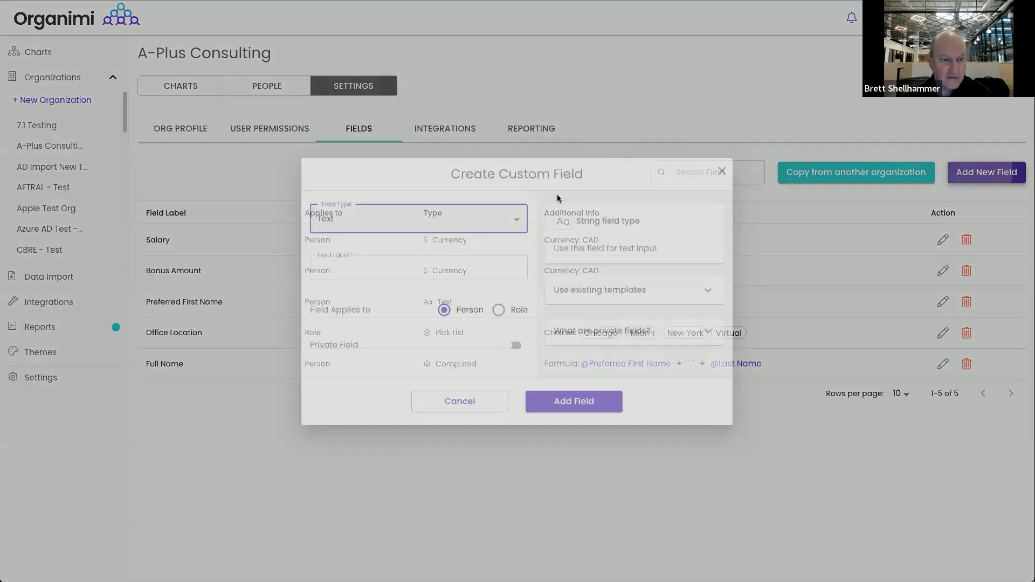
{"action": "left_click", "coordinate": [459, 216]}
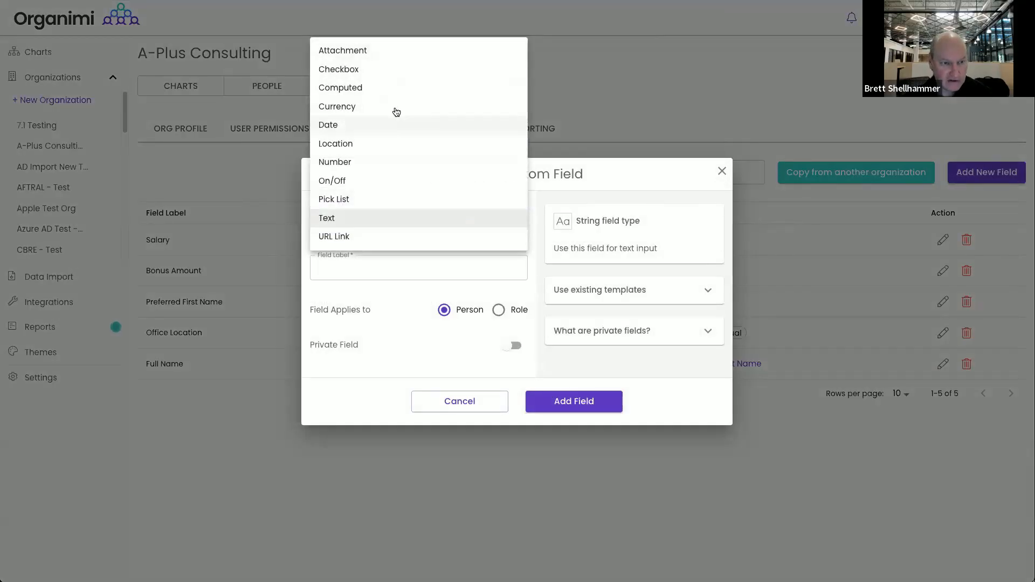
{"action": "left_click", "coordinate": [382, 87]}
{"action": "left_click", "coordinate": [337, 137]}
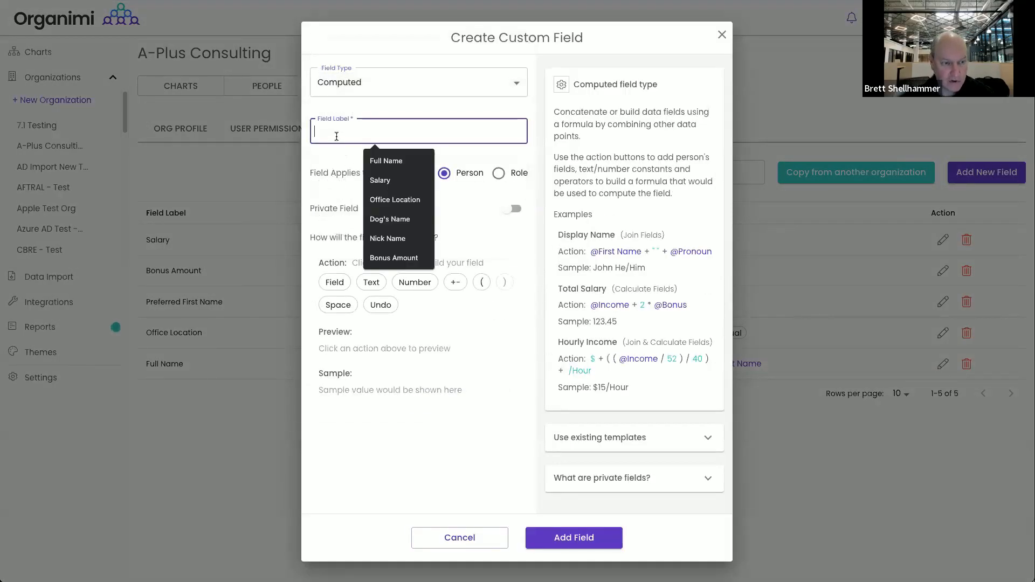
{"action": "type", "text": "OTE"}
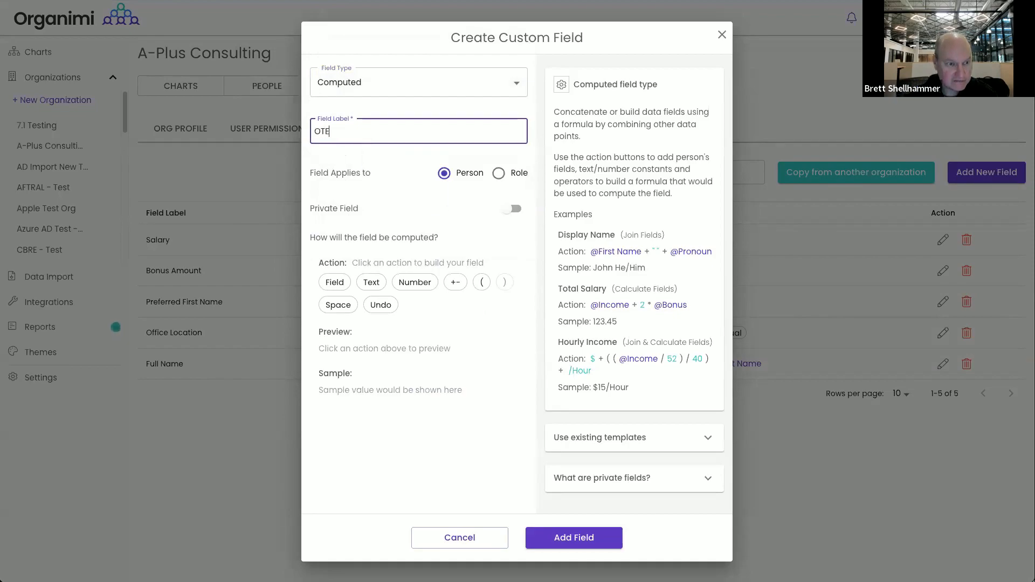
Begin the OTE formula with the literal text CA$ followed by an opening parenthesis
{"action": "left_click", "coordinate": [372, 282]}
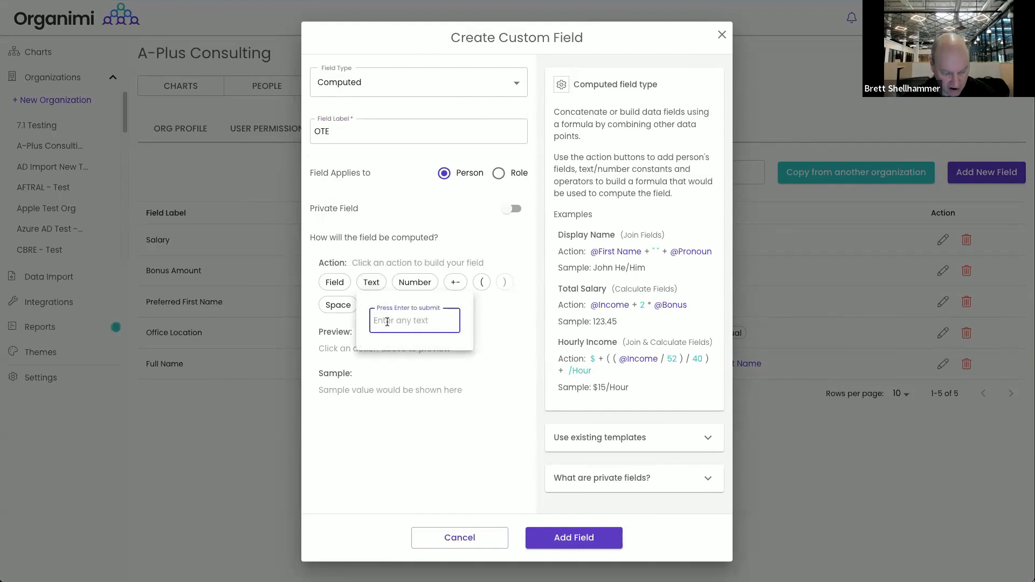
{"action": "type", "text": "CA"}
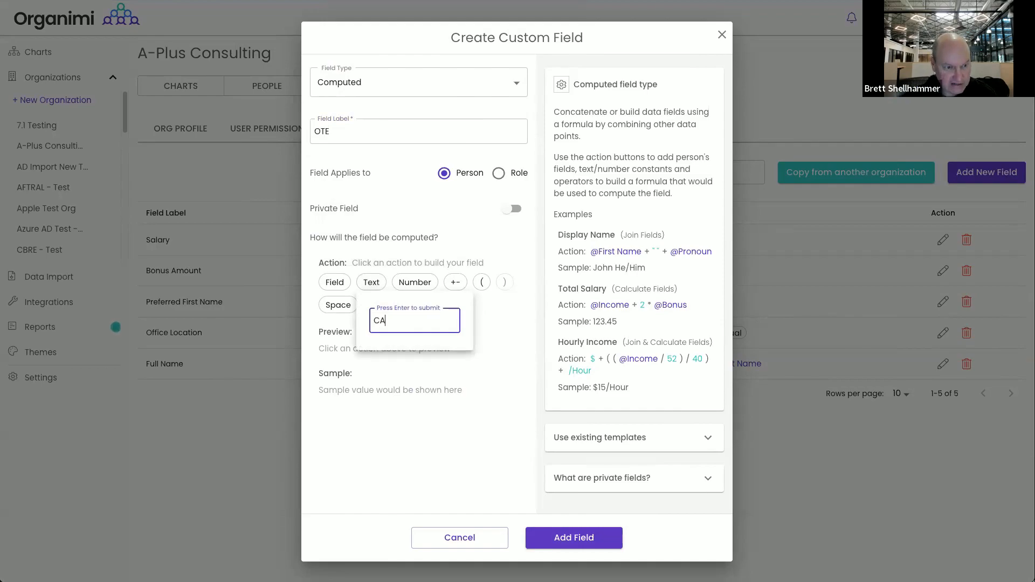
{"action": "type", "text": "$"}
{"action": "key", "text": "Return"}
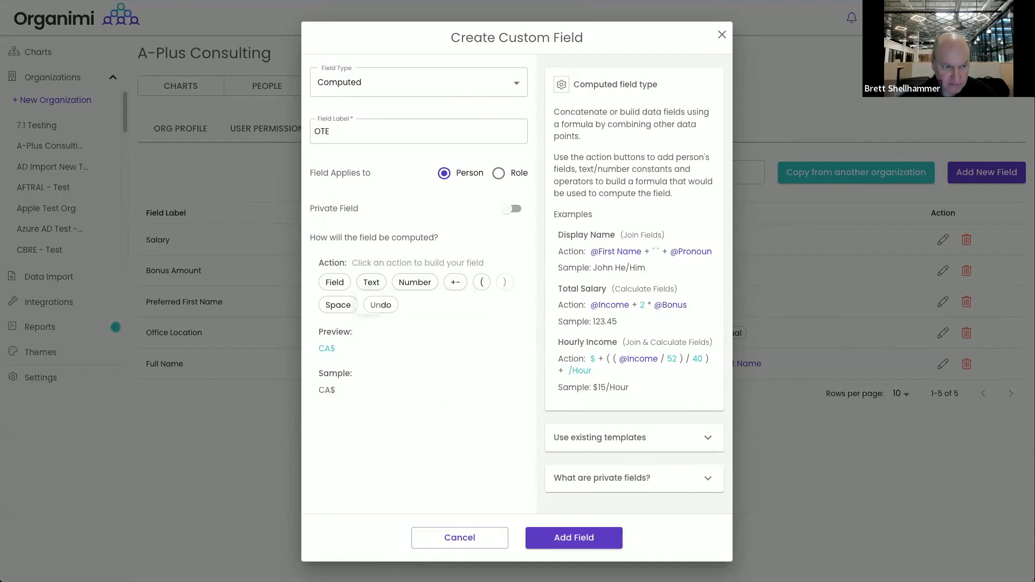
{"action": "left_click", "coordinate": [331, 284]}
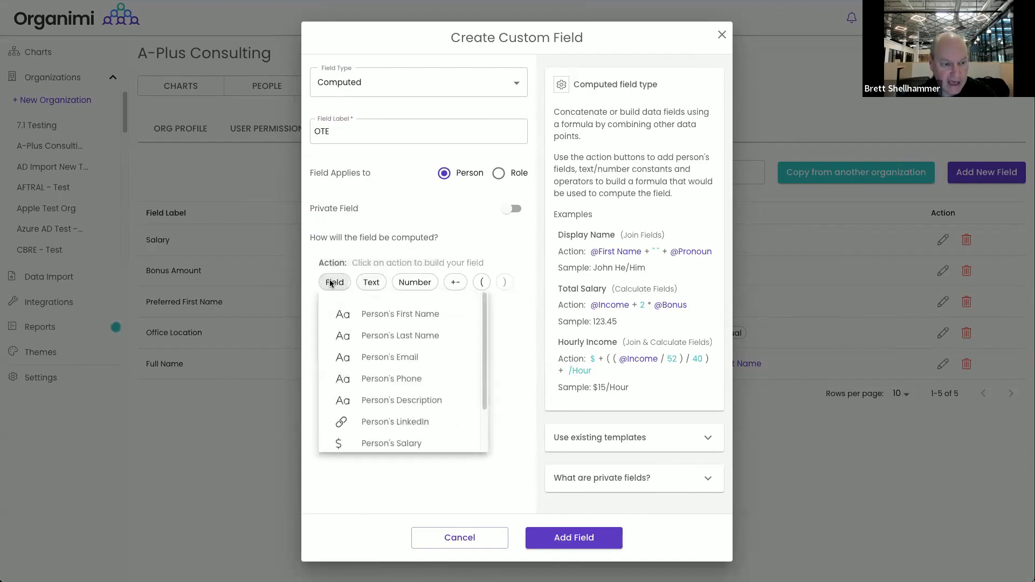
{"action": "left_click", "coordinate": [514, 387]}
{"action": "left_click", "coordinate": [482, 283]}
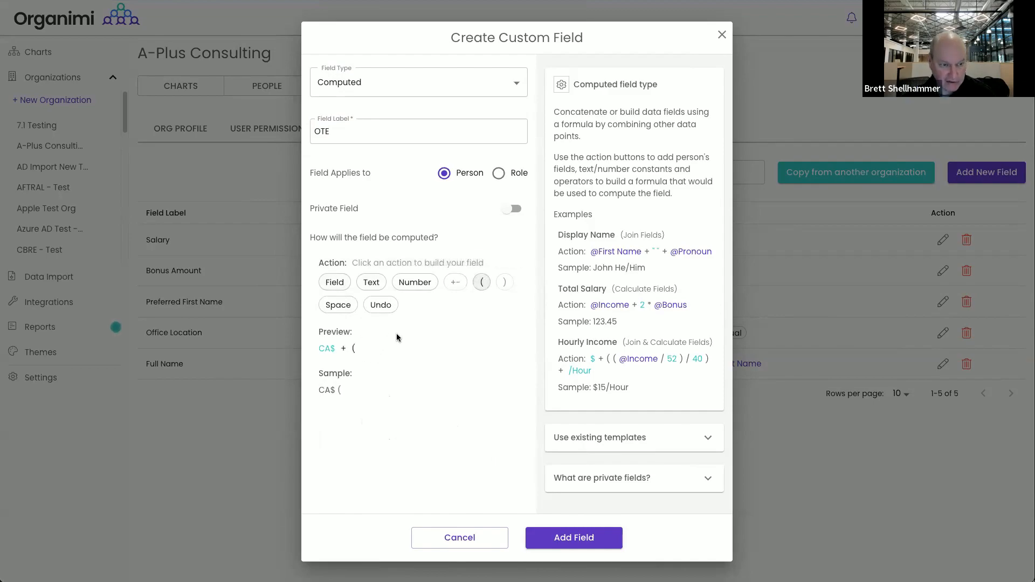
{"action": "left_click", "coordinate": [405, 283]}
{"action": "left_click", "coordinate": [457, 431]}
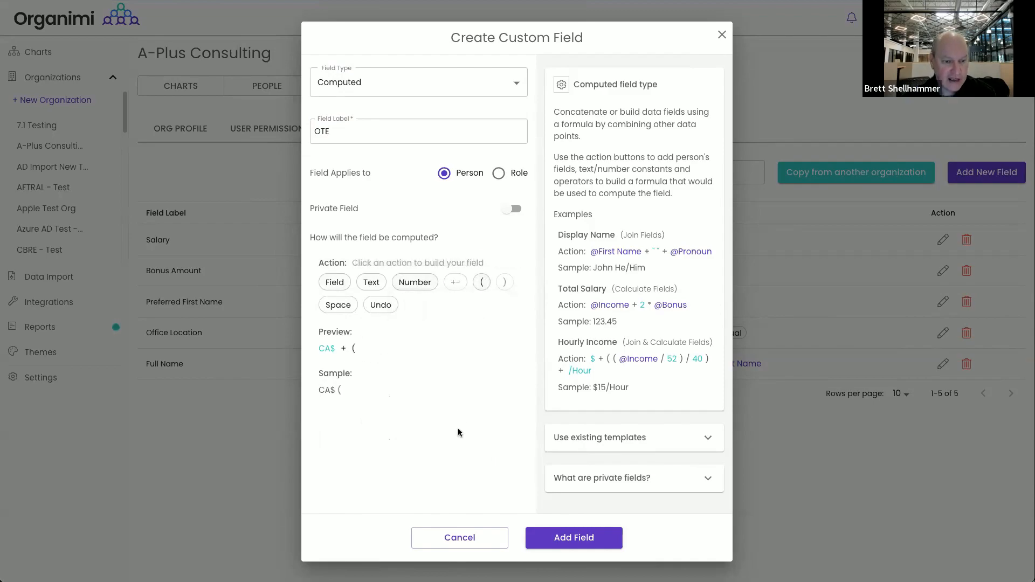
Complete the formula with Salary + Bonus Amount and a closing parenthesis, then save the field
{"action": "left_click", "coordinate": [335, 284]}
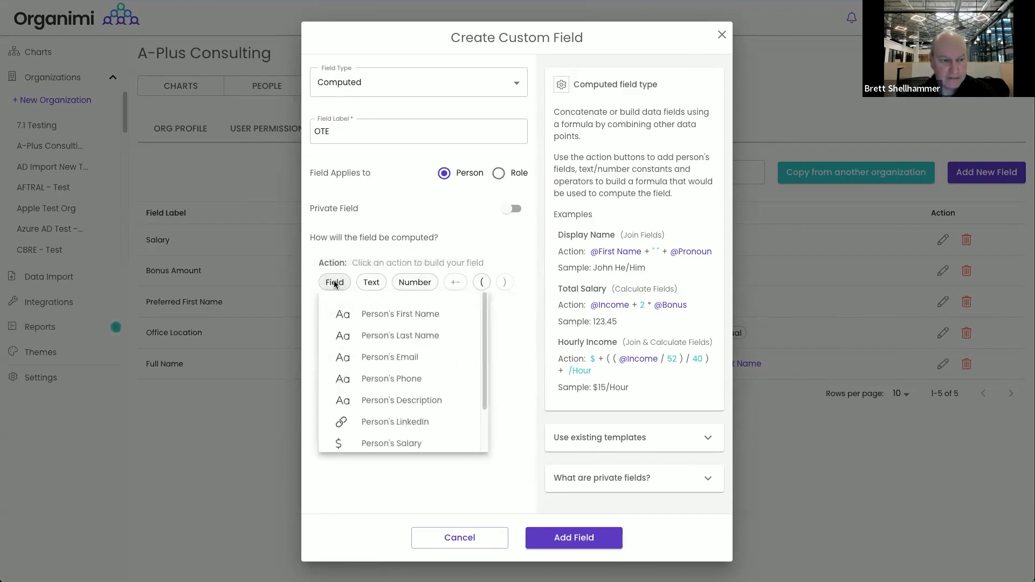
{"action": "scroll", "coordinate": [395, 401], "scroll_direction": "down", "scroll_amount": 1}
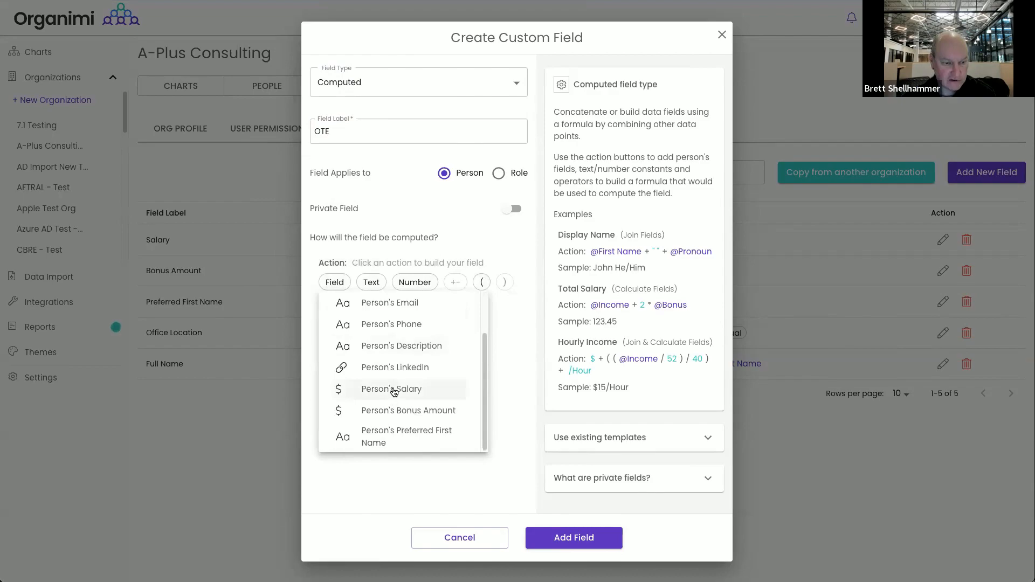
{"action": "left_click", "coordinate": [393, 390]}
{"action": "left_click", "coordinate": [455, 282]}
{"action": "left_click", "coordinate": [455, 305]}
{"action": "left_click", "coordinate": [335, 282]}
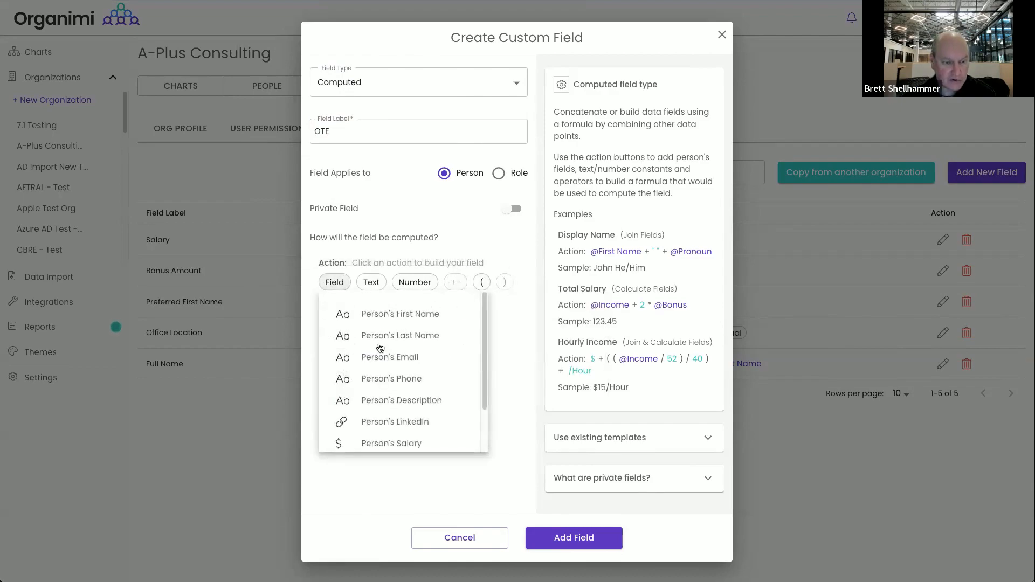
{"action": "scroll", "coordinate": [411, 430], "scroll_direction": "down", "scroll_amount": 2}
{"action": "left_click", "coordinate": [409, 410]}
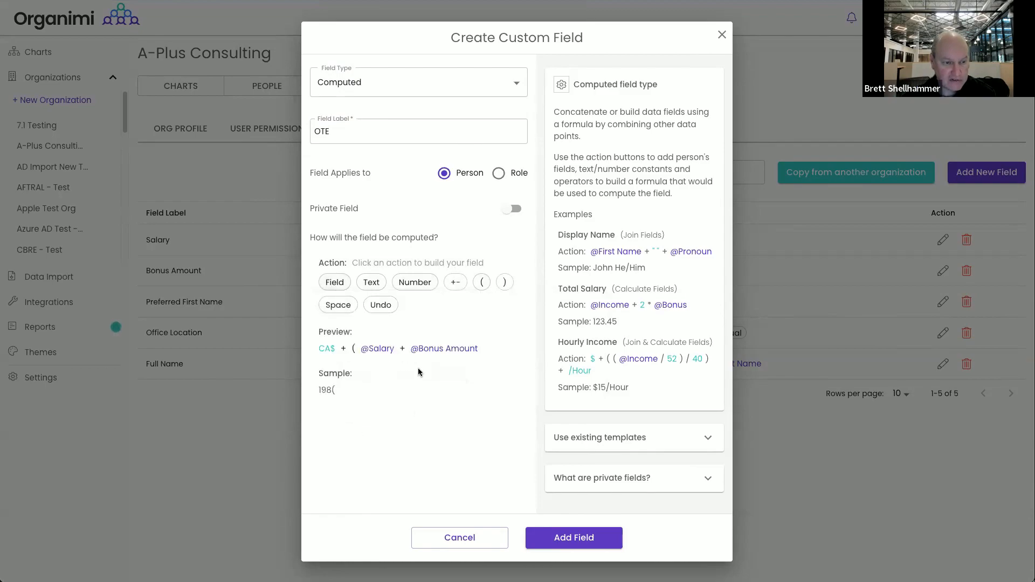
{"action": "left_click", "coordinate": [506, 282]}
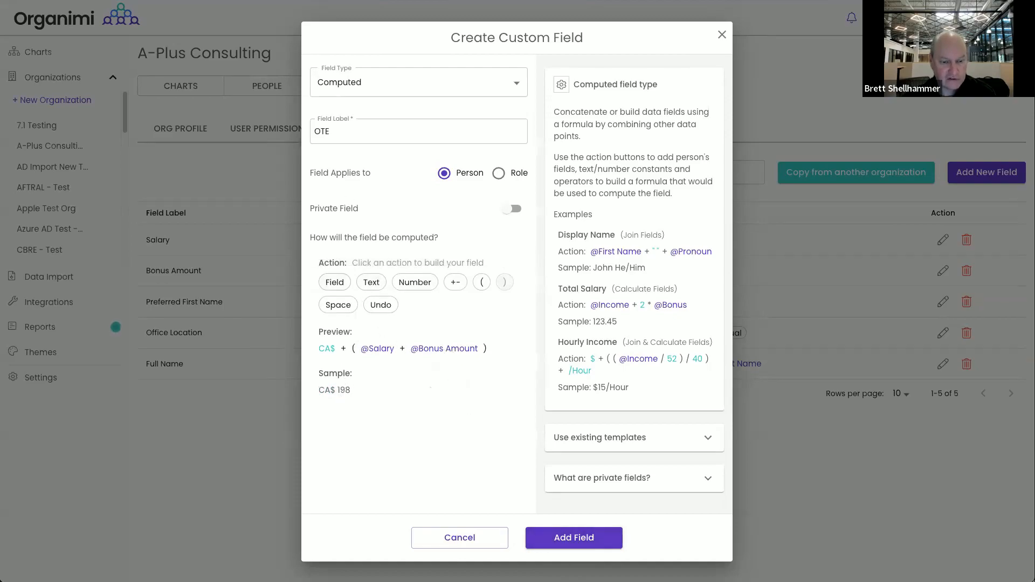
{"action": "left_click", "coordinate": [587, 541]}
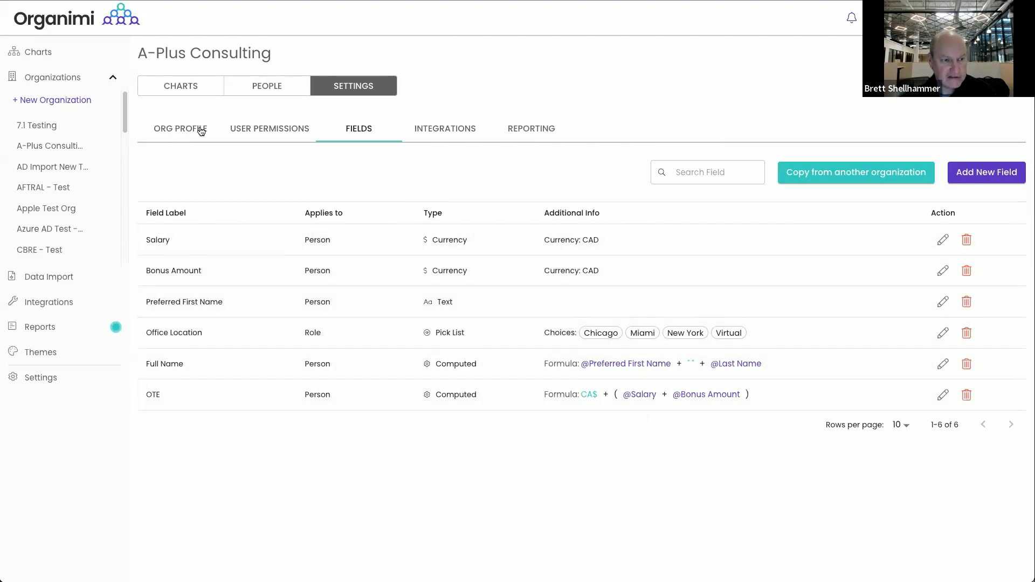
{"action": "left_click", "coordinate": [182, 87]}
Go from the Core Company Chart to A-Plus Consulting's custom fields settings
{"action": "left_click", "coordinate": [195, 187]}
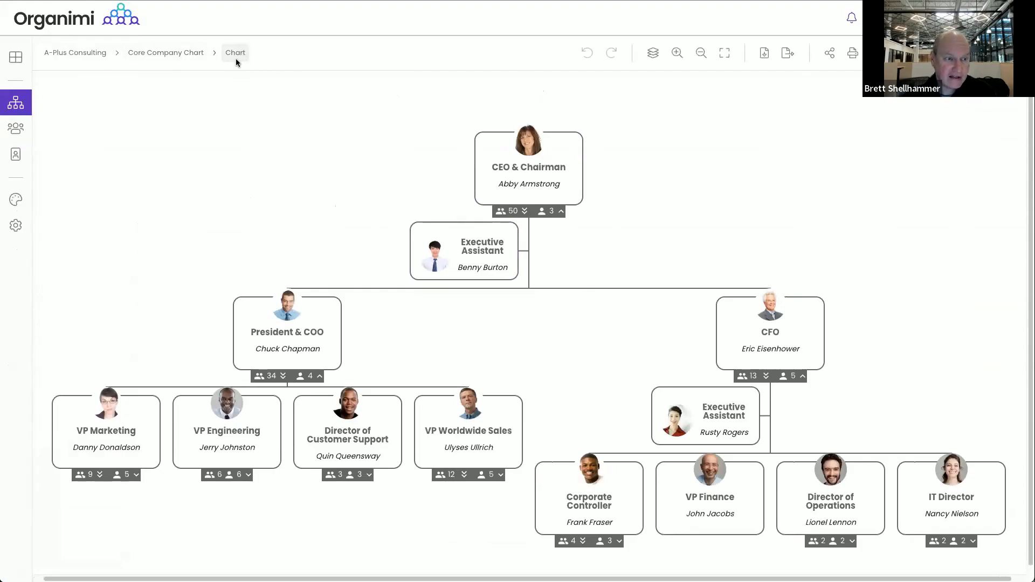
{"action": "left_click", "coordinate": [75, 51]}
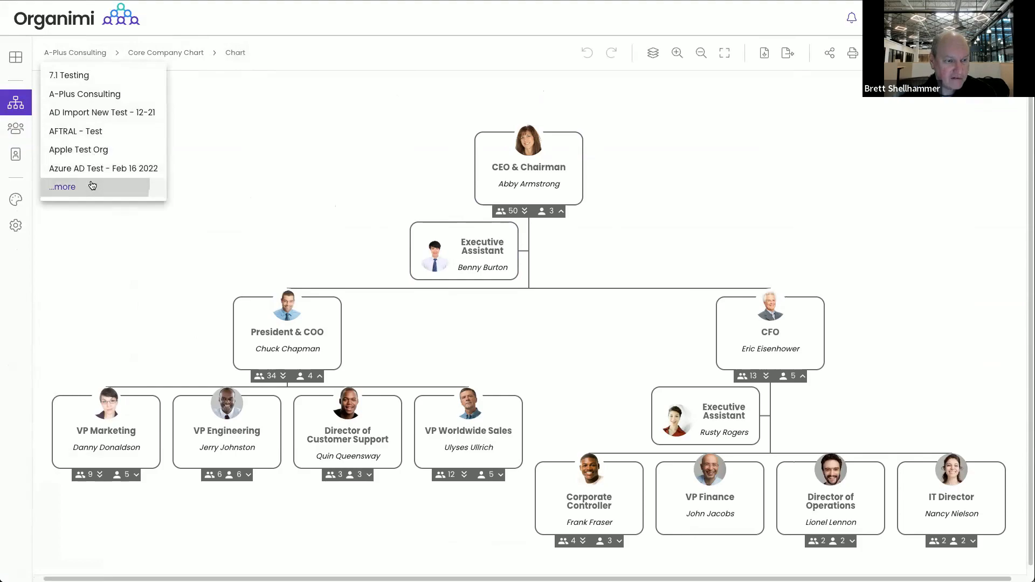
{"action": "left_click", "coordinate": [70, 188]}
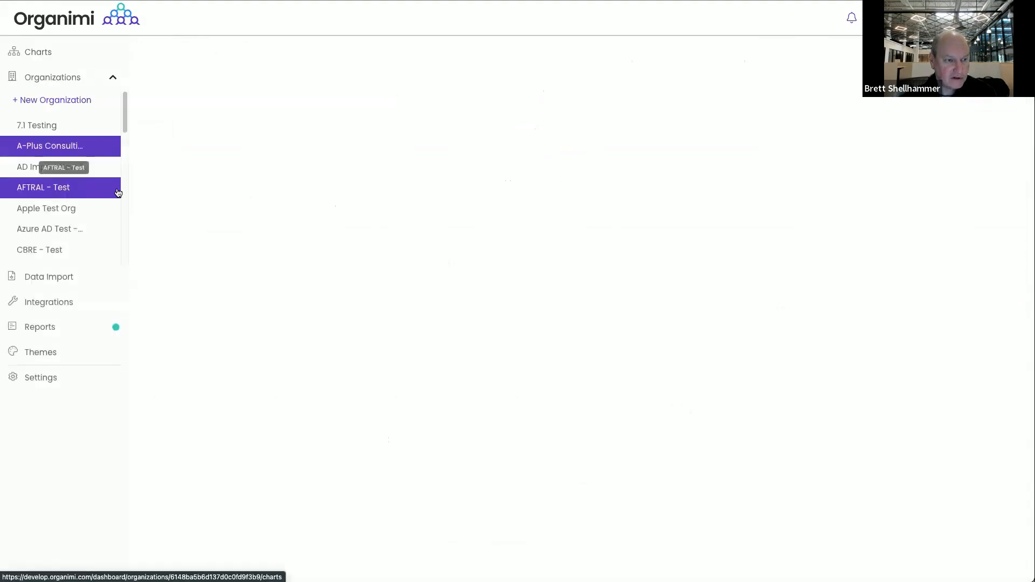
{"action": "left_click", "coordinate": [334, 87]}
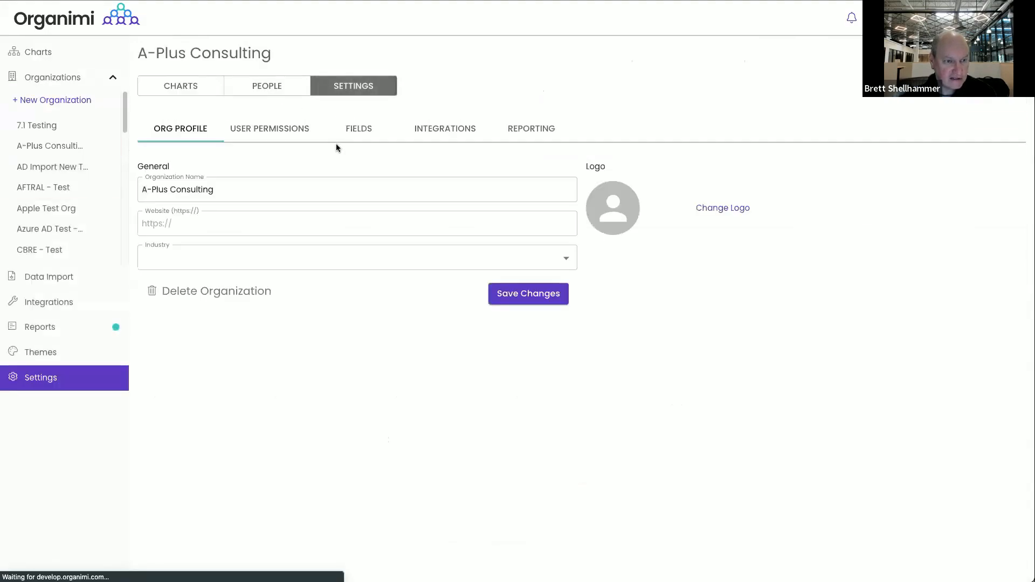
{"action": "left_click", "coordinate": [349, 129]}
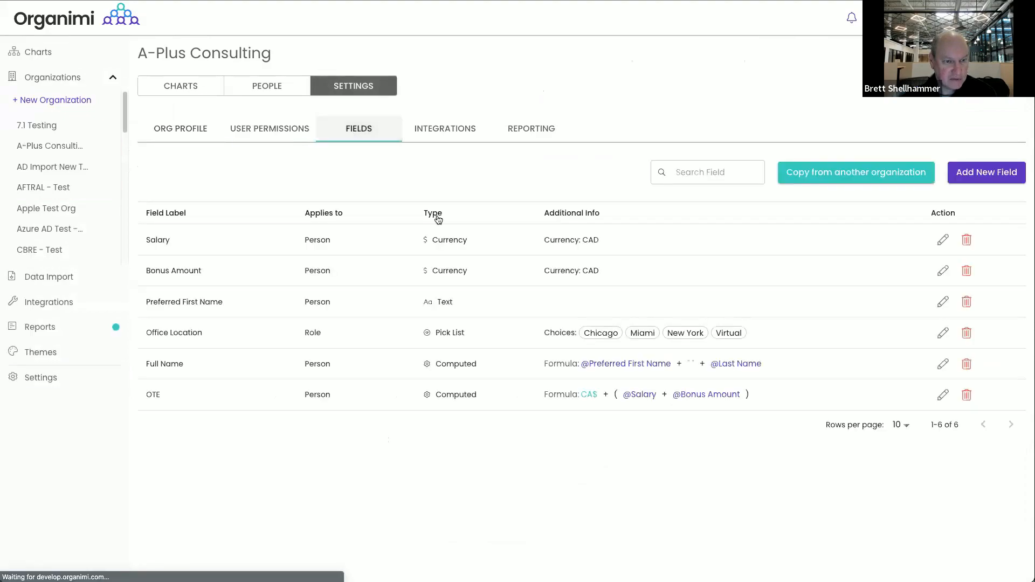
Mark the OTE field private, save it, and reopen the Core Company Chart
{"action": "left_click", "coordinate": [252, 398]}
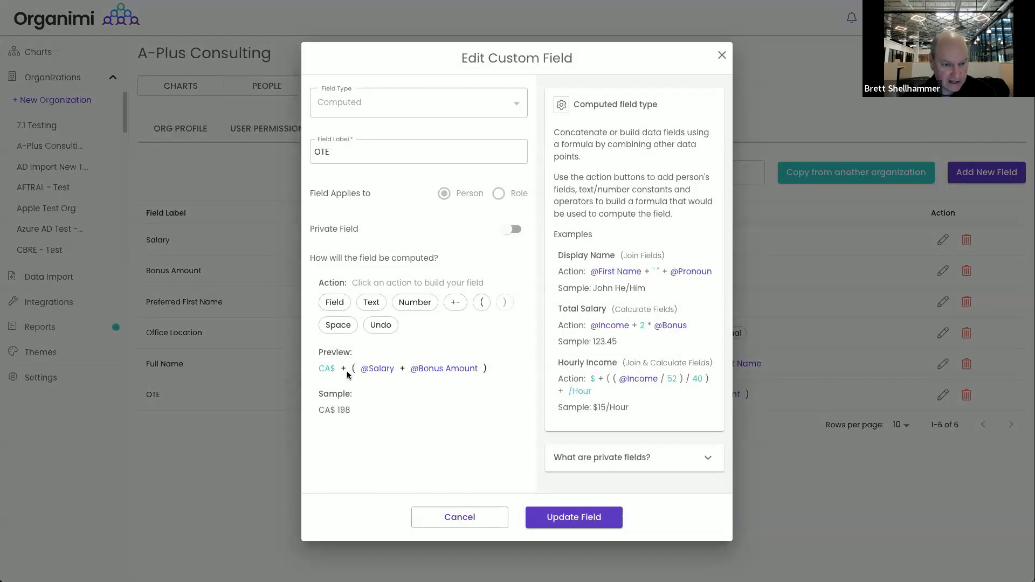
{"action": "left_click", "coordinate": [511, 231]}
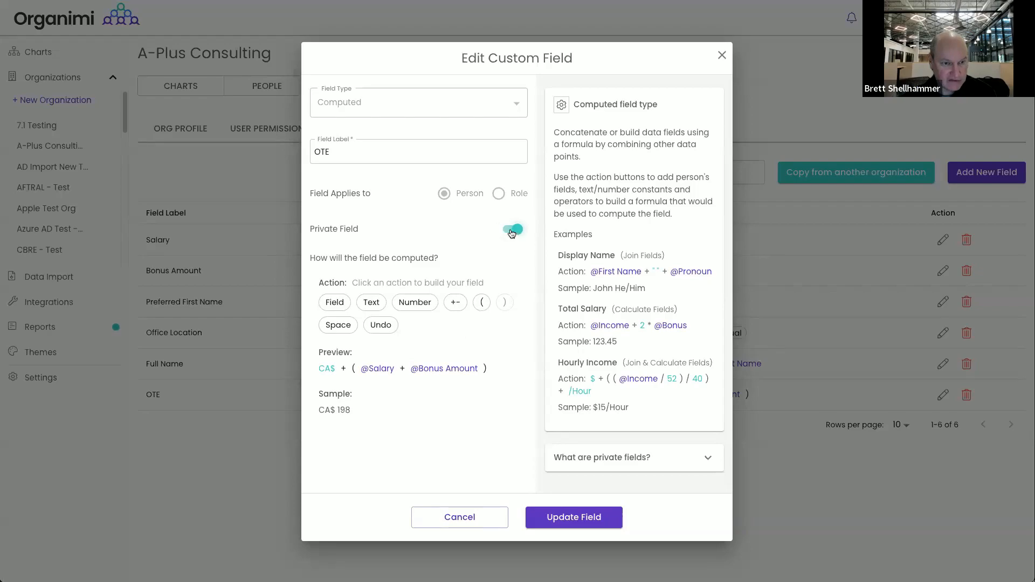
{"action": "left_click", "coordinate": [573, 519]}
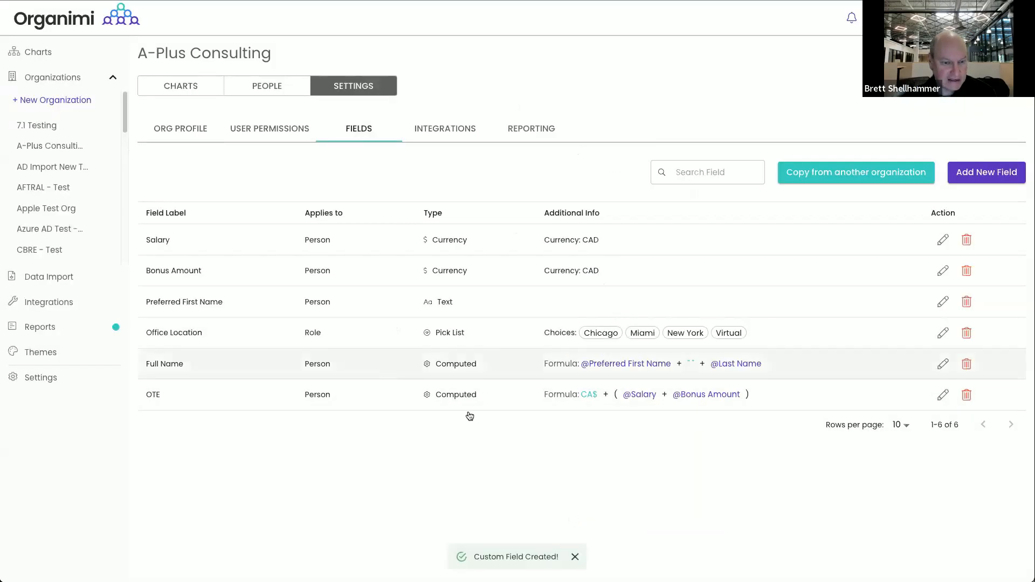
{"action": "mouse_move", "coordinate": [163, 397]}
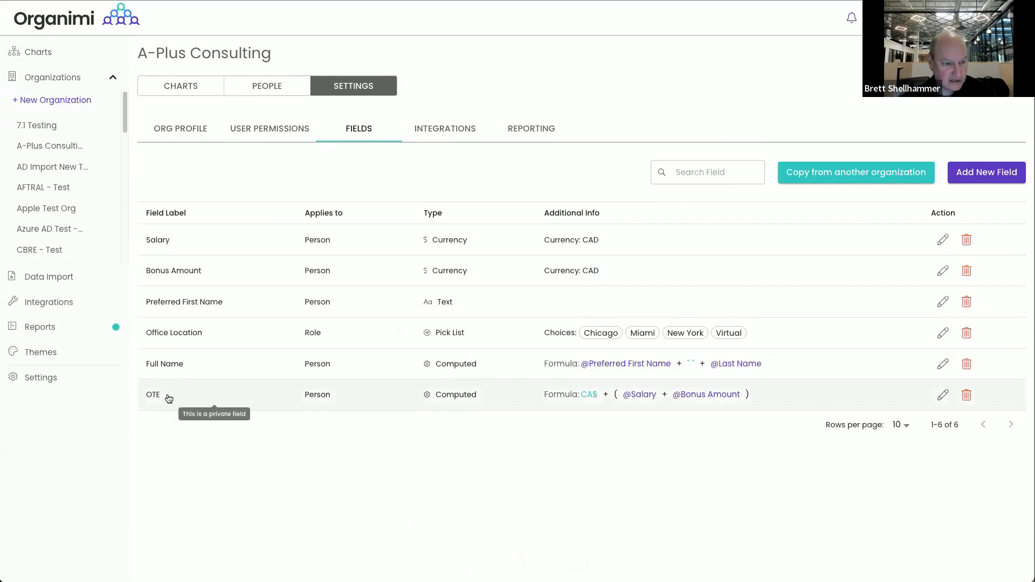
{"action": "left_click", "coordinate": [173, 94]}
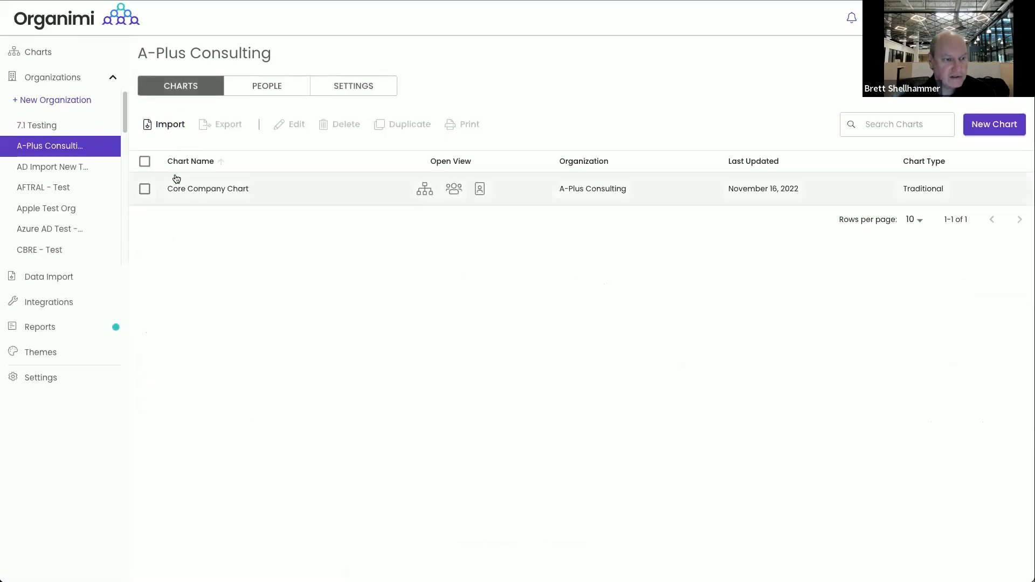
{"action": "left_click", "coordinate": [177, 188]}
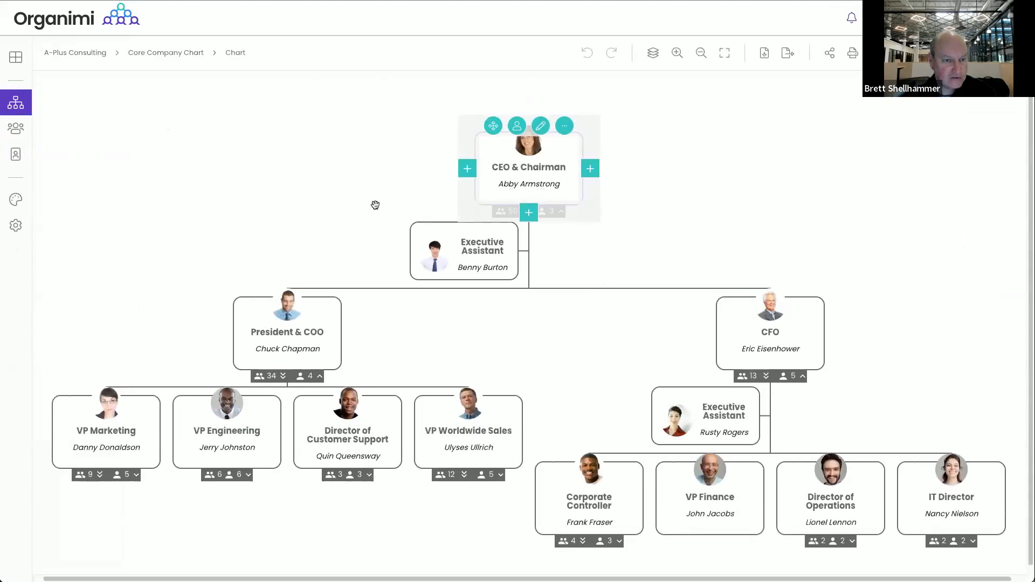
Add the OTE field to the A-Plus Theme's chart cards
{"action": "left_click", "coordinate": [18, 202]}
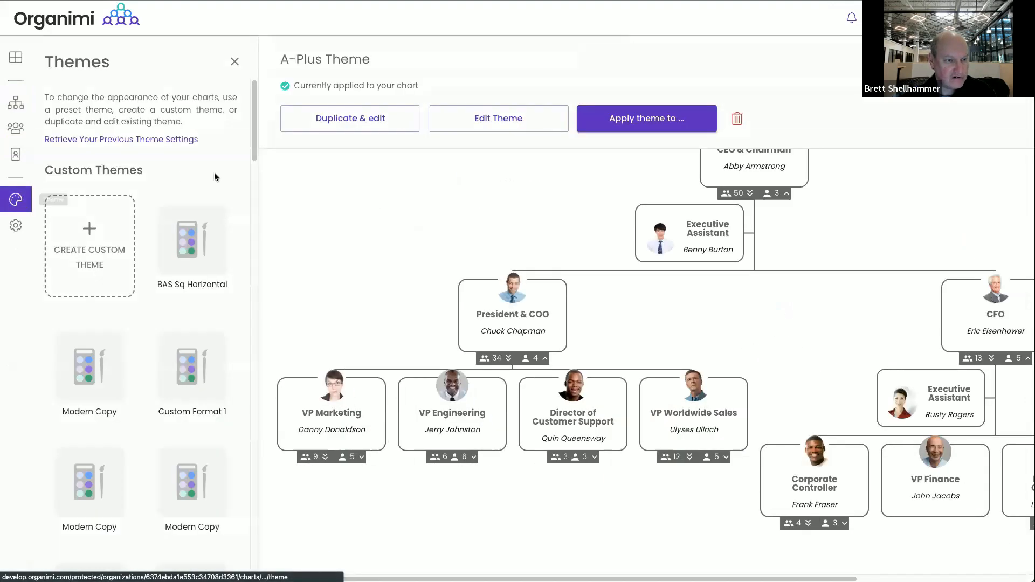
{"action": "left_click", "coordinate": [463, 123]}
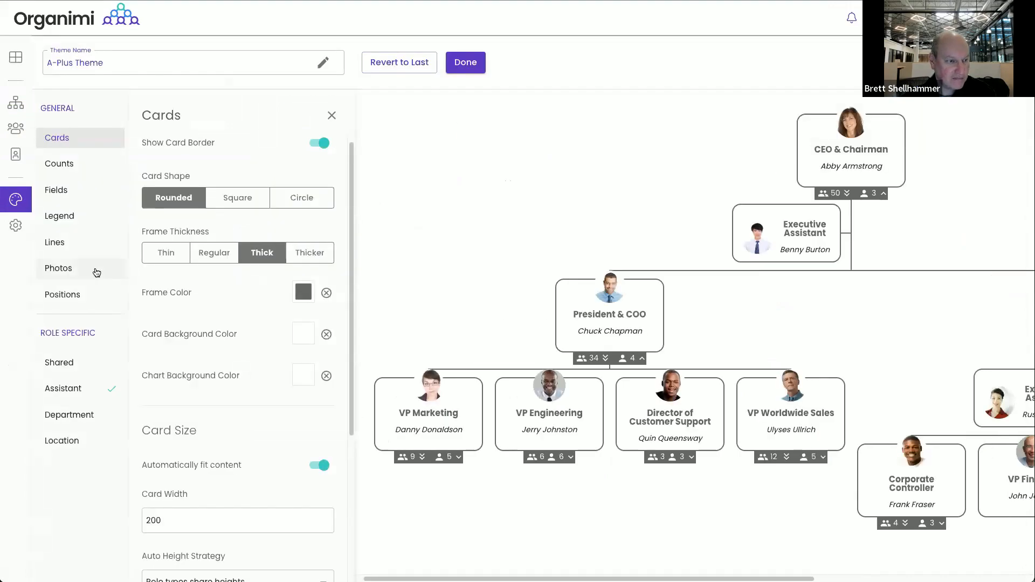
{"action": "left_click", "coordinate": [62, 192]}
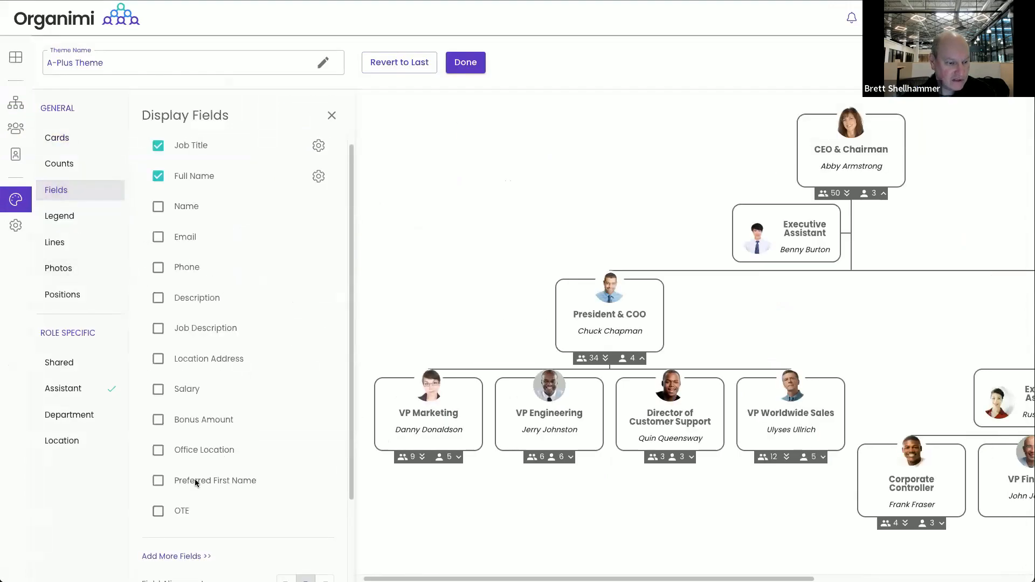
{"action": "left_click", "coordinate": [158, 511]}
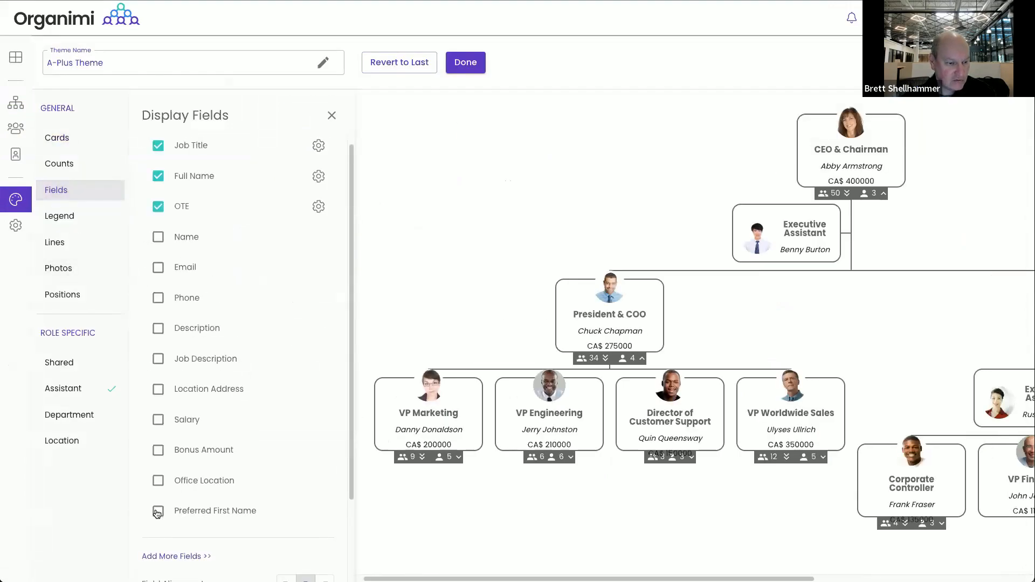
Style OTE with a square border, font size 12, grey colour and a visible field label
{"action": "left_click", "coordinate": [319, 207]}
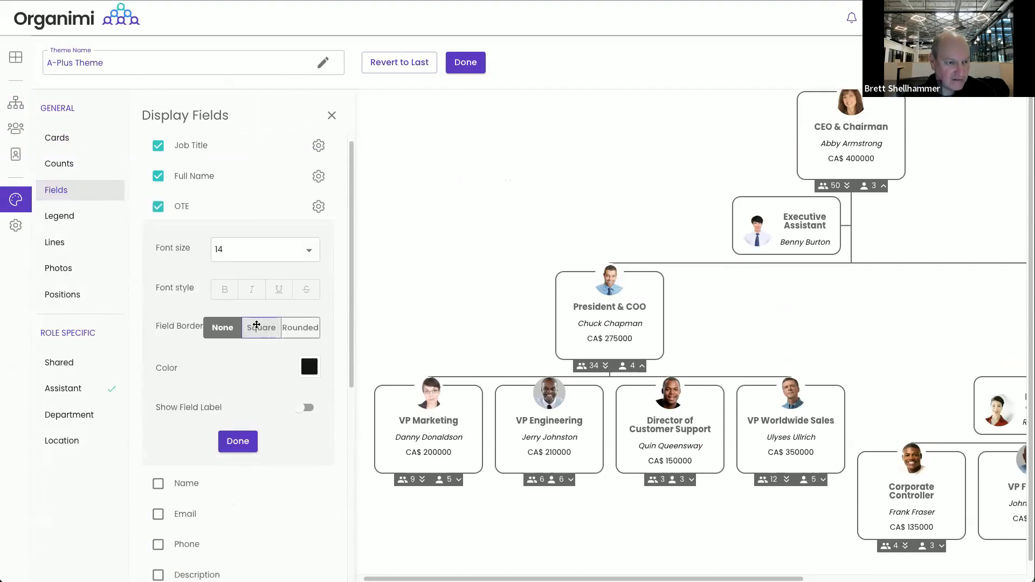
{"action": "left_click", "coordinate": [261, 327]}
{"action": "left_click", "coordinate": [277, 249]}
{"action": "left_click", "coordinate": [266, 213]}
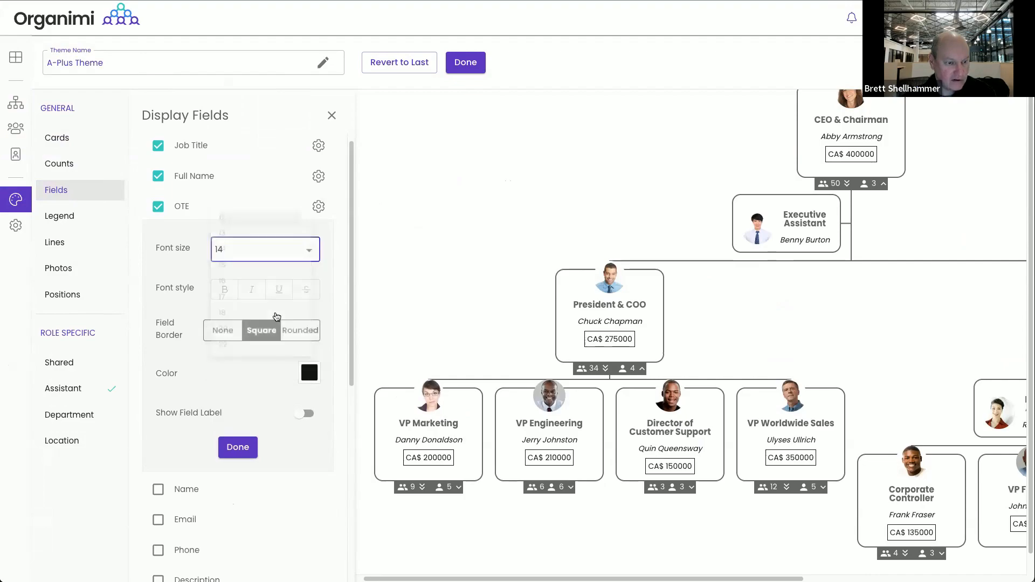
{"action": "left_click", "coordinate": [310, 371]}
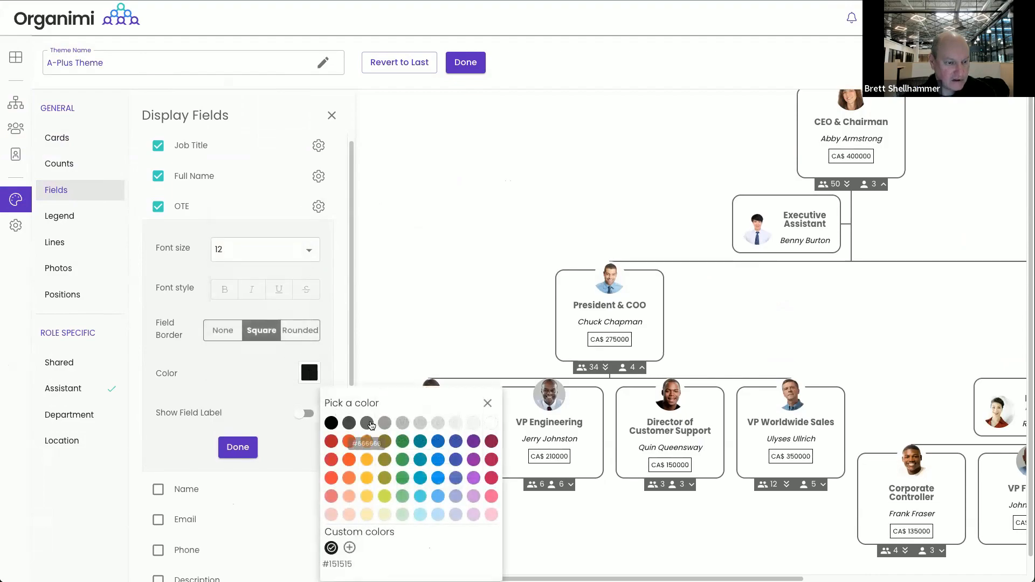
{"action": "left_click", "coordinate": [368, 424]}
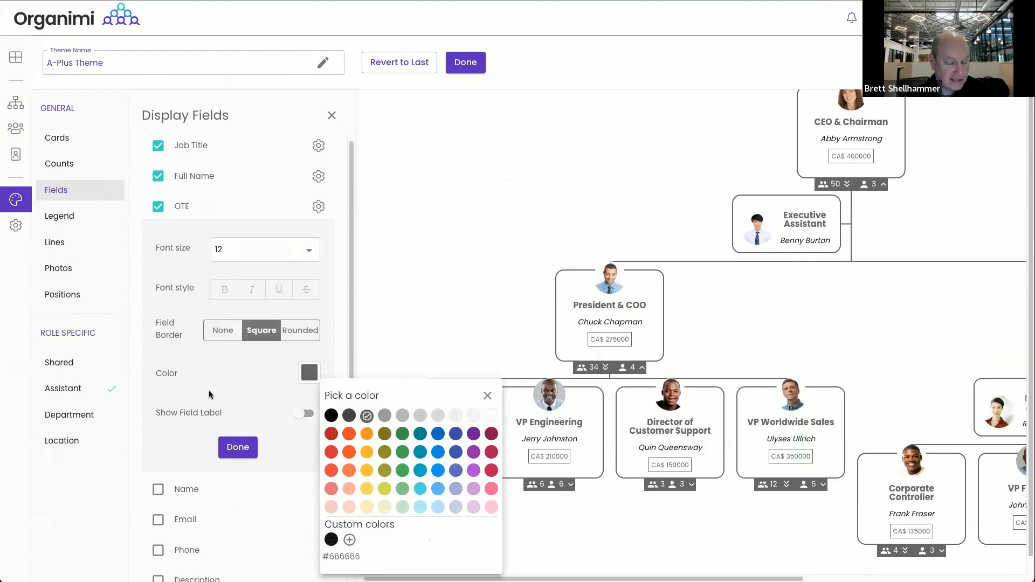
{"action": "left_click", "coordinate": [296, 419]}
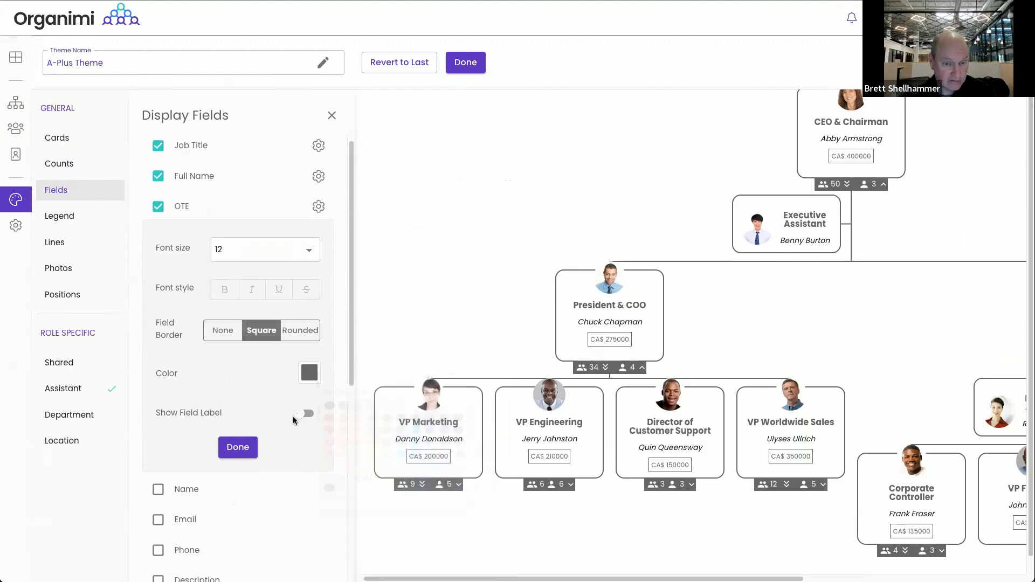
{"action": "left_click", "coordinate": [306, 416]}
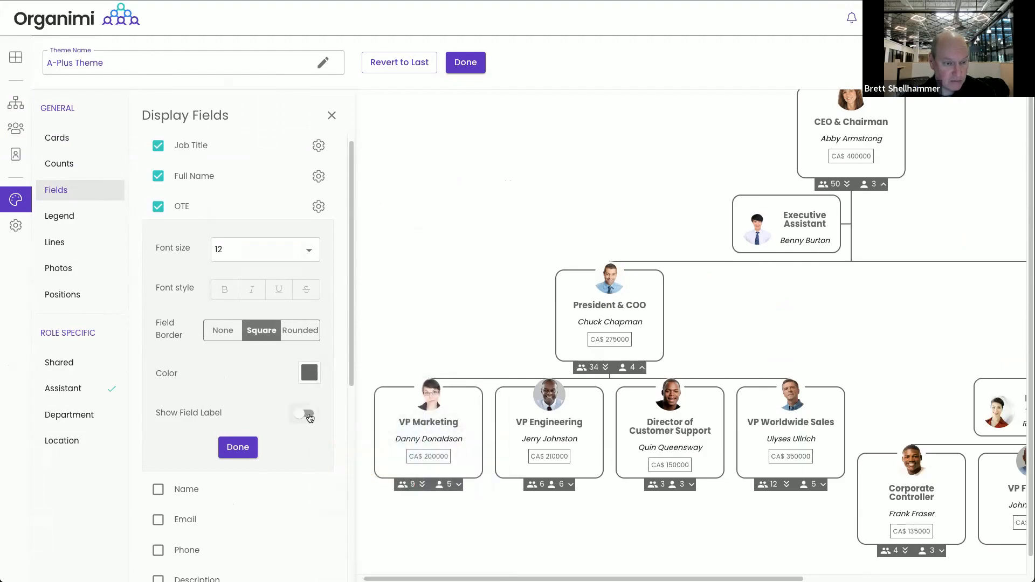
{"action": "left_click", "coordinate": [244, 448]}
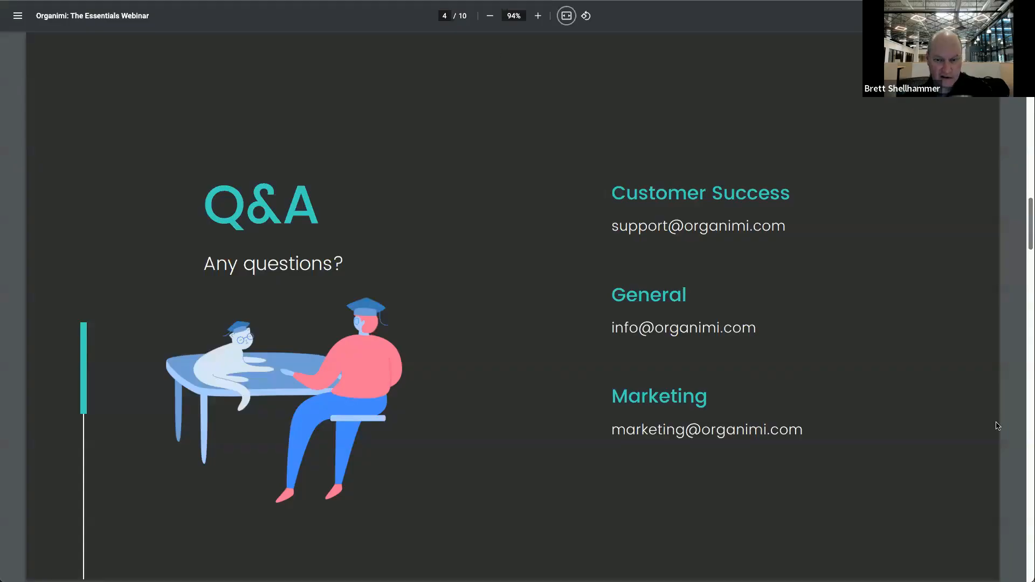
Advance the webinar deck to page 5, the Demo II print templates slide
{"action": "key", "text": "Right"}
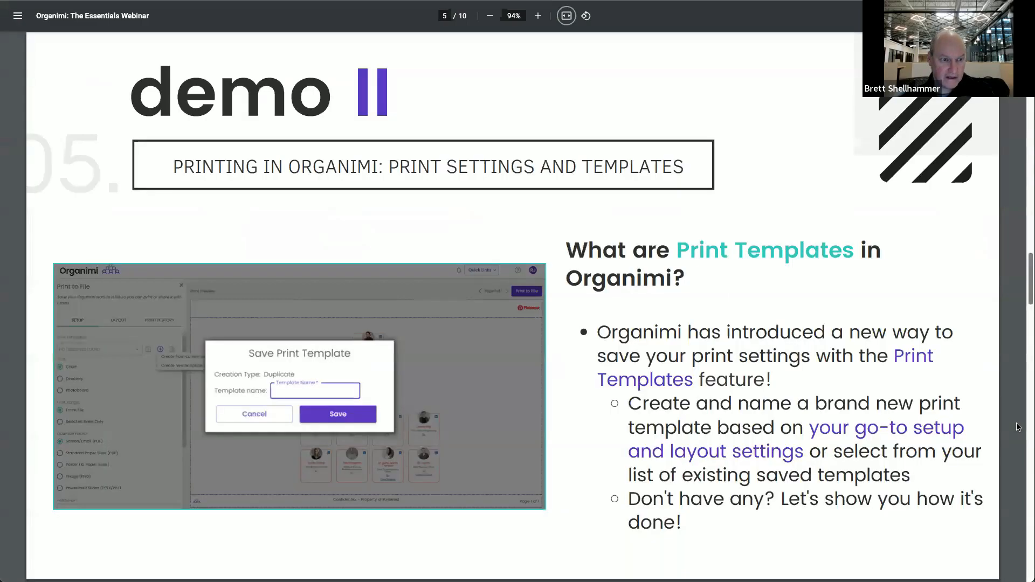
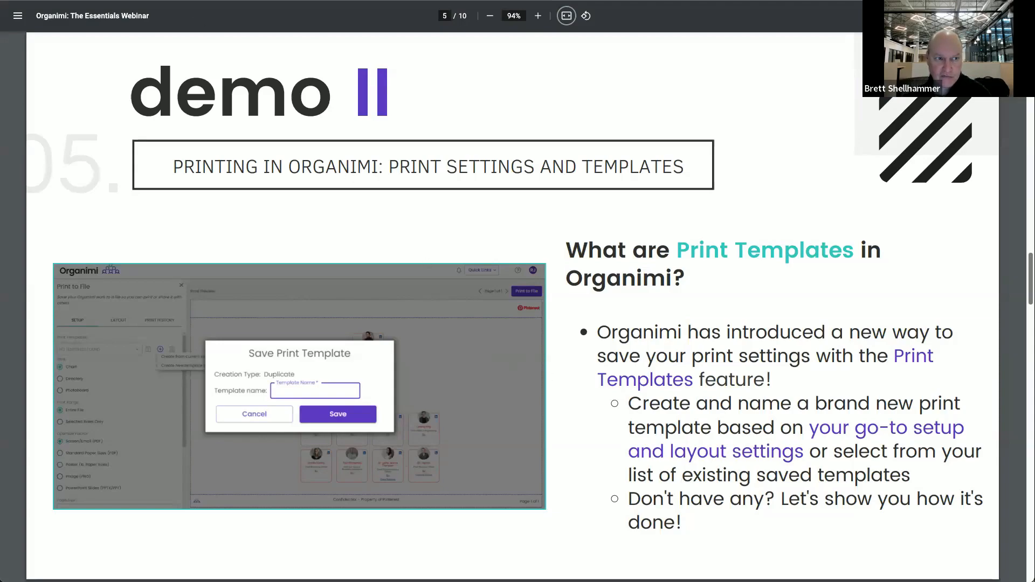
Switch from the webinar slide deck back to the Organimi Core Company Chart
{"action": "key", "text": "alt+Tab"}
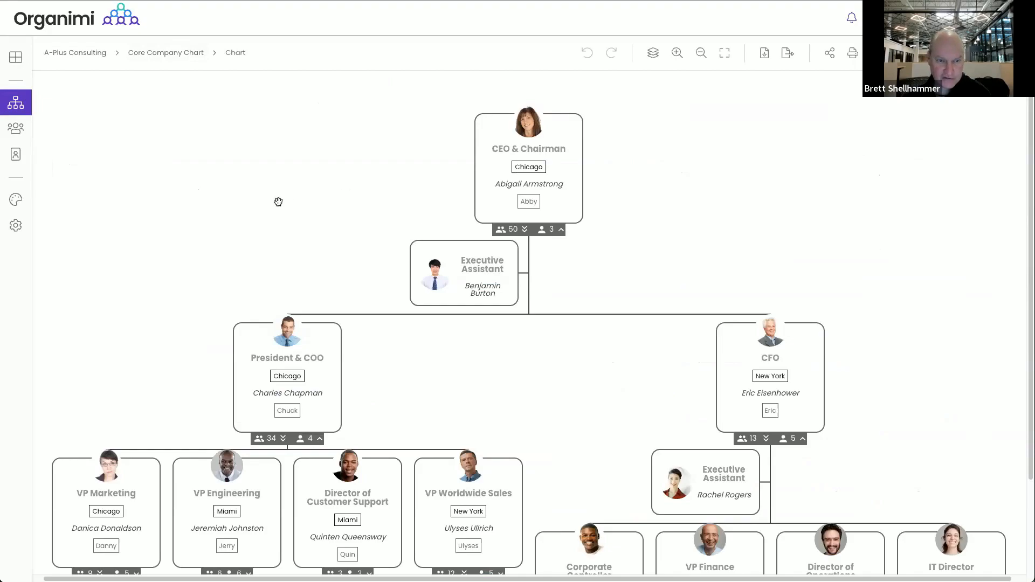
Open Print to File, previewing the chart with the Paginated Core Chart template on Letter landscape
{"action": "scroll", "coordinate": [273, 202], "scroll_direction": "down", "scroll_amount": 3}
{"action": "scroll", "coordinate": [257, 140], "scroll_direction": "up", "scroll_amount": 3}
{"action": "left_click", "coordinate": [852, 54]}
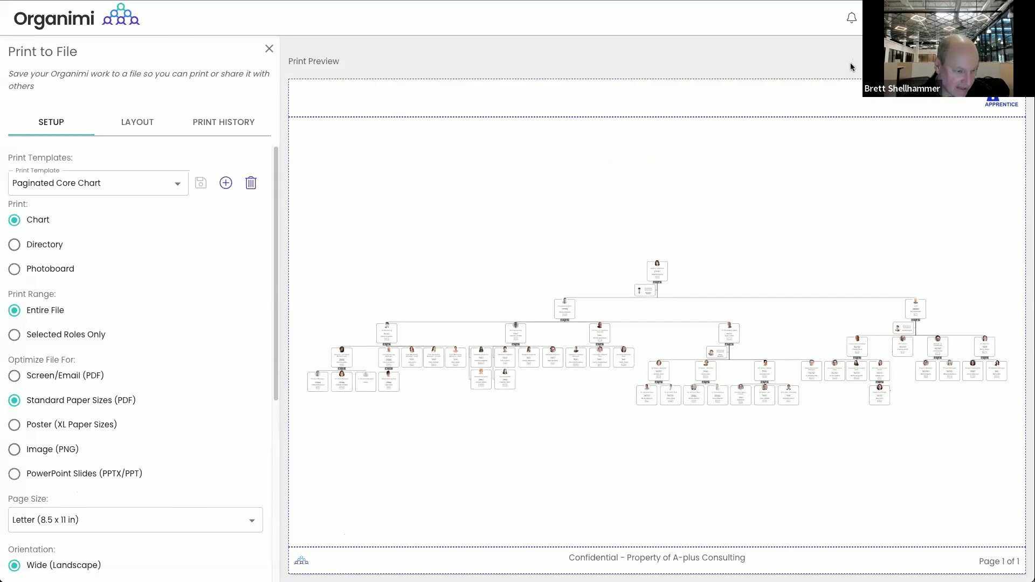
{"action": "scroll", "coordinate": [136, 357], "scroll_direction": "down", "scroll_amount": 1}
{"action": "scroll", "coordinate": [136, 358], "scroll_direction": "up", "scroll_amount": 1}
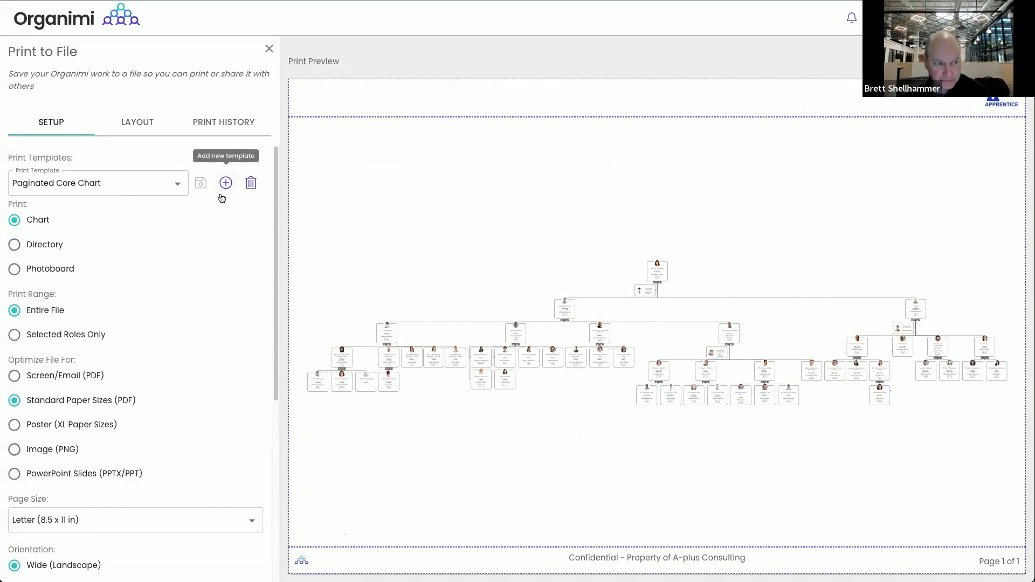
{"action": "scroll", "coordinate": [122, 356], "scroll_direction": "down", "scroll_amount": 3}
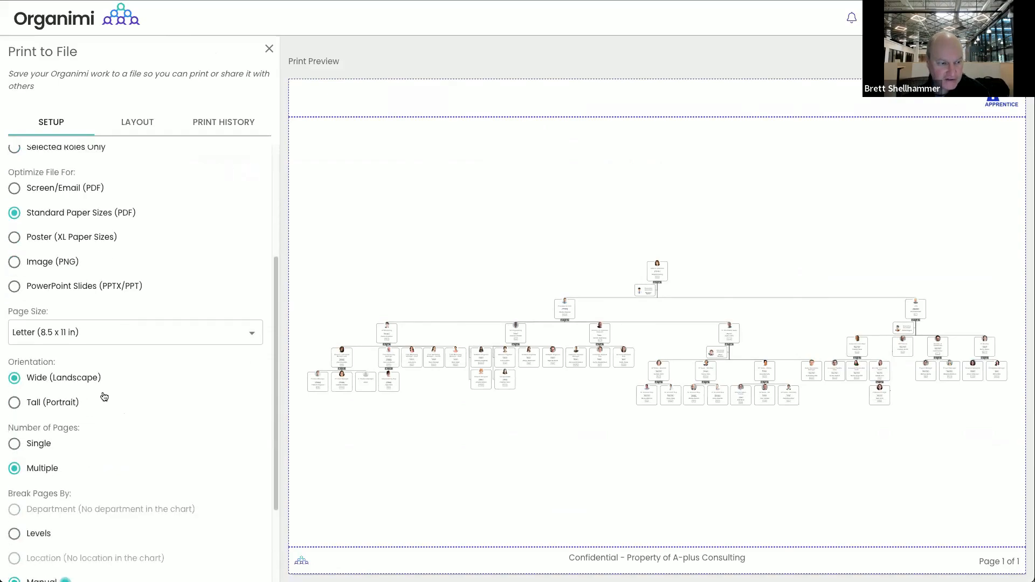
Set the print to a Single page and tick Print all levels
{"action": "left_click", "coordinate": [14, 443]}
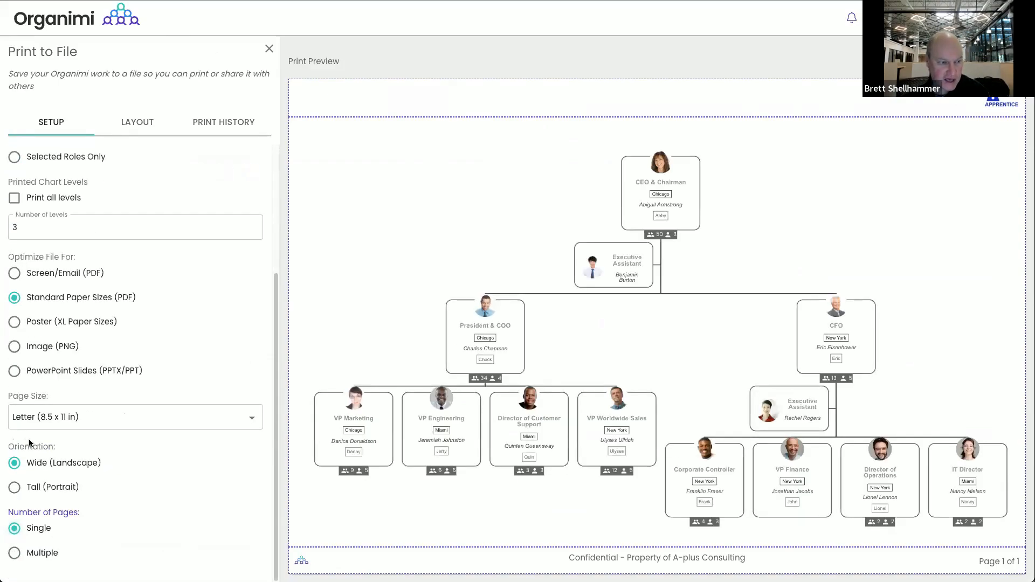
{"action": "scroll", "coordinate": [108, 302], "scroll_direction": "up", "scroll_amount": 1}
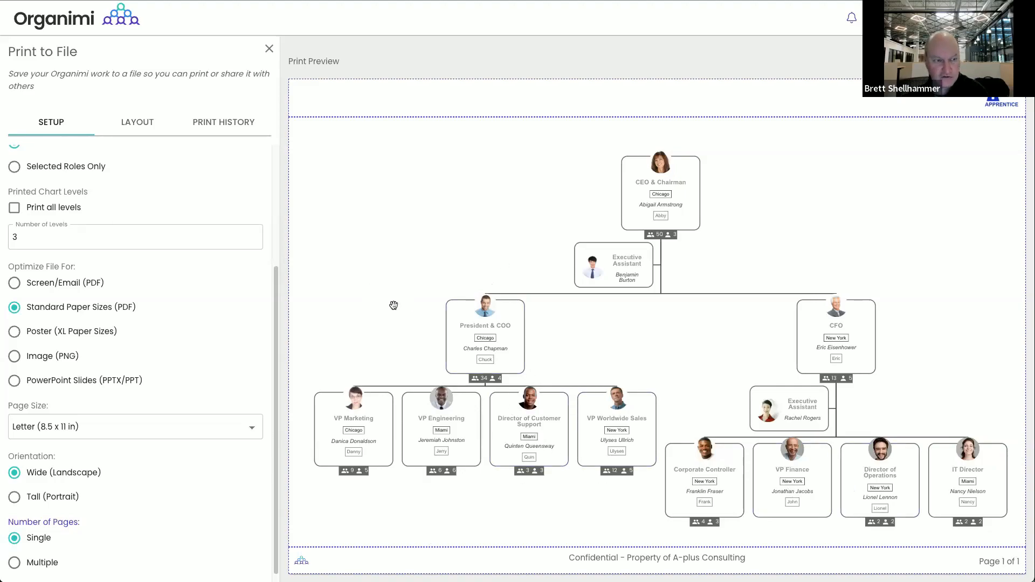
{"action": "left_click", "coordinate": [14, 209]}
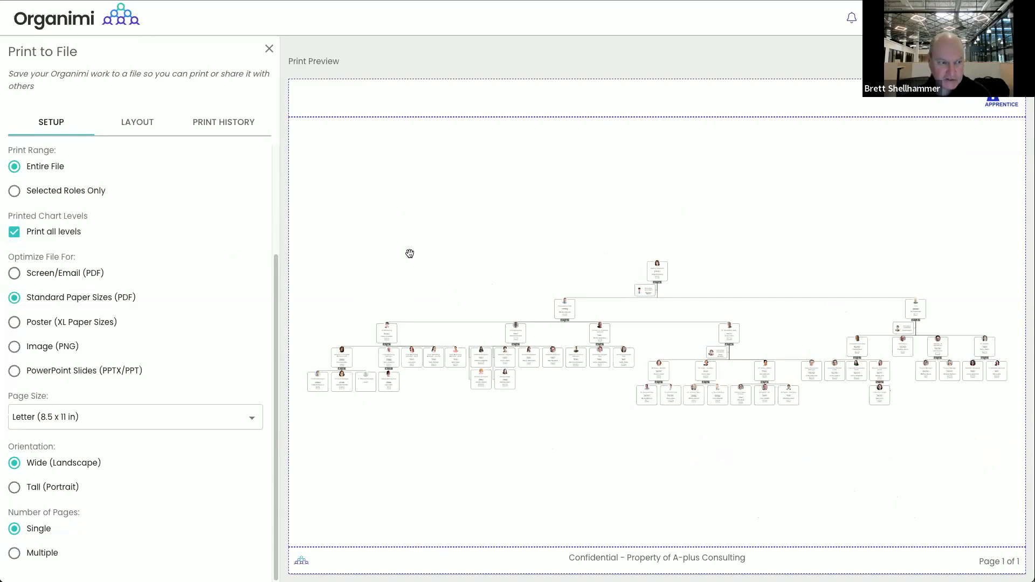
{"action": "scroll", "coordinate": [226, 268], "scroll_direction": "up", "scroll_amount": 3}
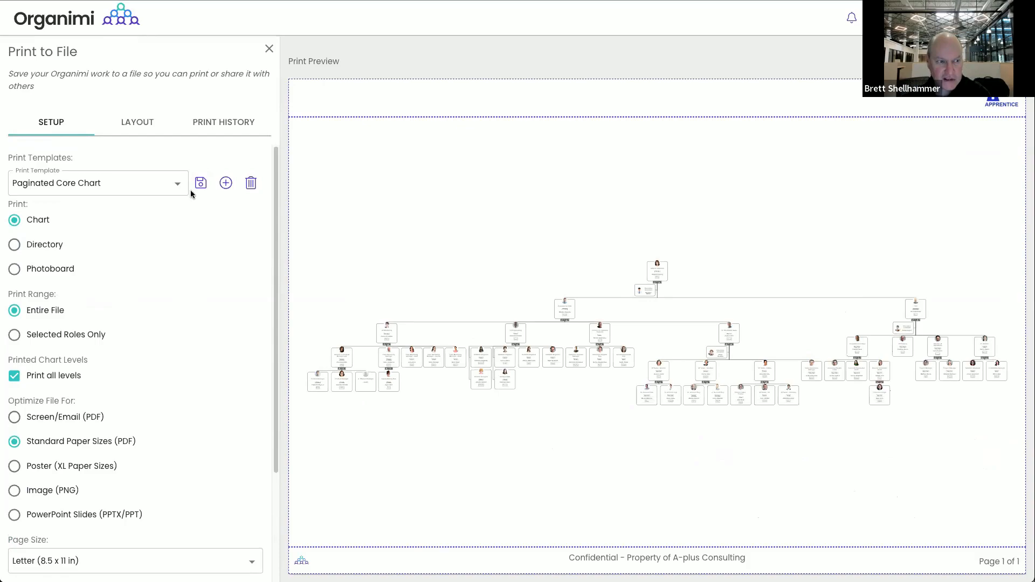
Save the current settings as print template 'SinglePageView' and keep it selected
{"action": "left_click", "coordinate": [226, 184]}
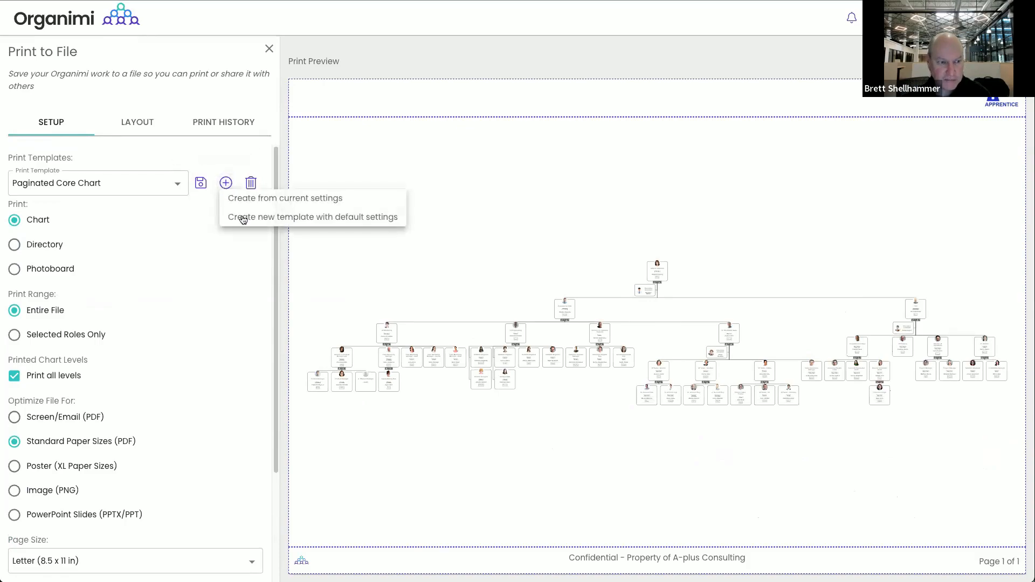
{"action": "left_click", "coordinate": [267, 202]}
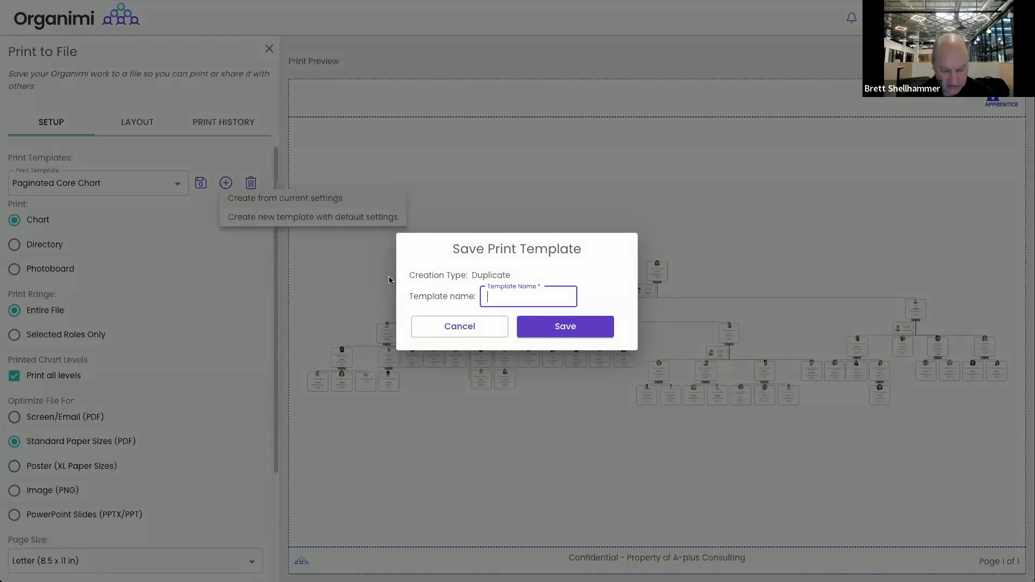
{"action": "type", "text": "SinglePageV"}
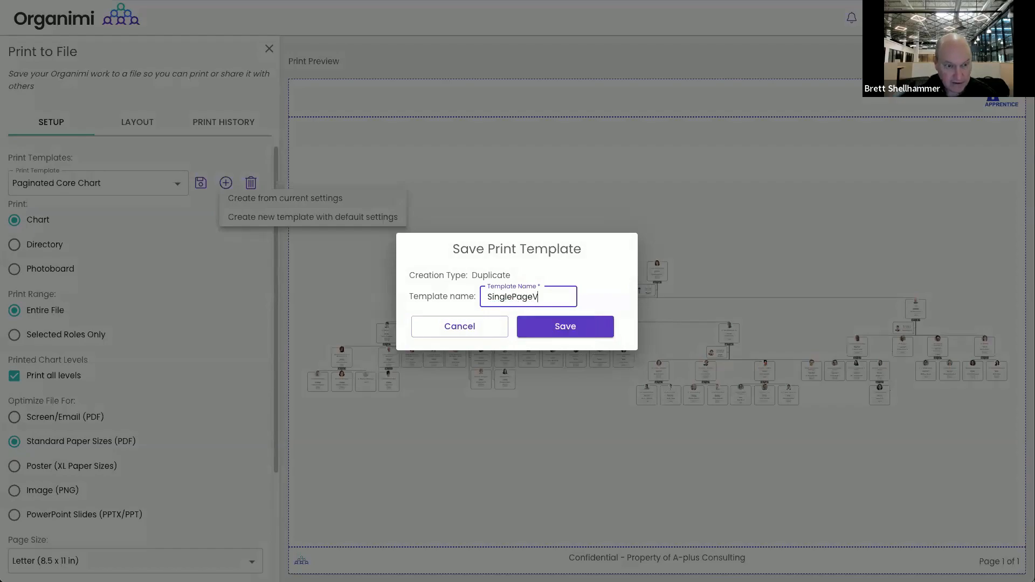
{"action": "type", "text": "iew"}
{"action": "left_click", "coordinate": [592, 333]}
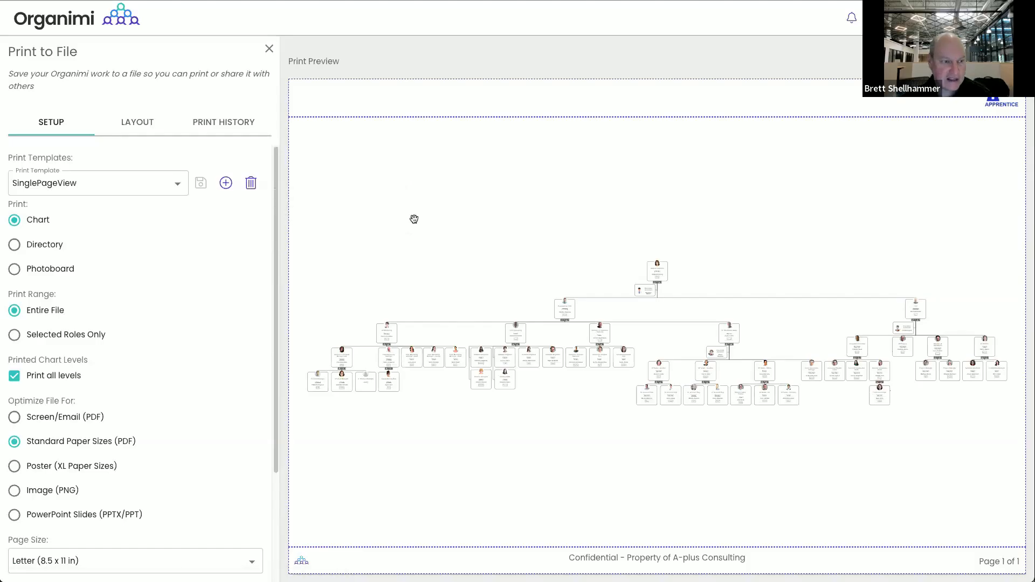
{"action": "left_click", "coordinate": [176, 183]}
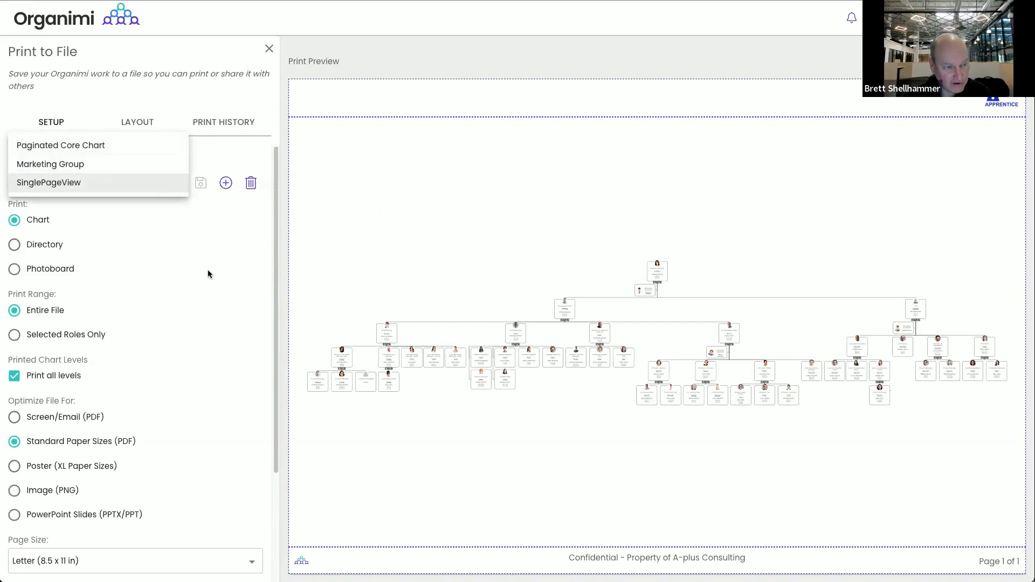
{"action": "left_click", "coordinate": [354, 230]}
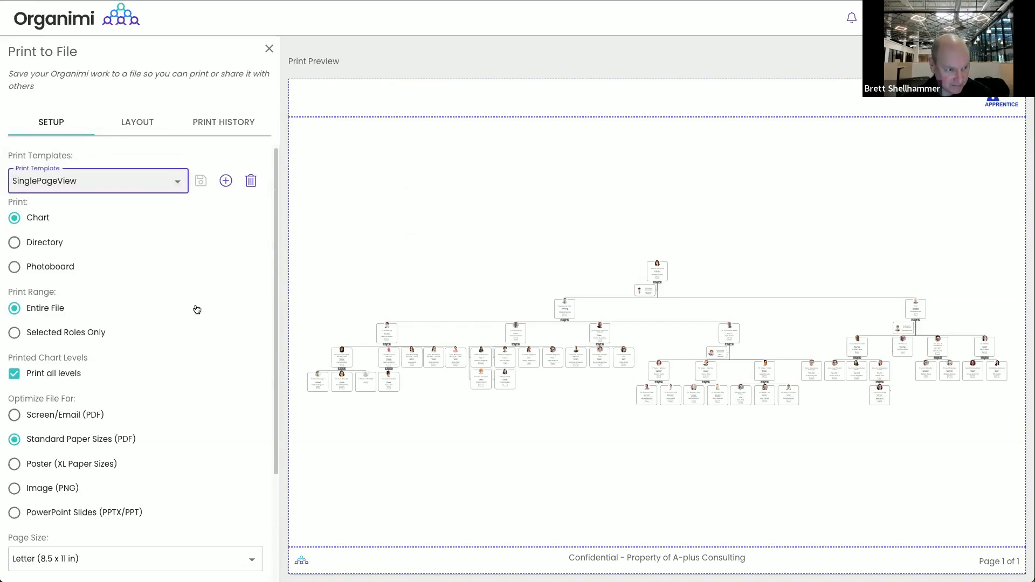
{"action": "scroll", "coordinate": [196, 304], "scroll_direction": "down", "scroll_amount": 1}
{"action": "scroll", "coordinate": [197, 309], "scroll_direction": "down", "scroll_amount": 1}
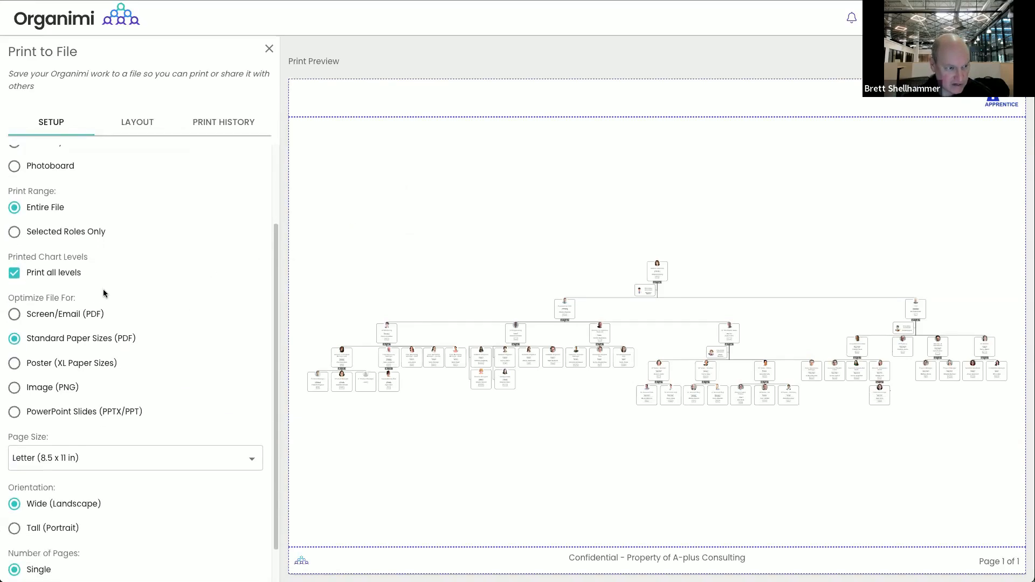
Limit the print to Selected Roles Only with VP Marketing as the top role
{"action": "left_click", "coordinate": [15, 274]}
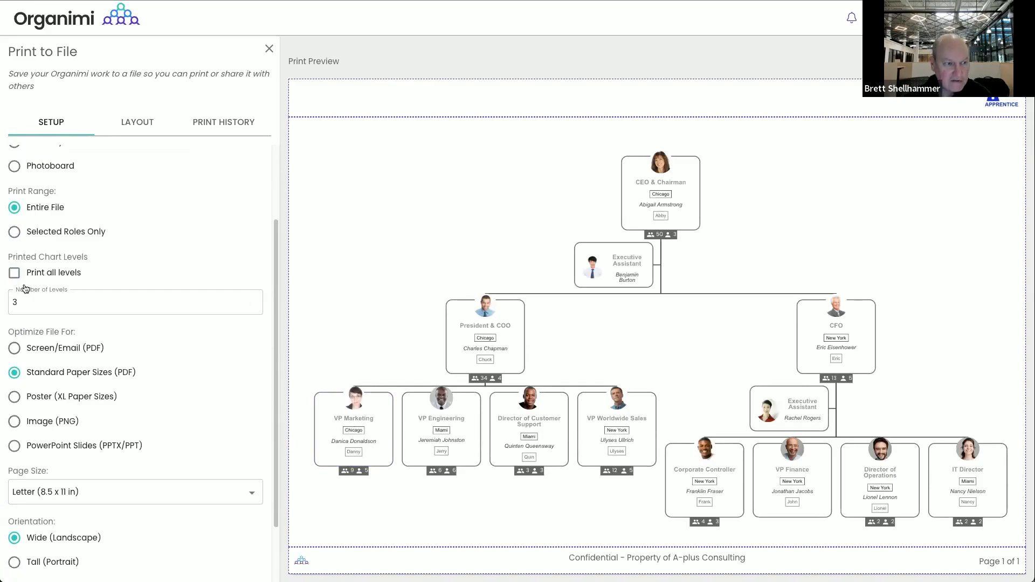
{"action": "left_click", "coordinate": [15, 232]}
{"action": "left_click", "coordinate": [41, 260]}
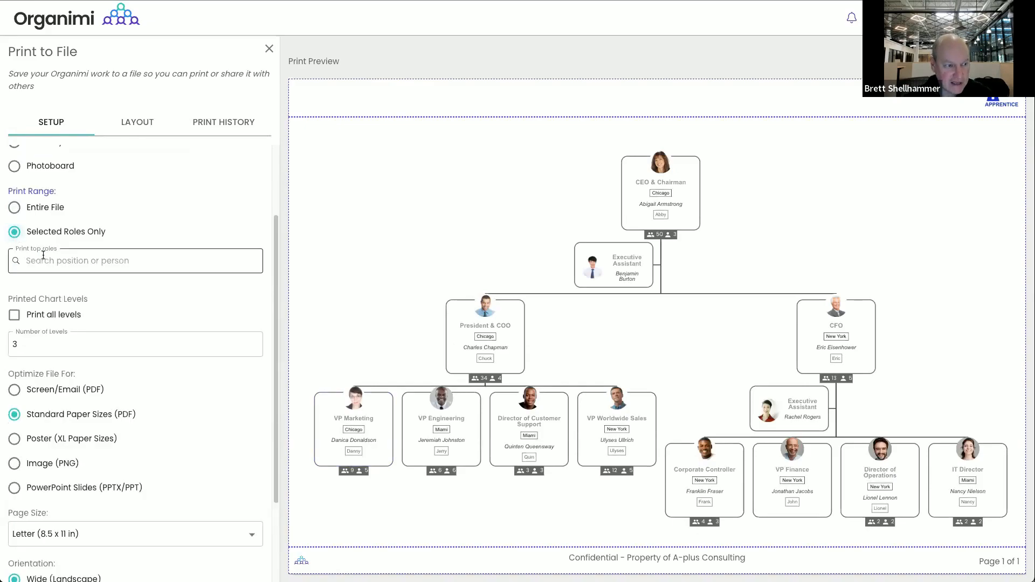
{"action": "type", "text": "VP M"}
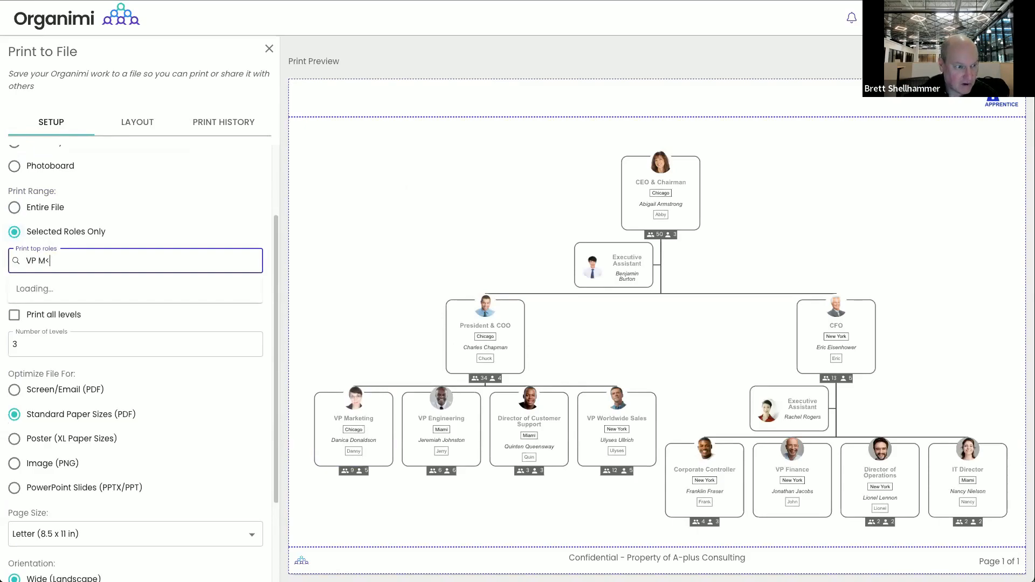
{"action": "type", "text": "a"}
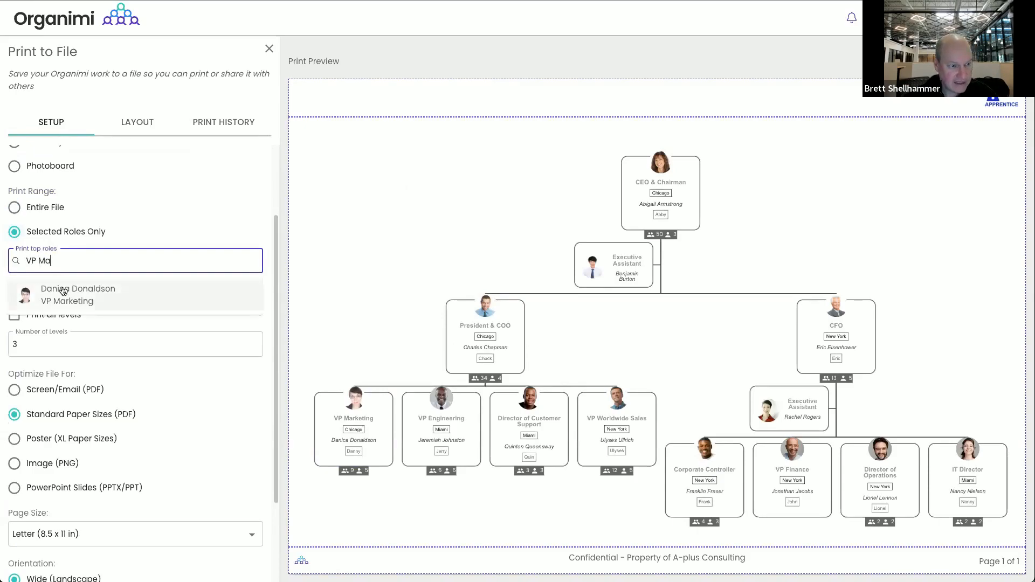
{"action": "left_click", "coordinate": [62, 293]}
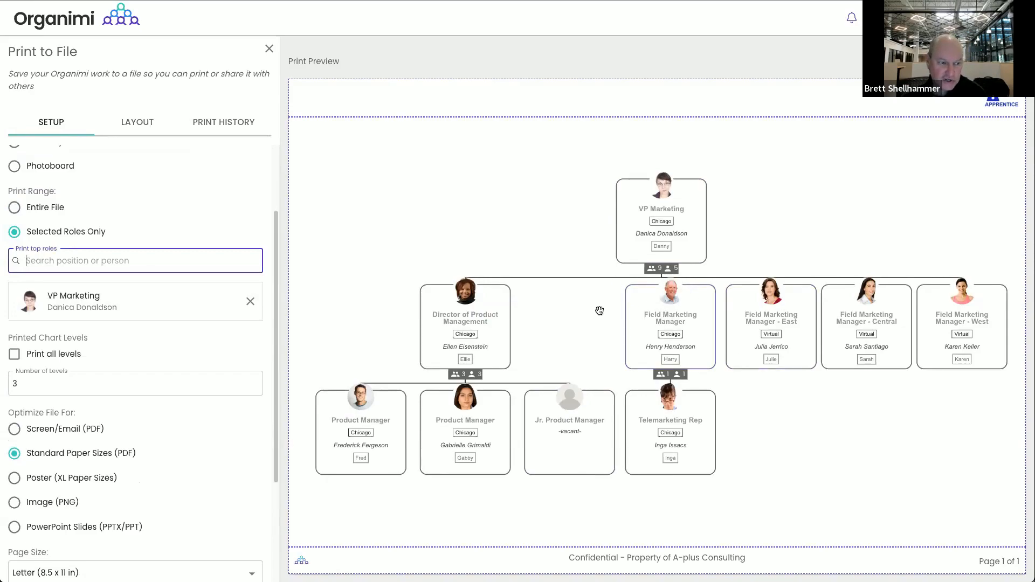
Optimise for Screen/Email (PDF), remove the VP Marketing role, and print all levels again
{"action": "left_click", "coordinate": [14, 429]}
{"action": "scroll", "coordinate": [72, 296], "scroll_direction": "up", "scroll_amount": 2}
{"action": "scroll", "coordinate": [72, 296], "scroll_direction": "down", "scroll_amount": 3}
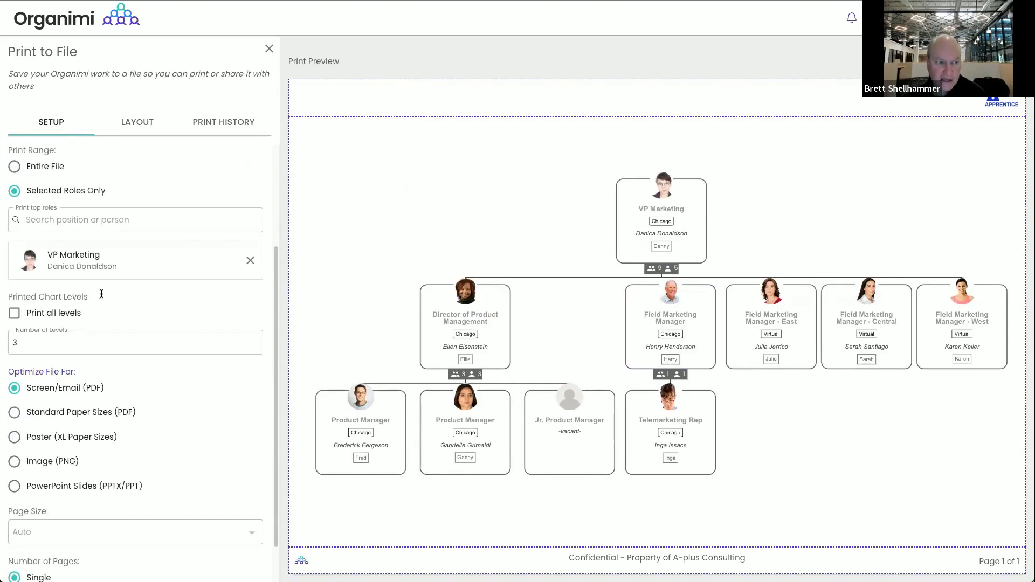
{"action": "scroll", "coordinate": [45, 305], "scroll_direction": "up", "scroll_amount": 1}
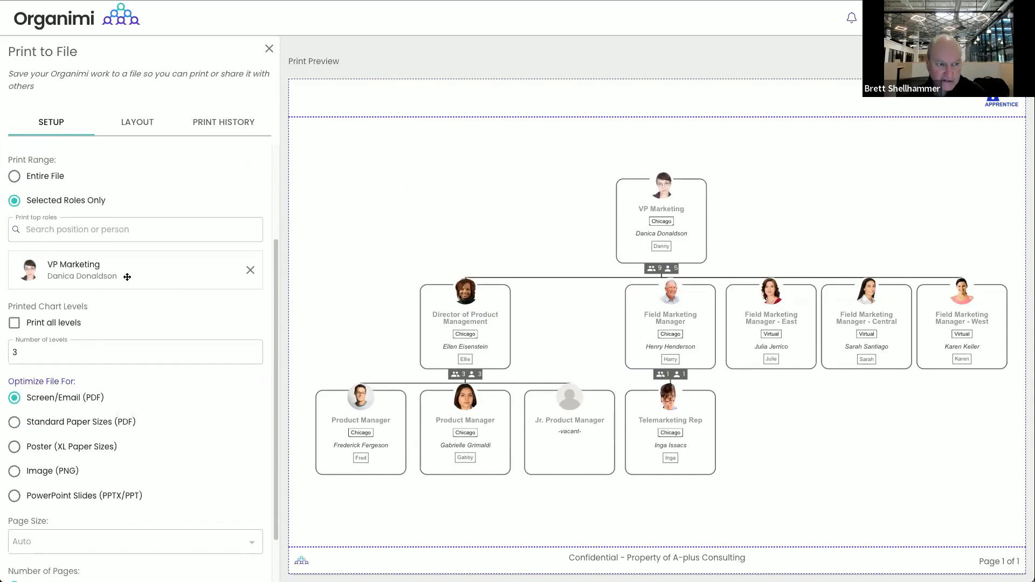
{"action": "left_click", "coordinate": [250, 270]}
{"action": "left_click", "coordinate": [26, 289]}
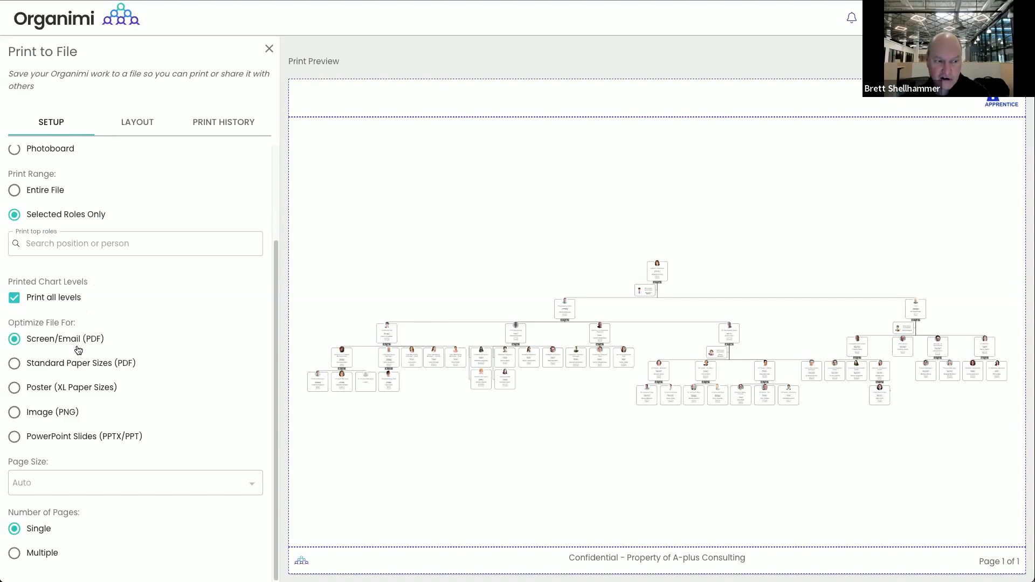
Try Standard Paper Sizes (PDF) on Letter (8.5 x 11 in), then revert to Screen/Email (PDF)
{"action": "left_click", "coordinate": [16, 365]}
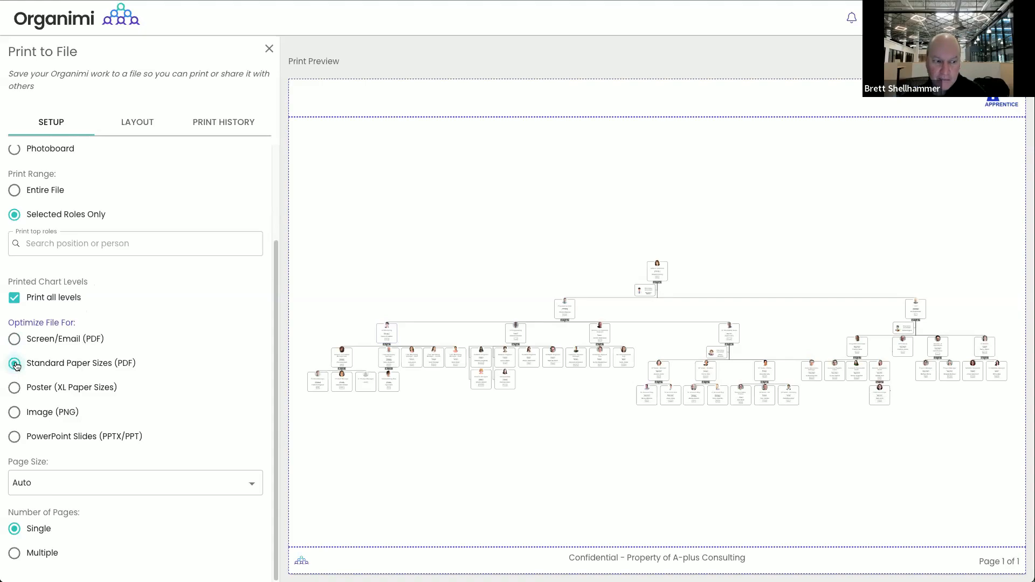
{"action": "left_click", "coordinate": [112, 483]}
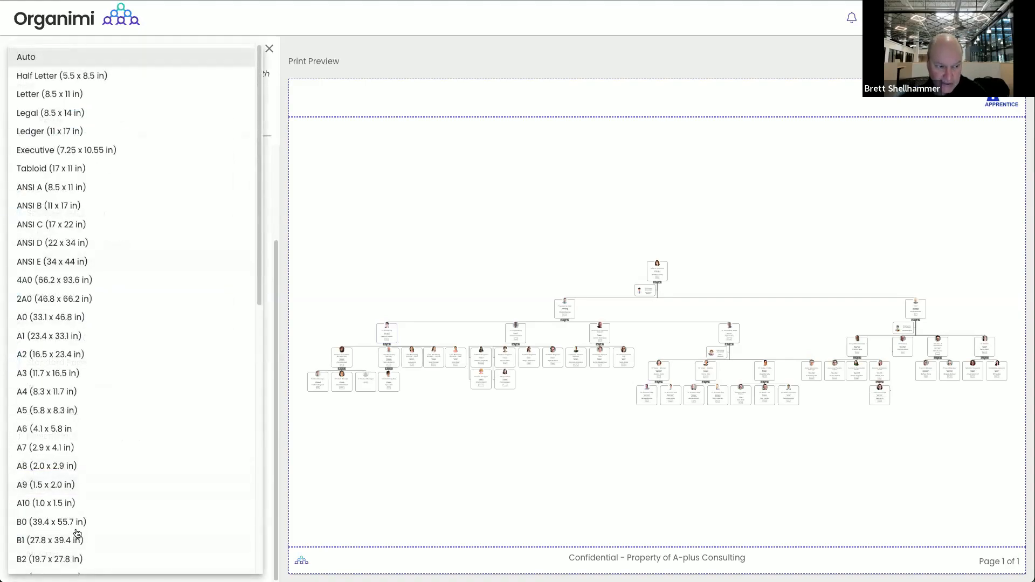
{"action": "scroll", "coordinate": [70, 566], "scroll_direction": "down", "scroll_amount": 1}
{"action": "scroll", "coordinate": [77, 385], "scroll_direction": "down", "scroll_amount": 4}
{"action": "scroll", "coordinate": [73, 384], "scroll_direction": "up", "scroll_amount": 5}
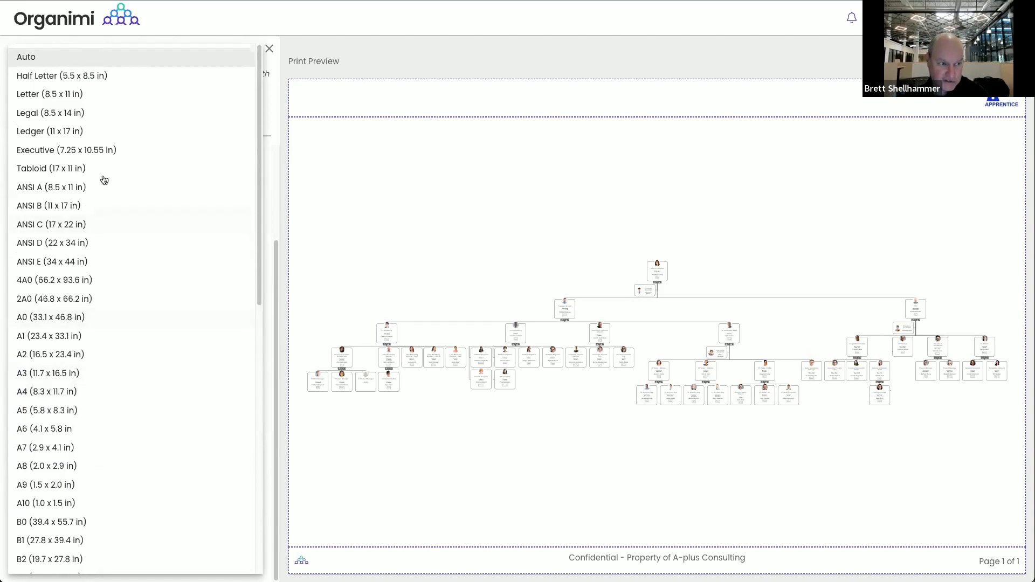
{"action": "left_click", "coordinate": [123, 102]}
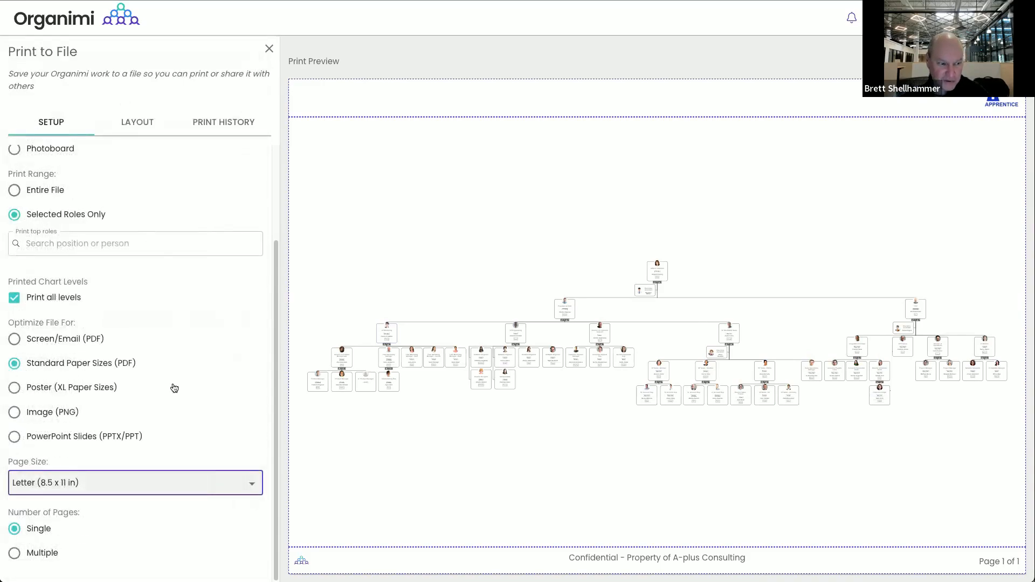
{"action": "left_click", "coordinate": [151, 483]}
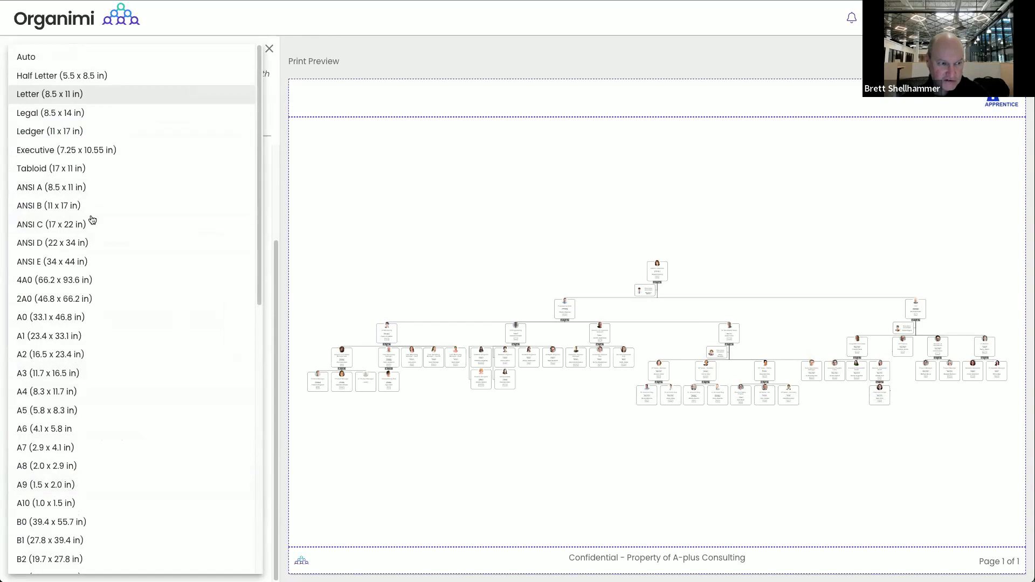
{"action": "left_click", "coordinate": [43, 102]}
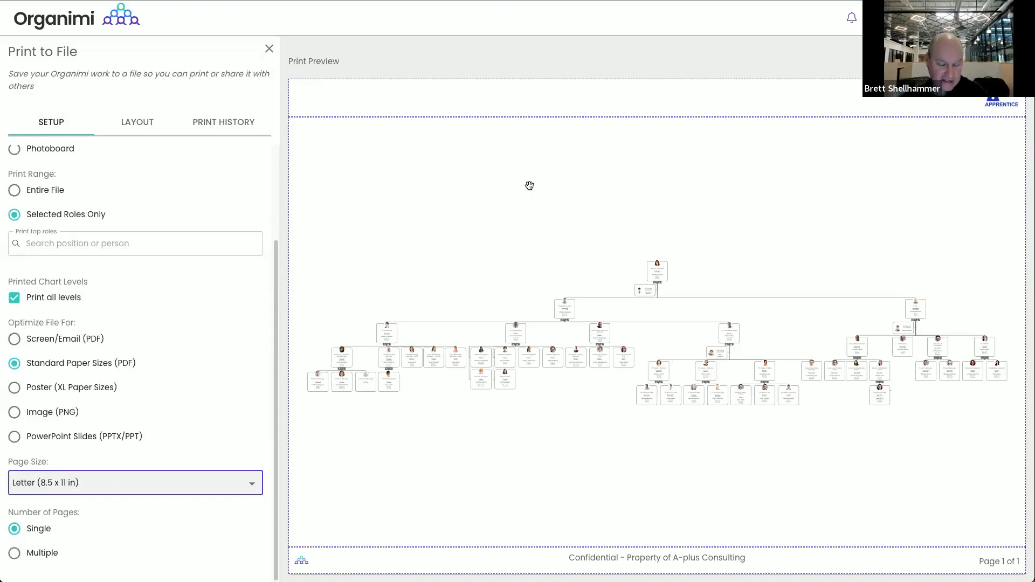
{"action": "left_click", "coordinate": [13, 340]}
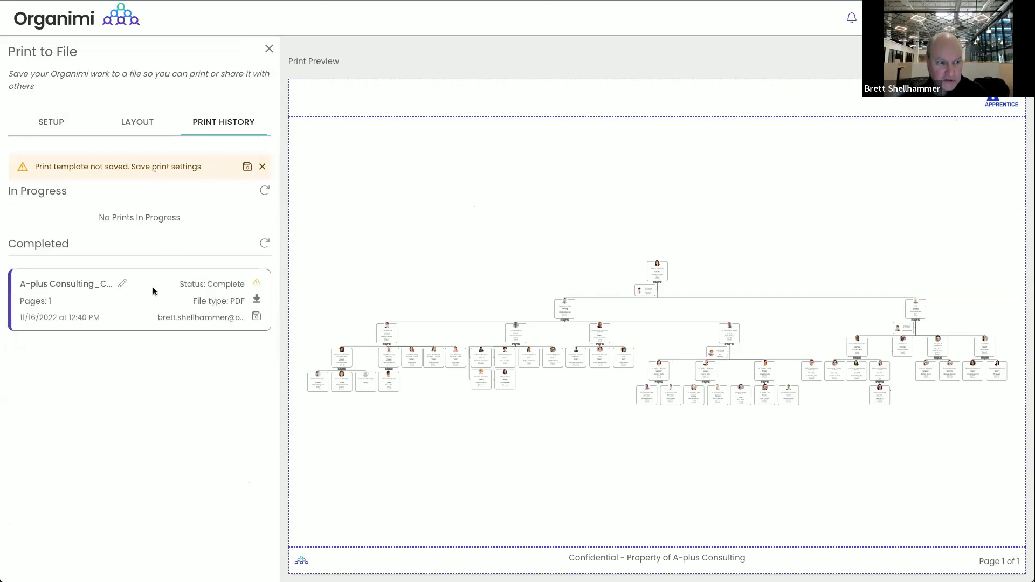
Download the completed chart PDF from Print History and open it
{"action": "left_click", "coordinate": [257, 300]}
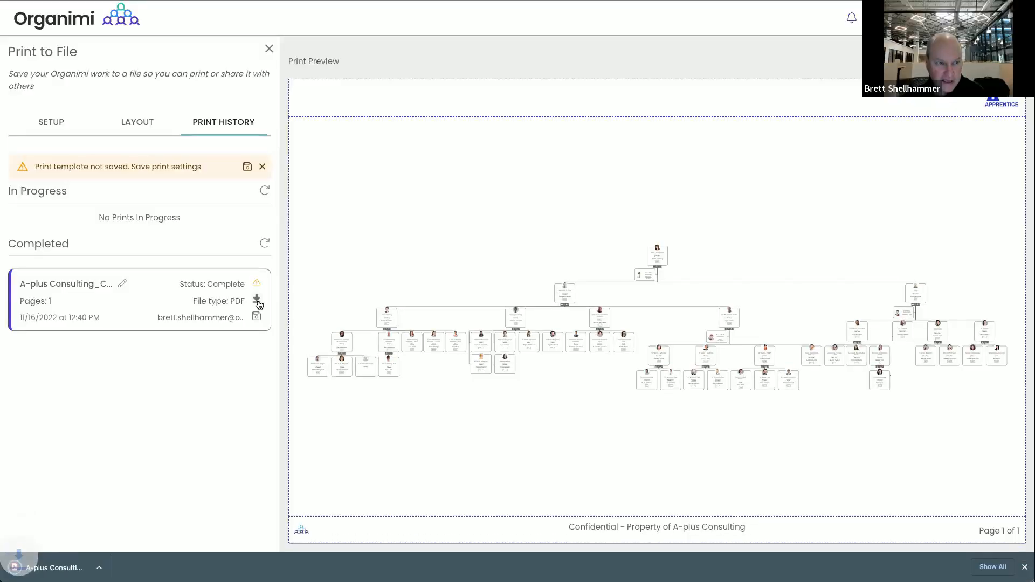
{"action": "left_click", "coordinate": [66, 565]}
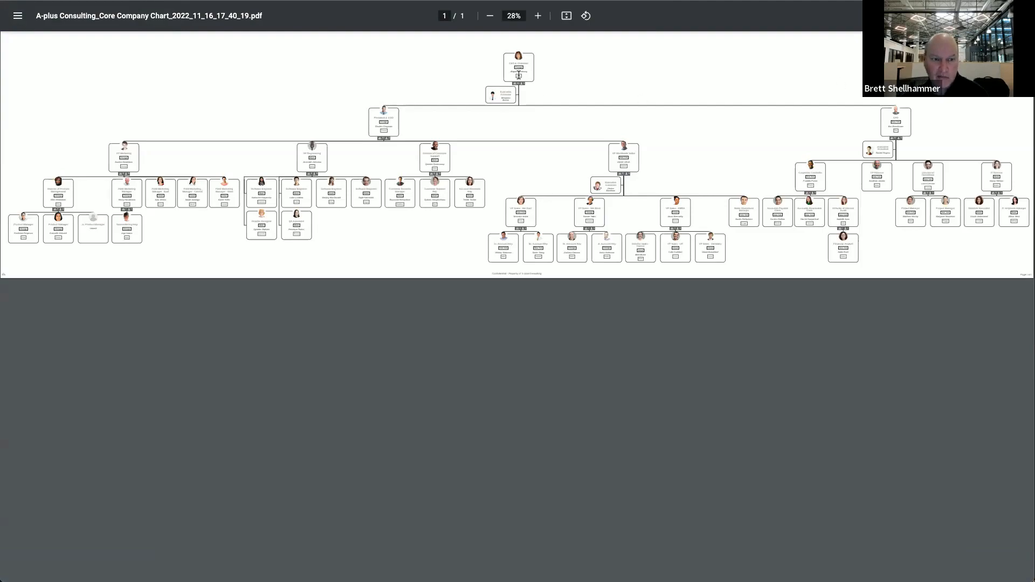
Zoom in to read the chart PDF's cards, zoom back out, and close the PDF
{"action": "left_click", "coordinate": [538, 17]}
{"action": "left_click", "coordinate": [538, 16]}
{"action": "left_click", "coordinate": [537, 16]}
{"action": "left_click", "coordinate": [537, 16]}
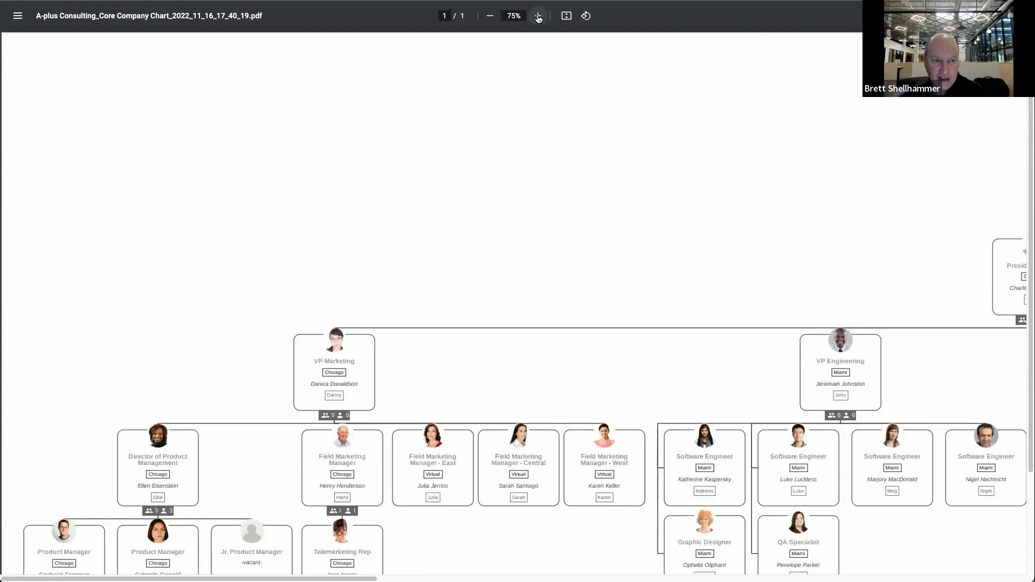
{"action": "left_click", "coordinate": [537, 18]}
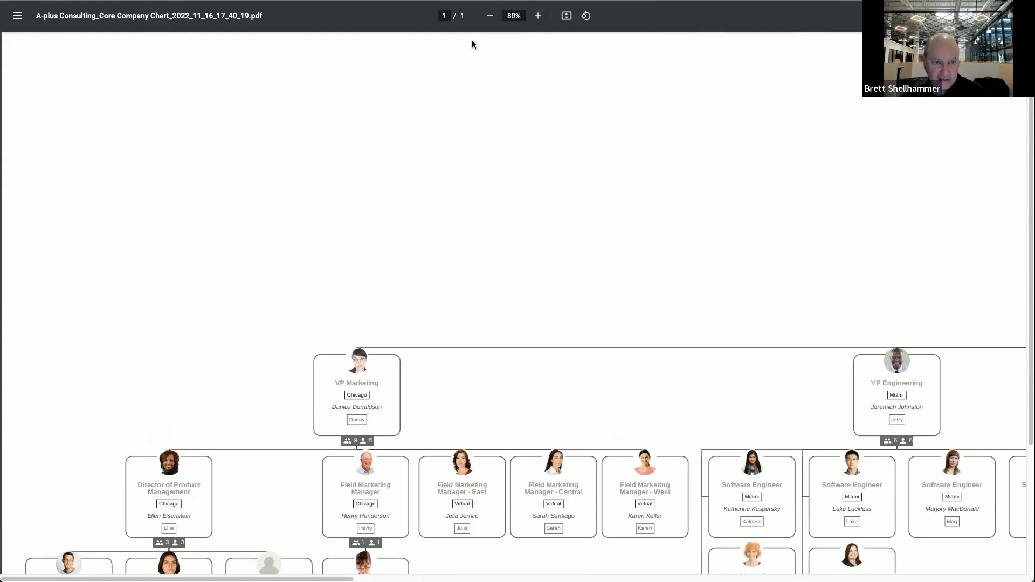
{"action": "left_click", "coordinate": [492, 20]}
{"action": "left_click", "coordinate": [492, 20]}
{"action": "left_click", "coordinate": [491, 21]}
{"action": "left_click", "coordinate": [492, 20]}
{"action": "left_click", "coordinate": [492, 20]}
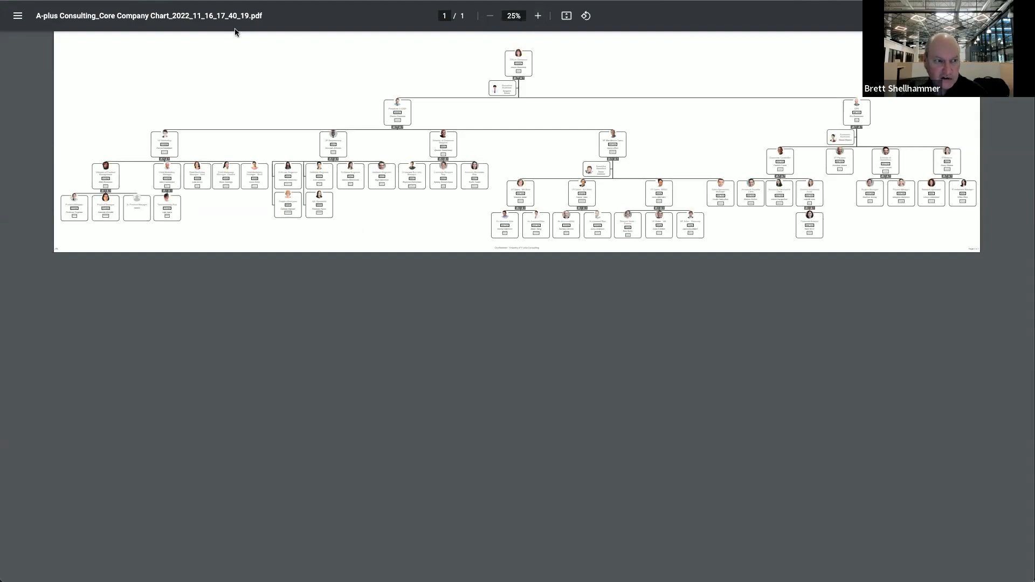
{"action": "key", "text": "ctrl+w"}
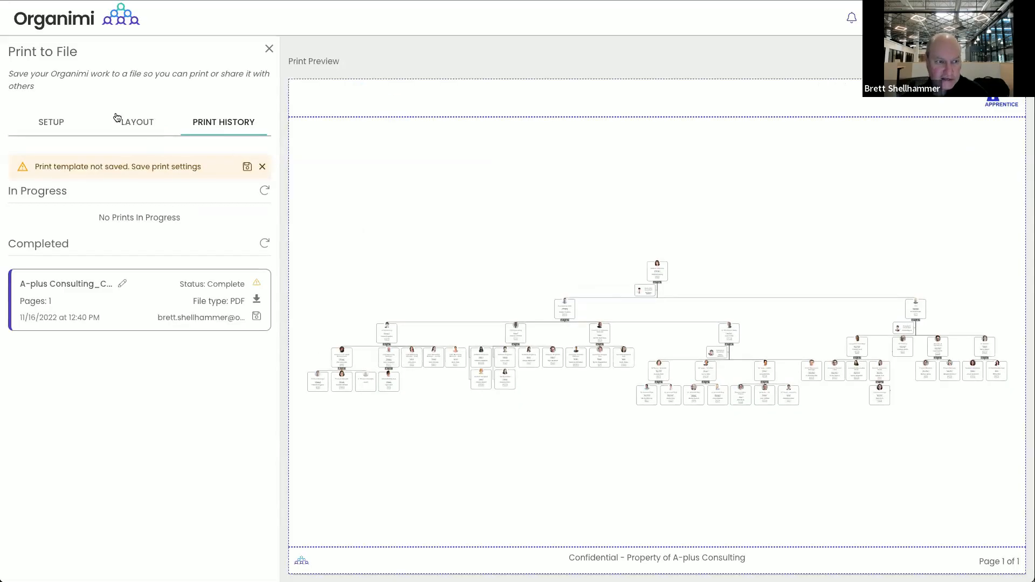
{"action": "left_click", "coordinate": [47, 121]}
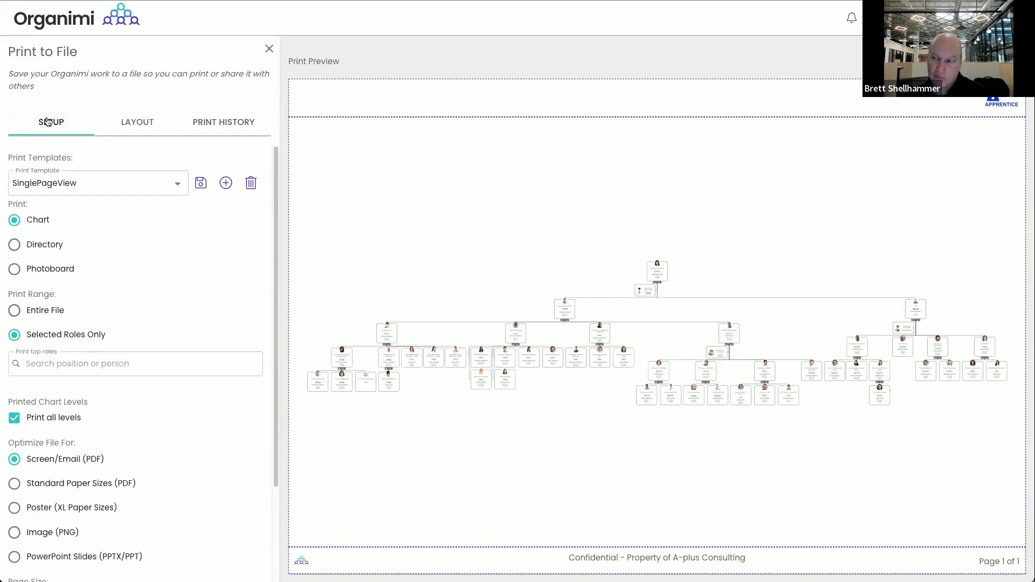
Output Standard Paper Sizes (PDF) on Letter (8.5 x 11 in), split across multiple pages
{"action": "scroll", "coordinate": [189, 285], "scroll_direction": "down", "scroll_amount": 2}
{"action": "scroll", "coordinate": [190, 287], "scroll_direction": "down", "scroll_amount": 3}
{"action": "left_click", "coordinate": [14, 363]}
{"action": "left_click", "coordinate": [60, 487]}
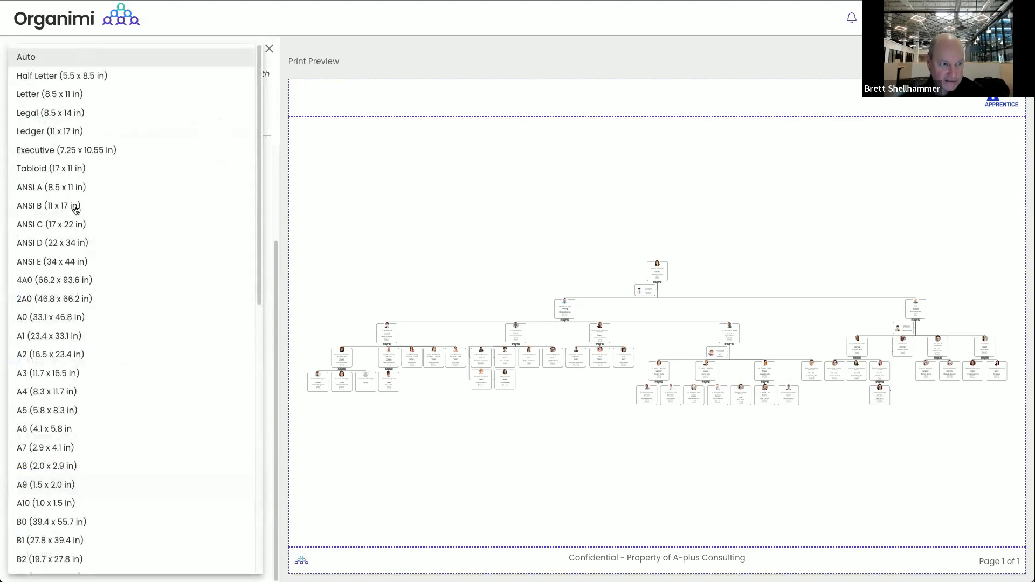
{"action": "left_click", "coordinate": [30, 101]}
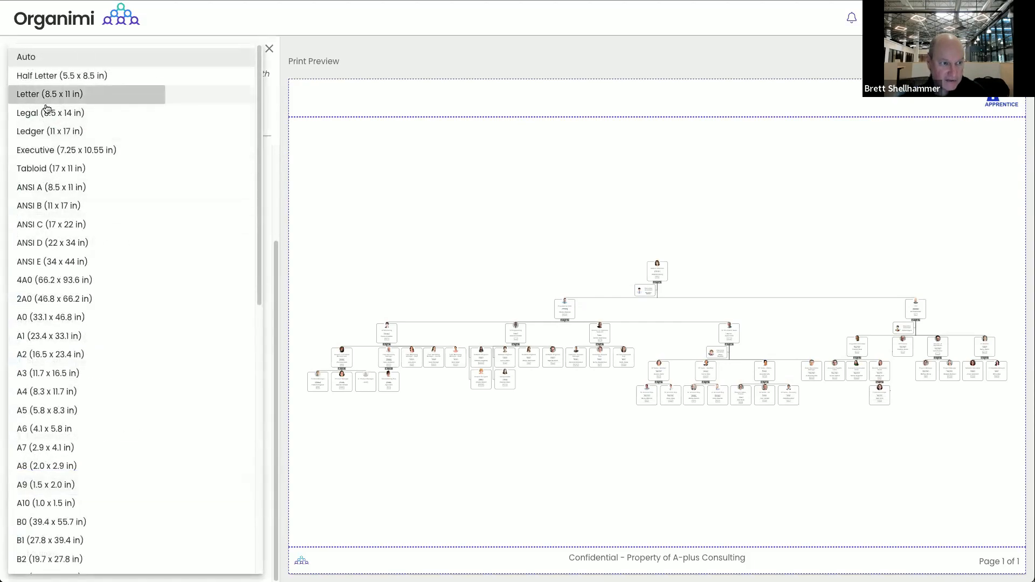
{"action": "left_click", "coordinate": [13, 555]}
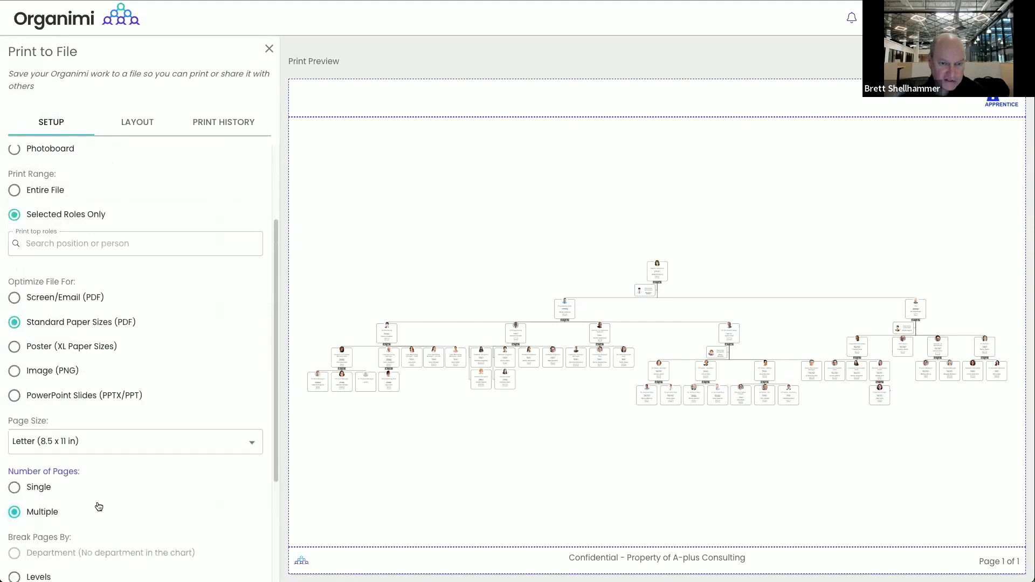
{"action": "scroll", "coordinate": [138, 384], "scroll_direction": "down", "scroll_amount": 3}
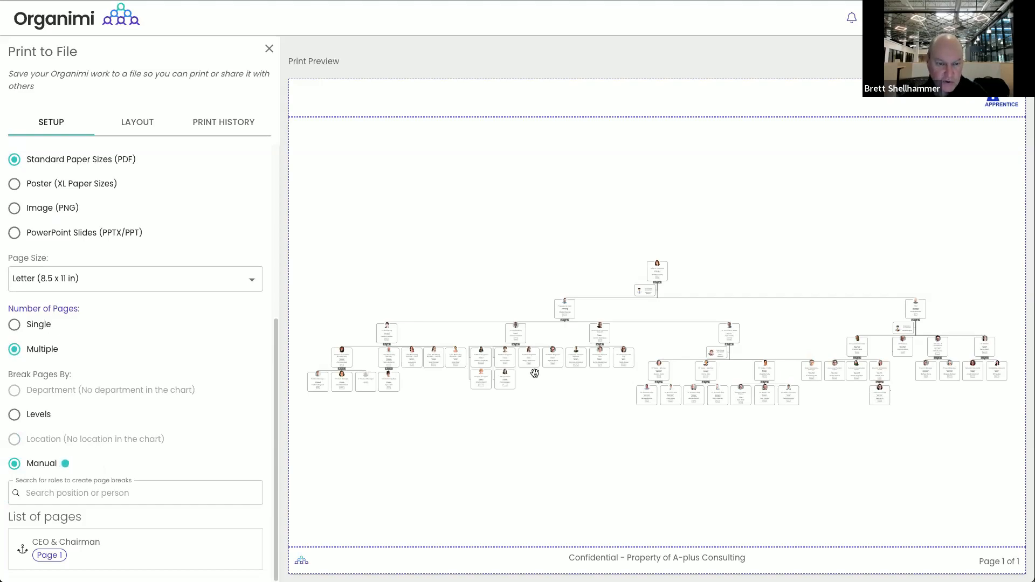
Add new-page breaks at President & COO, Corporate Controller, VP Worldwide Sales and VP Marketing
{"action": "left_click", "coordinate": [566, 311]}
{"action": "left_click", "coordinate": [583, 349]}
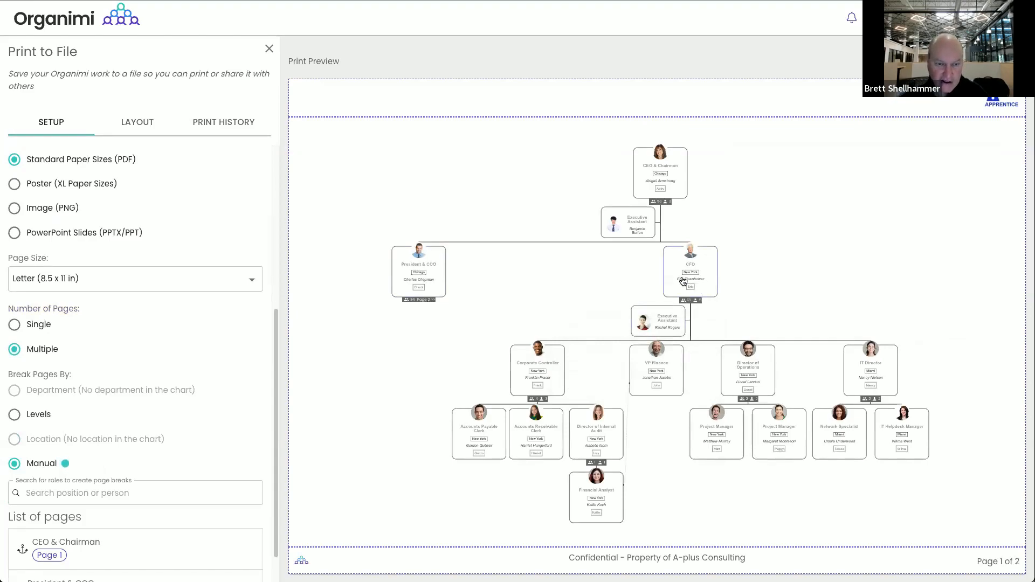
{"action": "left_click", "coordinate": [542, 368]}
{"action": "left_click", "coordinate": [589, 425]}
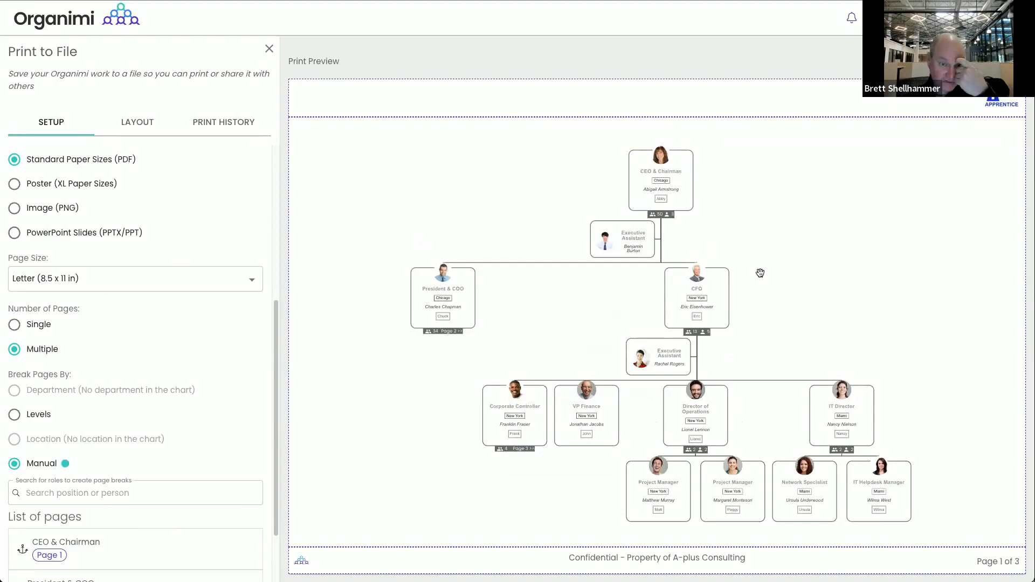
{"action": "left_click", "coordinate": [1013, 60]}
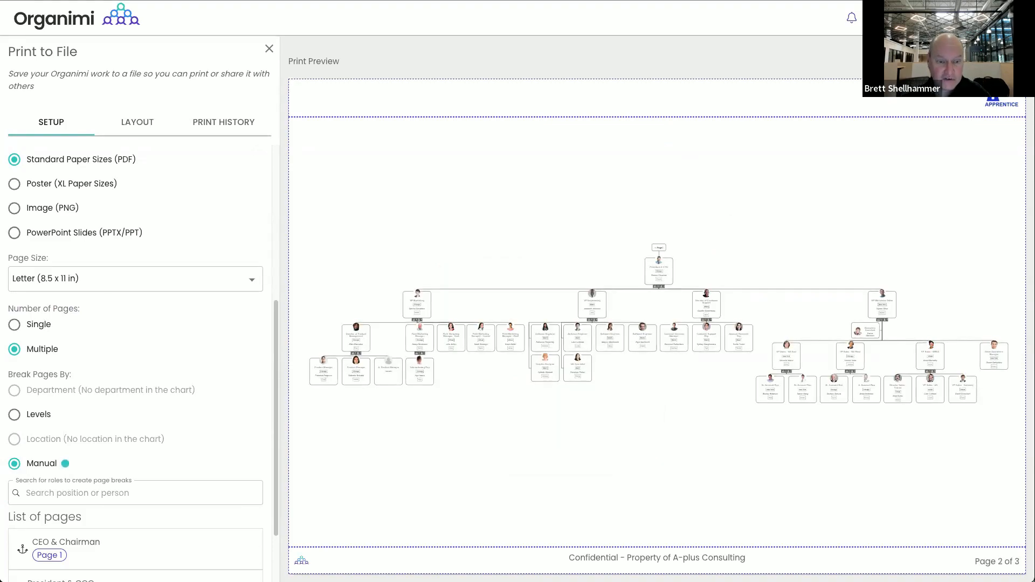
{"action": "left_click", "coordinate": [885, 312]}
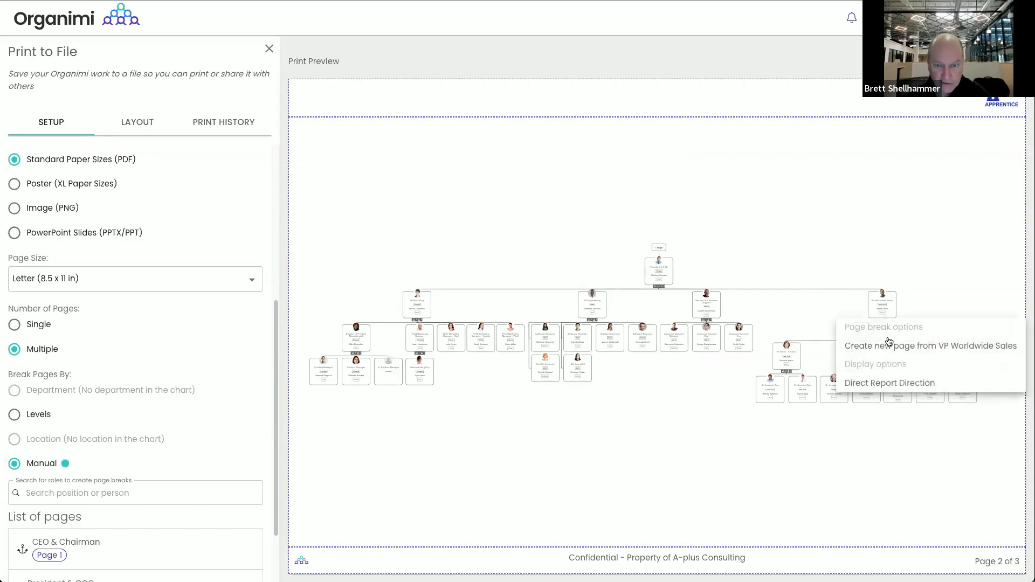
{"action": "left_click", "coordinate": [889, 347]}
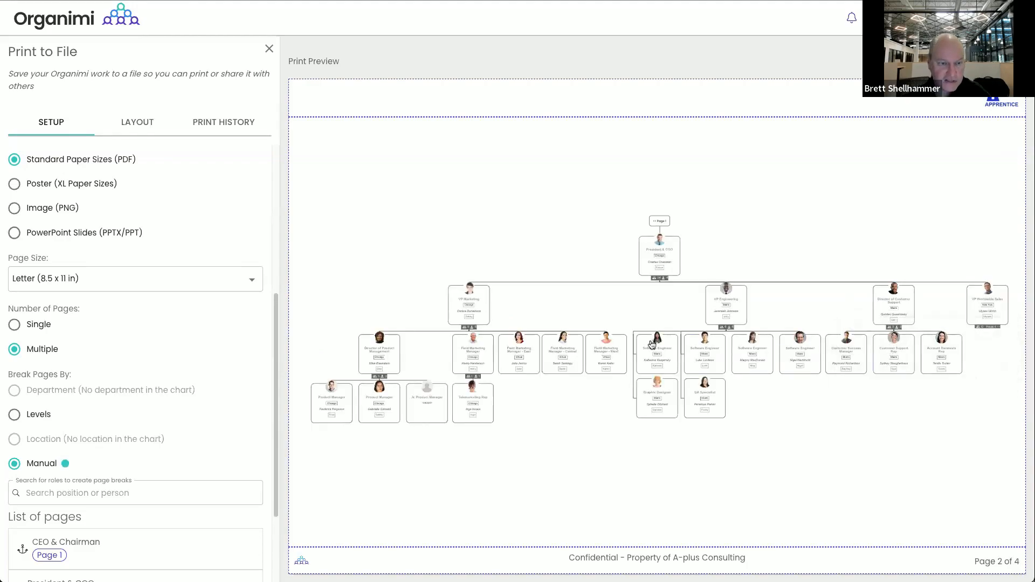
{"action": "left_click", "coordinate": [468, 308]}
{"action": "left_click", "coordinate": [501, 353]}
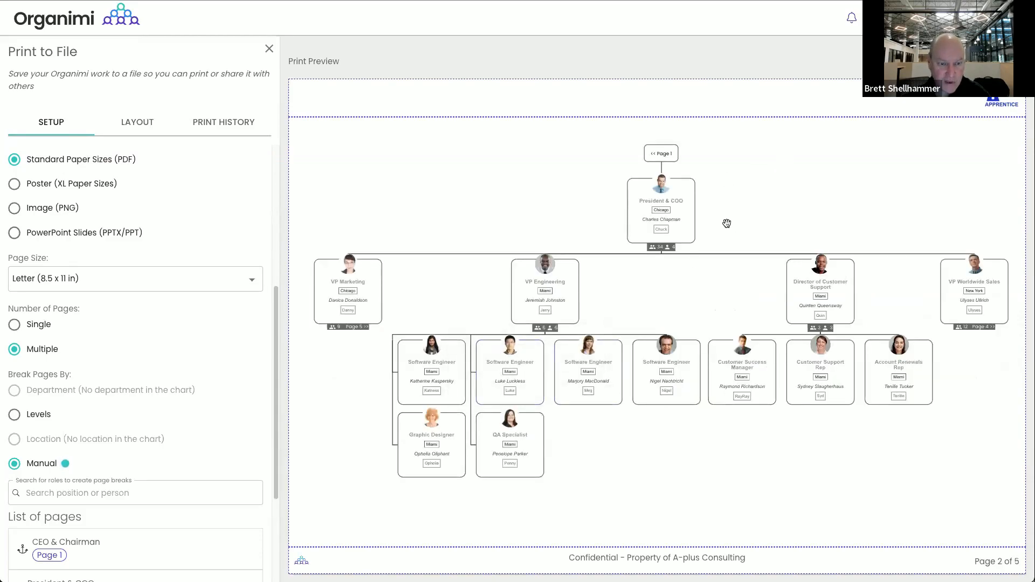
Lay out VP Engineering's direct reports as a Grid with an extra row
{"action": "left_click", "coordinate": [541, 295]}
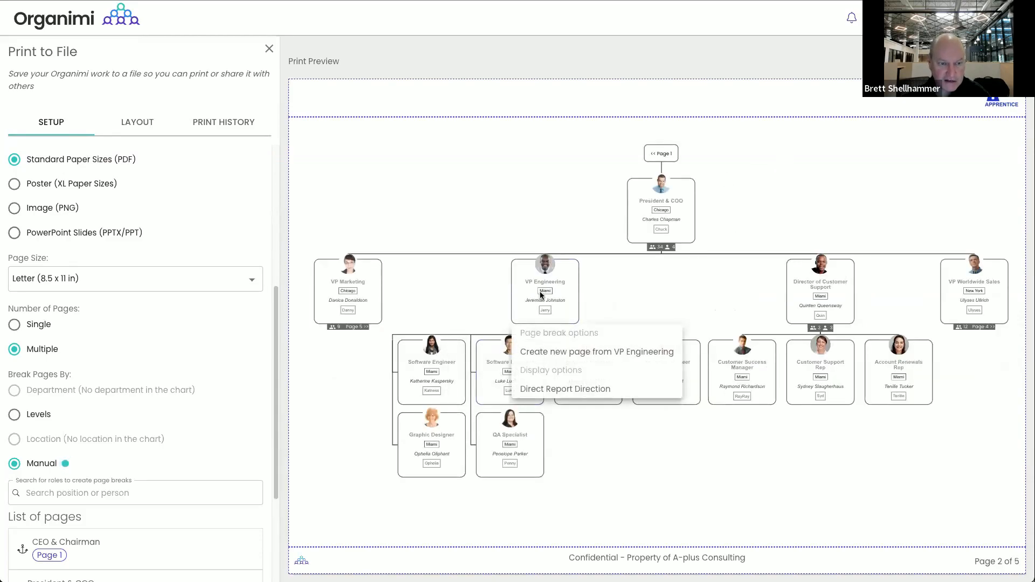
{"action": "left_click", "coordinate": [572, 390]}
{"action": "left_click", "coordinate": [522, 278]}
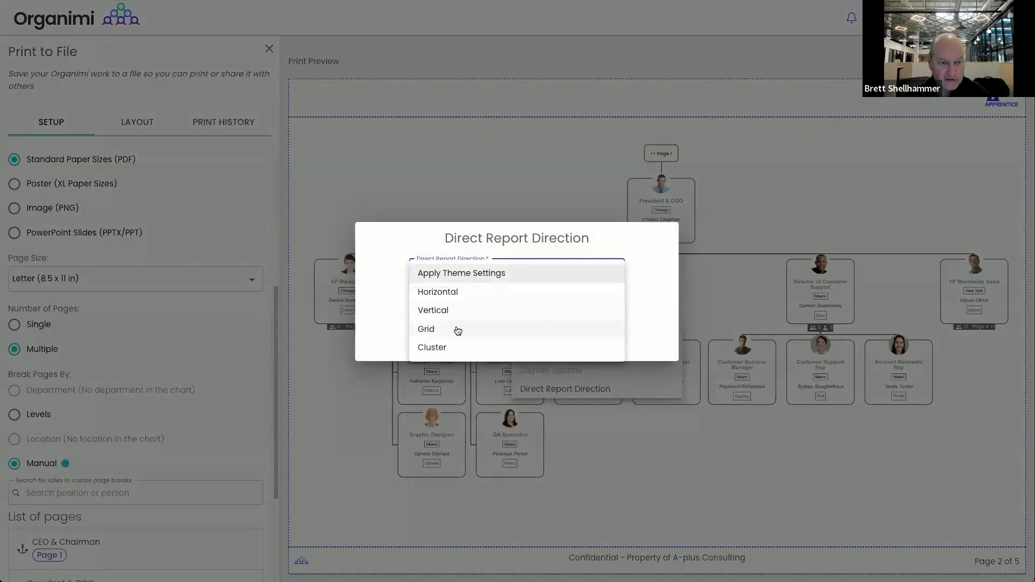
{"action": "left_click", "coordinate": [431, 329]}
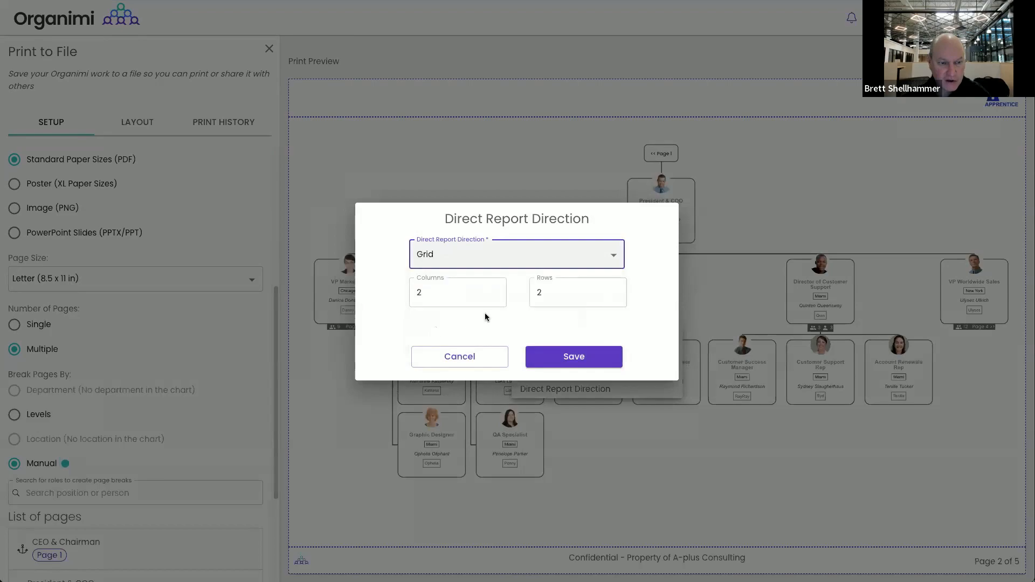
{"action": "left_click", "coordinate": [615, 292]}
{"action": "left_click", "coordinate": [581, 355]}
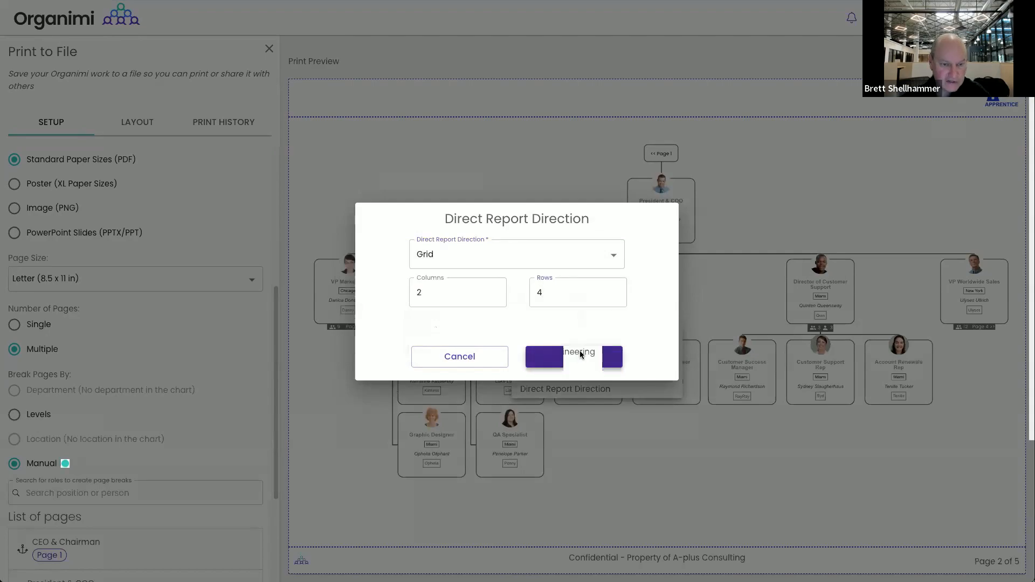
Arrange the Director of Customer Support's reports vertically
{"action": "left_click", "coordinate": [741, 264]}
{"action": "left_click", "coordinate": [736, 358]}
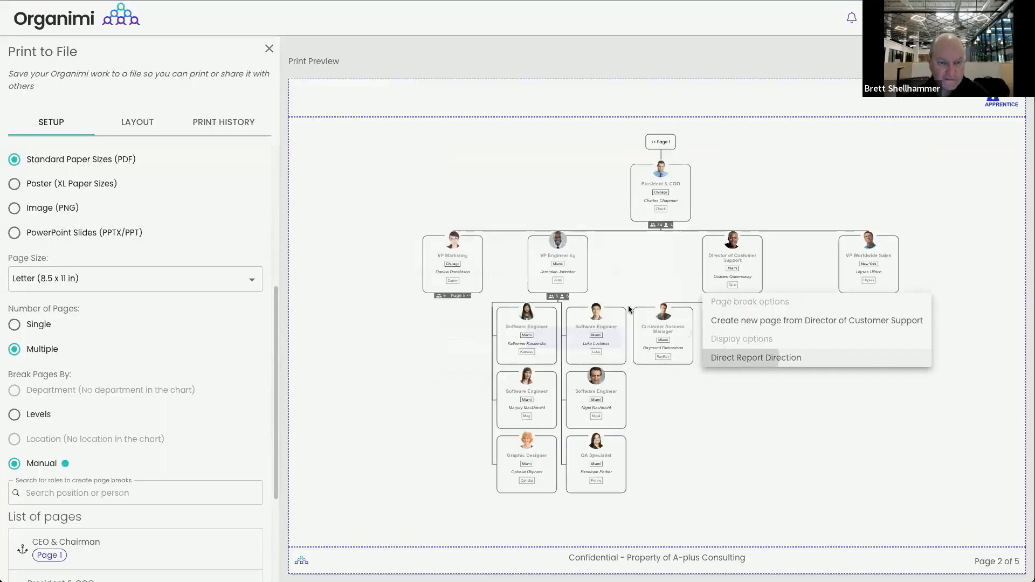
{"action": "left_click", "coordinate": [487, 280]}
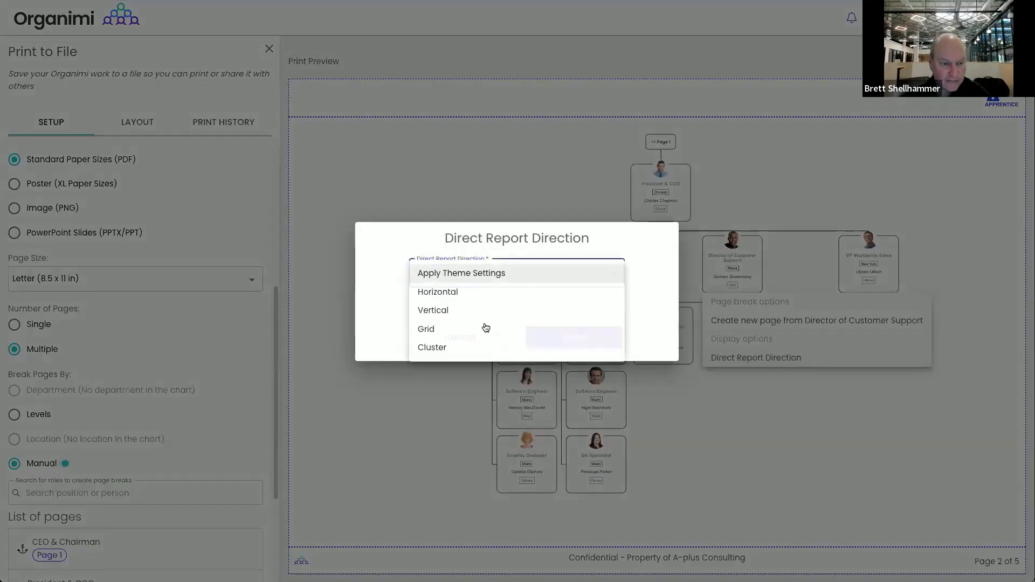
{"action": "left_click", "coordinate": [443, 312]}
{"action": "left_click", "coordinate": [571, 340]}
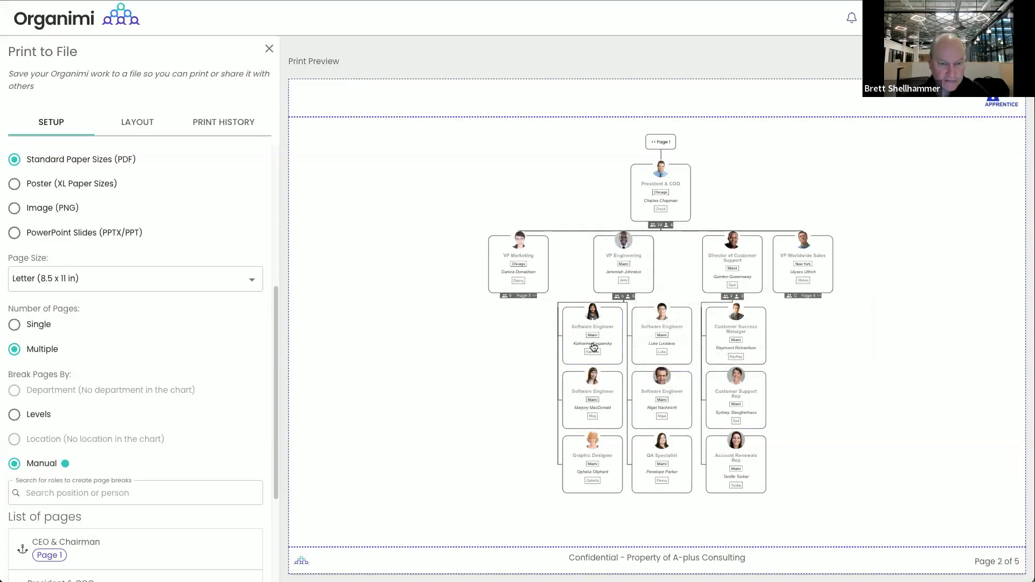
Re-select and apply the direct-report layout for VP Engineering's reports
{"action": "left_click", "coordinate": [631, 270]}
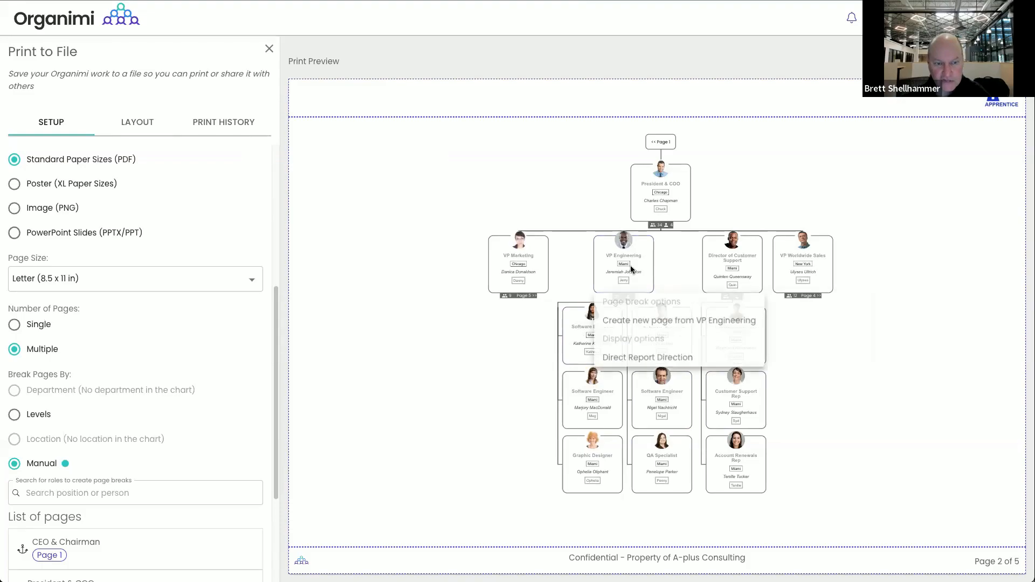
{"action": "left_click", "coordinate": [628, 358]}
{"action": "left_click", "coordinate": [470, 275]}
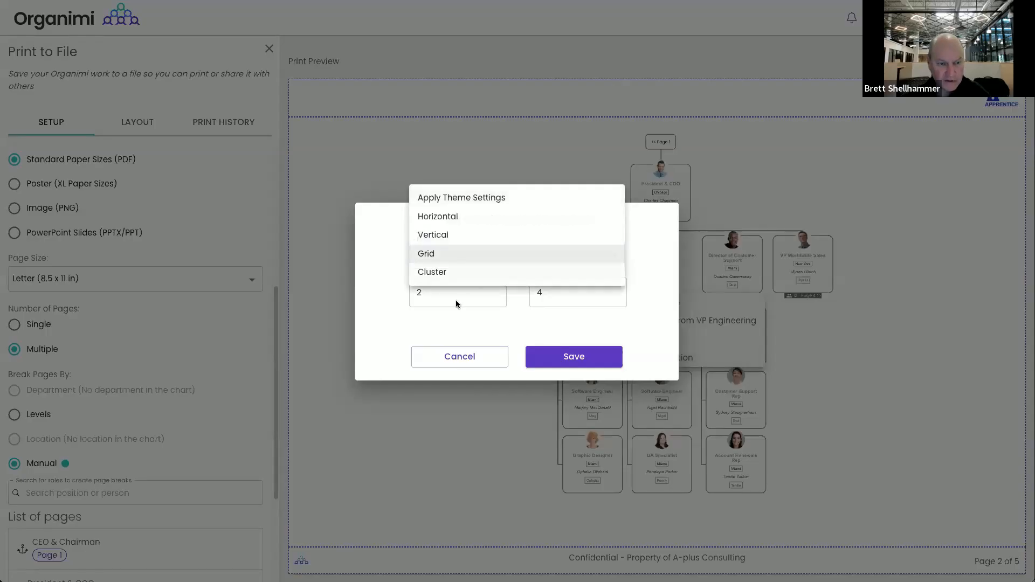
{"action": "left_click", "coordinate": [443, 277]}
{"action": "left_click", "coordinate": [564, 358]}
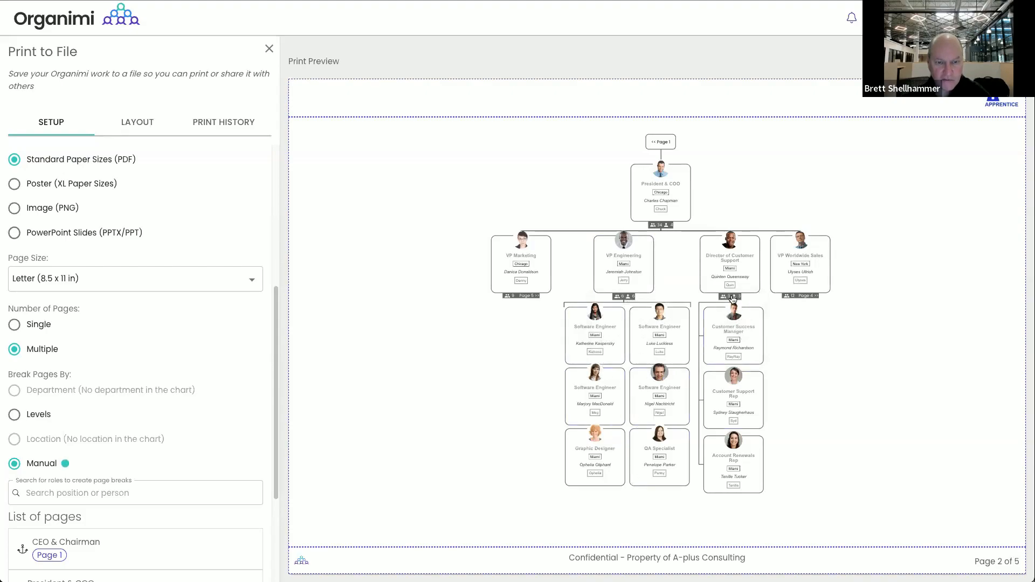
Set Customer Support's reports to a Cluster with 1 column and more rows
{"action": "left_click", "coordinate": [702, 290]}
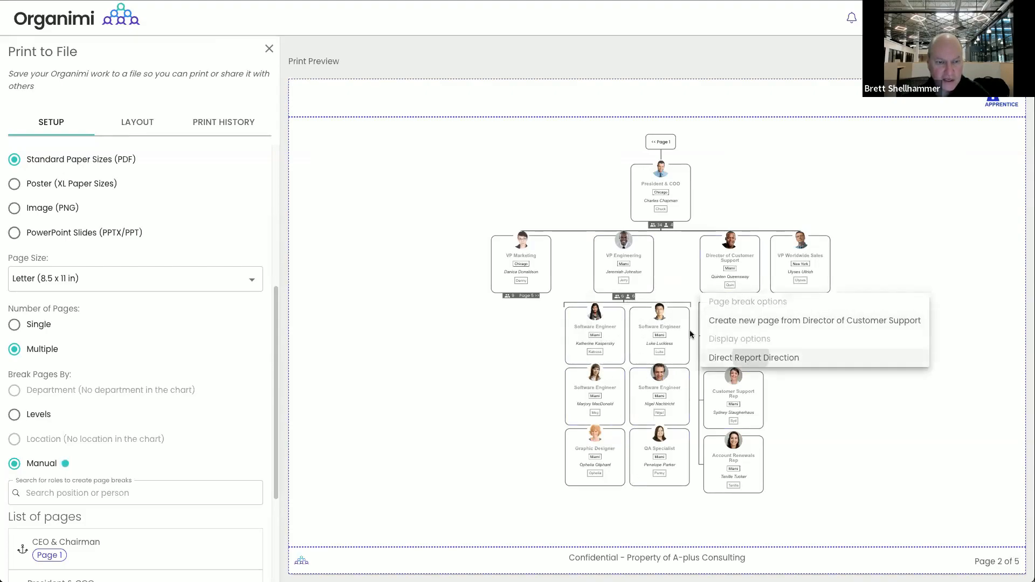
{"action": "left_click", "coordinate": [751, 357]}
{"action": "left_click", "coordinate": [488, 279]}
{"action": "left_click", "coordinate": [470, 312]}
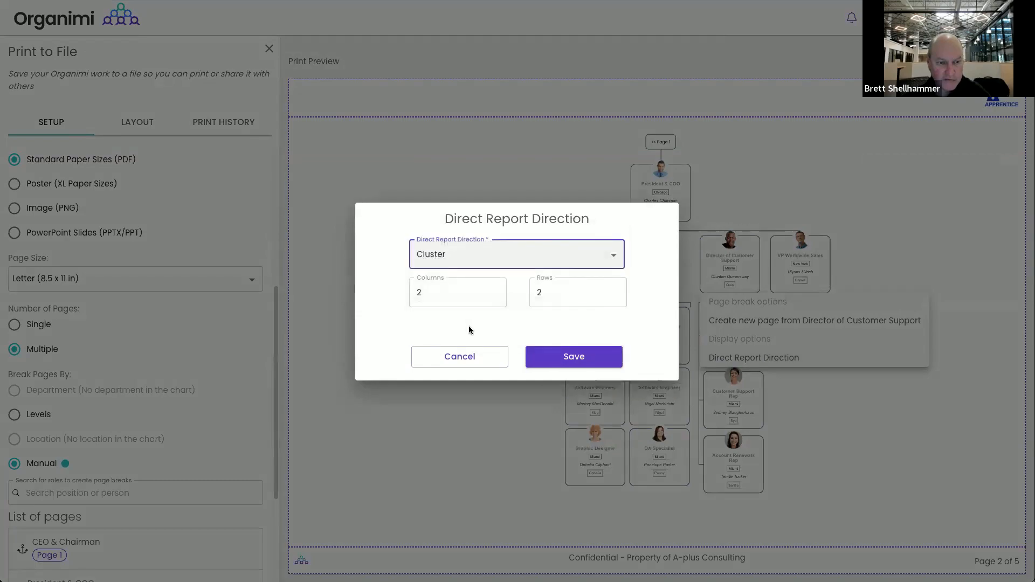
{"action": "left_click", "coordinate": [495, 299]}
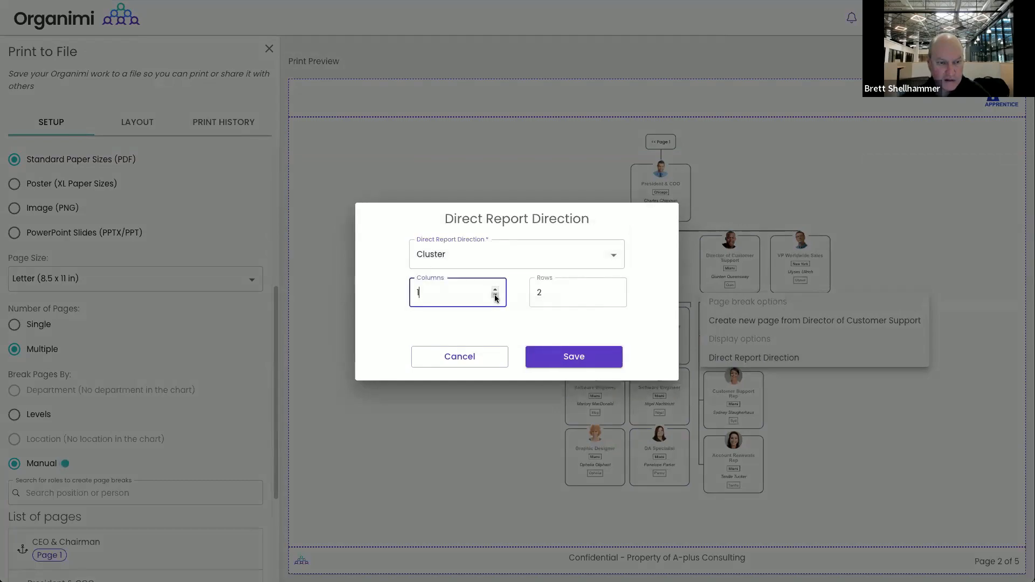
{"action": "left_click", "coordinate": [615, 290]}
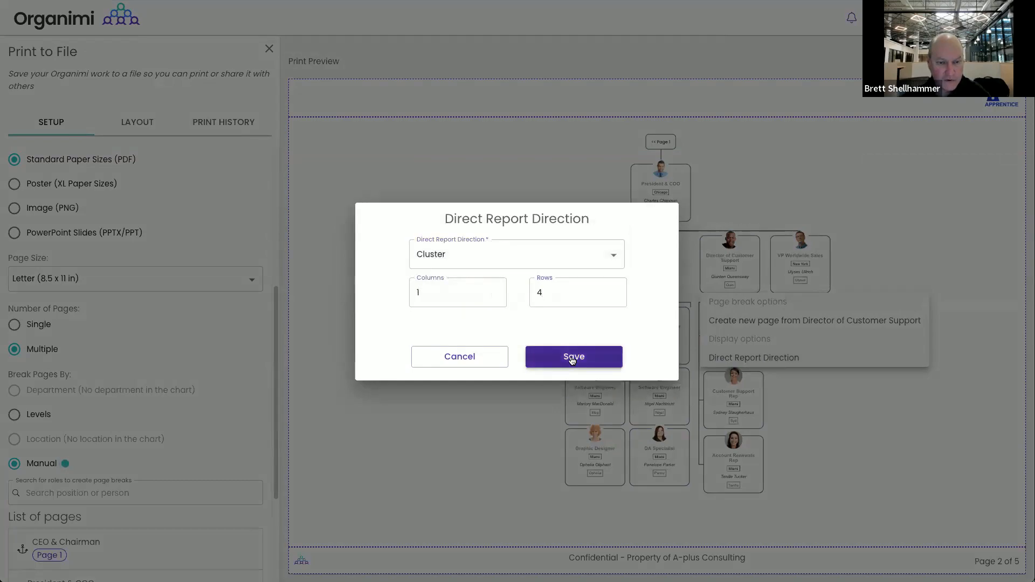
{"action": "left_click", "coordinate": [574, 356]}
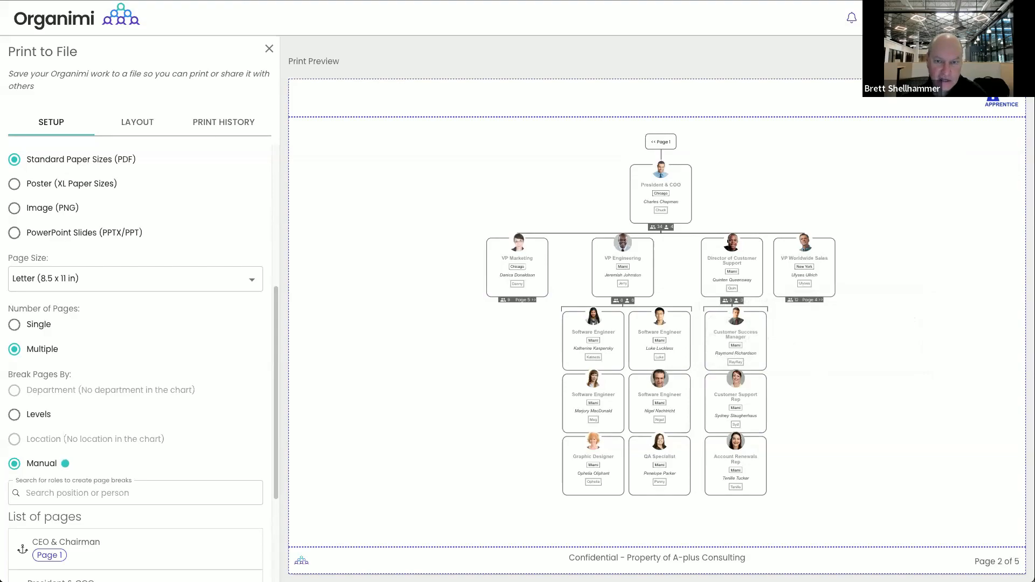
{"action": "left_click", "coordinate": [1014, 62]}
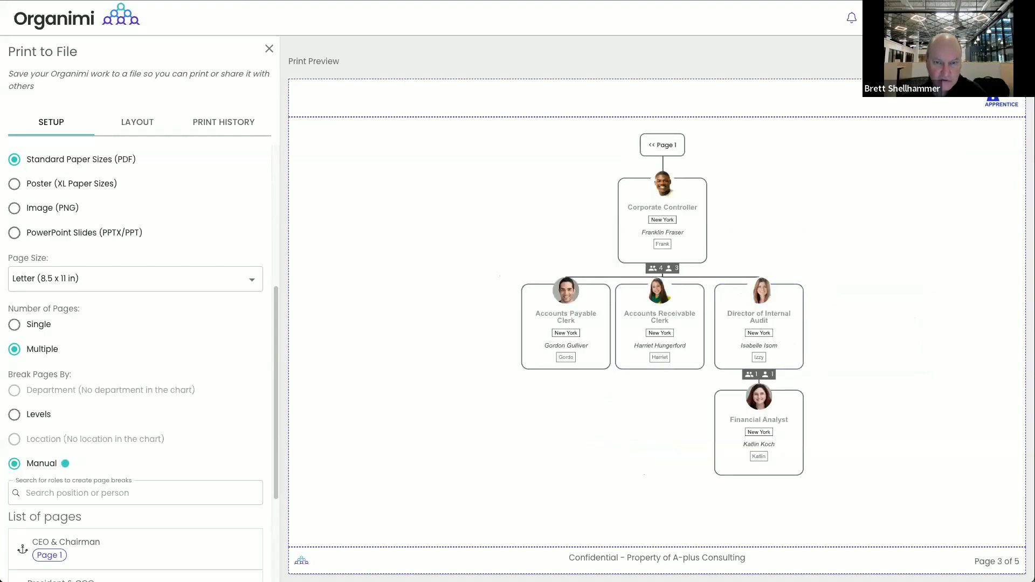
{"action": "left_click", "coordinate": [1013, 61]}
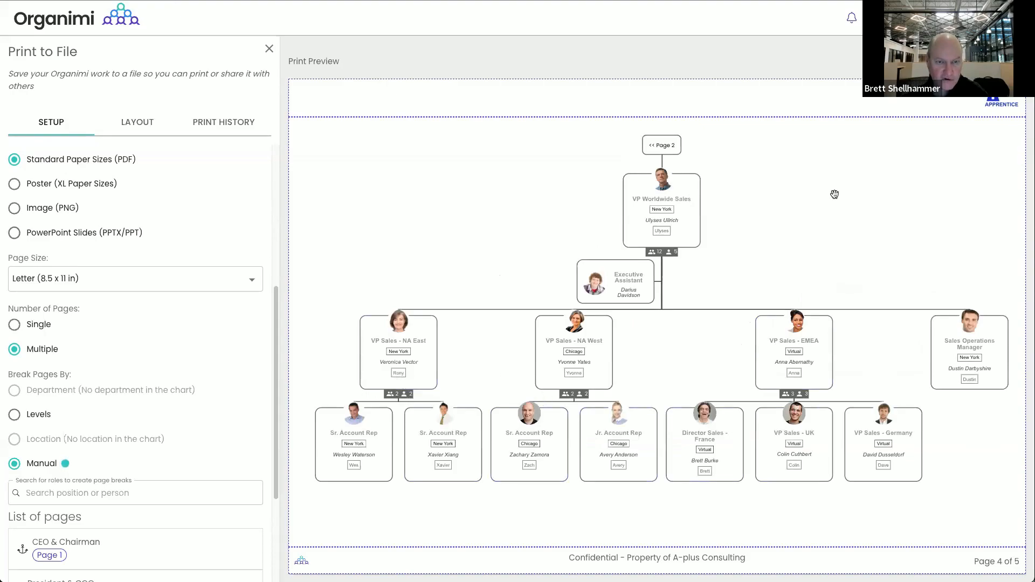
{"action": "left_click", "coordinate": [1013, 60]}
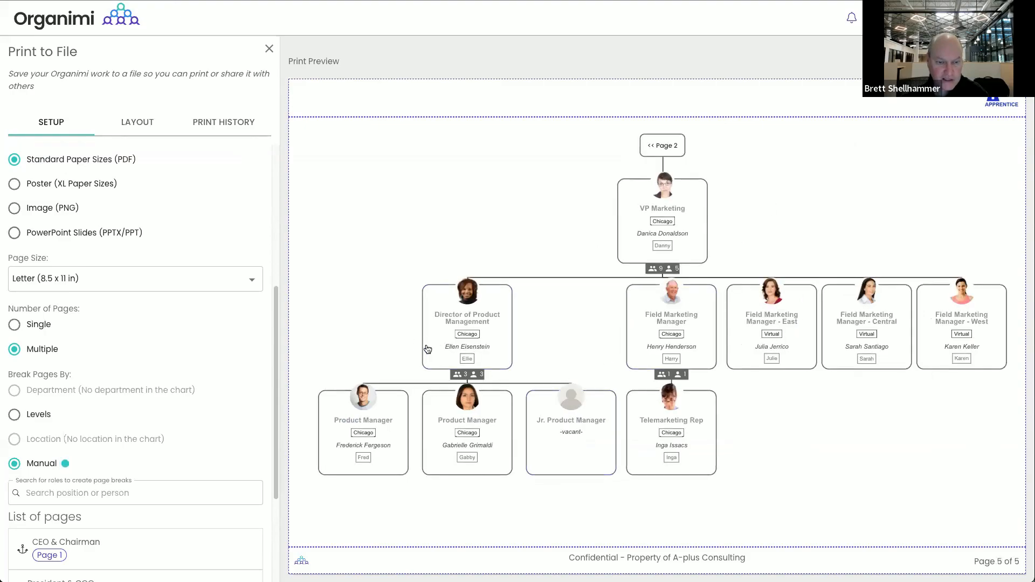
{"action": "left_click", "coordinate": [959, 61]}
{"action": "left_click", "coordinate": [959, 61]}
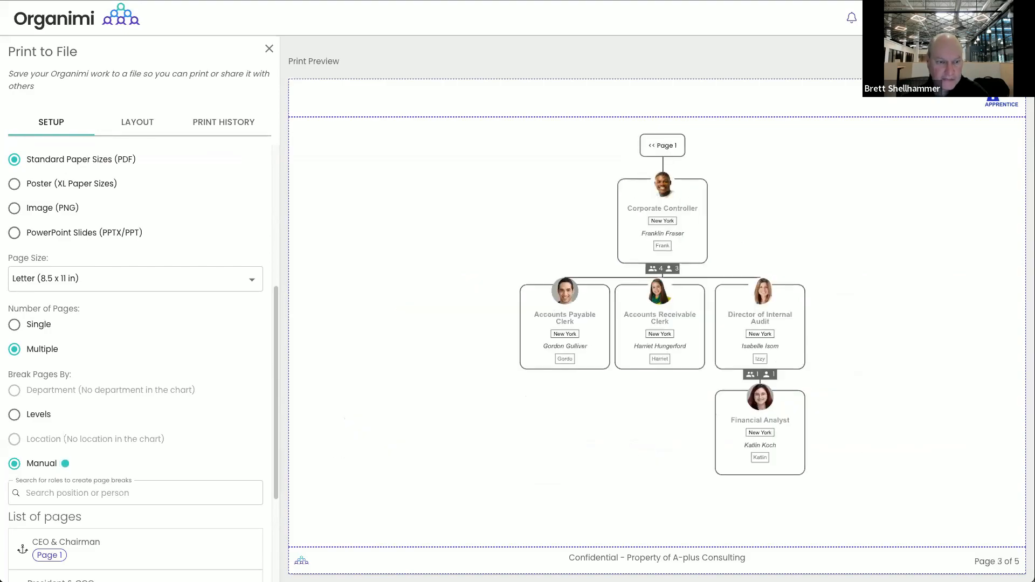
{"action": "left_click", "coordinate": [959, 61]}
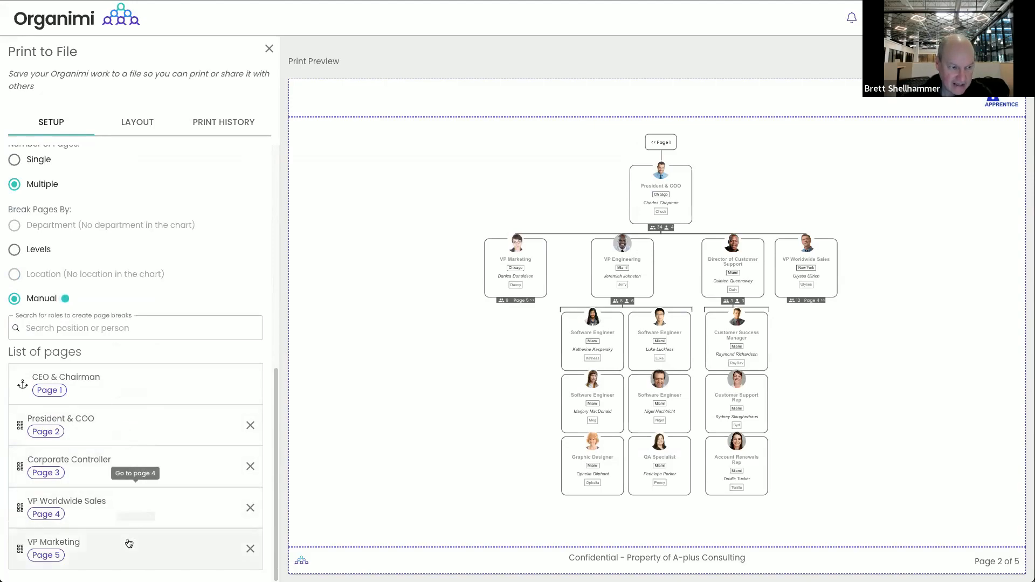
Move the VP Marketing page above VP Worldwide Sales, then return the preview to page 1
{"action": "left_click_drag", "start_coordinate": [129, 547], "coordinate": [131, 493]}
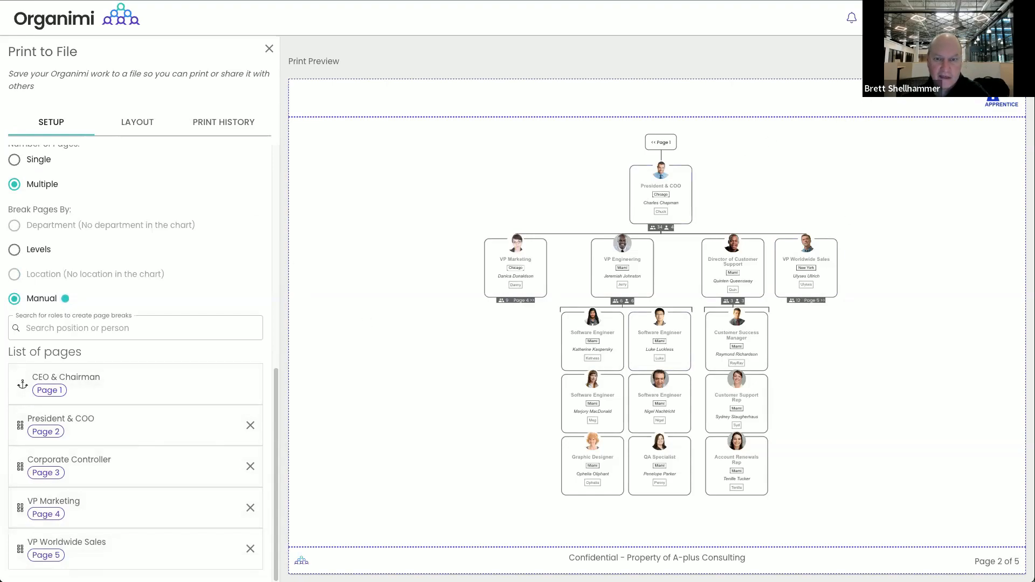
{"action": "key", "text": "Left"}
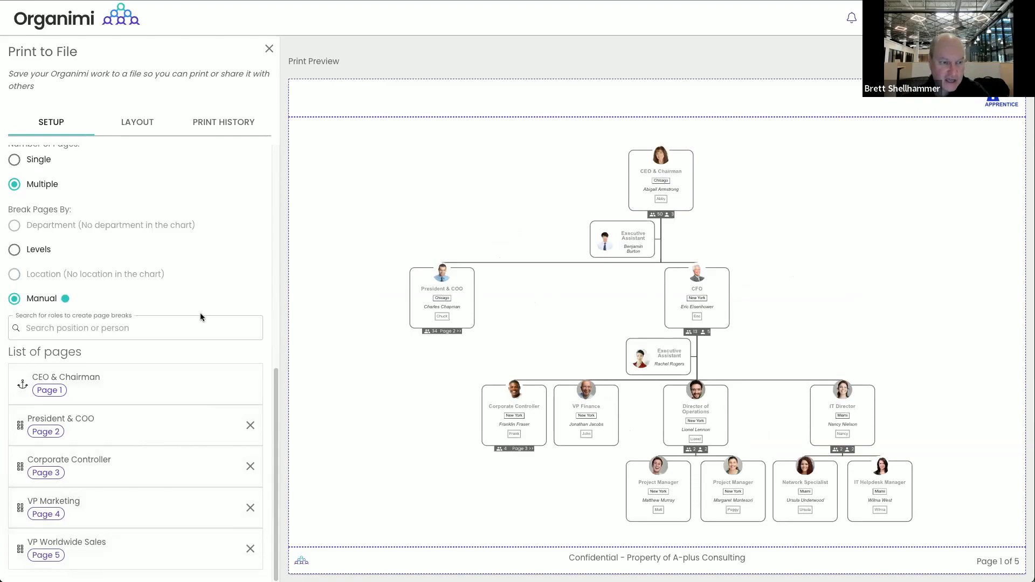
{"action": "scroll", "coordinate": [201, 317], "scroll_direction": "up", "scroll_amount": 9}
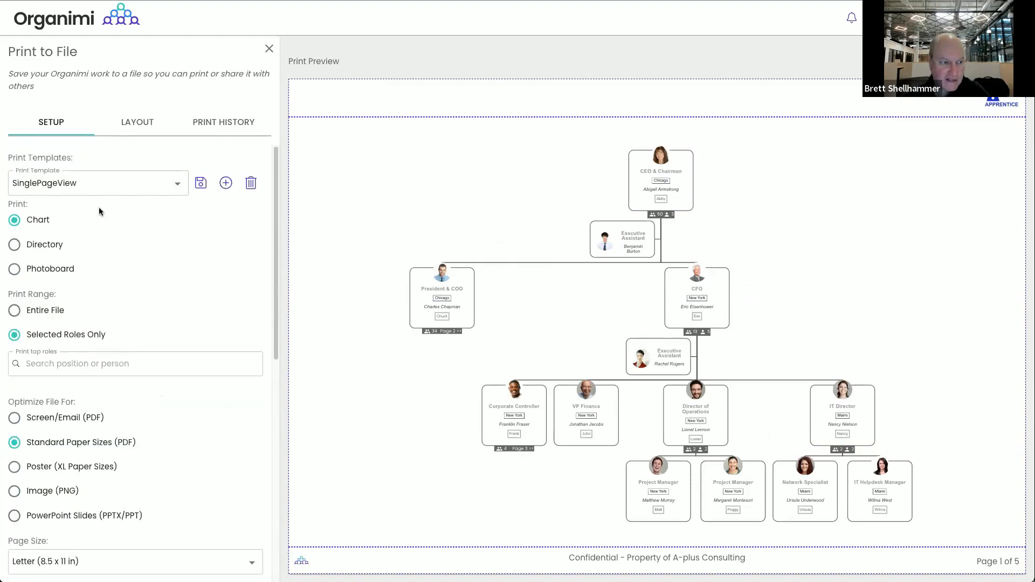
Load the Paginated Core Chart template from the saved print templates list
{"action": "left_click", "coordinate": [182, 182]}
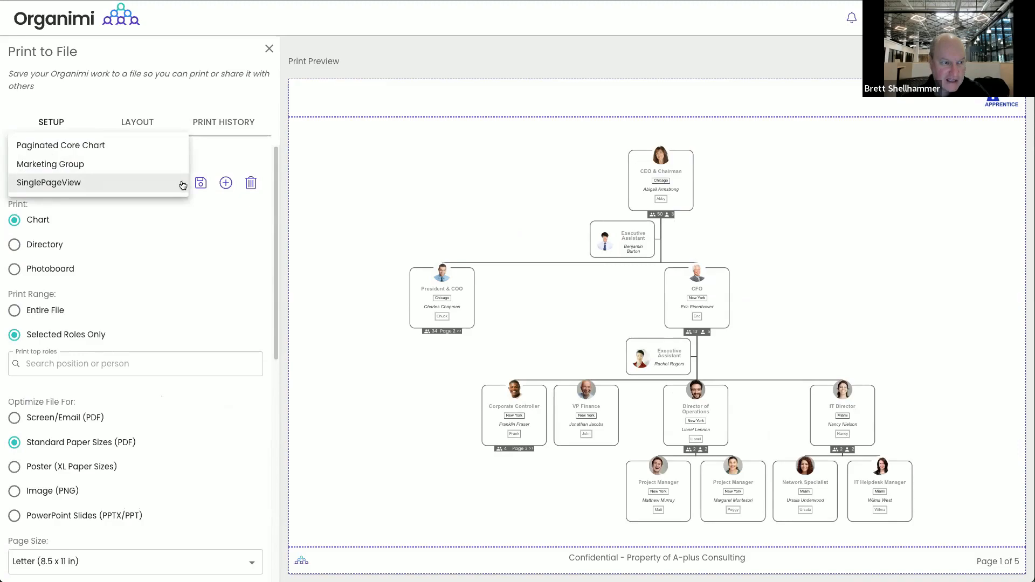
{"action": "left_click", "coordinate": [120, 145]}
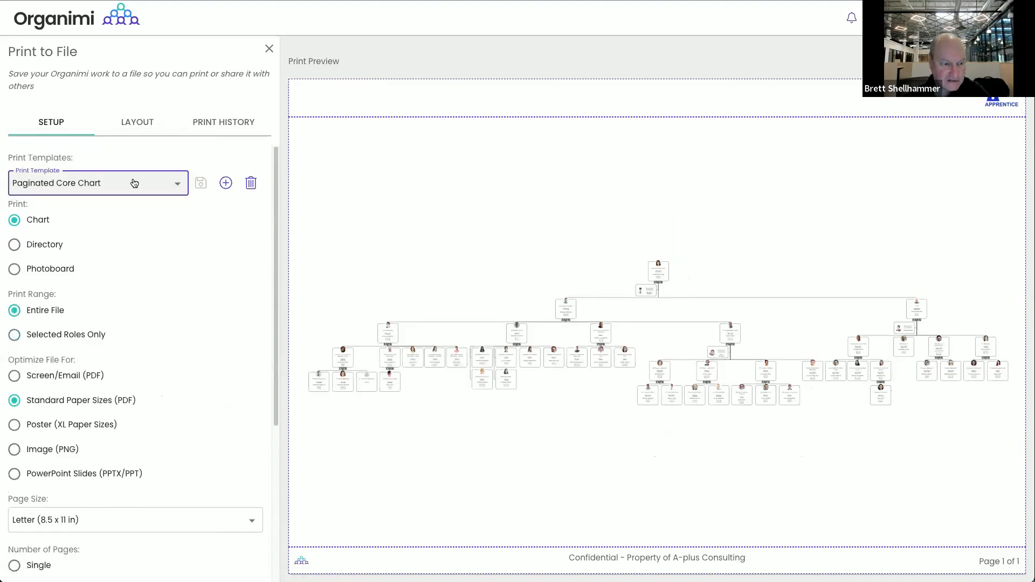
{"action": "left_click", "coordinate": [173, 187]}
{"action": "left_click", "coordinate": [178, 312]}
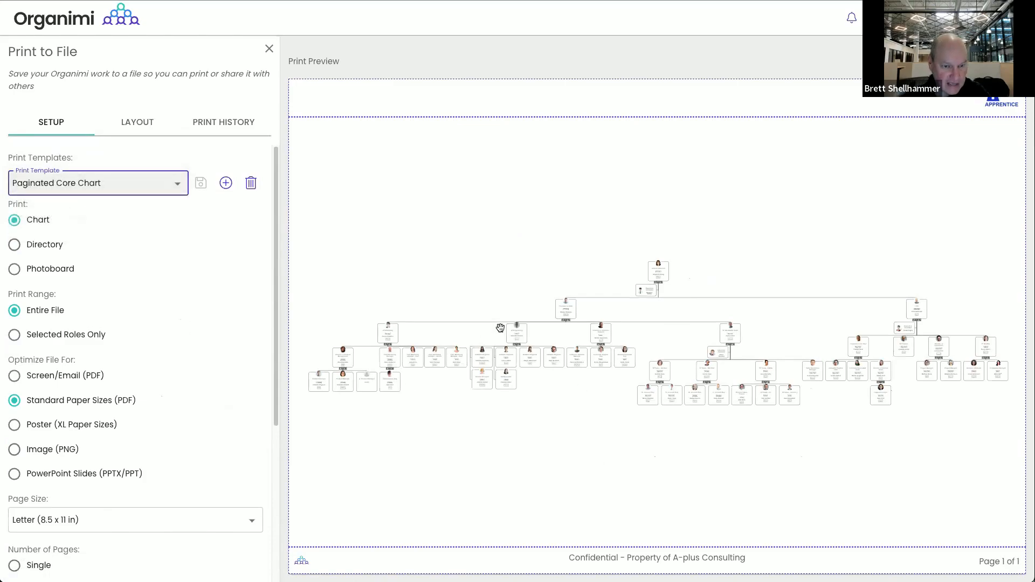
{"action": "right_click", "coordinate": [565, 317]}
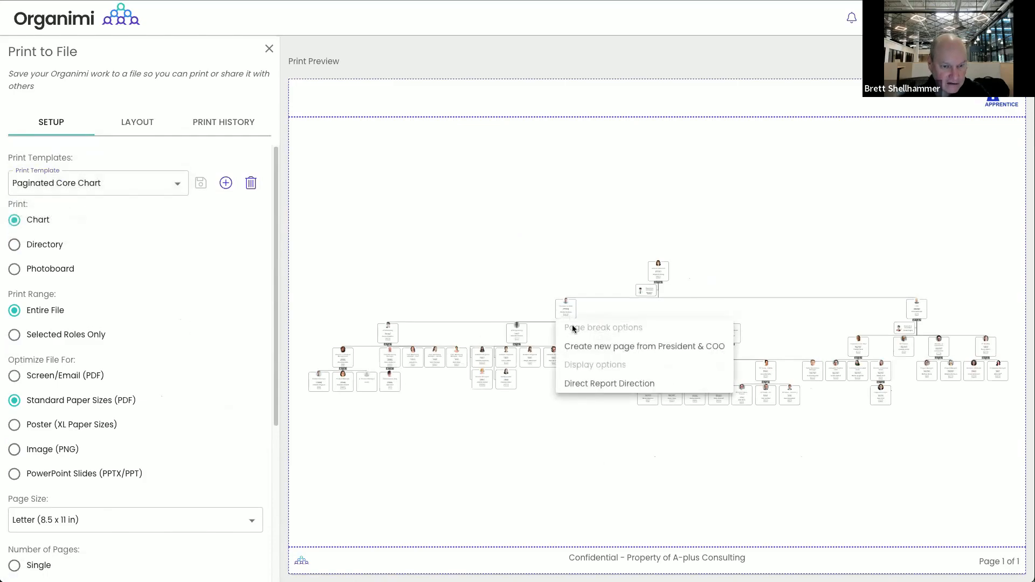
Start new pages at President & COO and Corporate Controller
{"action": "left_click", "coordinate": [592, 347]}
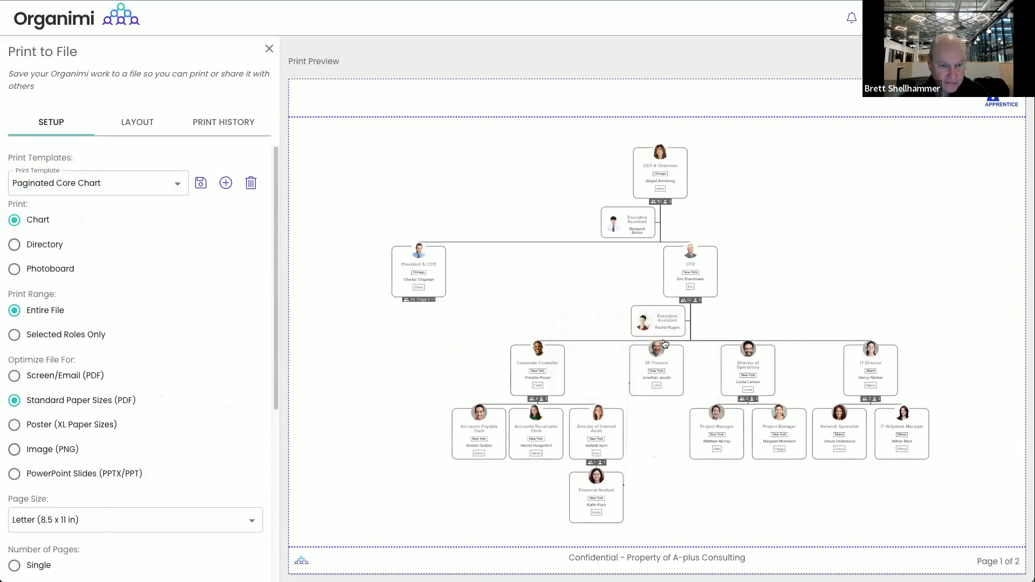
{"action": "right_click", "coordinate": [529, 382]}
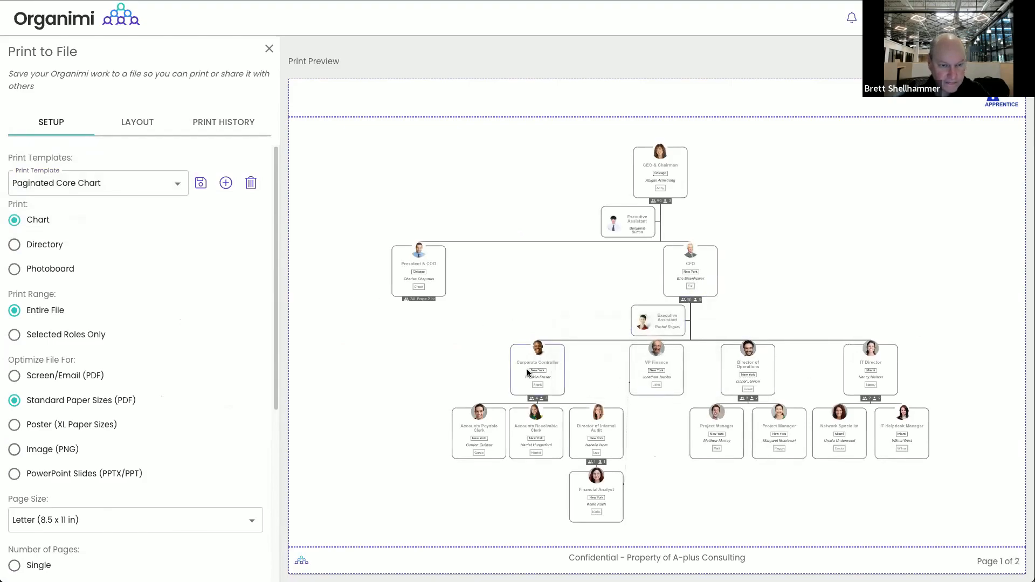
{"action": "left_click", "coordinate": [576, 424]}
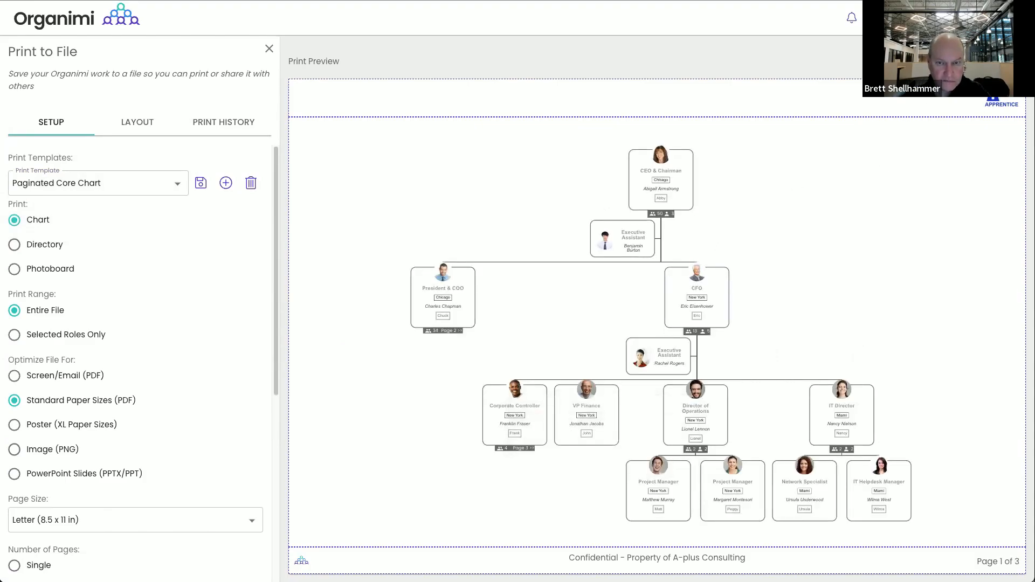
Add page breaks at VP Worldwide Sales and VP Marketing, then save them to the template
{"action": "left_click", "coordinate": [447, 330]}
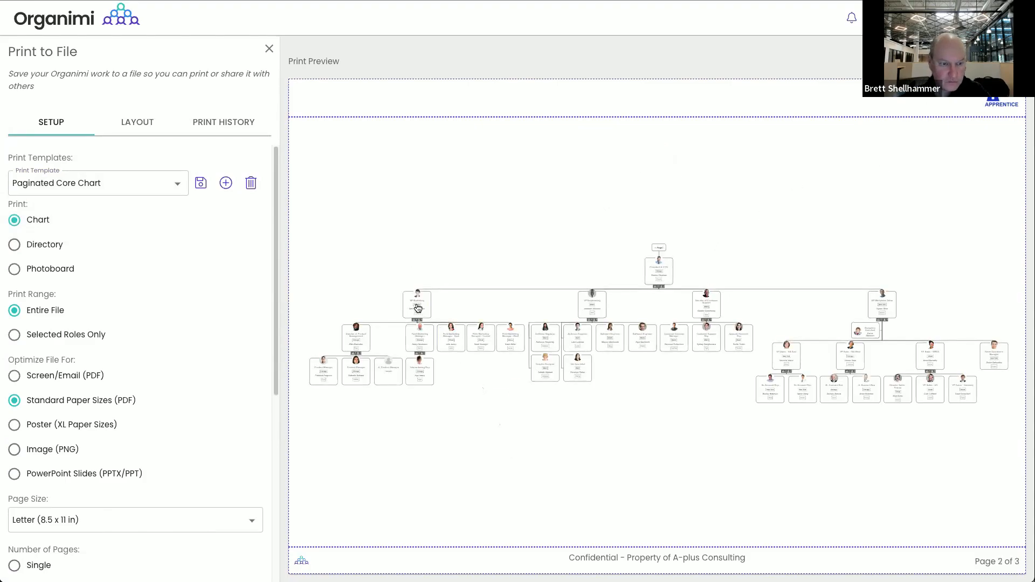
{"action": "left_click", "coordinate": [595, 308]}
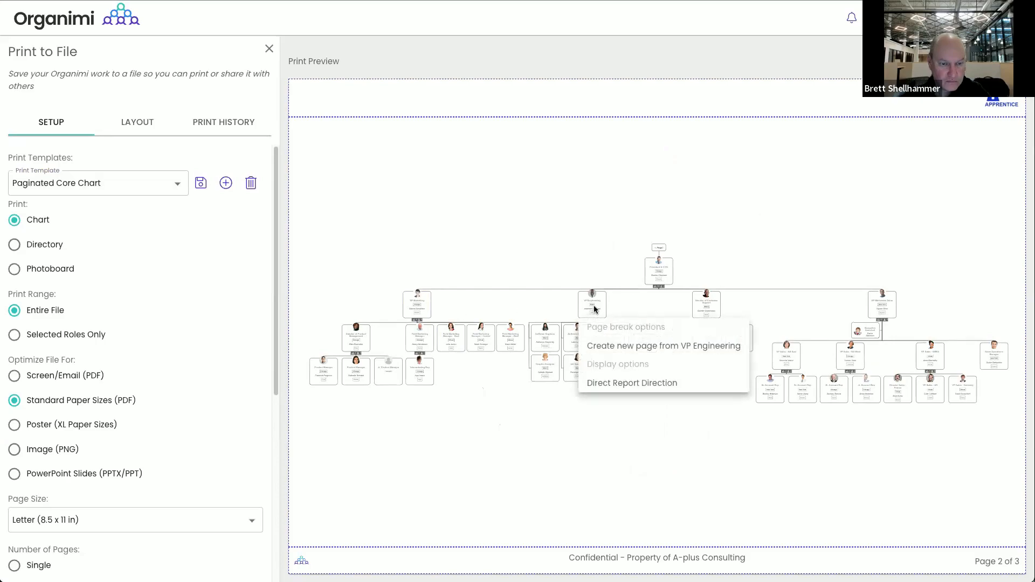
{"action": "left_click", "coordinate": [882, 303]}
{"action": "left_click", "coordinate": [898, 346]}
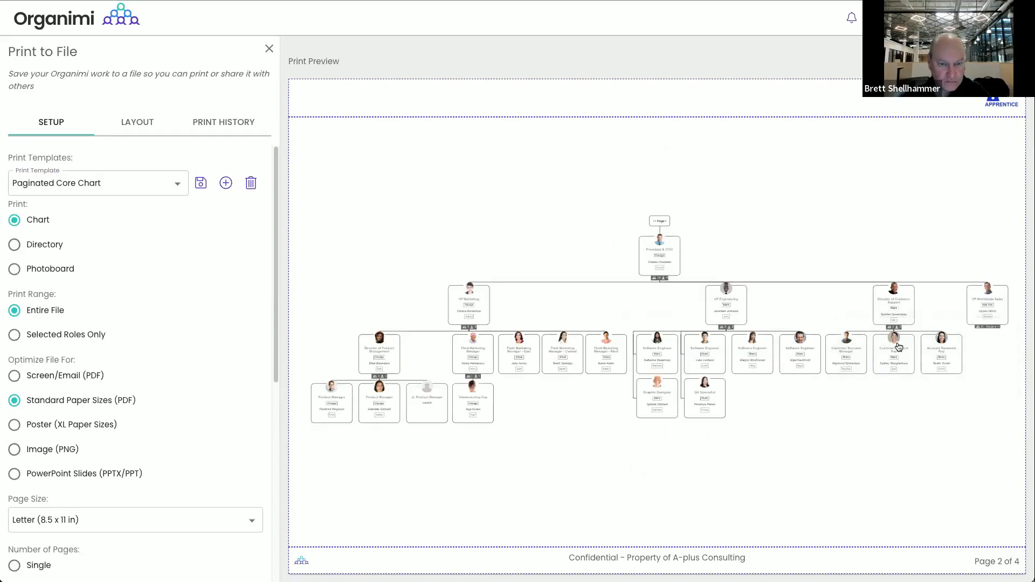
{"action": "left_click", "coordinate": [733, 321]}
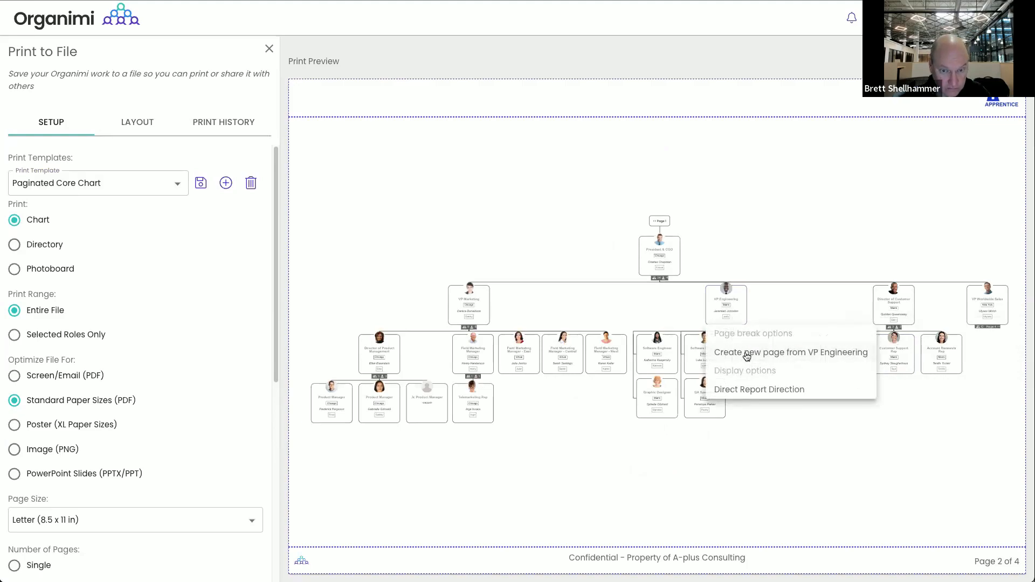
{"action": "left_click", "coordinate": [442, 297]}
{"action": "left_click", "coordinate": [483, 318]}
{"action": "left_click", "coordinate": [496, 352]}
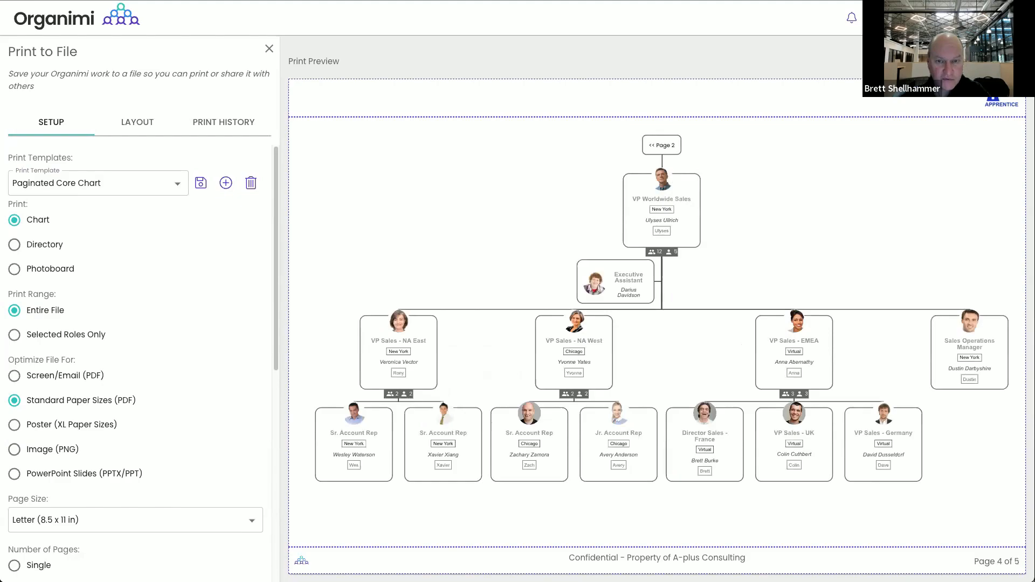
{"action": "left_click", "coordinate": [200, 183]}
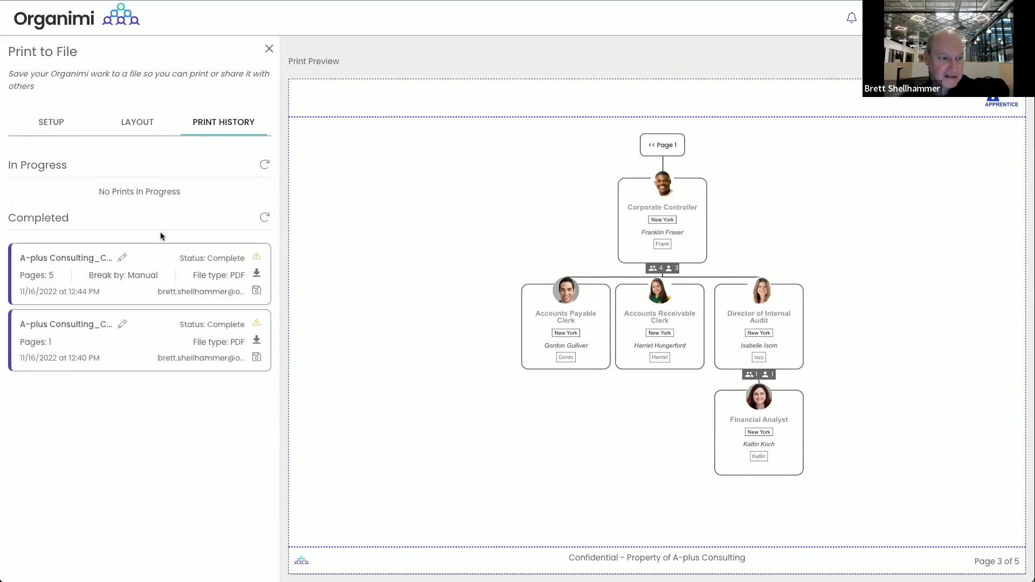
Download the completed 5-page PDF from print history and open it
{"action": "left_click", "coordinate": [257, 278]}
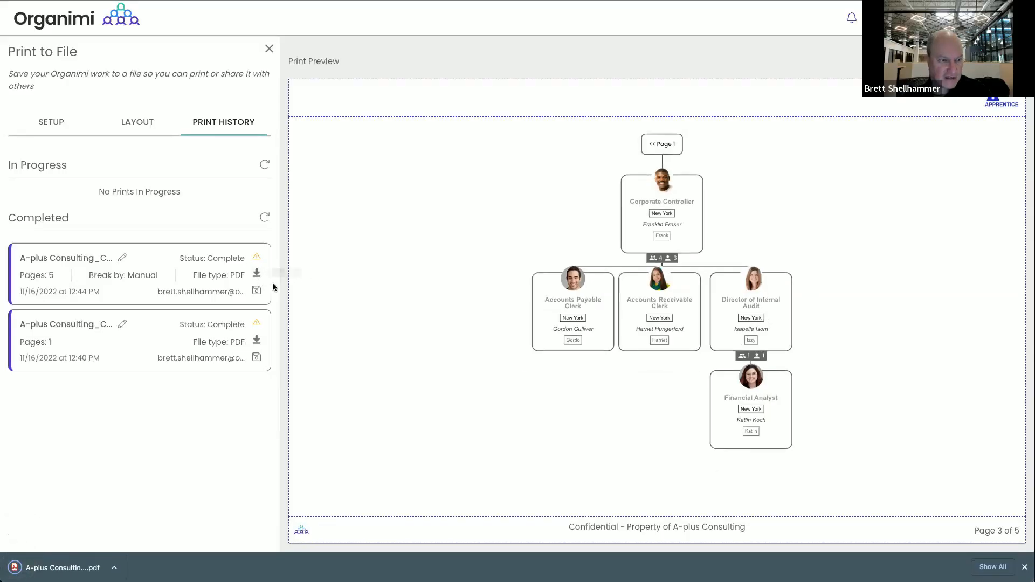
{"action": "left_click", "coordinate": [74, 560]}
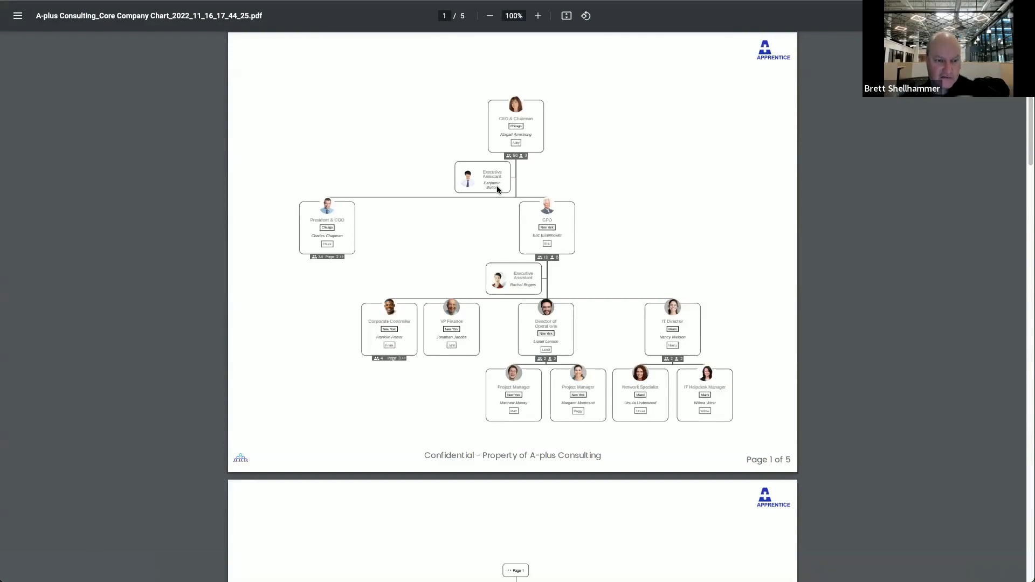
Scroll through all five pages of the Core Company Chart PDF, then return to Organimi
{"action": "left_click", "coordinate": [1027, 484]}
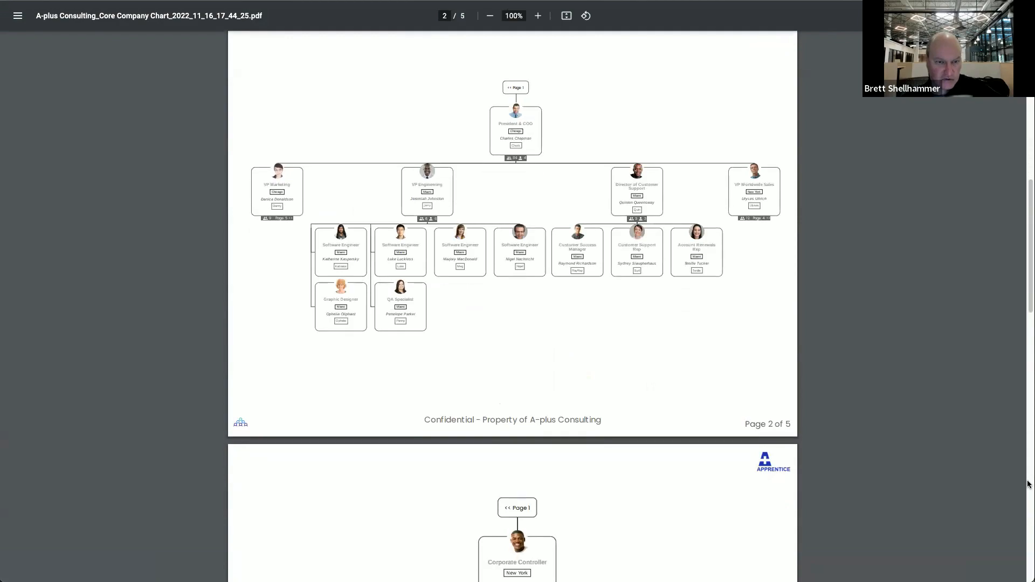
{"action": "left_click", "coordinate": [1027, 483]}
{"action": "left_click", "coordinate": [1027, 484]}
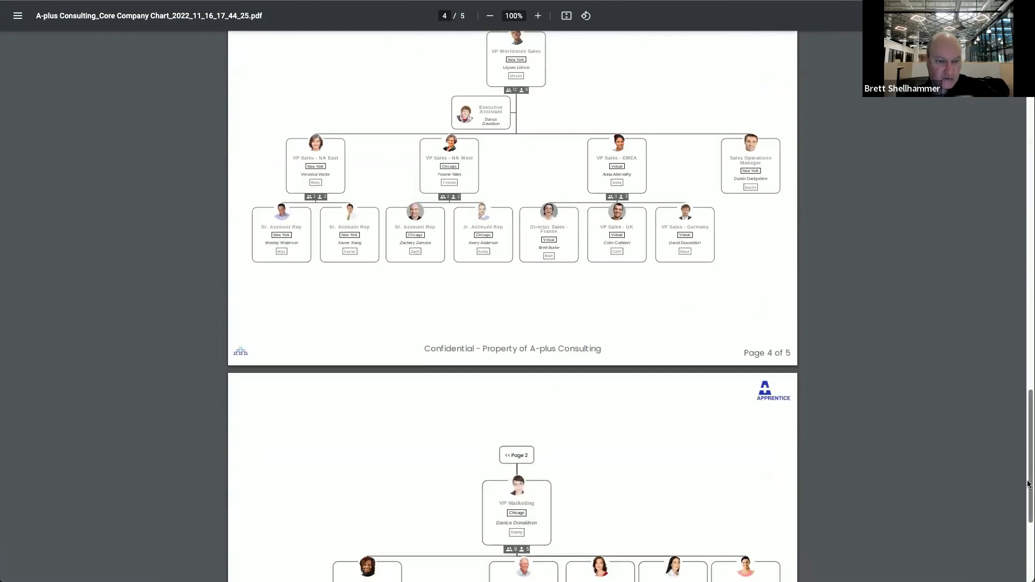
{"action": "scroll", "coordinate": [1028, 498], "scroll_direction": "down", "scroll_amount": 4}
{"action": "scroll", "coordinate": [1028, 499], "scroll_direction": "up", "scroll_amount": 5}
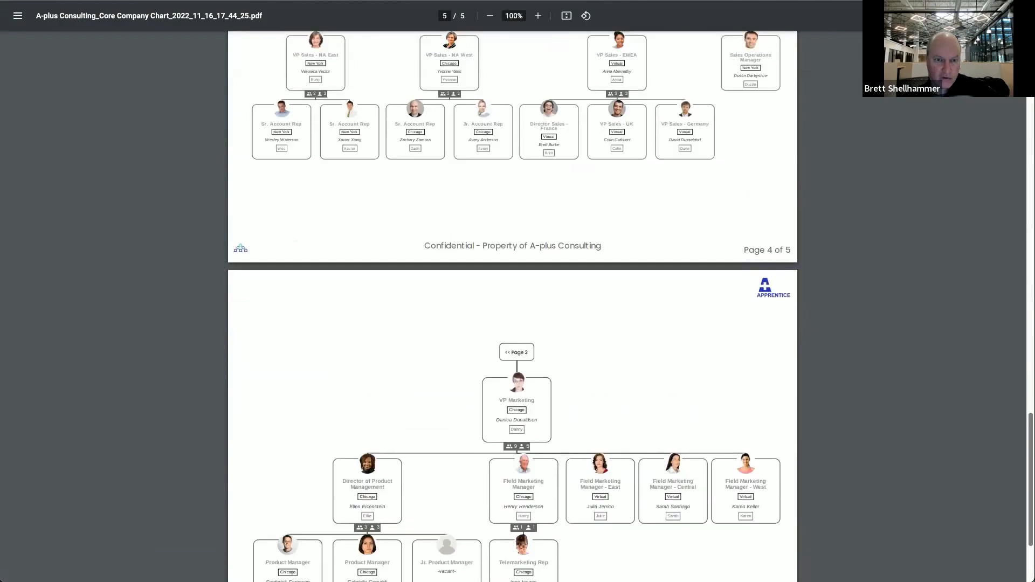
{"action": "left_click_drag", "start_coordinate": [1028, 499], "coordinate": [1027, 141]}
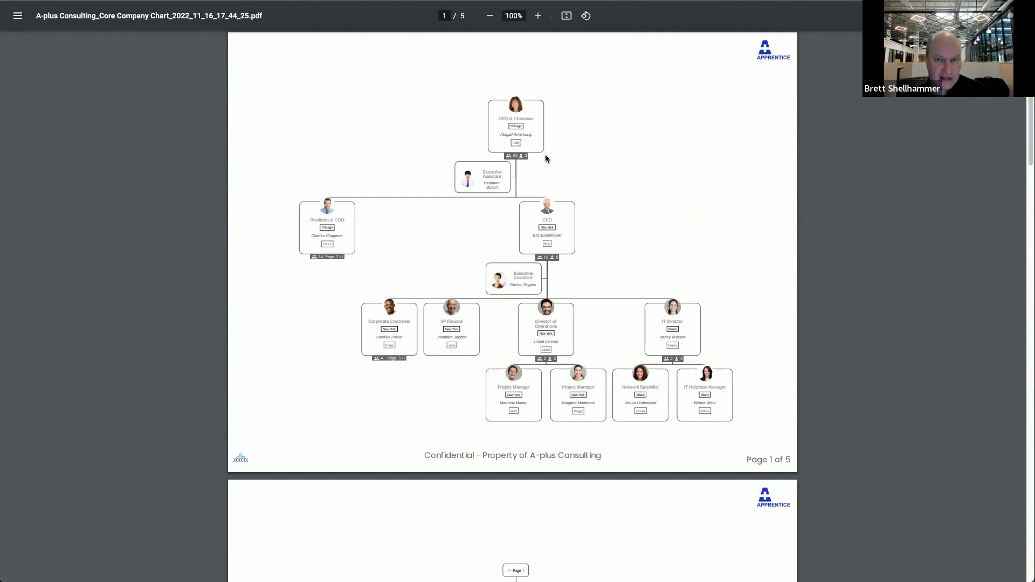
{"action": "left_click", "coordinate": [216, 0]}
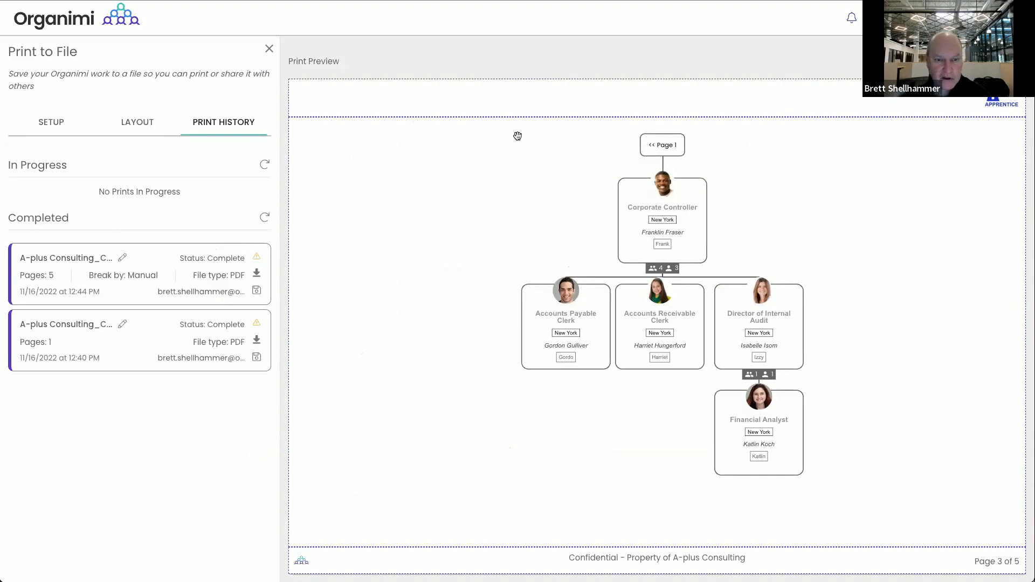
View the print Layout's Legend settings, then its Header/Footer options
{"action": "left_click", "coordinate": [136, 124]}
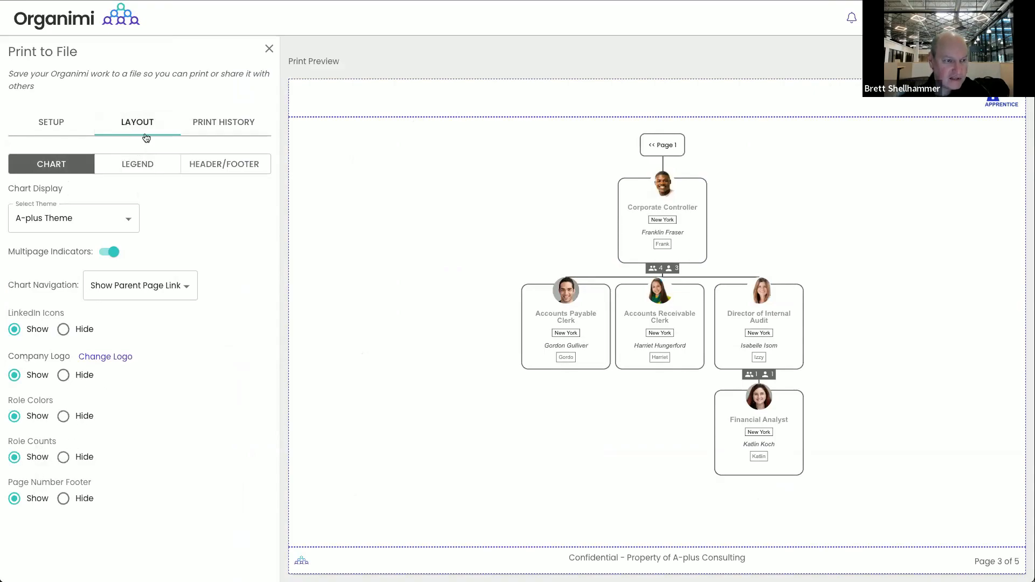
{"action": "left_click", "coordinate": [138, 164]}
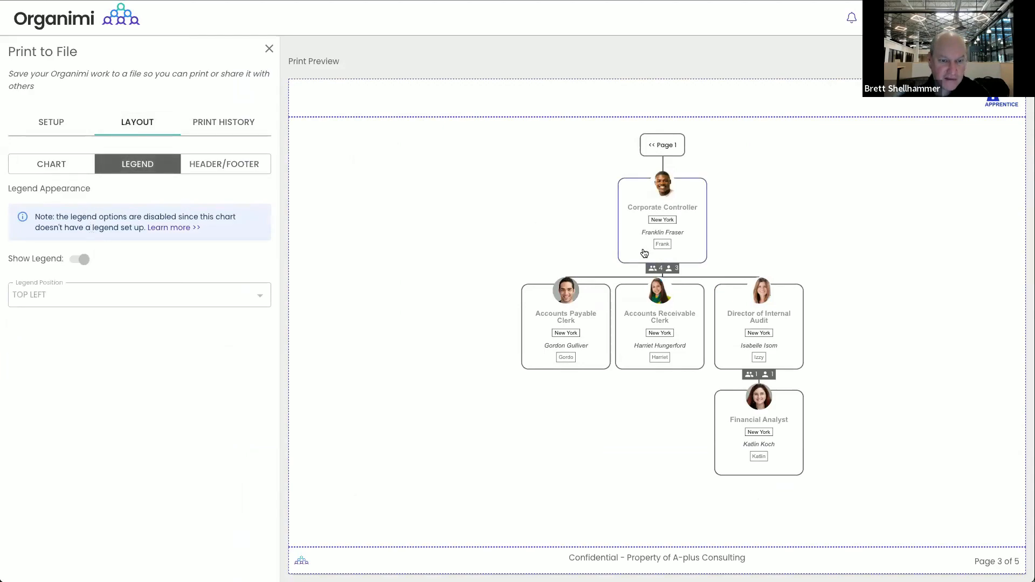
{"action": "left_click", "coordinate": [219, 167]}
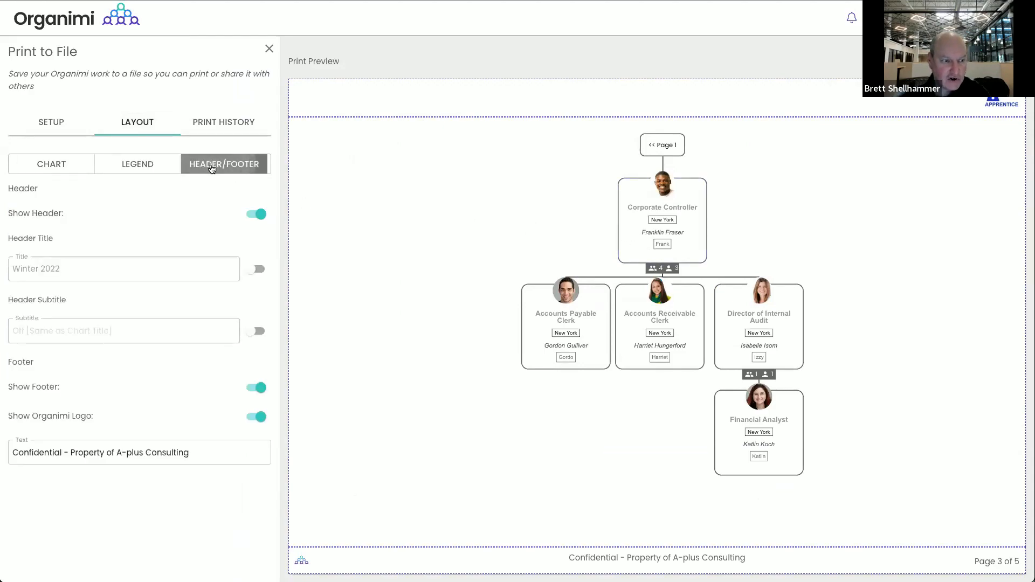
Enable the header title, change it to 'Winter 2022 Core Org', and make it Large
{"action": "left_click", "coordinate": [257, 269]}
{"action": "left_click", "coordinate": [87, 270]}
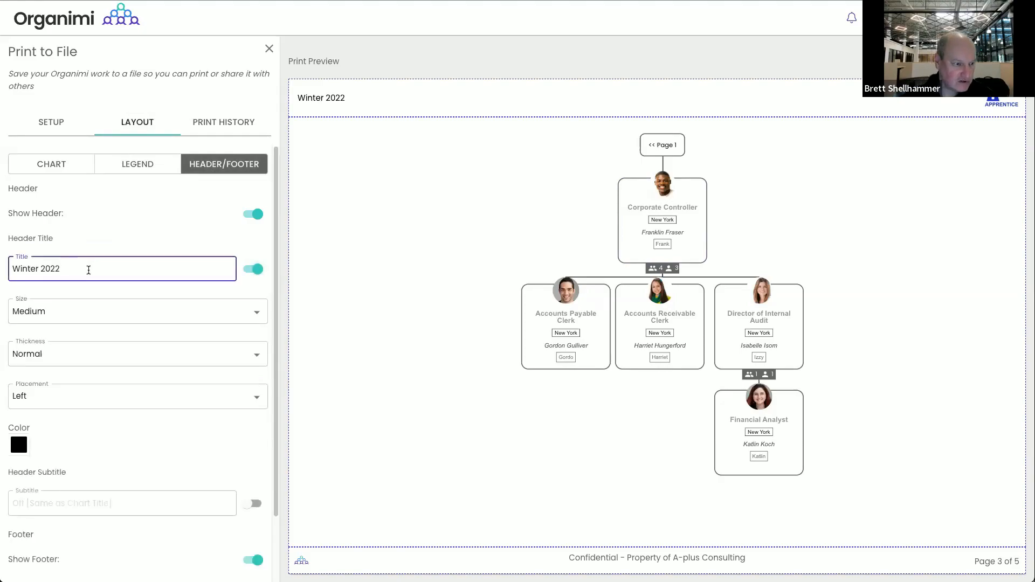
{"action": "type", "text": "Co"}
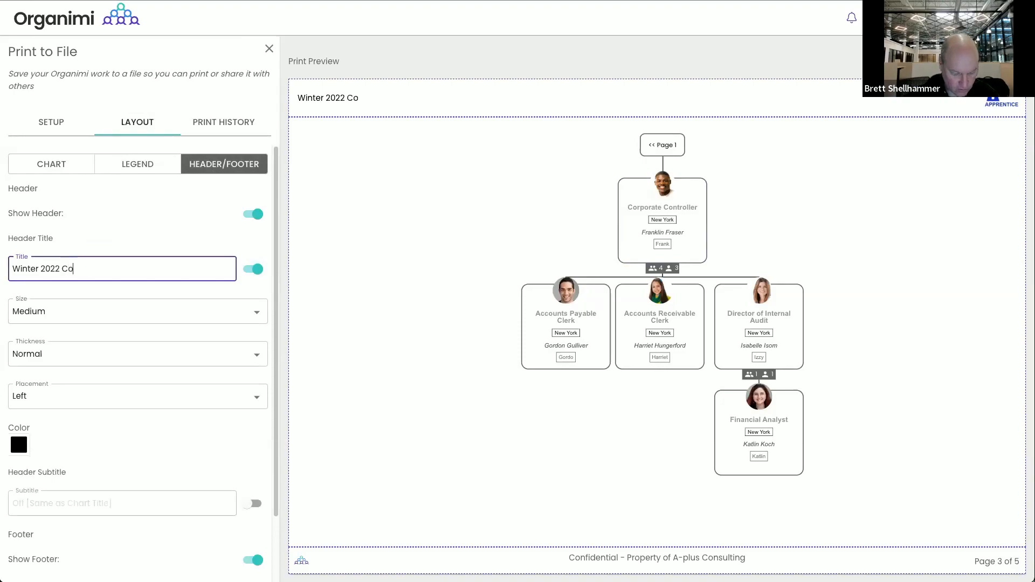
{"action": "type", "text": "re Org"}
{"action": "left_click", "coordinate": [213, 315]}
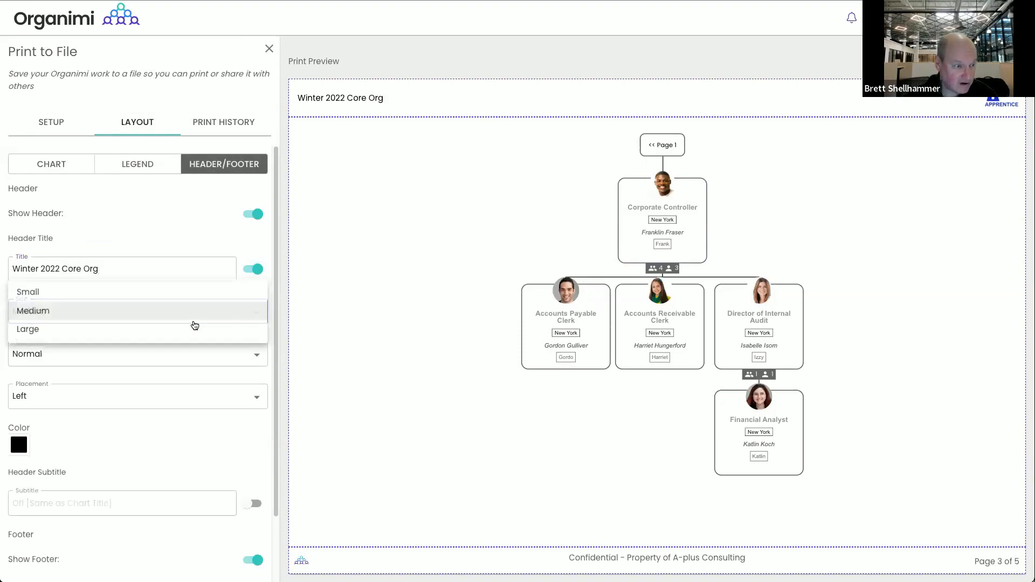
{"action": "left_click", "coordinate": [180, 329]}
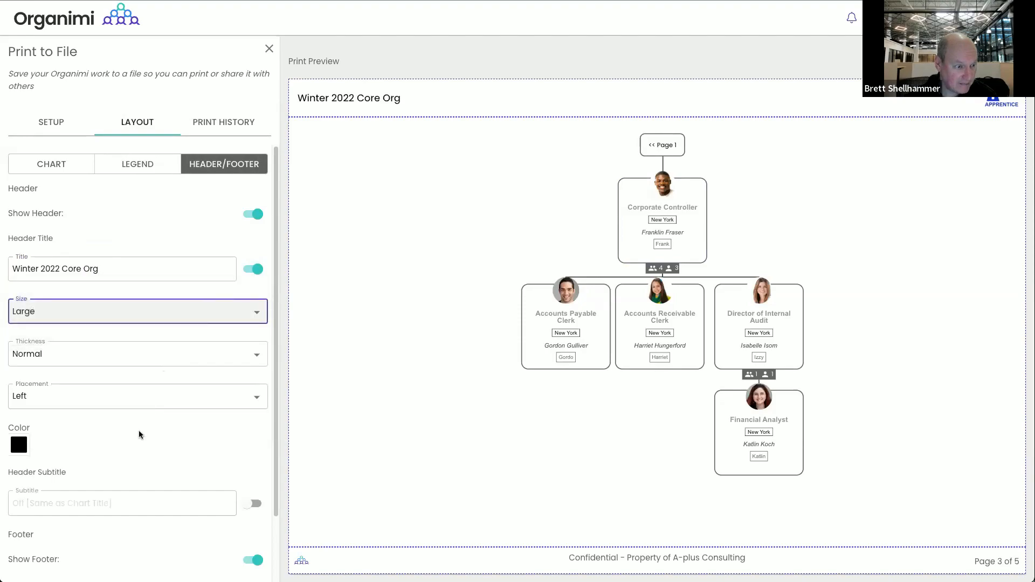
Keep the confidentiality footer on and save the print template settings
{"action": "scroll", "coordinate": [142, 433], "scroll_direction": "down", "scroll_amount": 2}
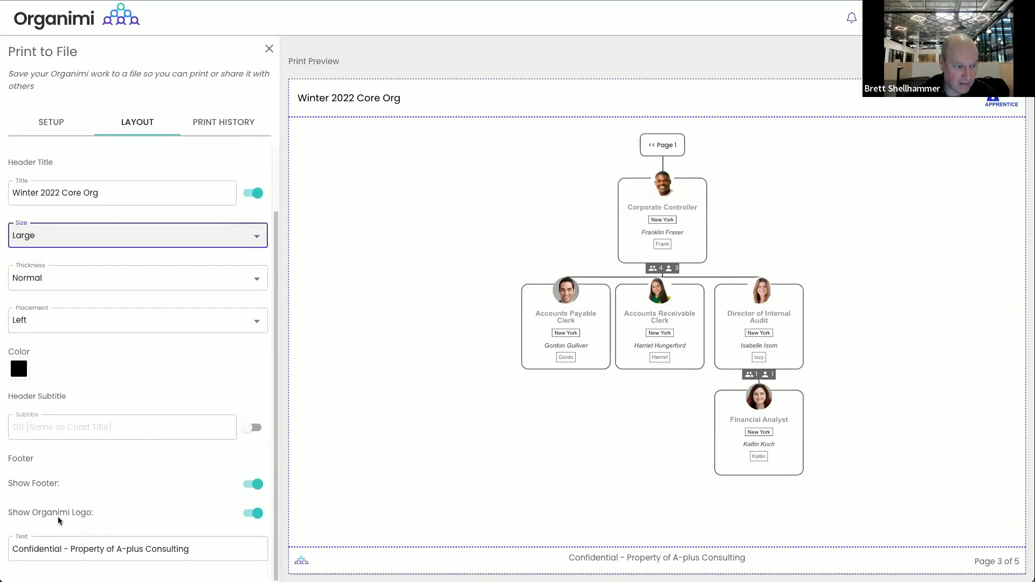
{"action": "left_click", "coordinate": [256, 485]}
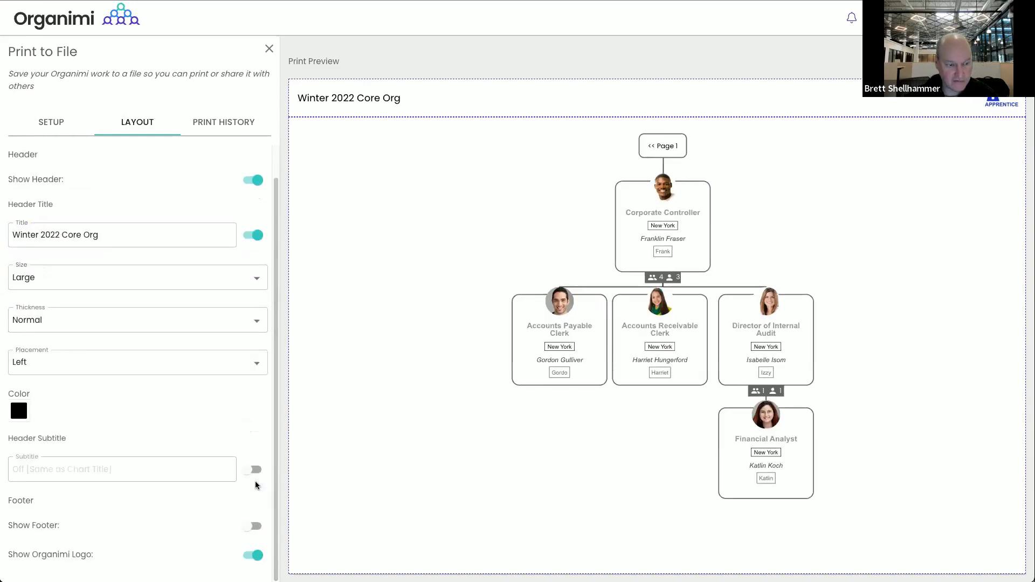
{"action": "left_click", "coordinate": [255, 526]}
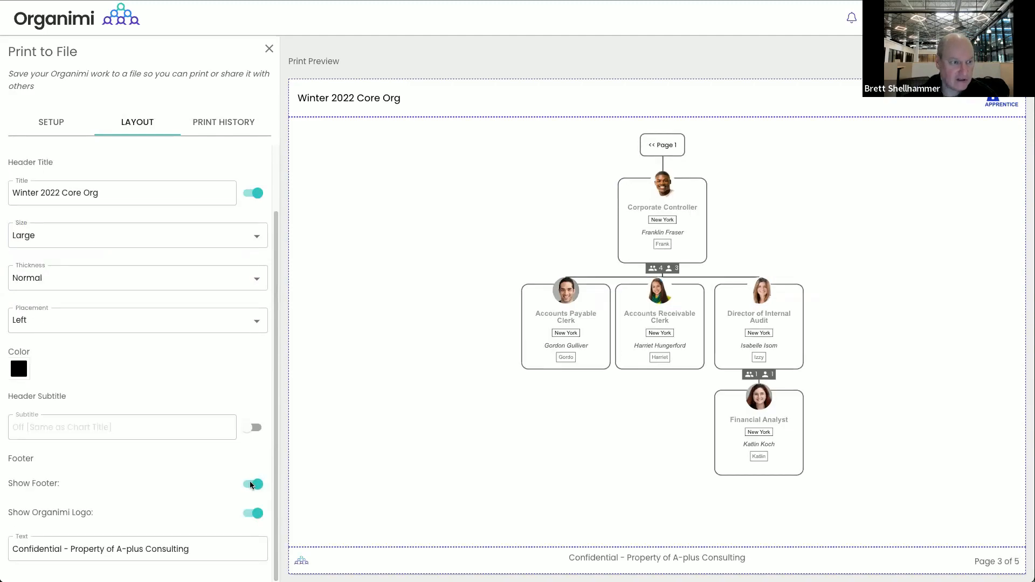
{"action": "left_click", "coordinate": [57, 128]}
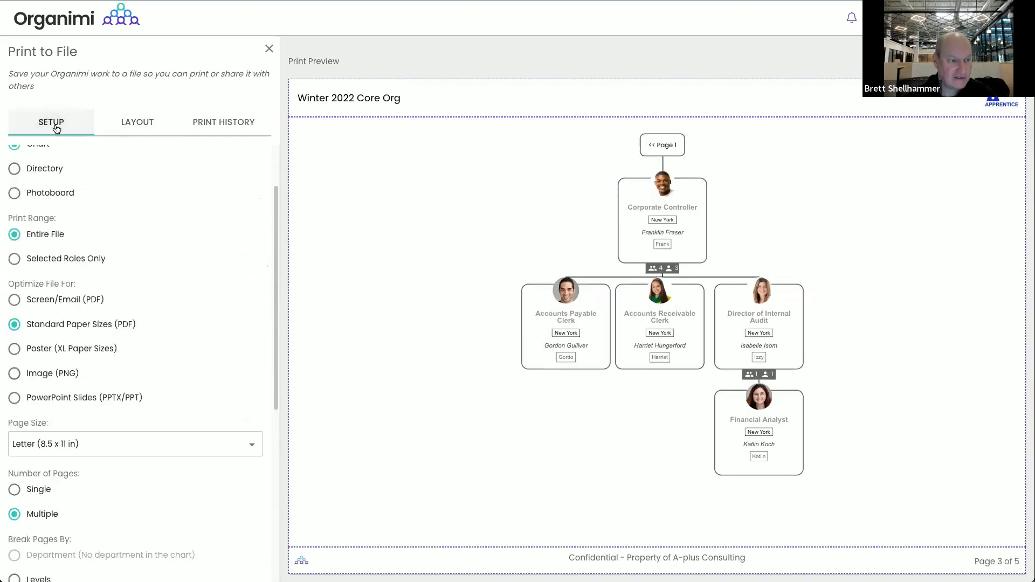
{"action": "scroll", "coordinate": [107, 183], "scroll_direction": "up", "scroll_amount": 3}
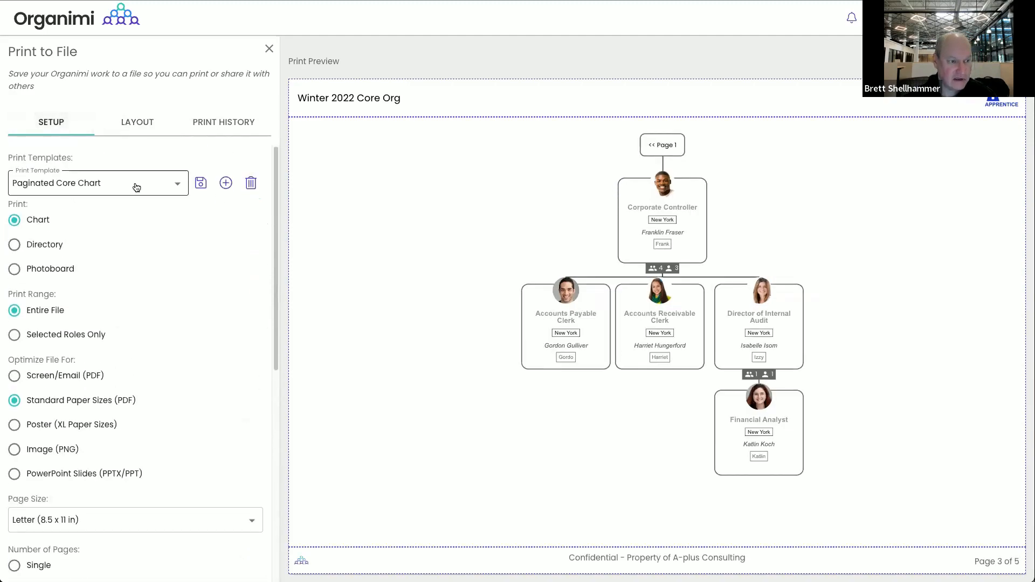
{"action": "left_click", "coordinate": [201, 184]}
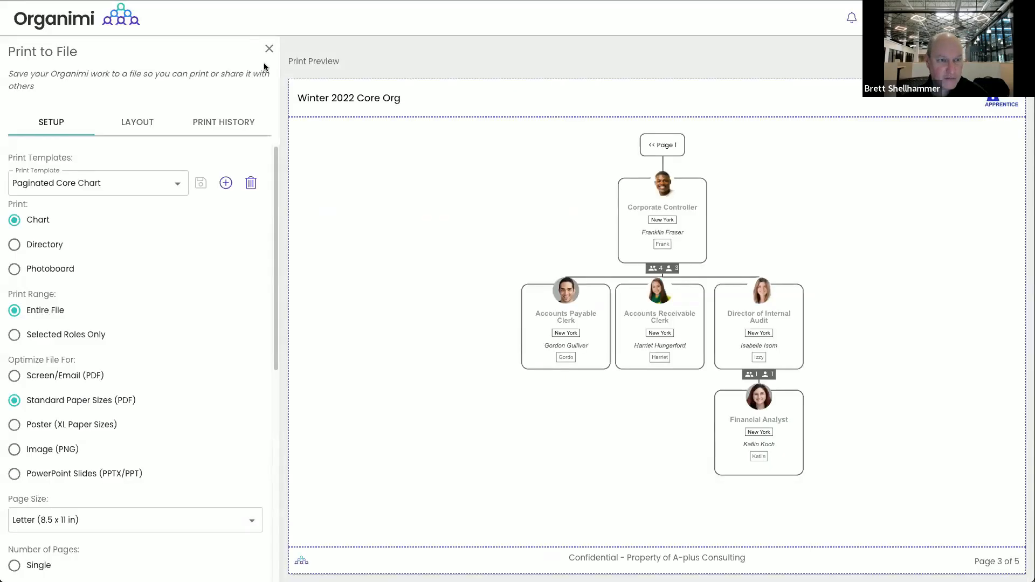
Close the Print to File panel to return to the full chart
{"action": "left_click", "coordinate": [269, 49]}
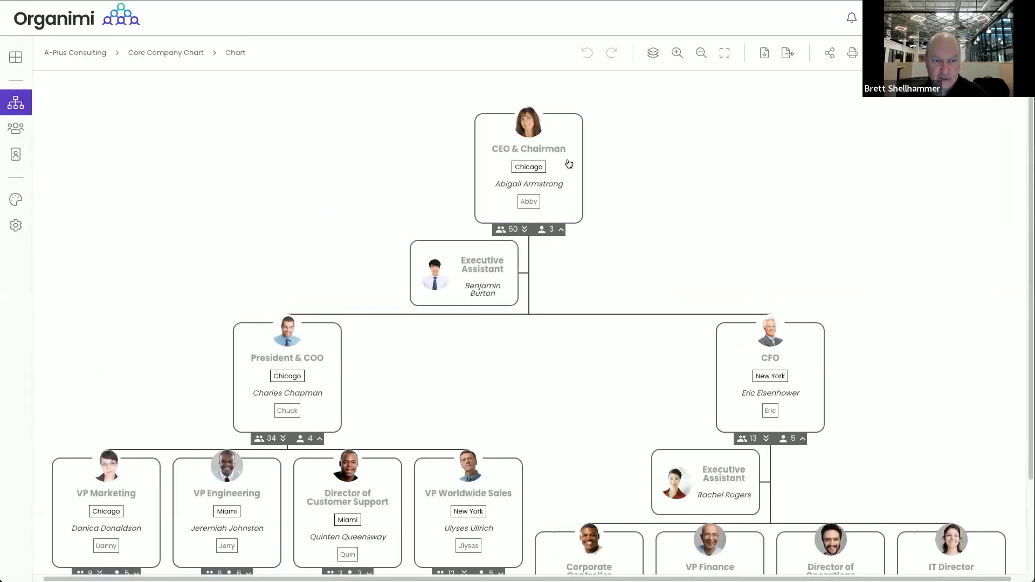
Generate and copy a public link for the chart, then open a new browser tab
{"action": "left_click", "coordinate": [829, 56]}
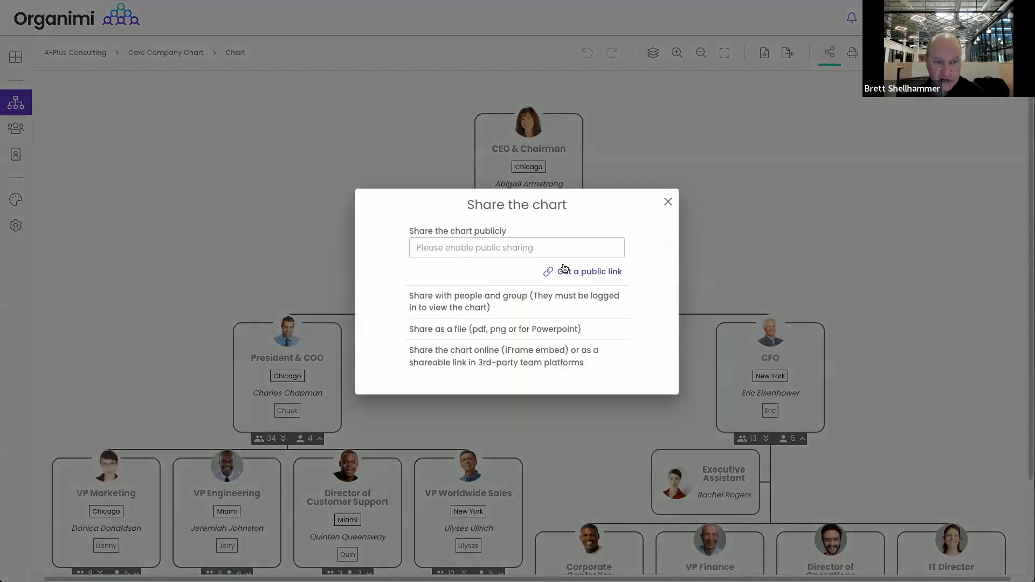
{"action": "left_click", "coordinate": [578, 271]}
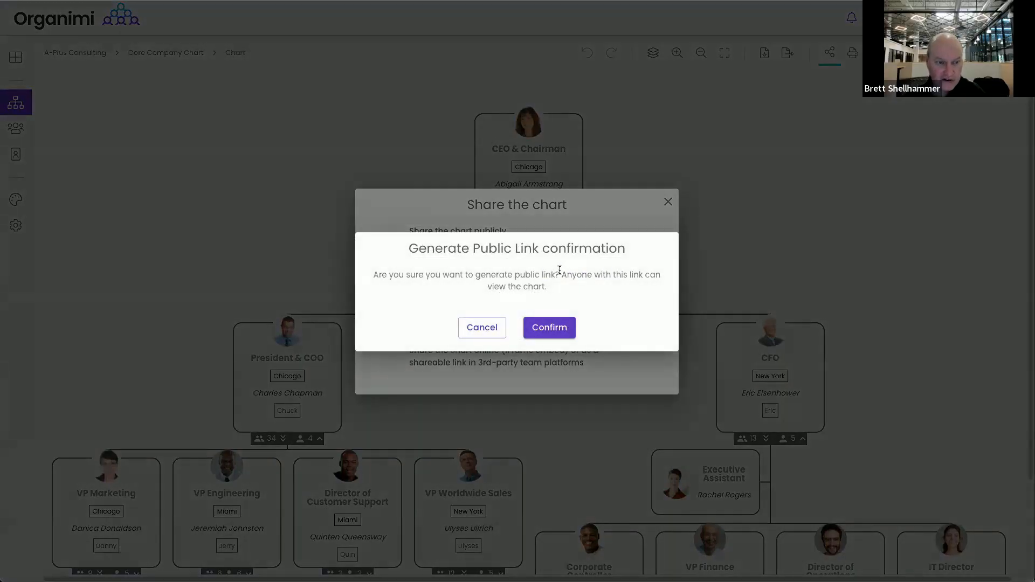
{"action": "left_click", "coordinate": [548, 333]}
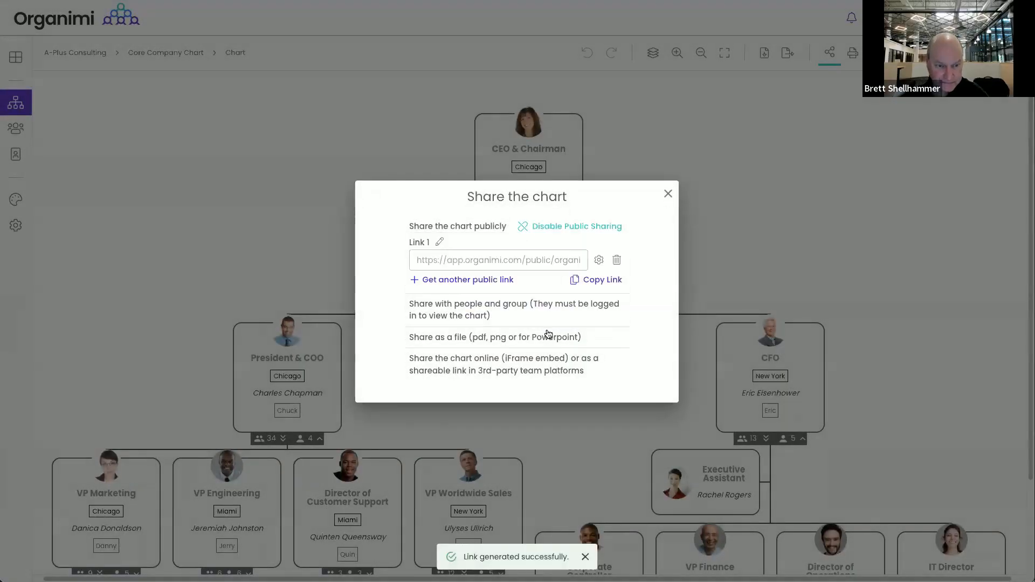
{"action": "left_click", "coordinate": [597, 280]}
{"action": "key", "text": "super+t"}
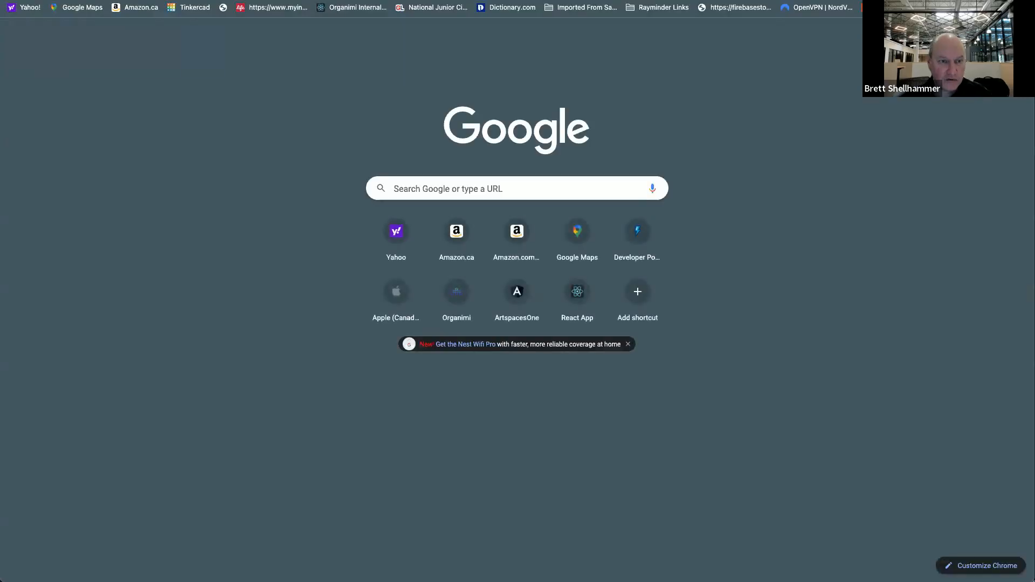
Load the pasted public chart link in the new tab, then close Organimi's Share dialog
{"action": "key", "text": "super+v"}
{"action": "key", "text": "Return"}
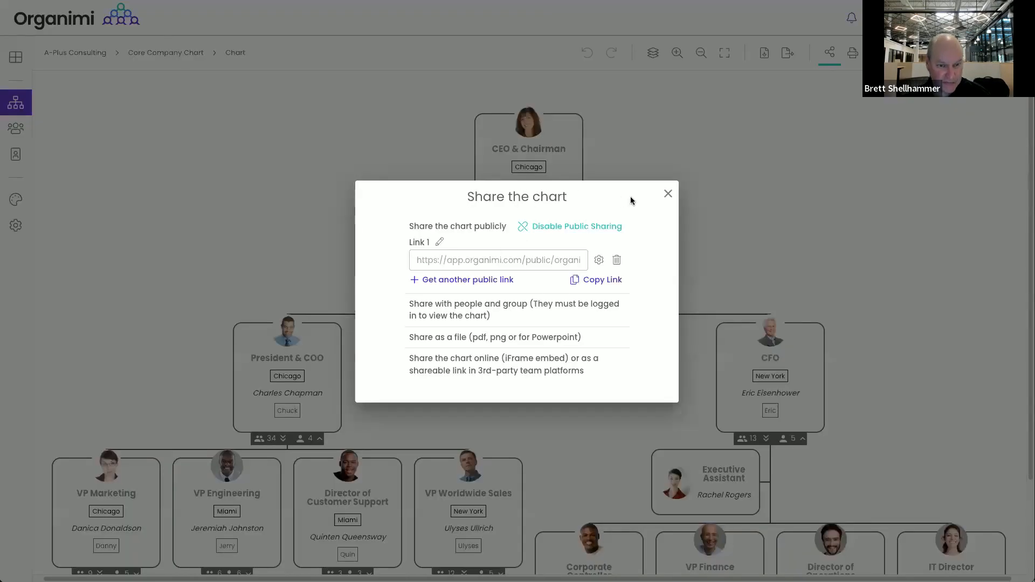
{"action": "left_click", "coordinate": [665, 193]}
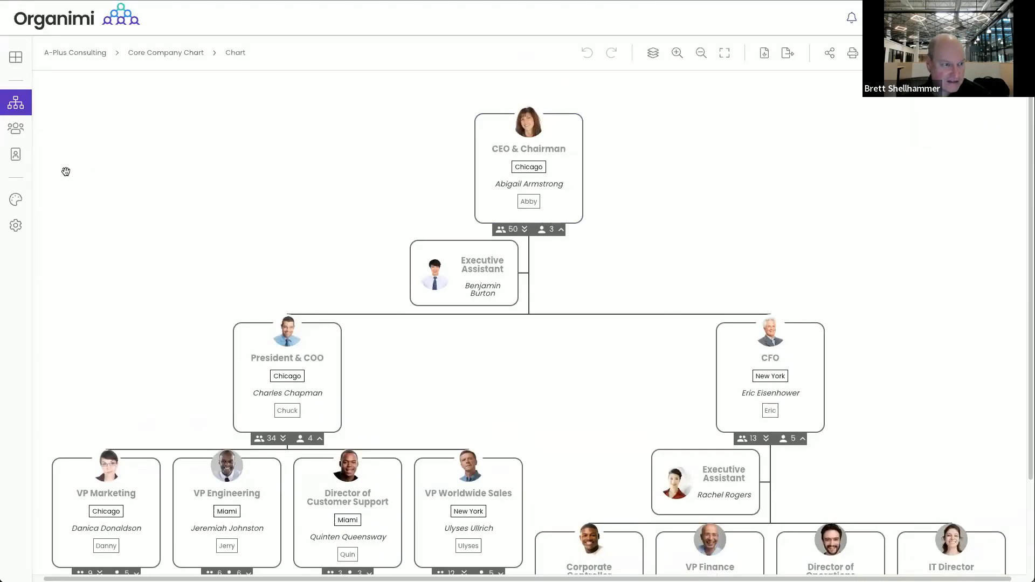
{"action": "left_click", "coordinate": [20, 205]}
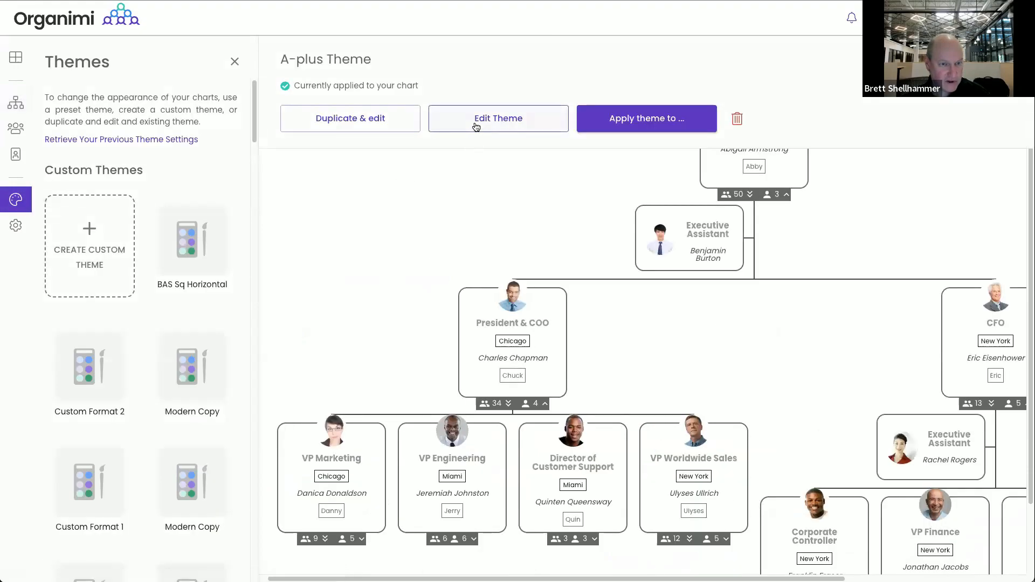
Turn on the Salary field in the A-plus Theme, then reload the public chart page
{"action": "left_click", "coordinate": [475, 123]}
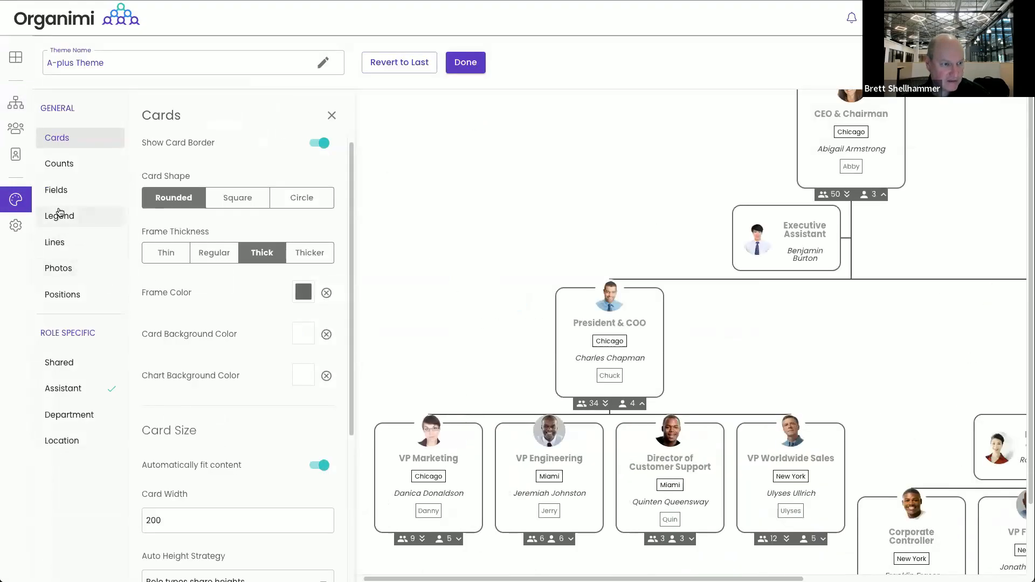
{"action": "left_click", "coordinate": [81, 191]}
{"action": "left_click", "coordinate": [159, 421]}
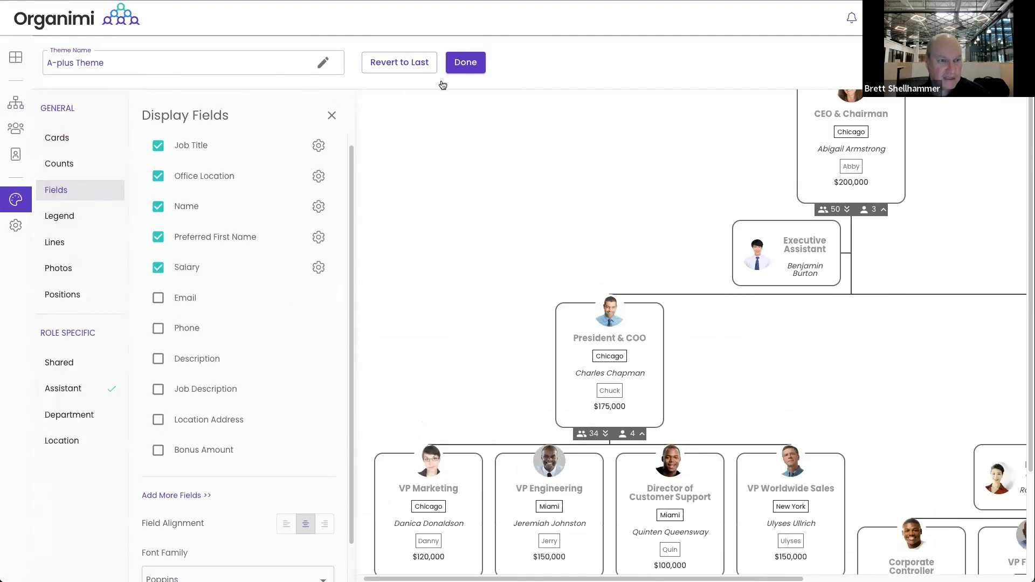
{"action": "left_click", "coordinate": [466, 64]}
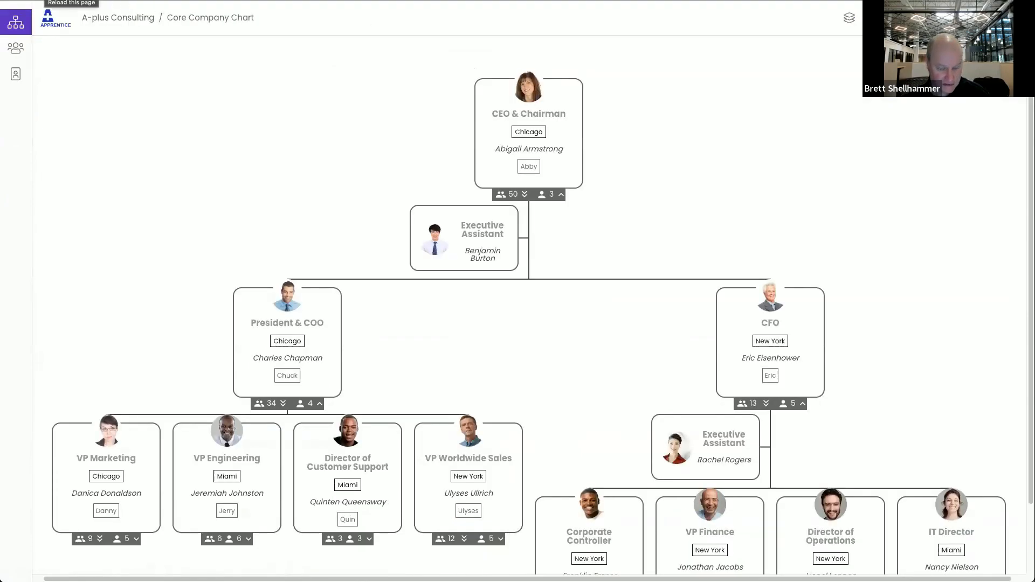
{"action": "left_click", "coordinate": [47, 17]}
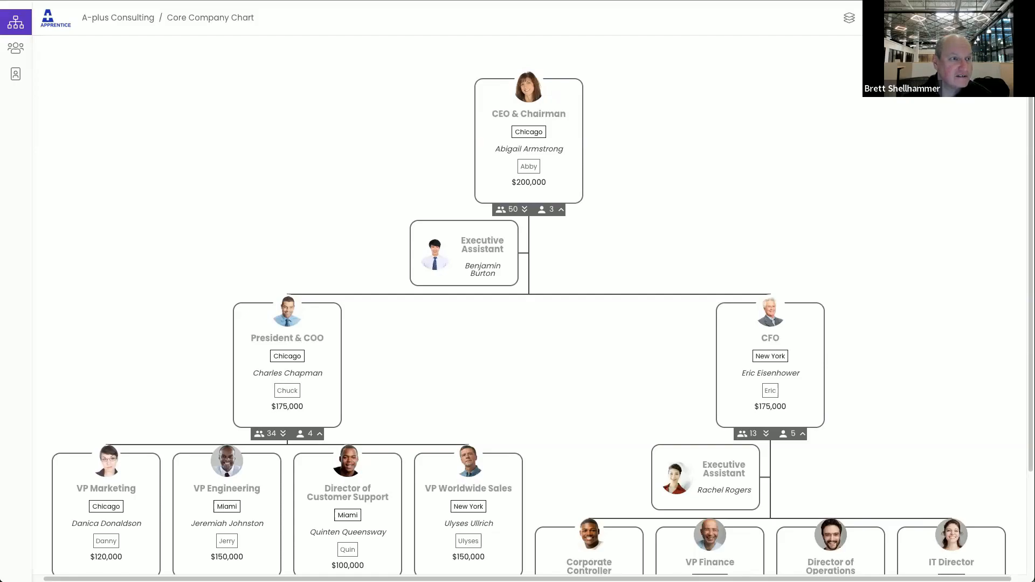
Open the public chart link in an incognito window, then return to the Organimi editor
{"action": "key", "text": "super+shift+n"}
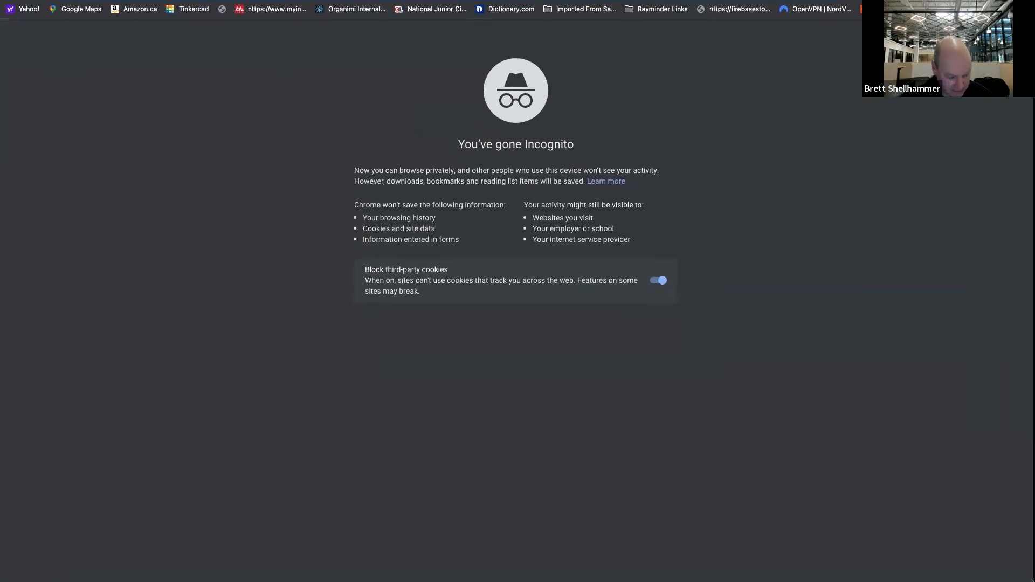
{"action": "key", "text": "super+v"}
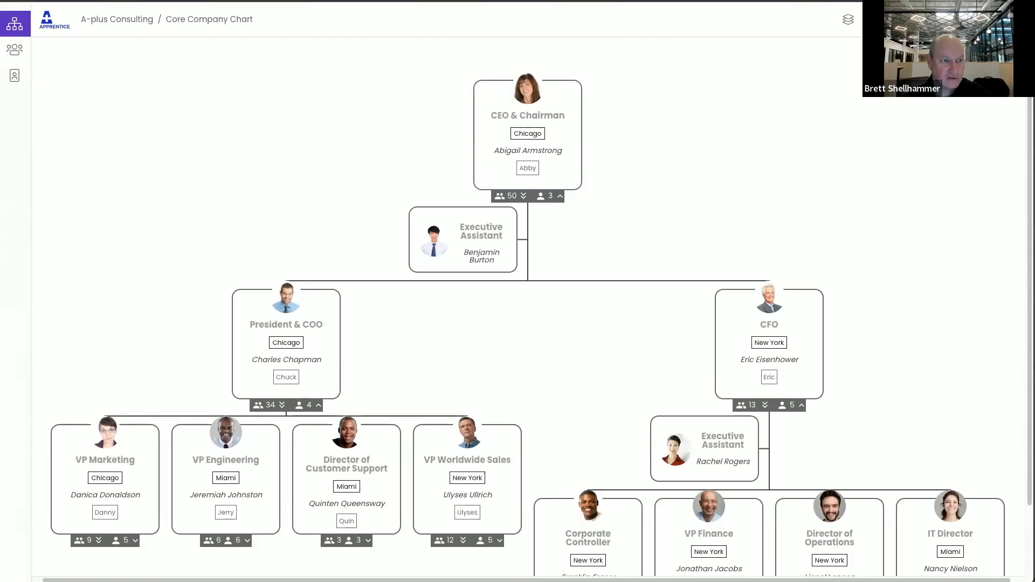
{"action": "key", "text": "alt+Tab"}
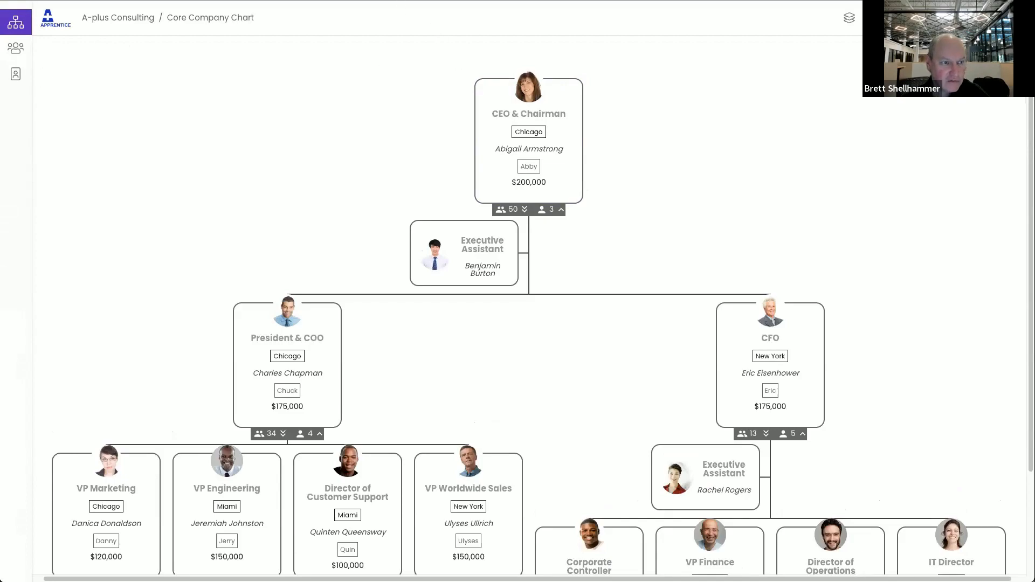
{"action": "left_click", "coordinate": [141, 1]}
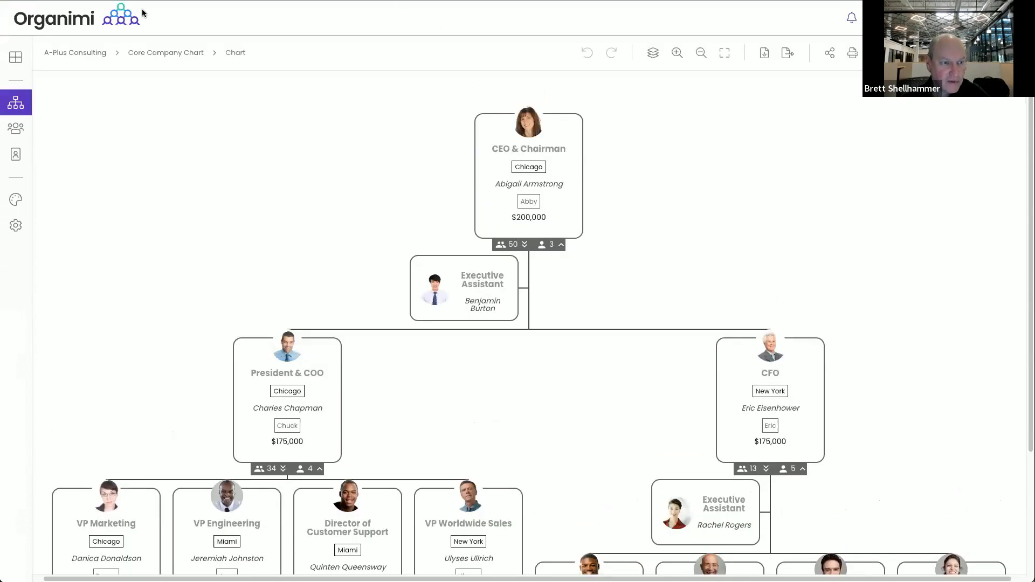
Untick Salary in the A-plus Theme's display fields and bring up the chart's Share options
{"action": "left_click", "coordinate": [17, 201]}
{"action": "left_click", "coordinate": [447, 128]}
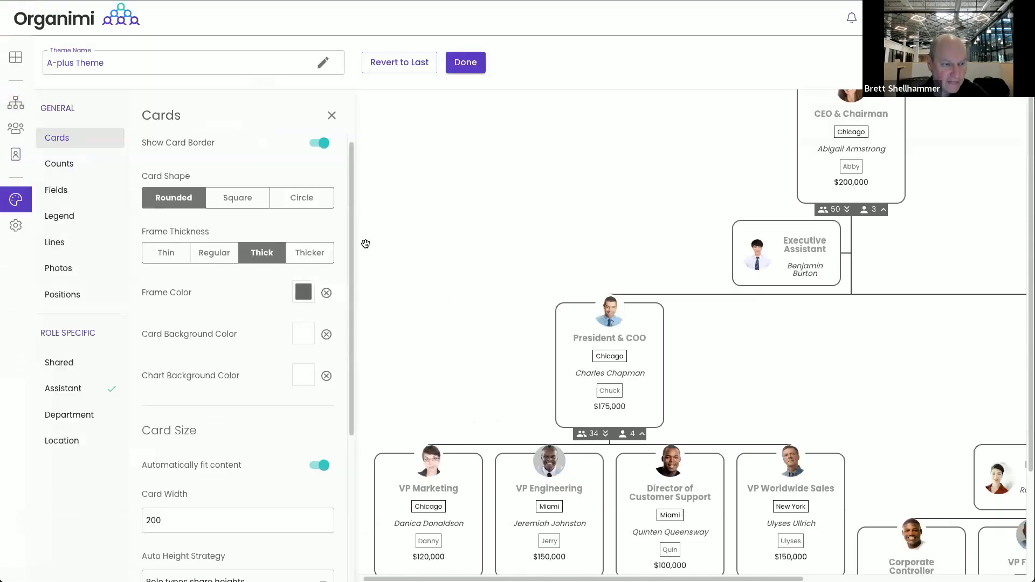
{"action": "left_click", "coordinate": [54, 188]}
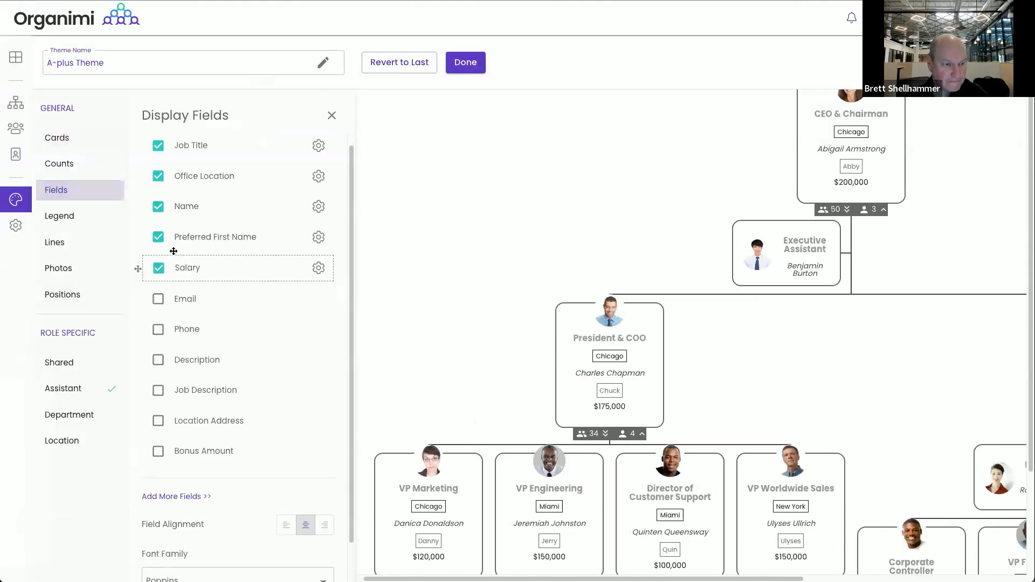
{"action": "left_click", "coordinate": [159, 268]}
{"action": "left_click", "coordinate": [465, 62]}
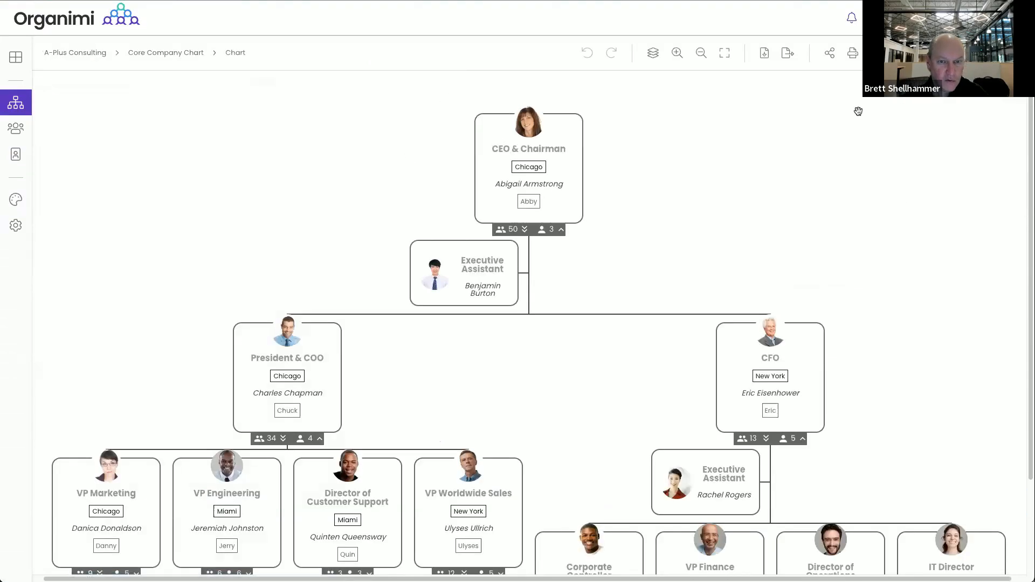
{"action": "left_click", "coordinate": [833, 52]}
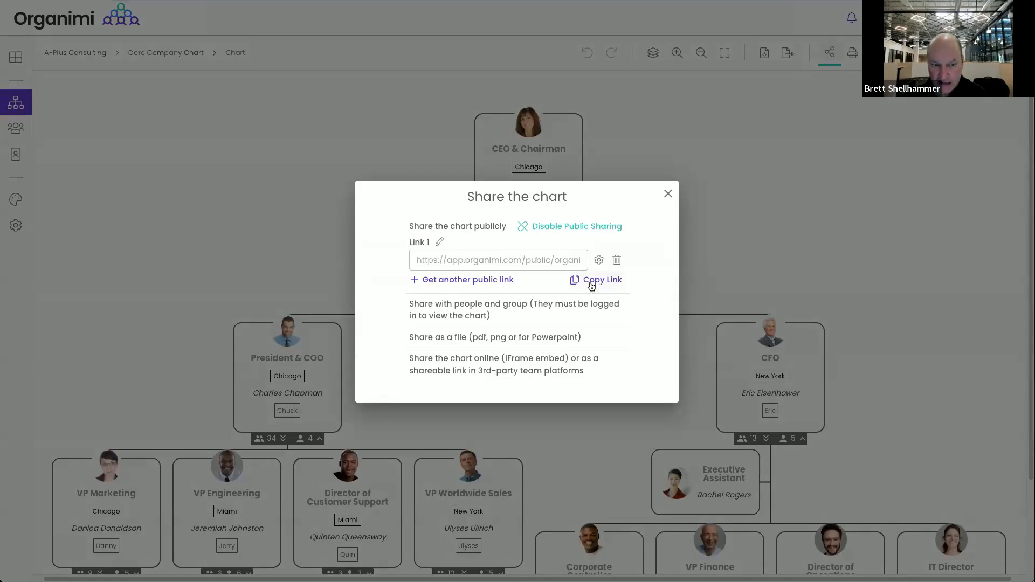
For public Link 1, disable view switching and allow printing with the Paginated Core Chart template
{"action": "left_click", "coordinate": [598, 260]}
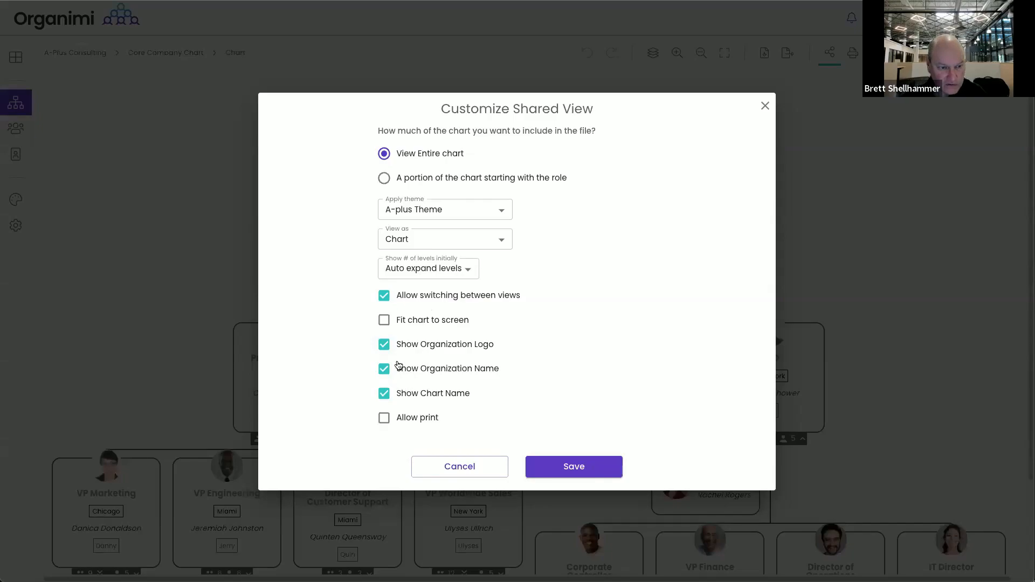
{"action": "left_click", "coordinate": [388, 299]}
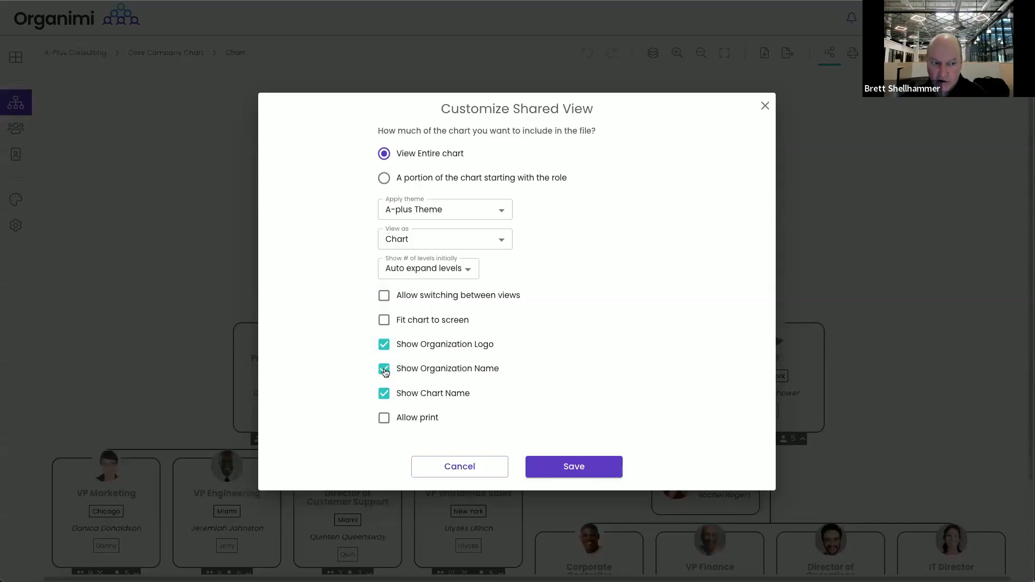
{"action": "left_click", "coordinate": [383, 418]}
{"action": "left_click", "coordinate": [476, 435]}
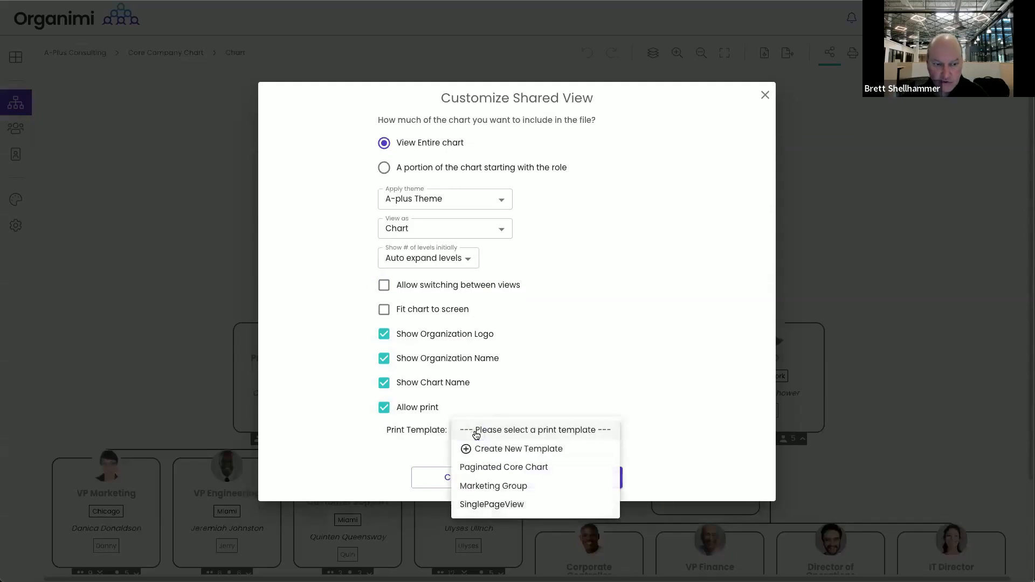
{"action": "left_click", "coordinate": [524, 468]}
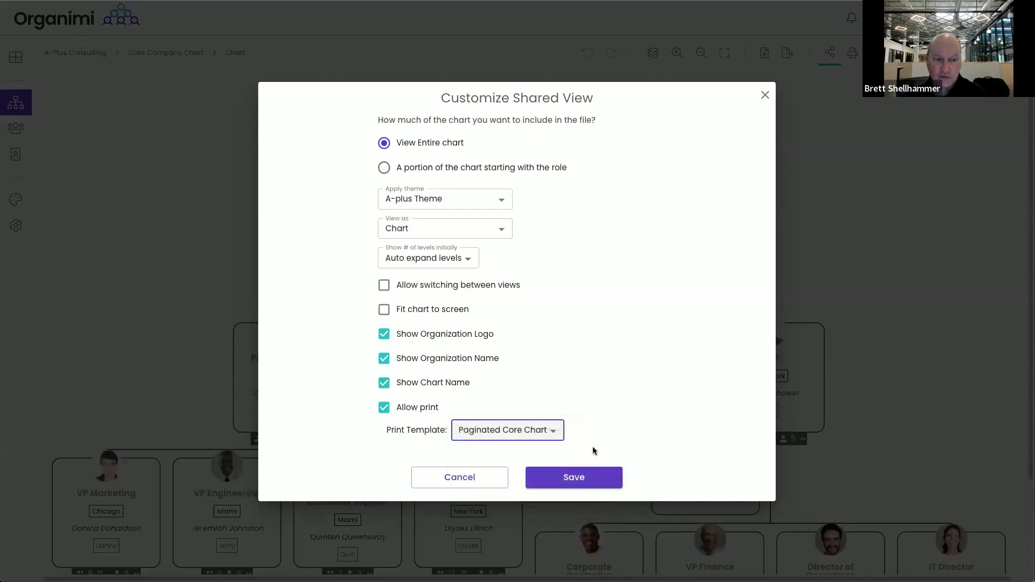
{"action": "left_click", "coordinate": [579, 482]}
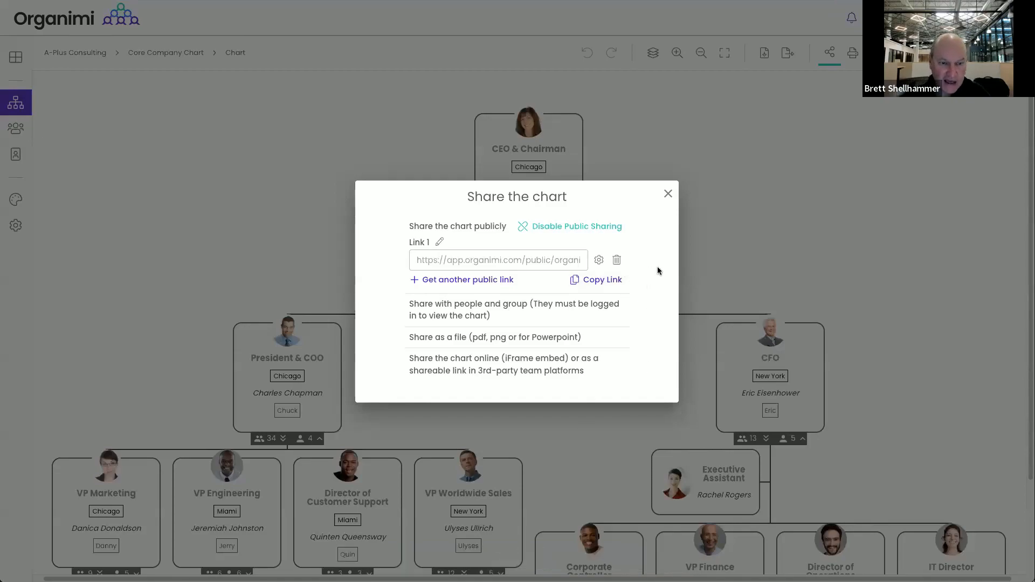
{"action": "left_click", "coordinate": [667, 195]}
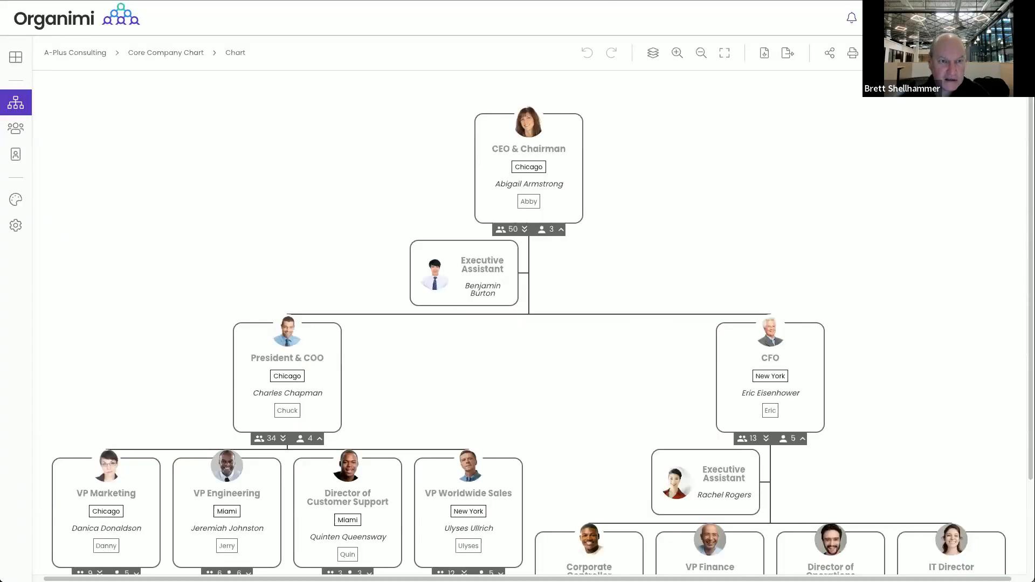
From the reloaded public chart, download the 5-page Paginated Core Chart PDF and open it
{"action": "key", "text": "ctrl+Tab"}
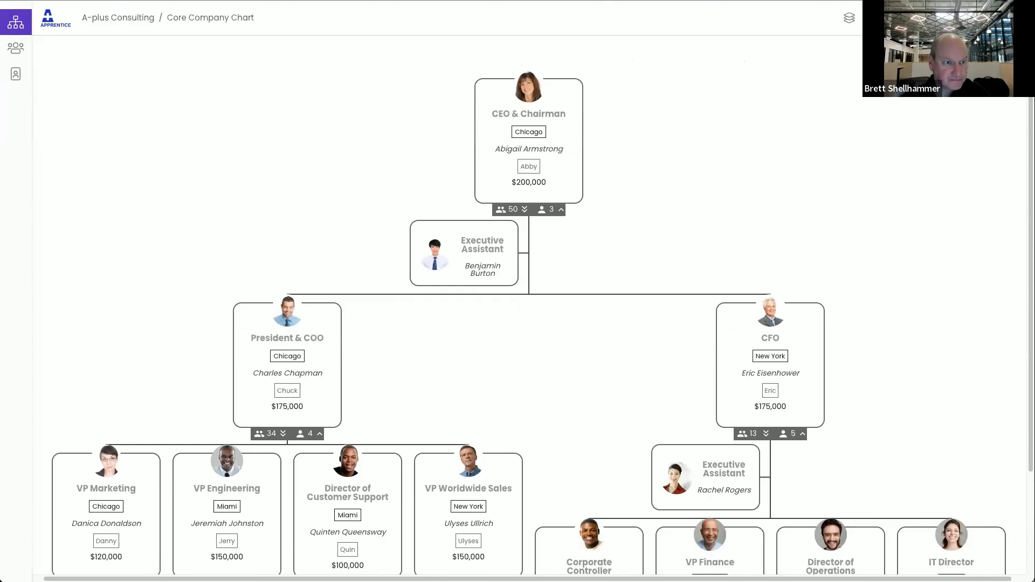
{"action": "key", "text": "super+r"}
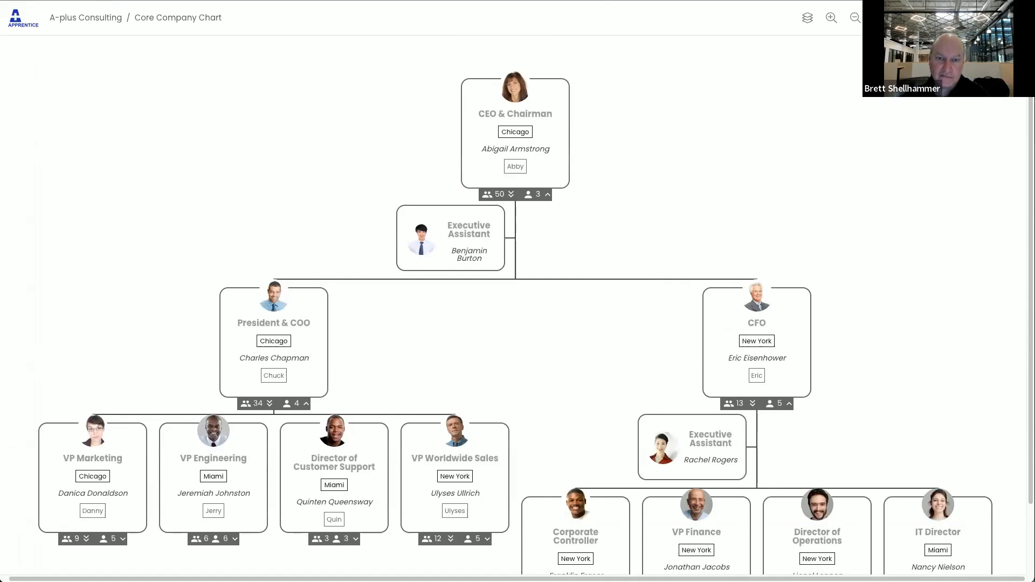
{"action": "left_click", "coordinate": [904, 18]}
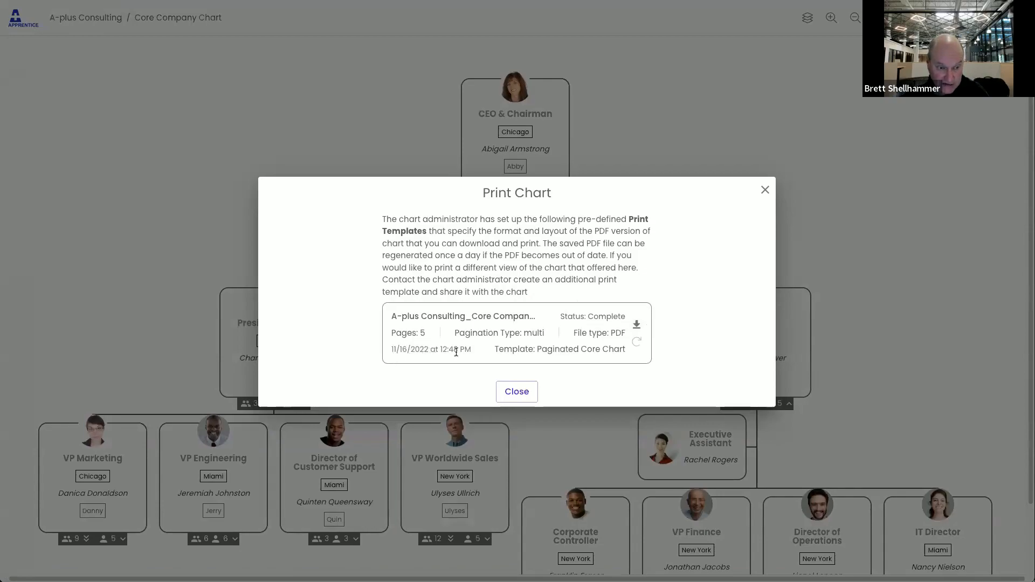
{"action": "left_click", "coordinate": [637, 324]}
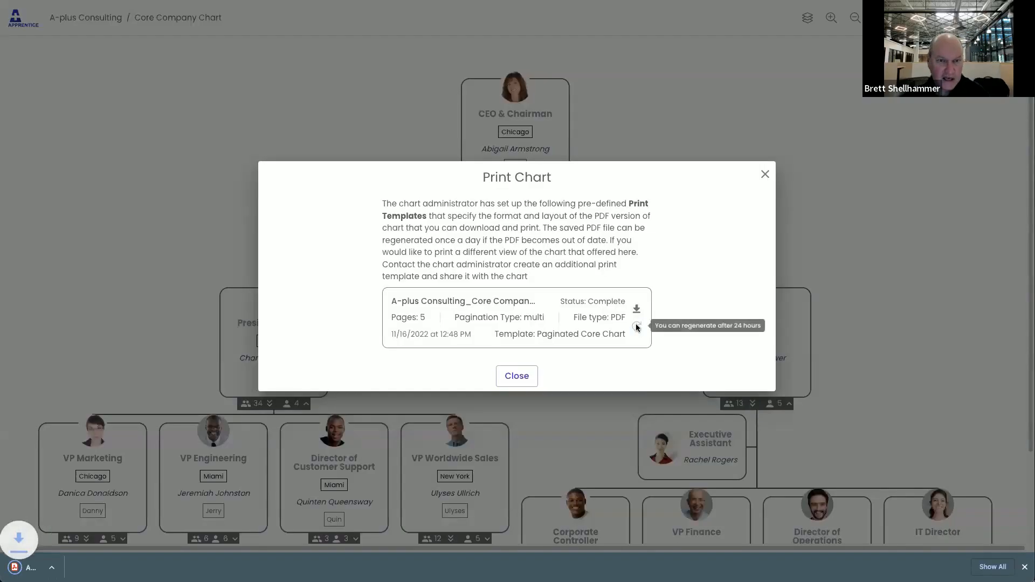
{"action": "left_click", "coordinate": [62, 568]}
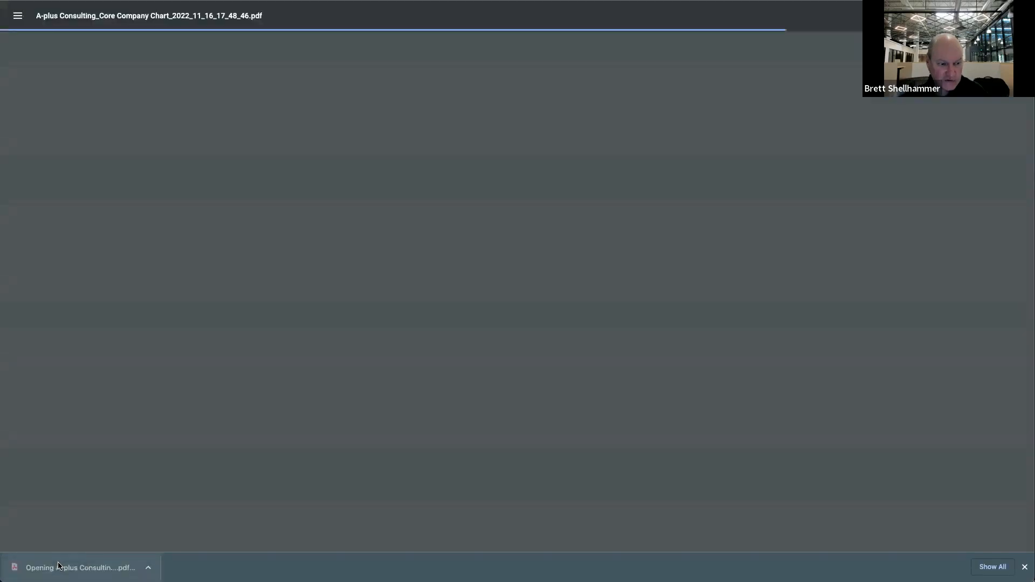
Page down through the chart PDF to page 4 of 5
{"action": "left_click", "coordinate": [1028, 389]}
{"action": "left_click", "coordinate": [1028, 469]}
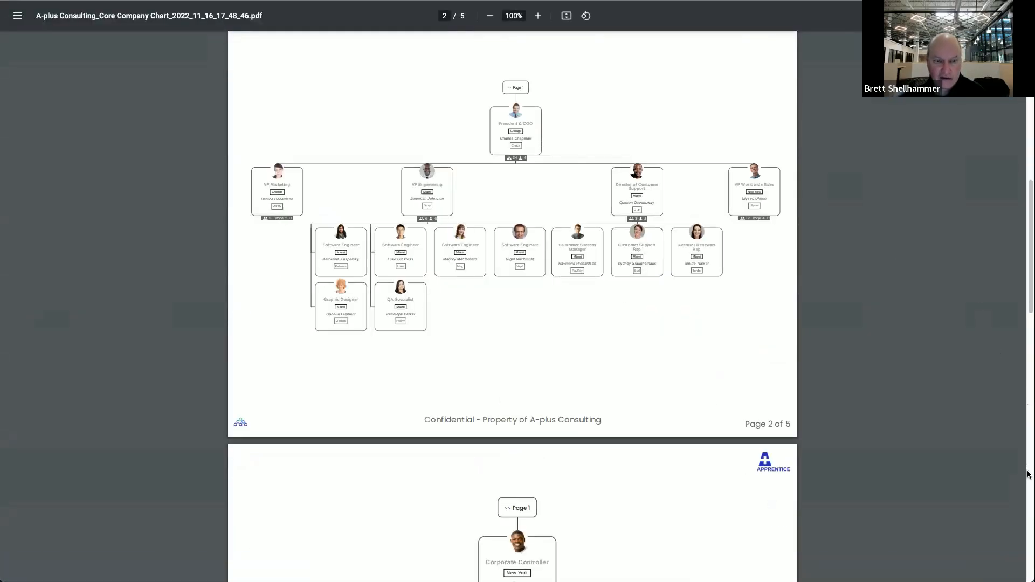
{"action": "left_click", "coordinate": [1027, 520]}
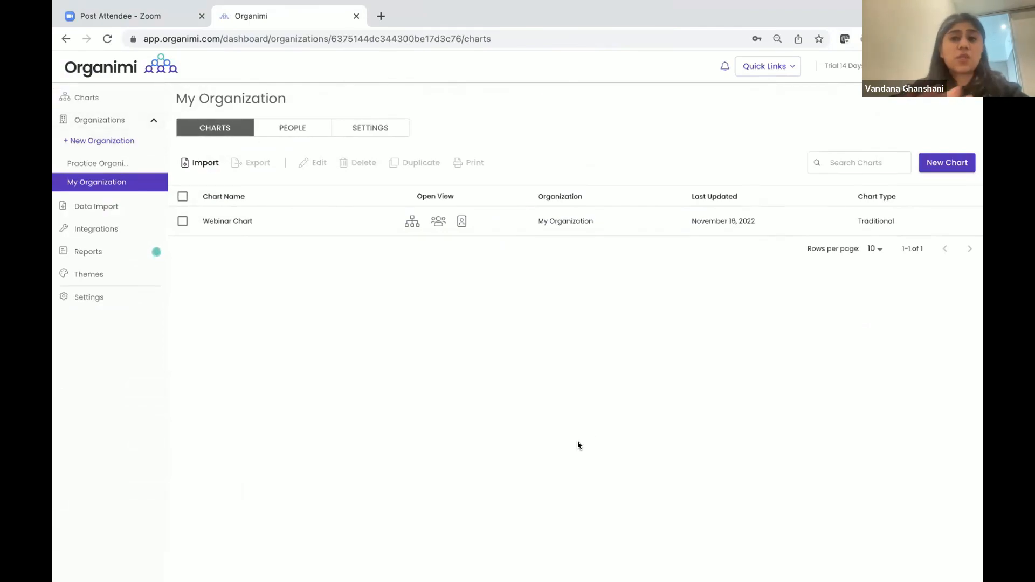
Add and save a new organization named 'Marketing'
{"action": "left_click", "coordinate": [109, 141]}
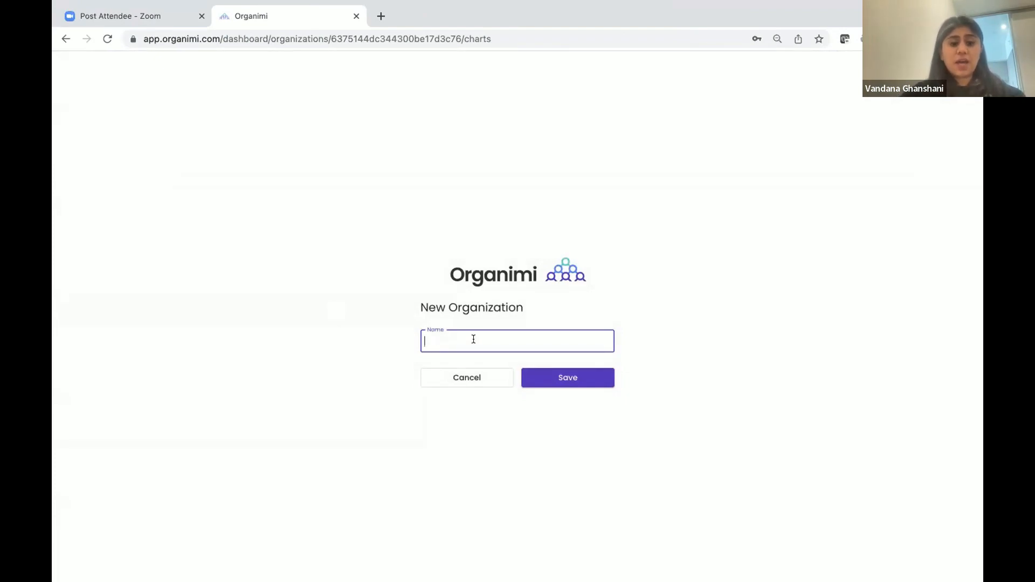
{"action": "type", "text": "Marketing"}
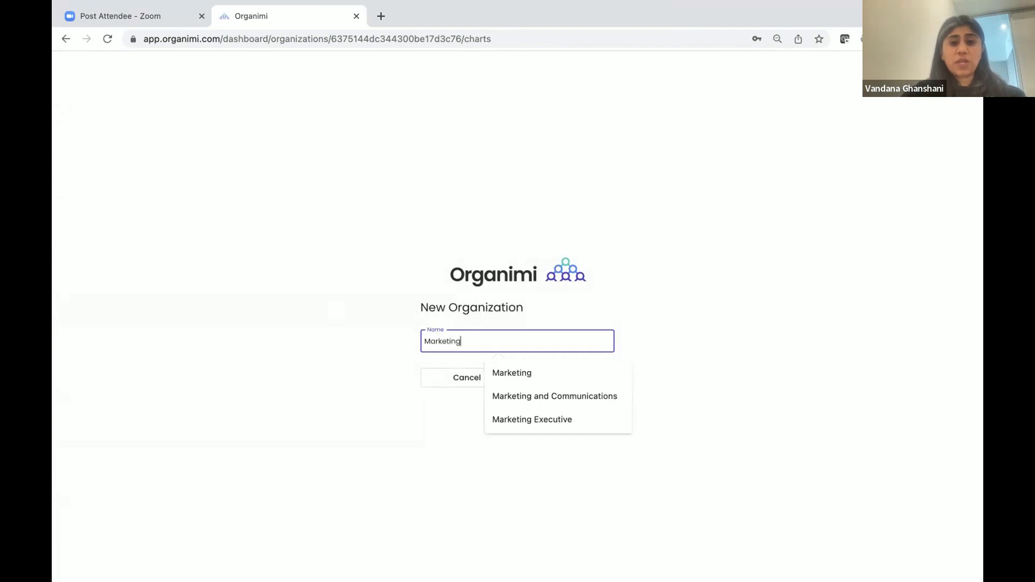
{"action": "left_click", "coordinate": [543, 372]}
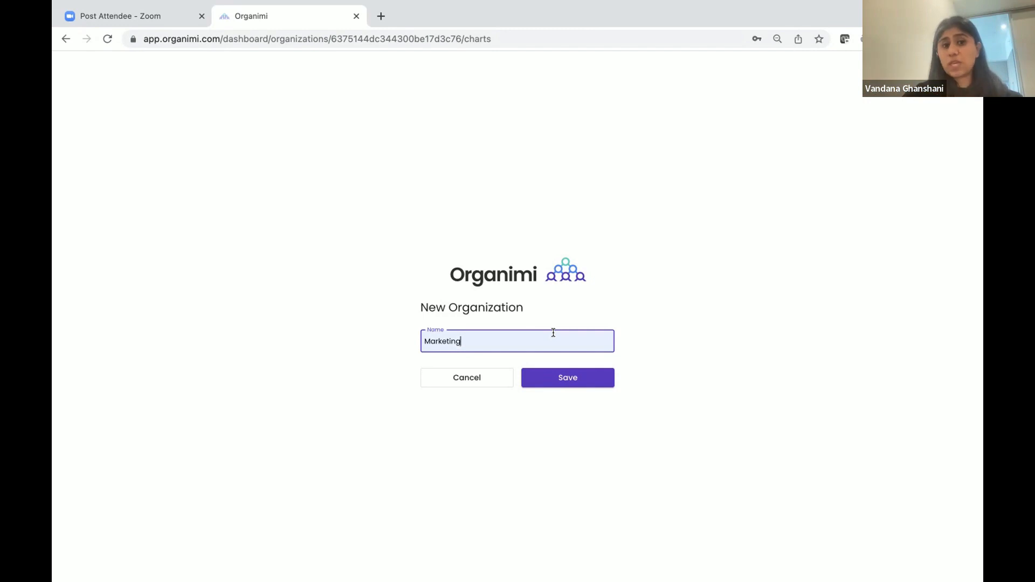
{"action": "left_click", "coordinate": [555, 376]}
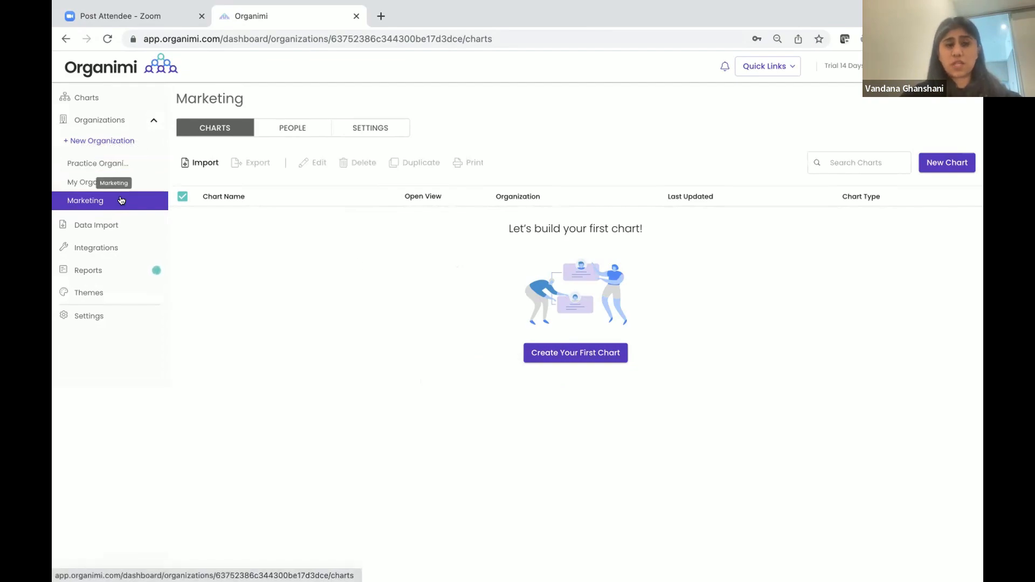
Go to the Marketing organization's Settings and its User Permissions sub-tab
{"action": "left_click", "coordinate": [370, 127]}
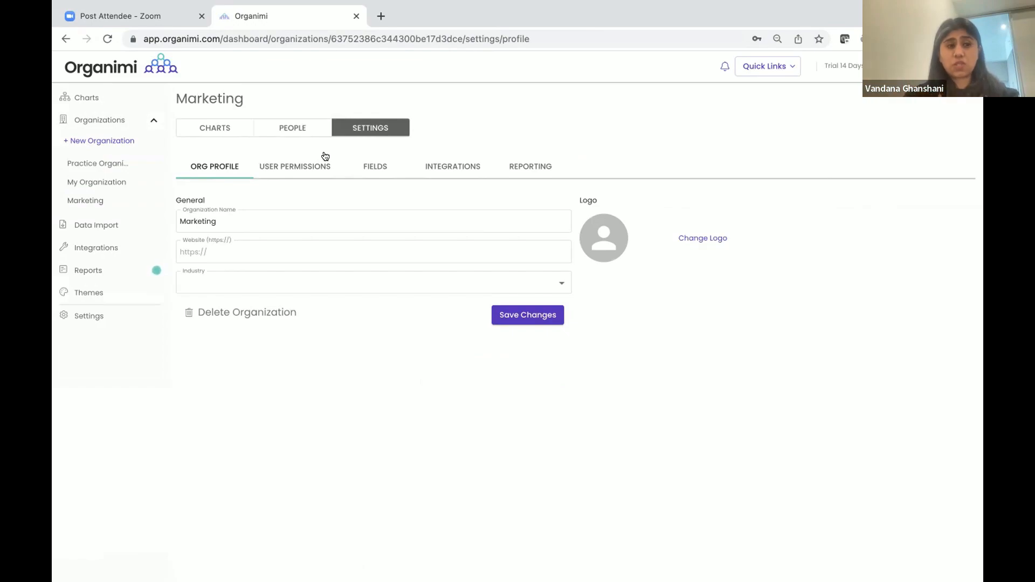
{"action": "left_click", "coordinate": [287, 166]}
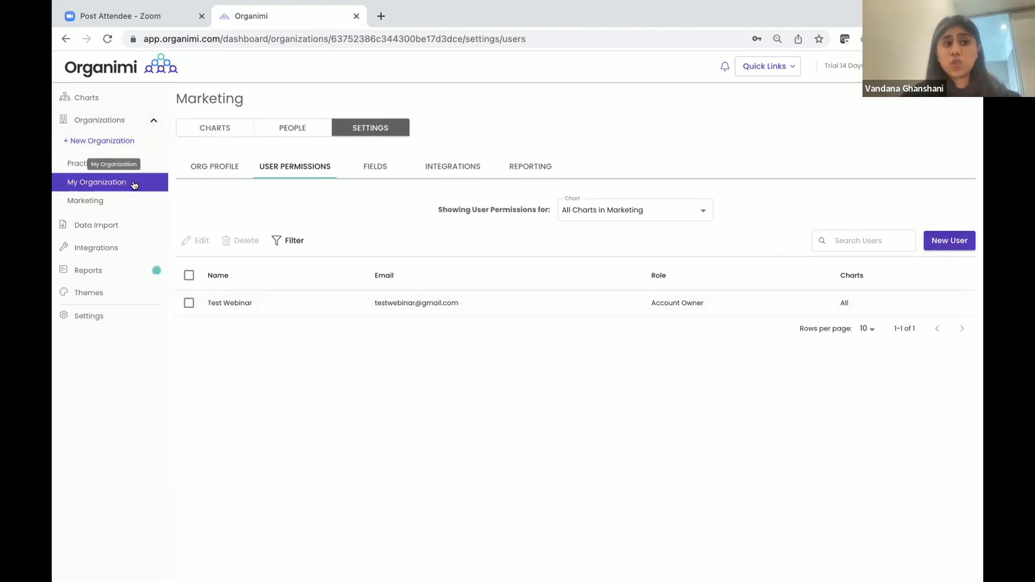
Keep permissions shown for all charts, start a New User, and list its access types
{"action": "left_click", "coordinate": [614, 215]}
{"action": "left_click", "coordinate": [594, 224]}
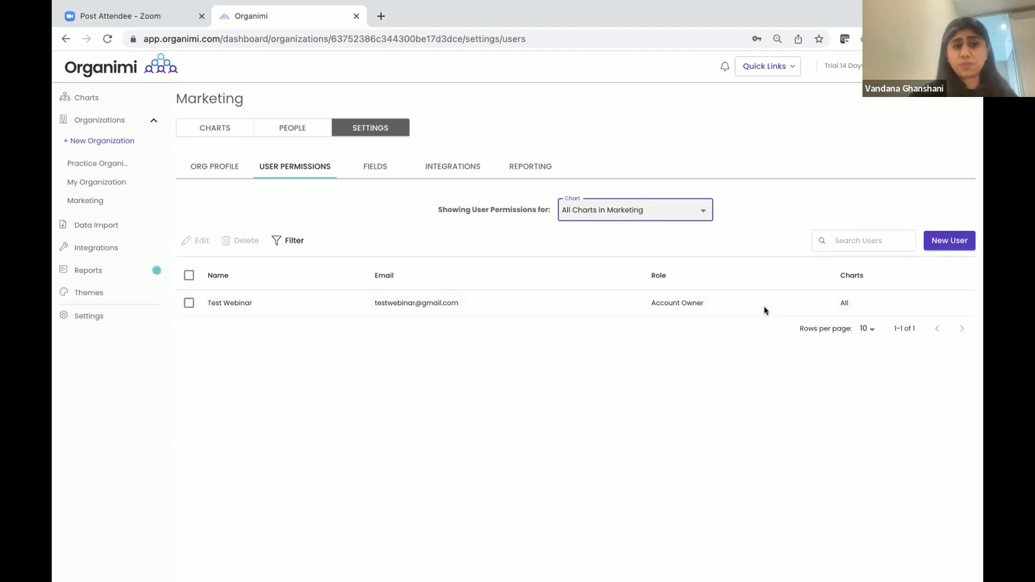
{"action": "left_click", "coordinate": [949, 242]}
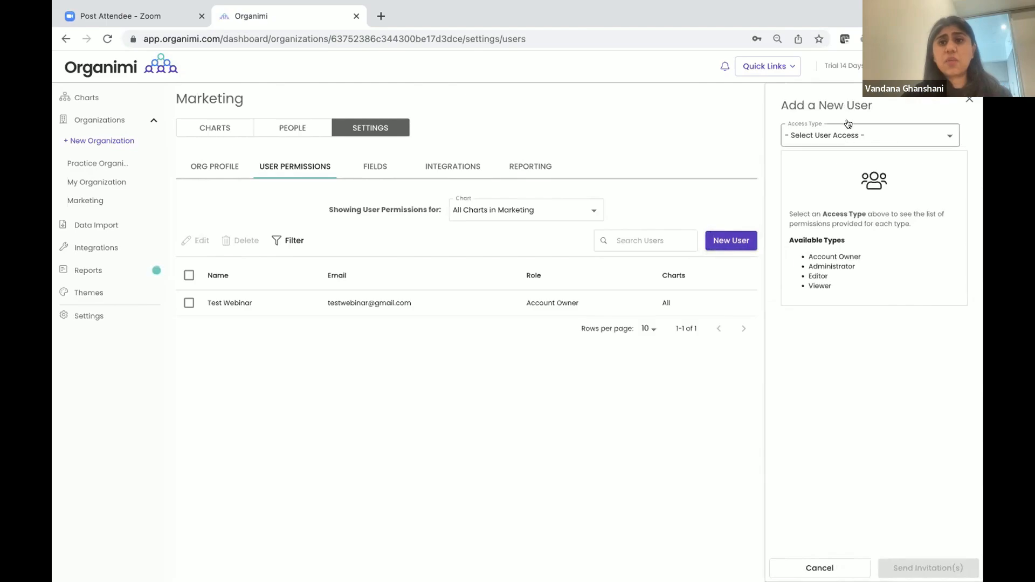
{"action": "left_click", "coordinate": [847, 134]}
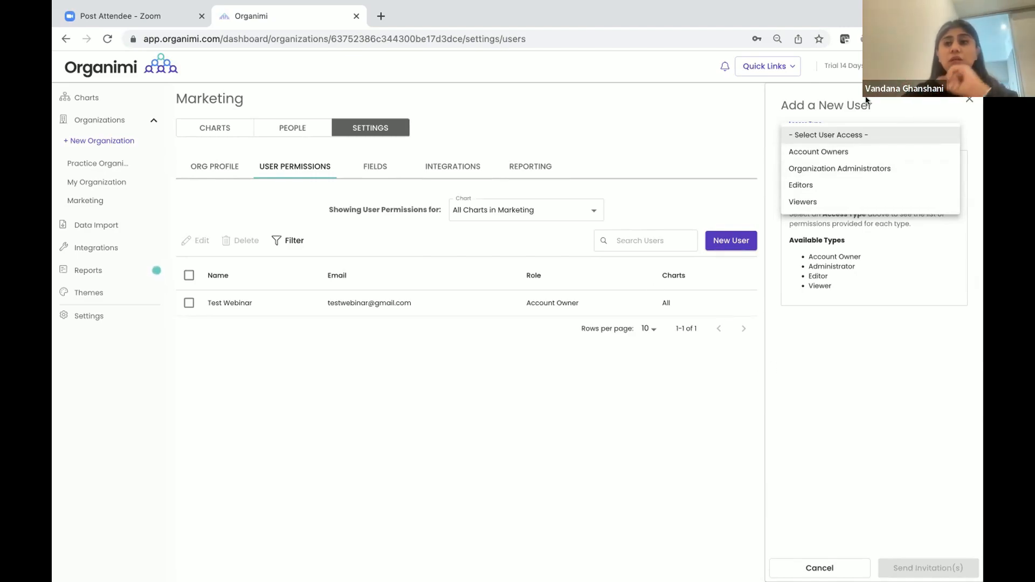
Queue an Editors invitation for the marketing team's e-mail address
{"action": "left_click", "coordinate": [819, 186]}
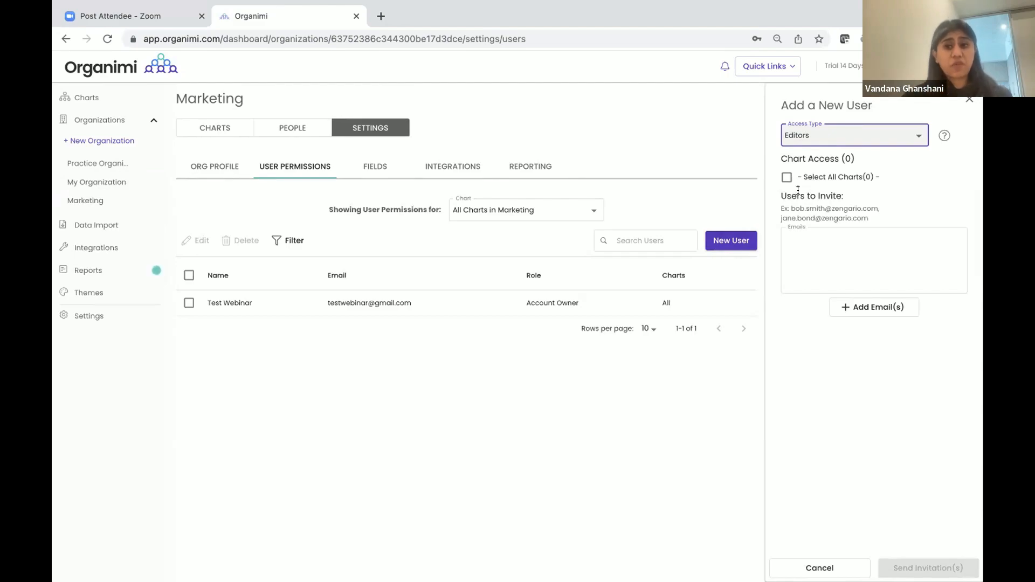
{"action": "left_click", "coordinate": [814, 240]}
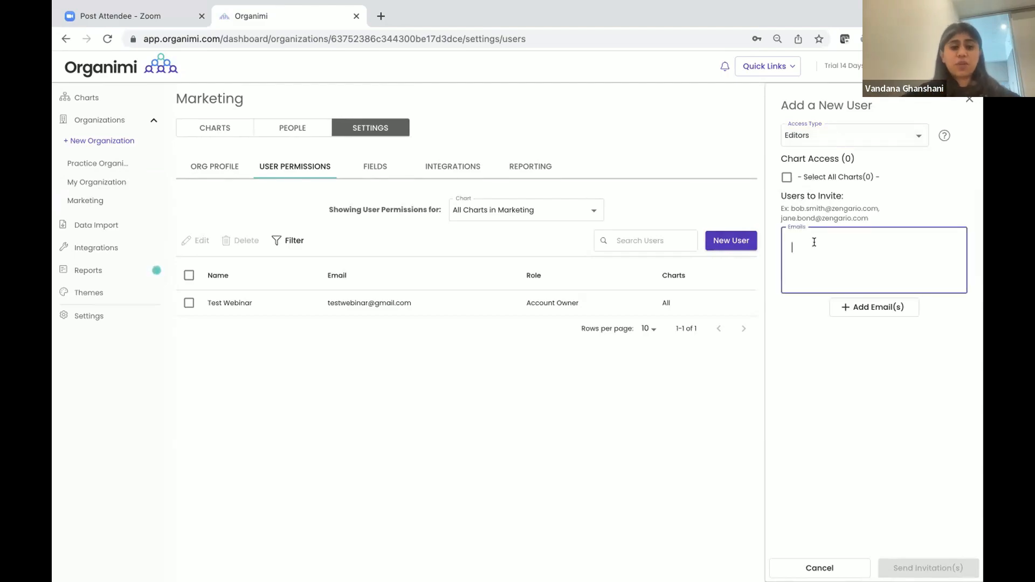
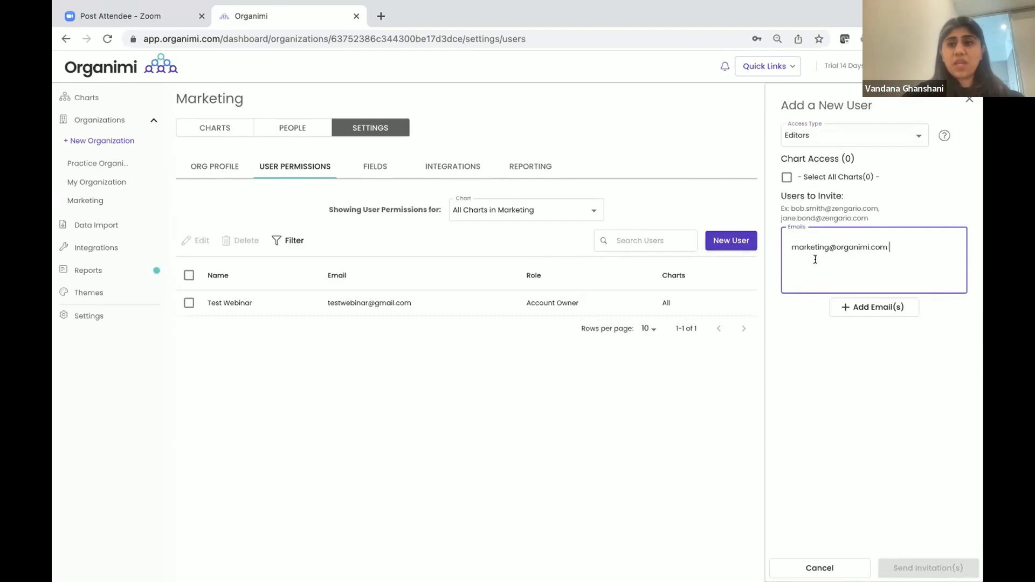
{"action": "left_click", "coordinate": [844, 309]}
Click into the invitation message box, then switch to My Organization
{"action": "left_click", "coordinate": [839, 367]}
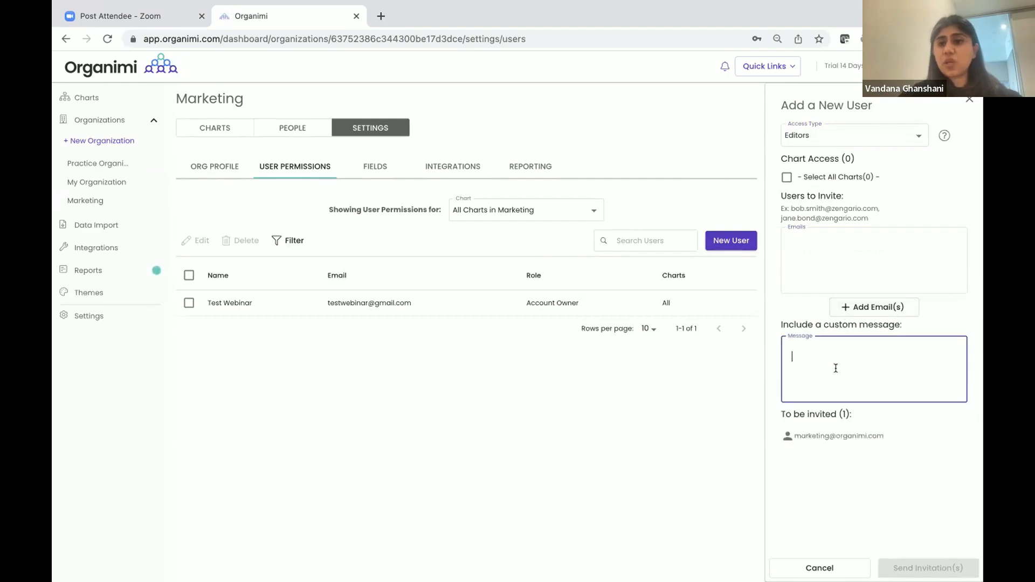
{"action": "left_click", "coordinate": [786, 179]}
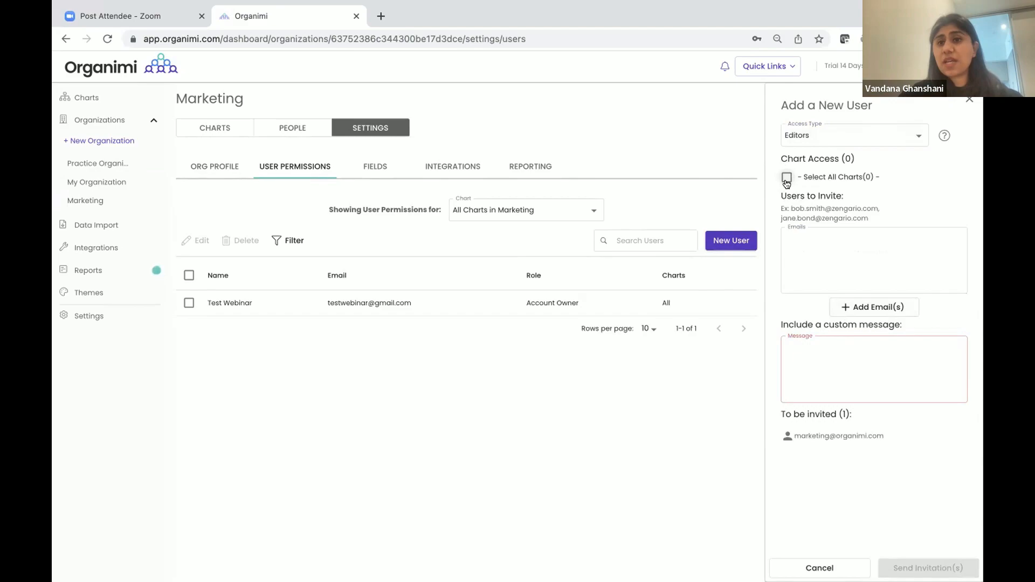
{"action": "left_click", "coordinate": [107, 180]}
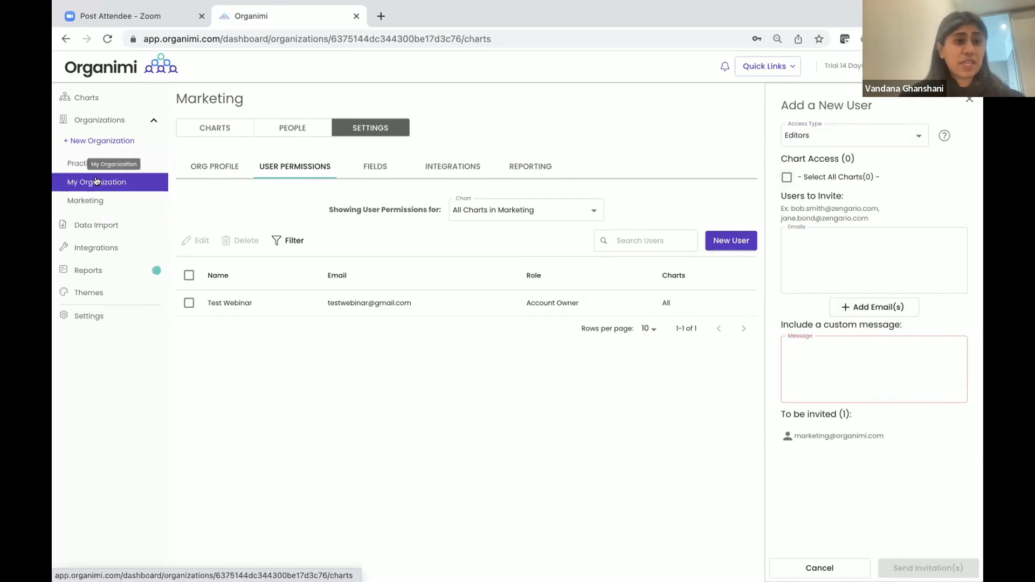
Go to My Organization's User Permissions settings and start adding a new user
{"action": "left_click", "coordinate": [355, 129]}
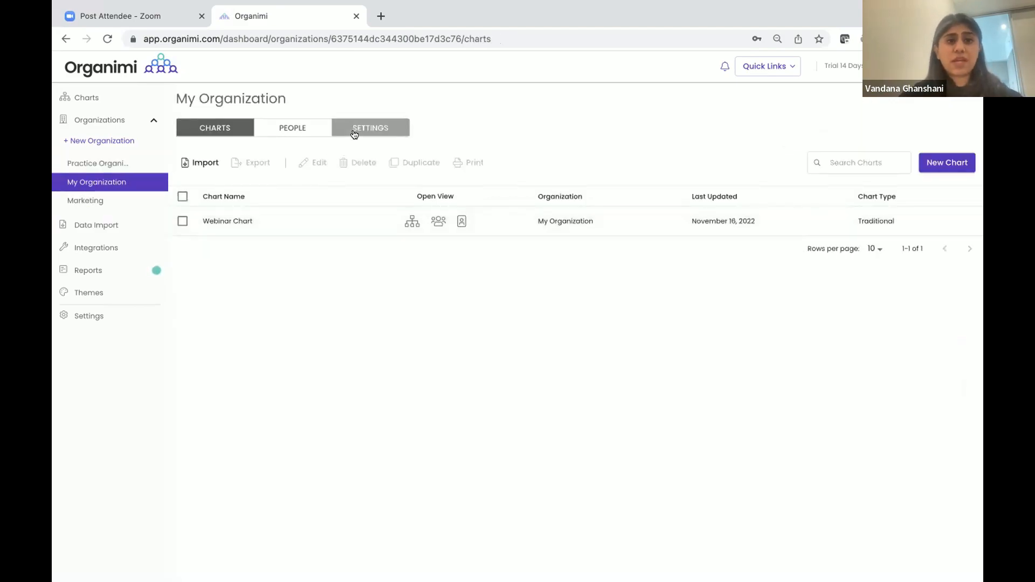
{"action": "left_click", "coordinate": [294, 168]}
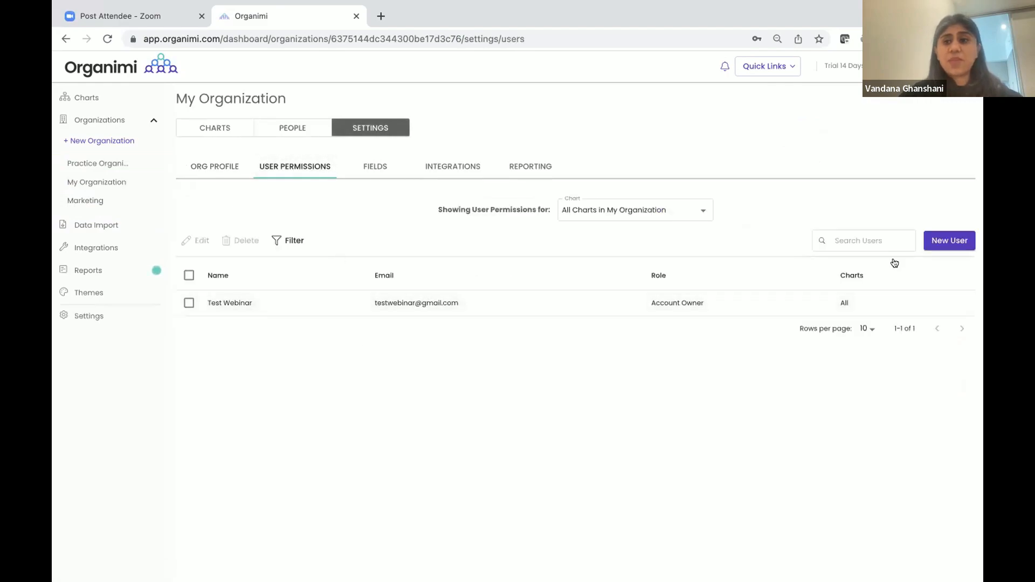
{"action": "left_click", "coordinate": [942, 241]}
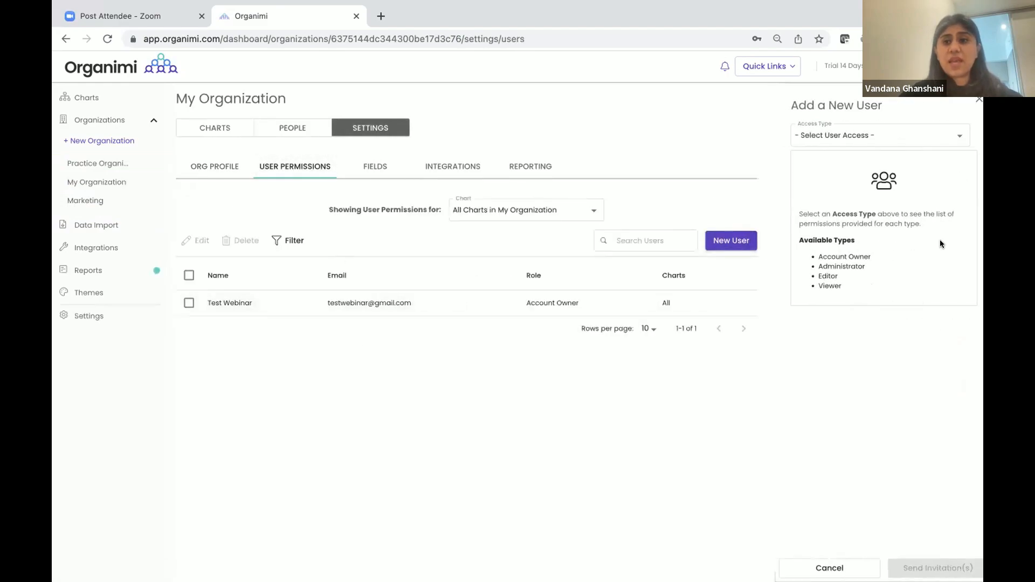
Give the new user Editors access to the Webinar Chart
{"action": "left_click", "coordinate": [866, 135]}
{"action": "left_click", "coordinate": [854, 150]}
{"action": "left_click", "coordinate": [857, 136]}
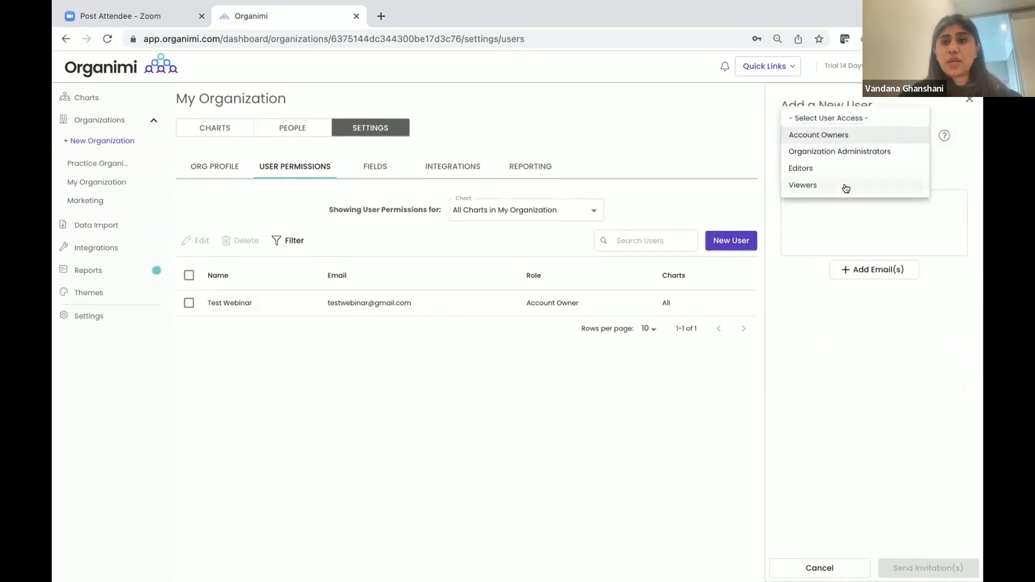
{"action": "left_click", "coordinate": [848, 169]}
{"action": "left_click", "coordinate": [787, 199]}
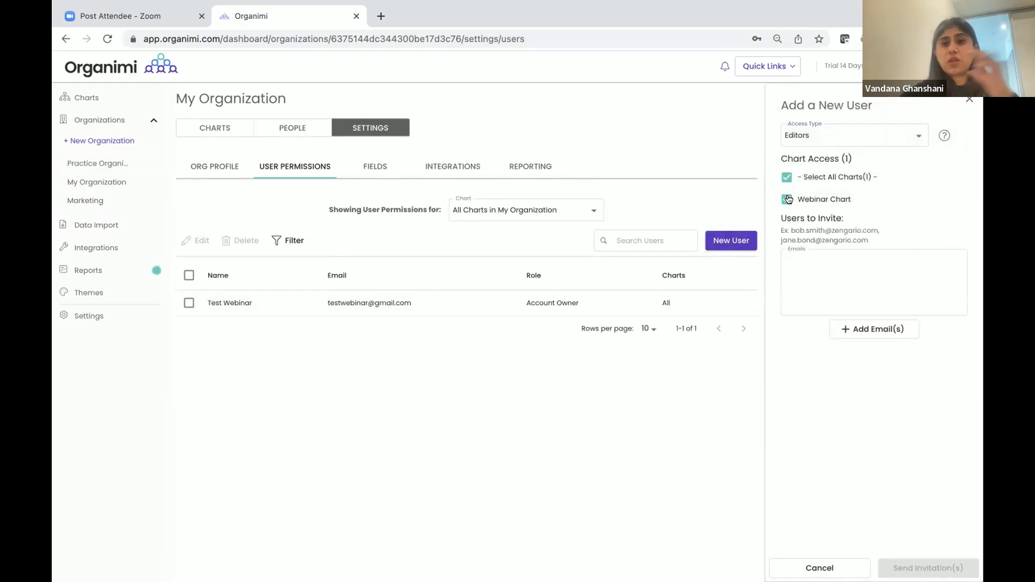
{"action": "left_click", "coordinate": [818, 275]}
Add the invitee's e-mail to the list, then close the panel without sending
{"action": "left_click", "coordinate": [818, 274]}
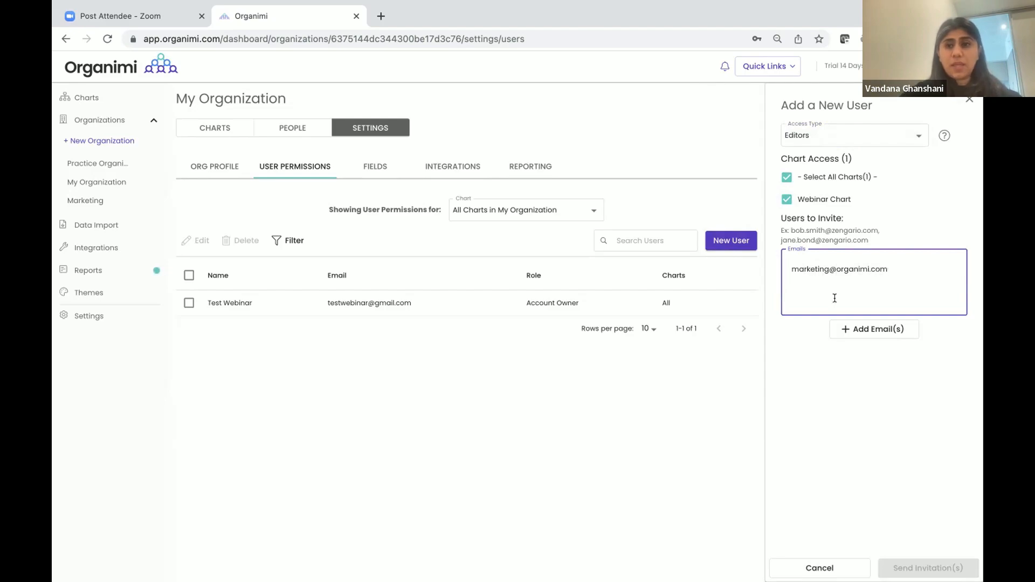
{"action": "left_click", "coordinate": [846, 327]}
{"action": "left_click", "coordinate": [850, 391]}
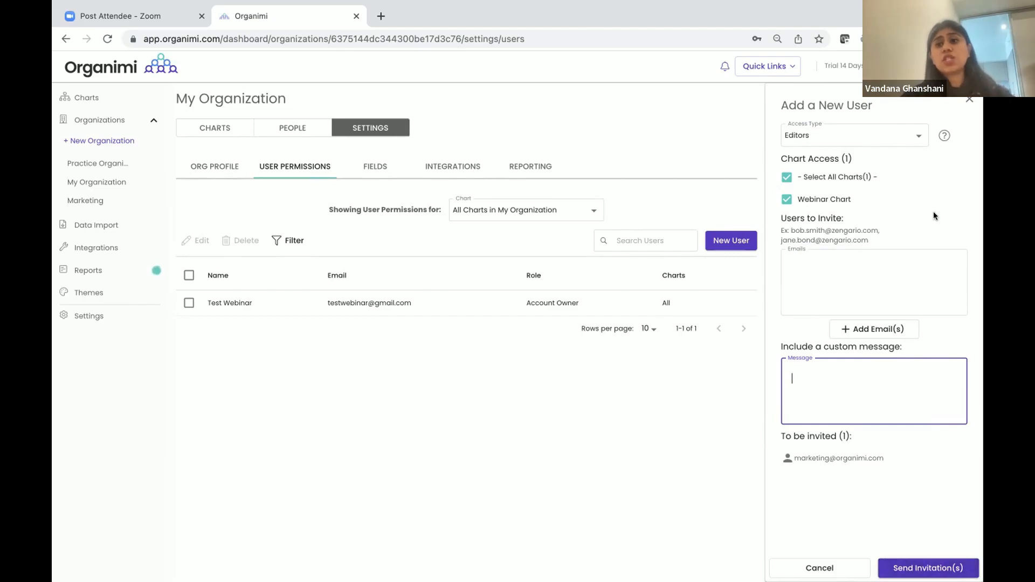
{"action": "left_click", "coordinate": [965, 105]}
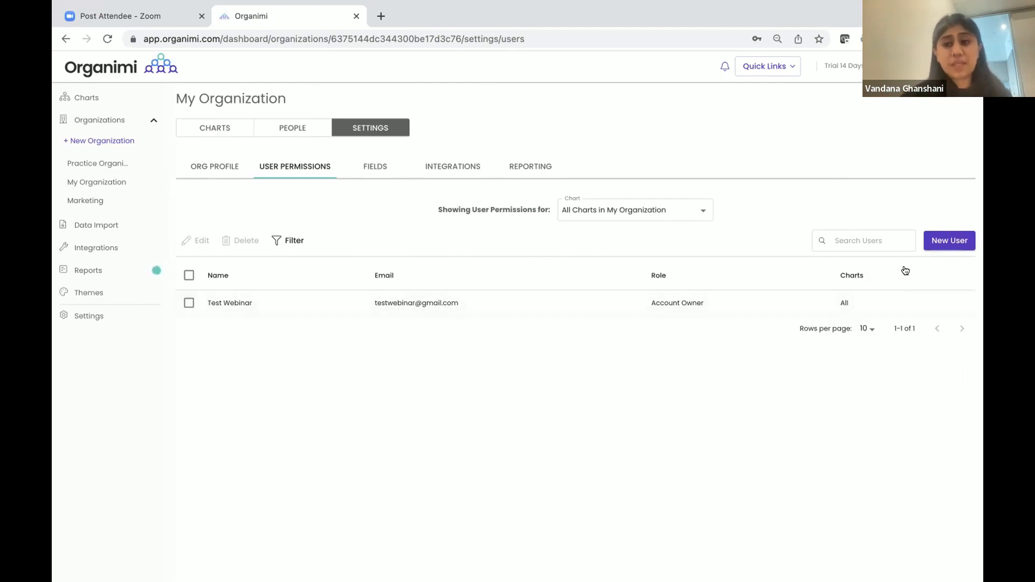
{"action": "left_click", "coordinate": [935, 244]}
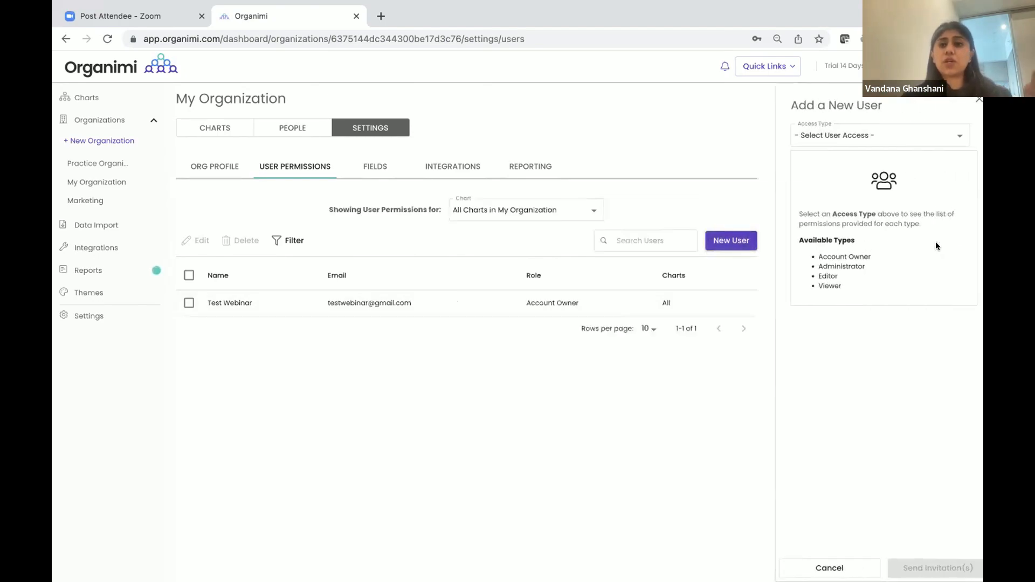
{"action": "left_click", "coordinate": [854, 134]}
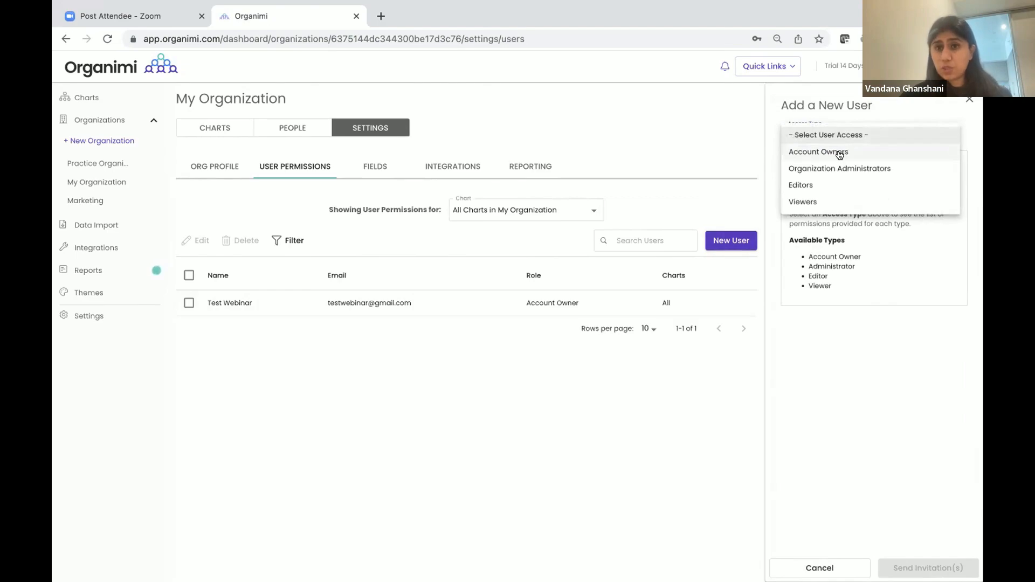
{"action": "left_click", "coordinate": [839, 152]}
{"action": "left_click", "coordinate": [829, 197]}
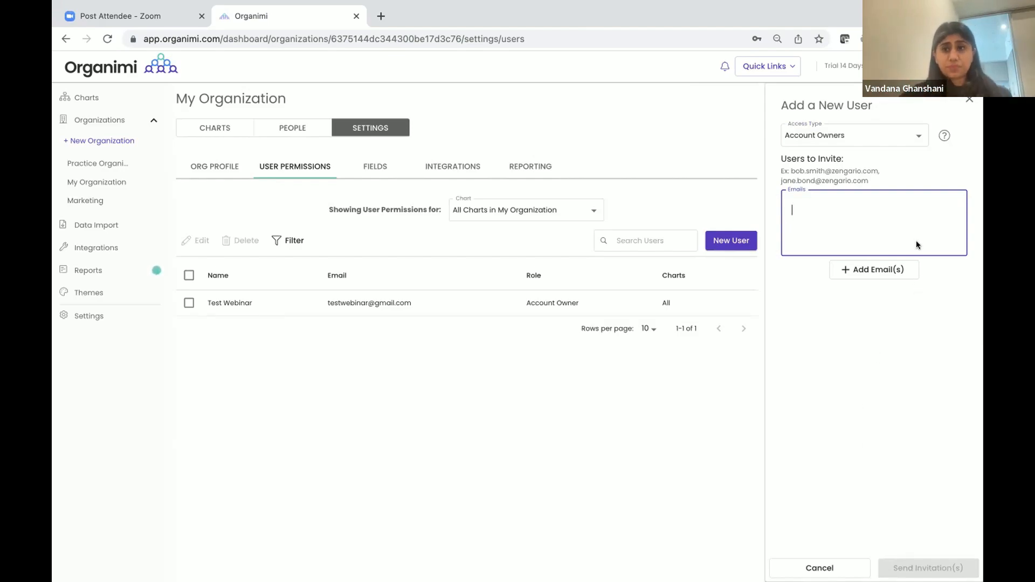
{"action": "left_click", "coordinate": [965, 103]}
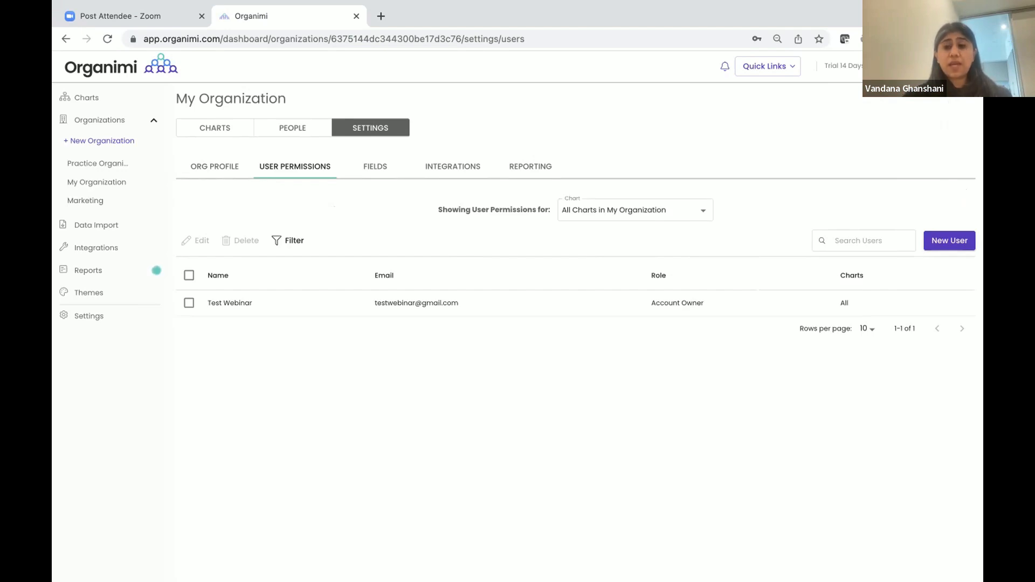
Open My Account from the avatar menu to see the My Info page
{"action": "left_click", "coordinate": [960, 66]}
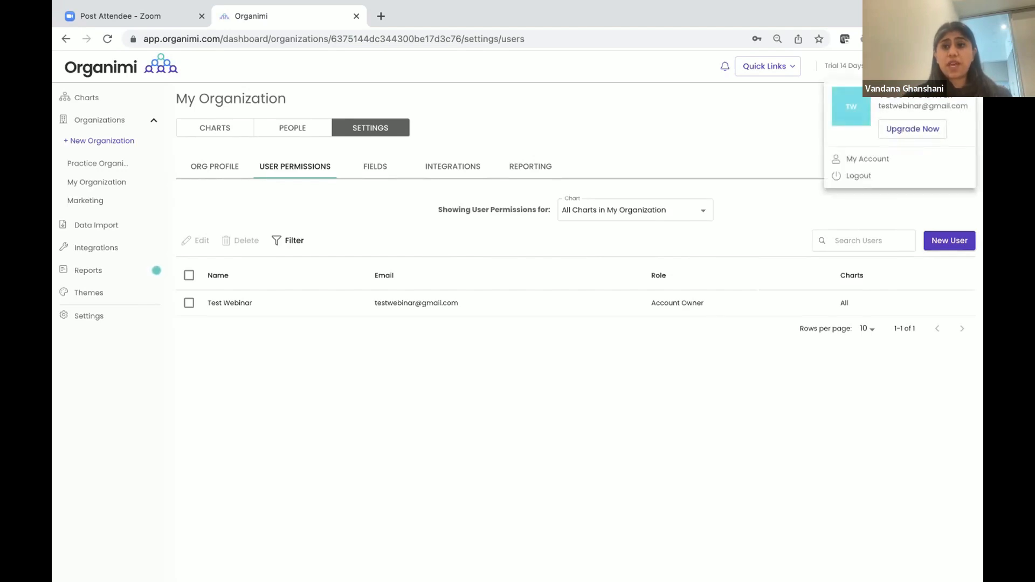
{"action": "left_click", "coordinate": [864, 158]}
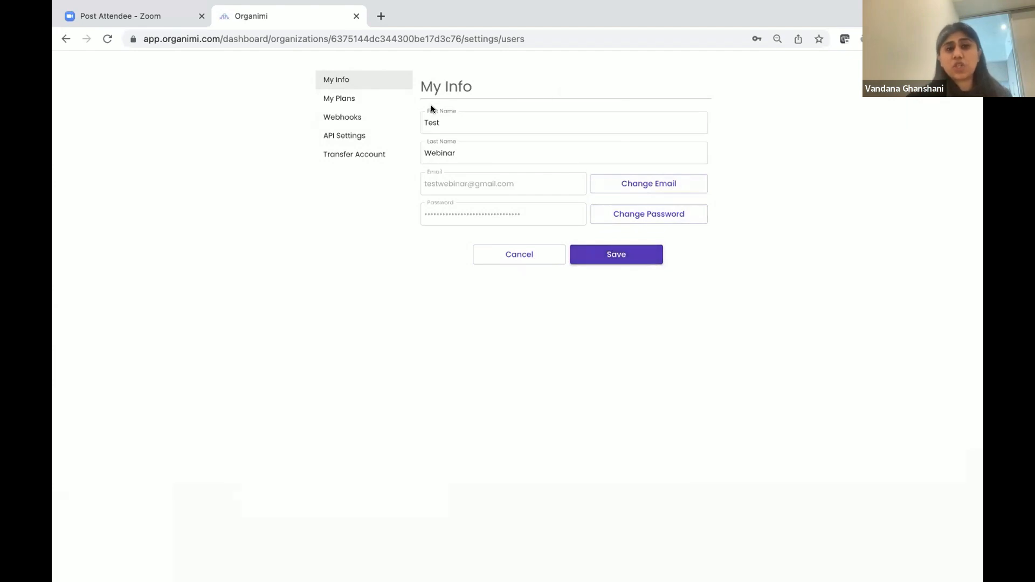
Review the More Details of the owner's Professional Trial plan, then start an upgrade
{"action": "left_click", "coordinate": [344, 97]}
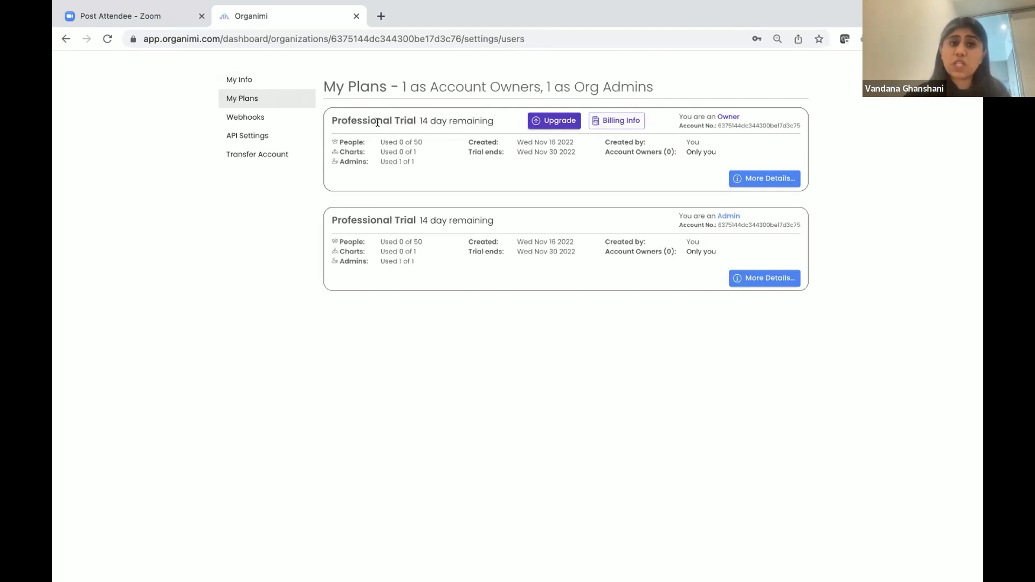
{"action": "left_click", "coordinate": [739, 180]}
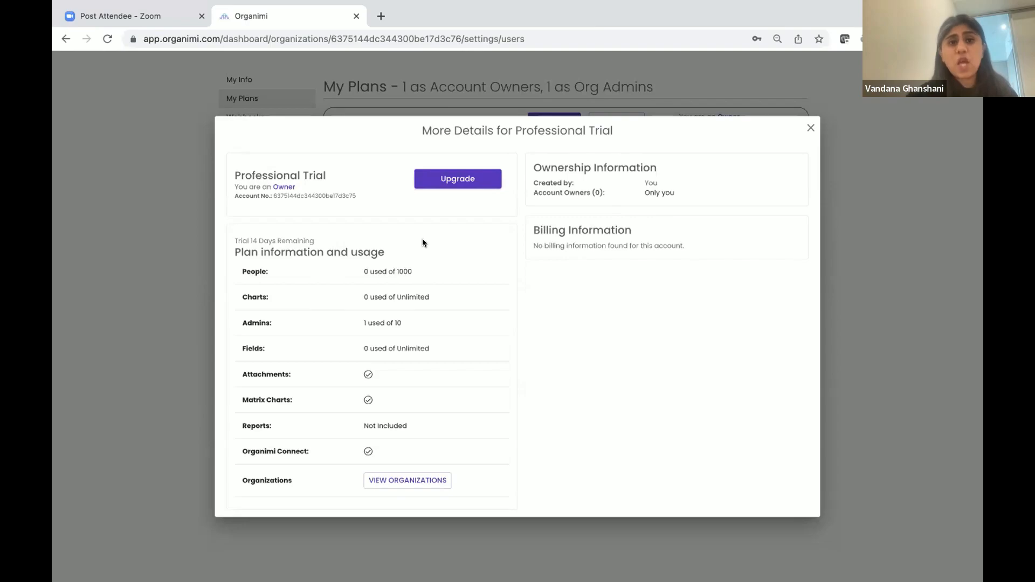
{"action": "left_click", "coordinate": [452, 183]}
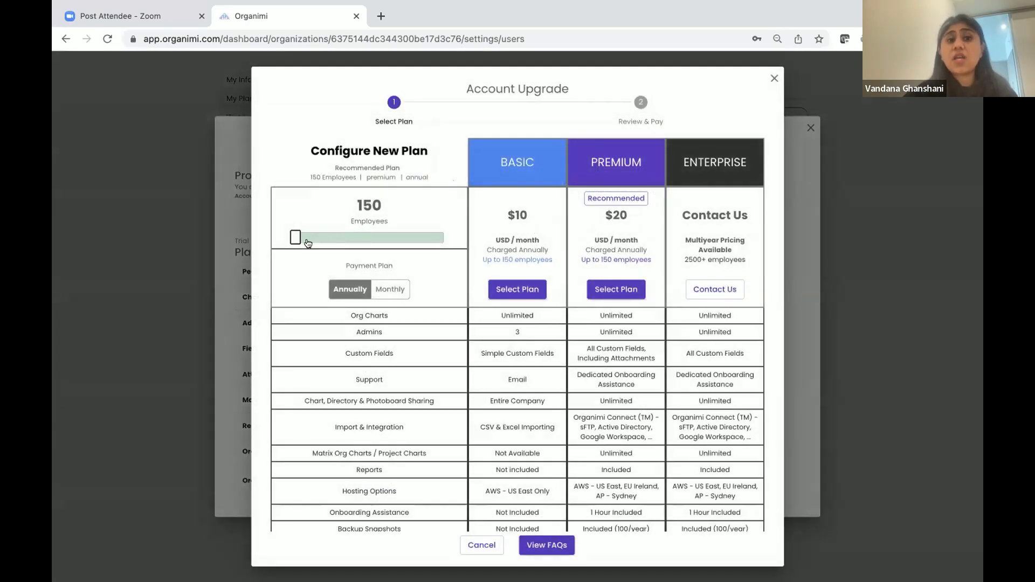
Set employees to 1000 and pick Premium at $120/month, totalling $1440.00 USD
{"action": "left_click_drag", "start_coordinate": [296, 240], "coordinate": [304, 242]}
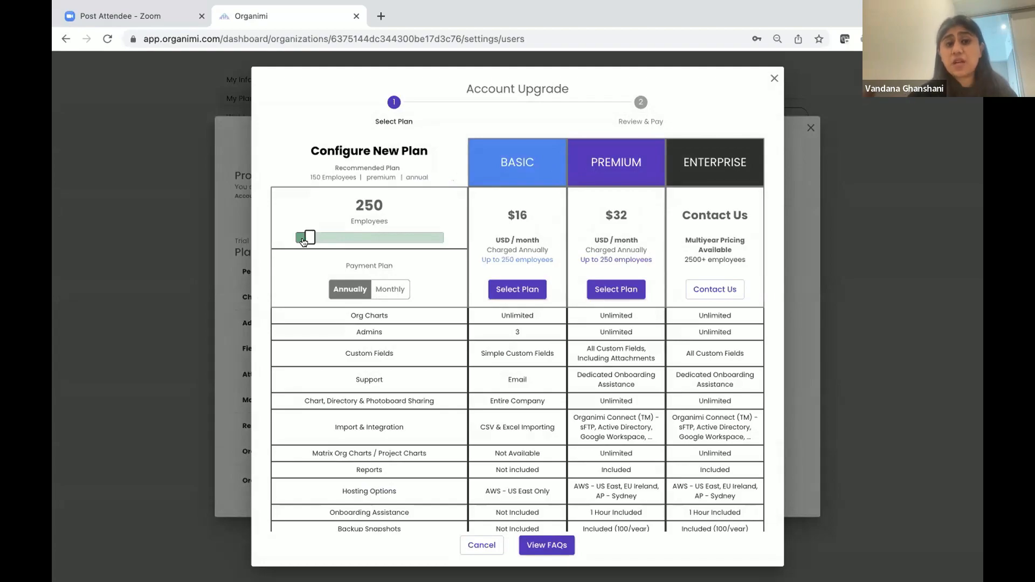
{"action": "left_click_drag", "start_coordinate": [304, 242], "coordinate": [335, 241]}
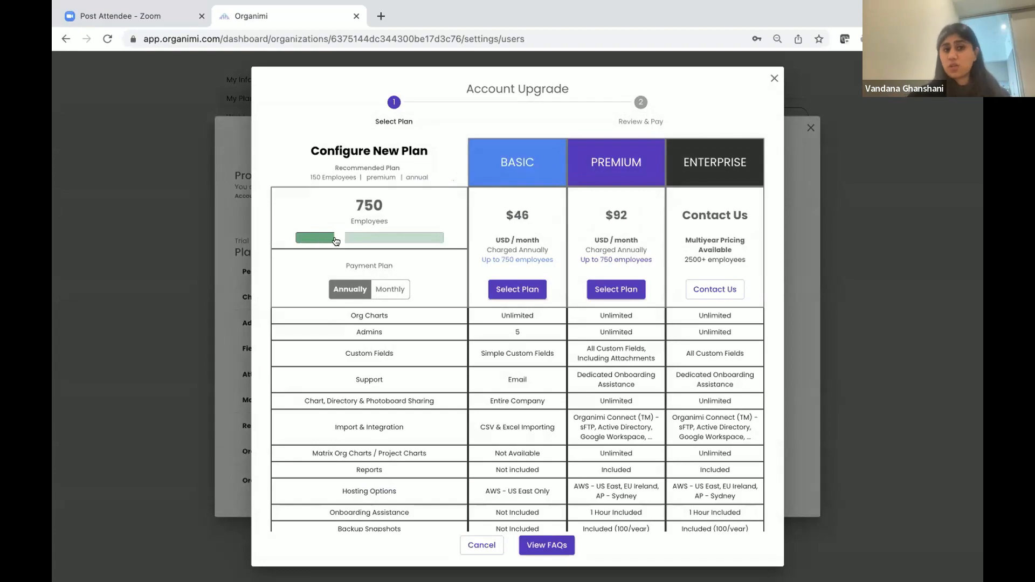
{"action": "left_click_drag", "start_coordinate": [335, 241], "coordinate": [355, 238]}
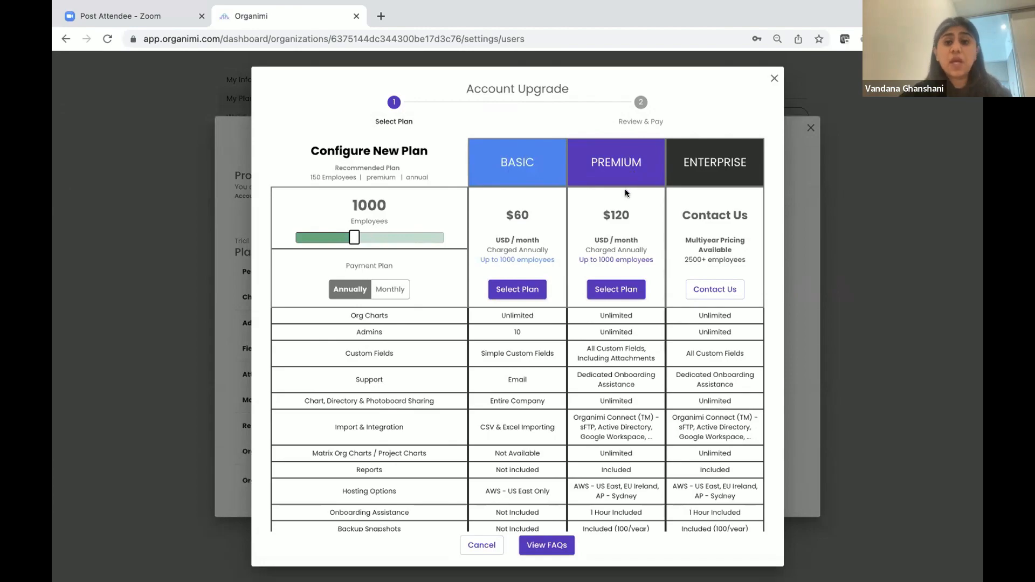
{"action": "scroll", "coordinate": [608, 347], "scroll_direction": "down", "scroll_amount": 1}
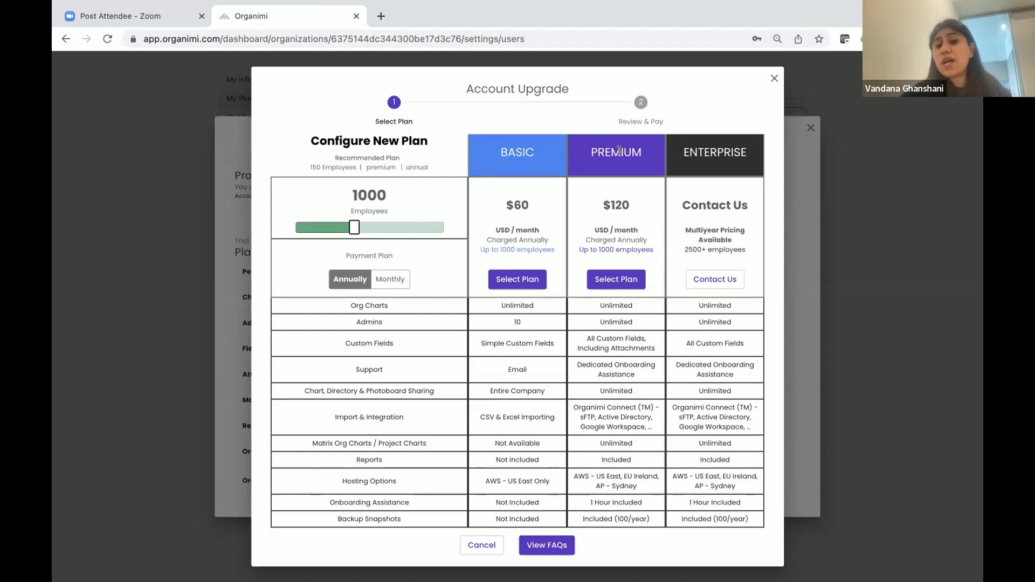
{"action": "left_click", "coordinate": [608, 281]}
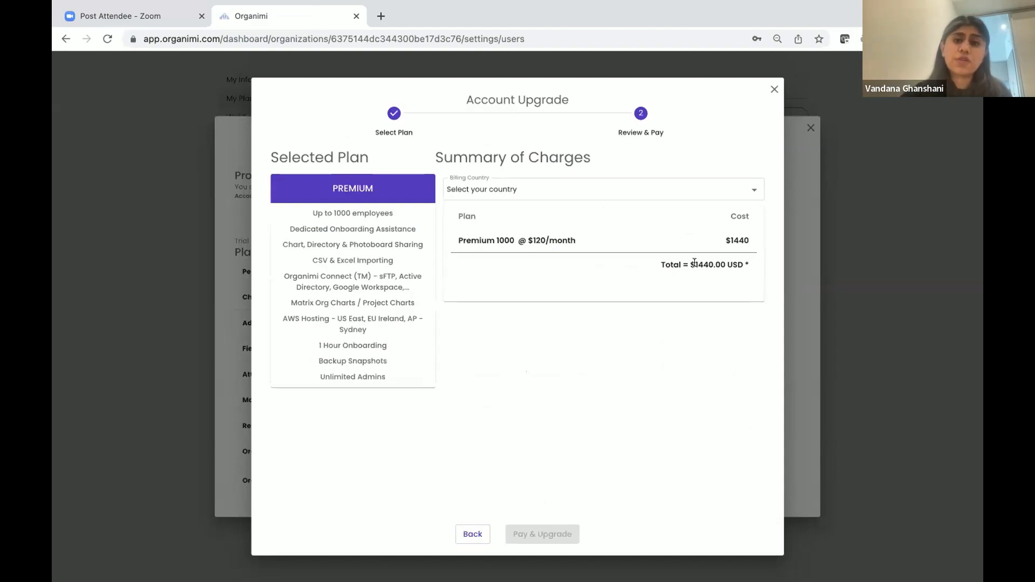
Highlight the total and Premium features, then set the billing country to Australia
{"action": "left_click_drag", "start_coordinate": [690, 264], "coordinate": [745, 265]}
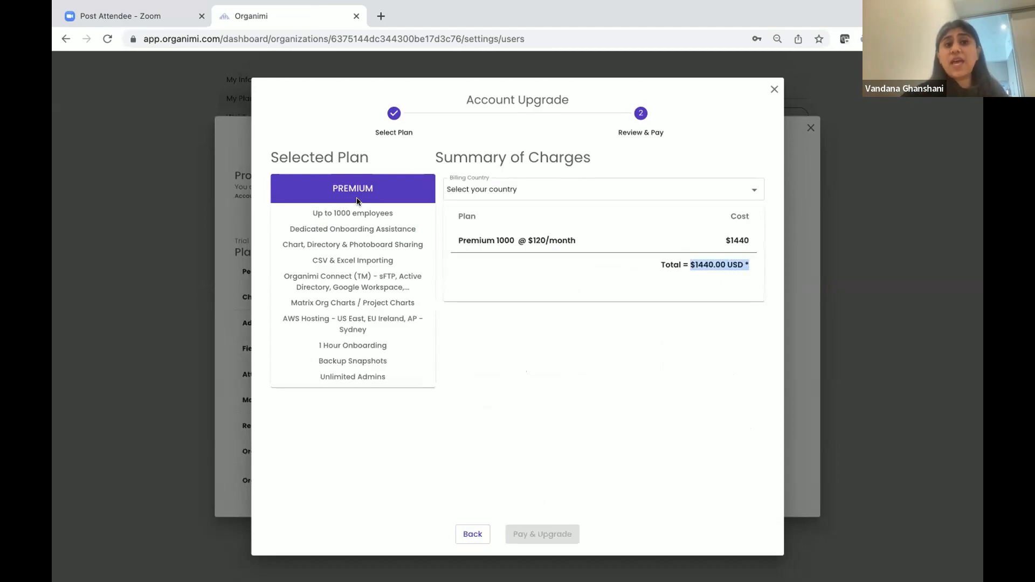
{"action": "left_click_drag", "start_coordinate": [309, 203], "coordinate": [387, 377]}
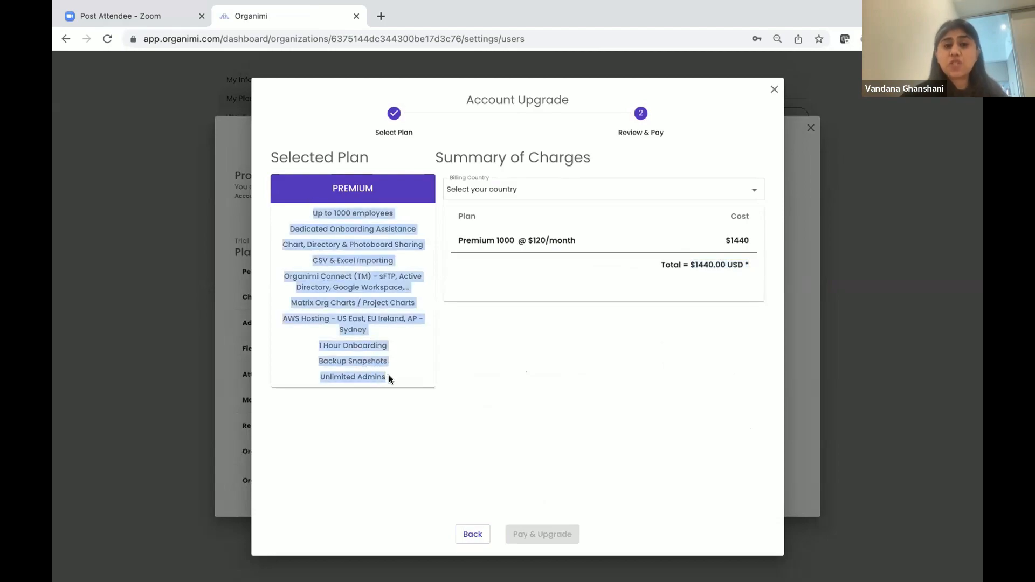
{"action": "left_click", "coordinate": [471, 393]}
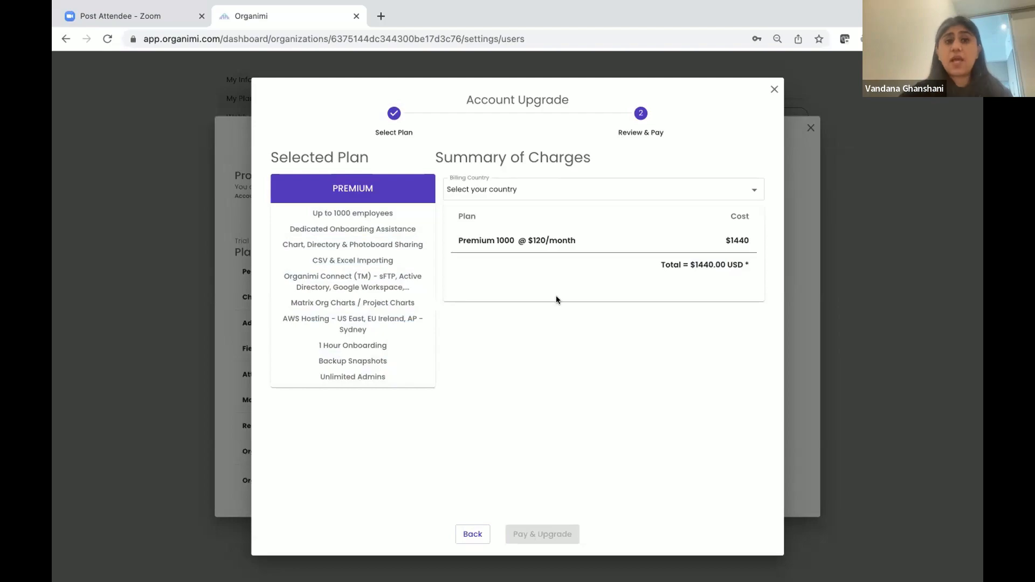
{"action": "left_click", "coordinate": [578, 187]}
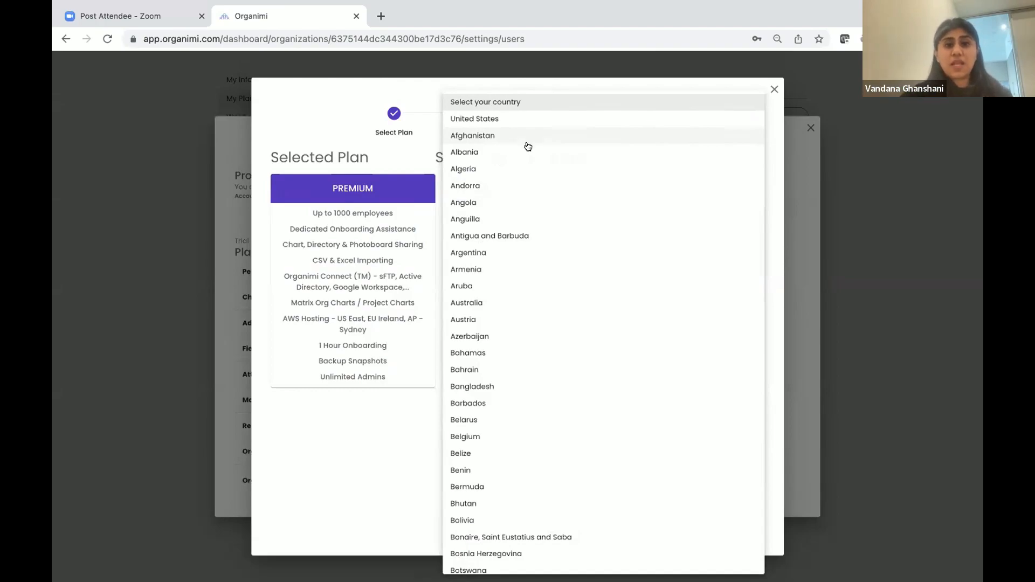
{"action": "scroll", "coordinate": [504, 284], "scroll_direction": "down", "scroll_amount": 1}
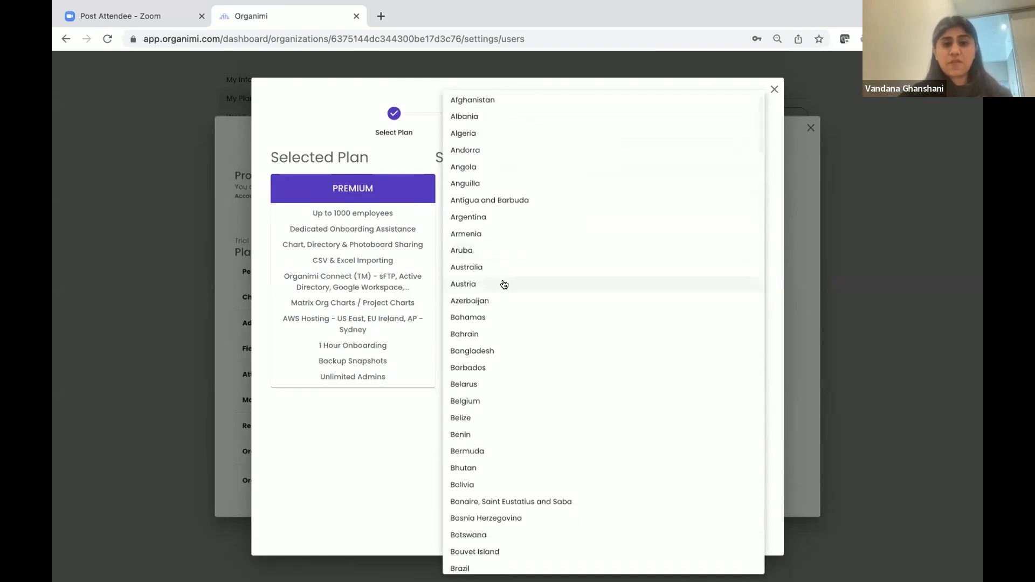
{"action": "left_click", "coordinate": [504, 267]}
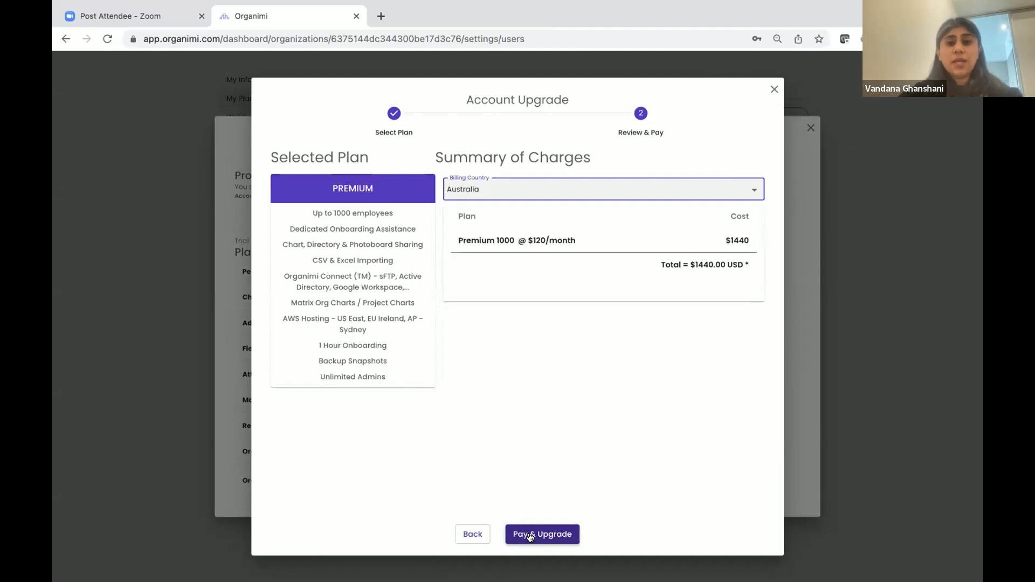
Close the Account Upgrade and plan details dialogs, returning to User Permissions
{"action": "left_click", "coordinate": [773, 90]}
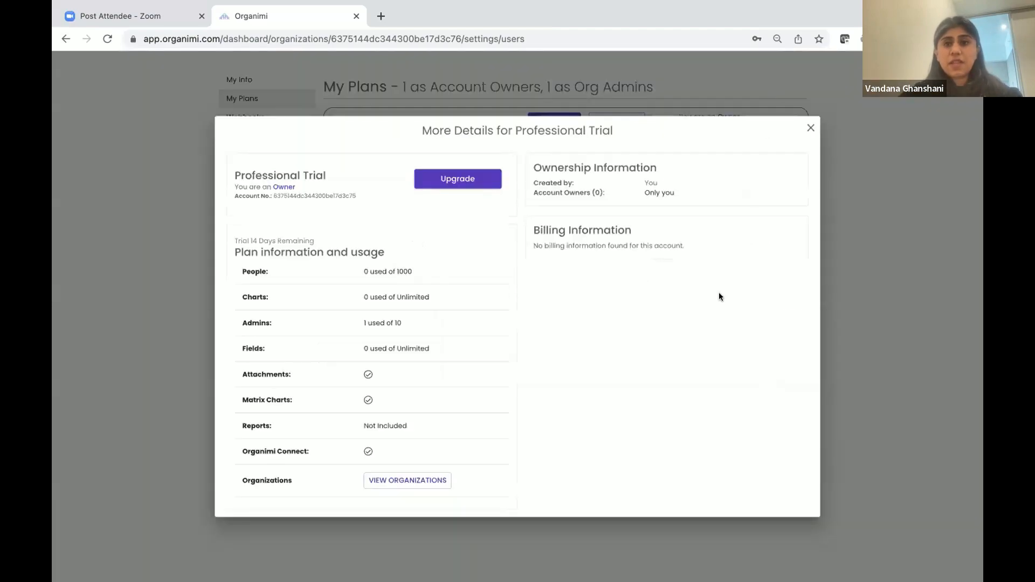
{"action": "left_click", "coordinate": [809, 129]}
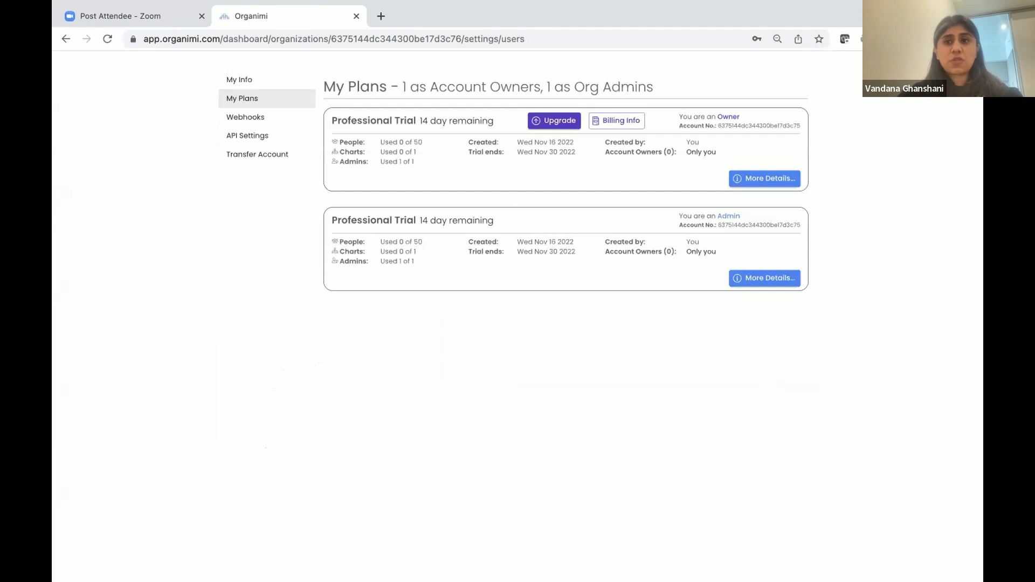
{"action": "key", "text": "Escape"}
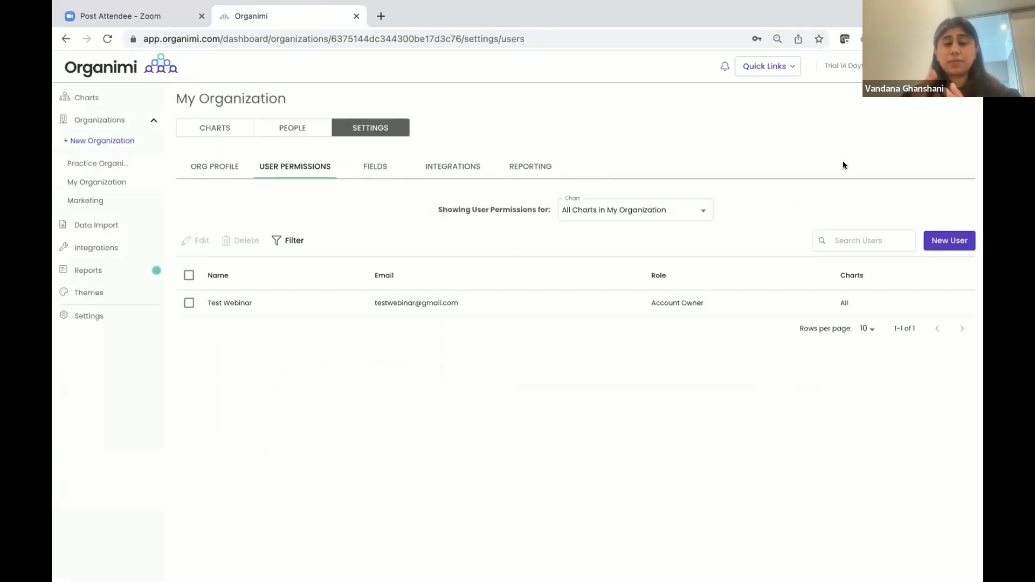